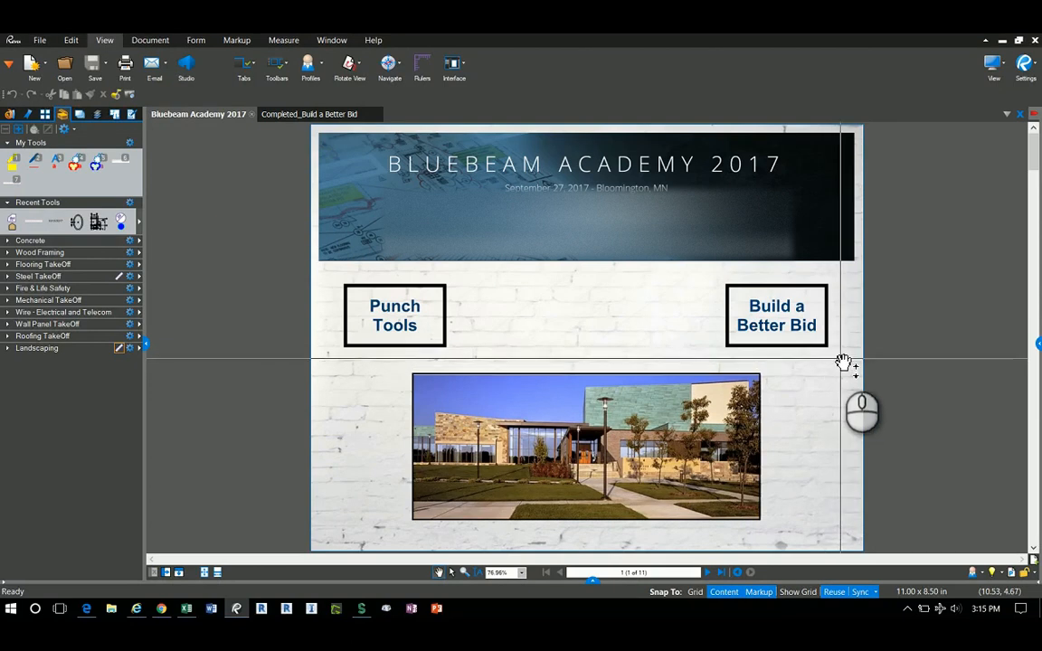
# - Open the completed Build a Better Bid drawing set, review its Landscaping, Steel Framing, Precast Panels and Count pages, and close it
pyautogui.click(769, 319)
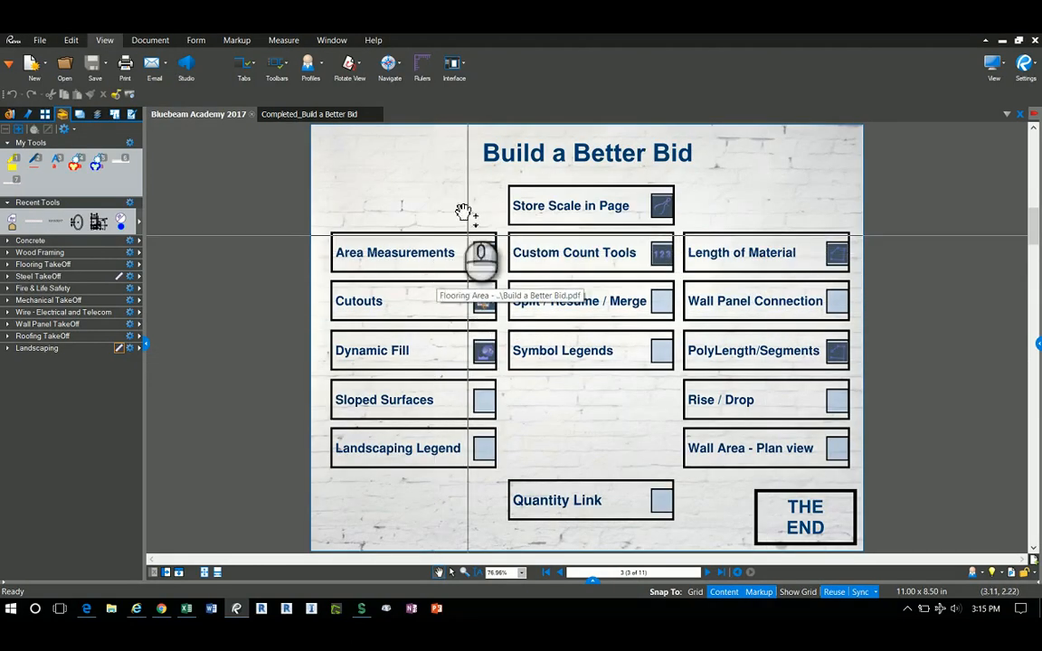
pyautogui.click(328, 123)
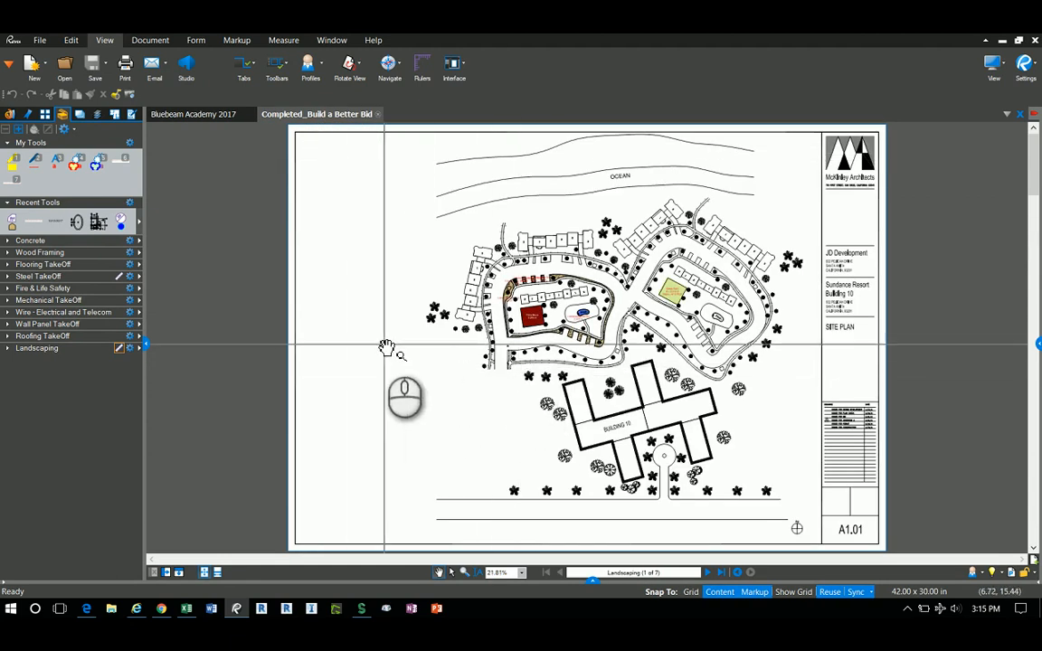
pyautogui.click(45, 114)
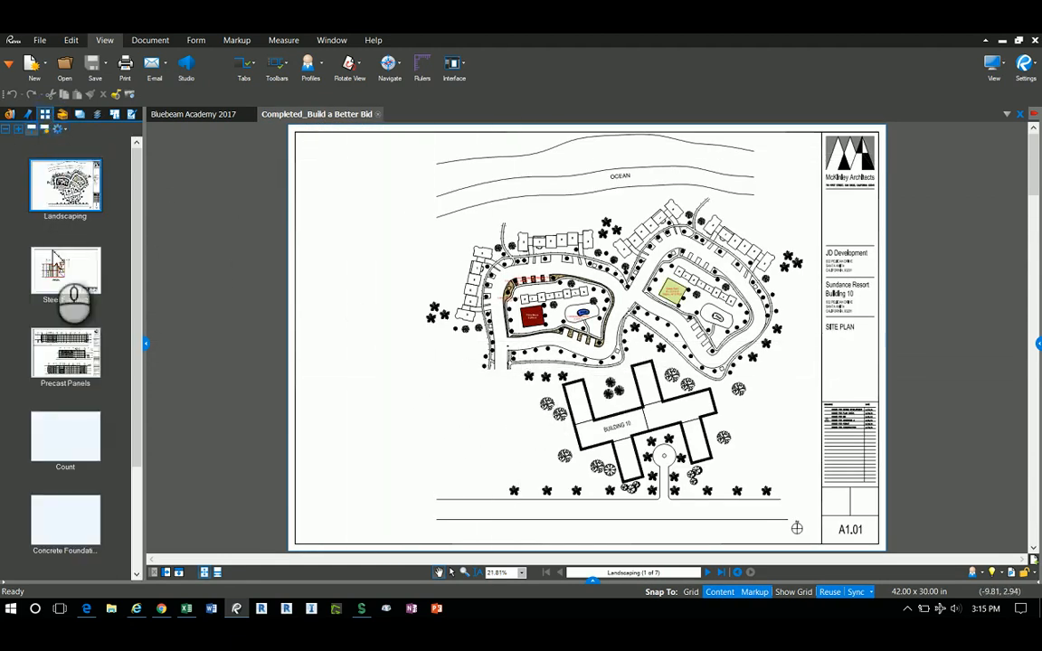
pyautogui.click(80, 282)
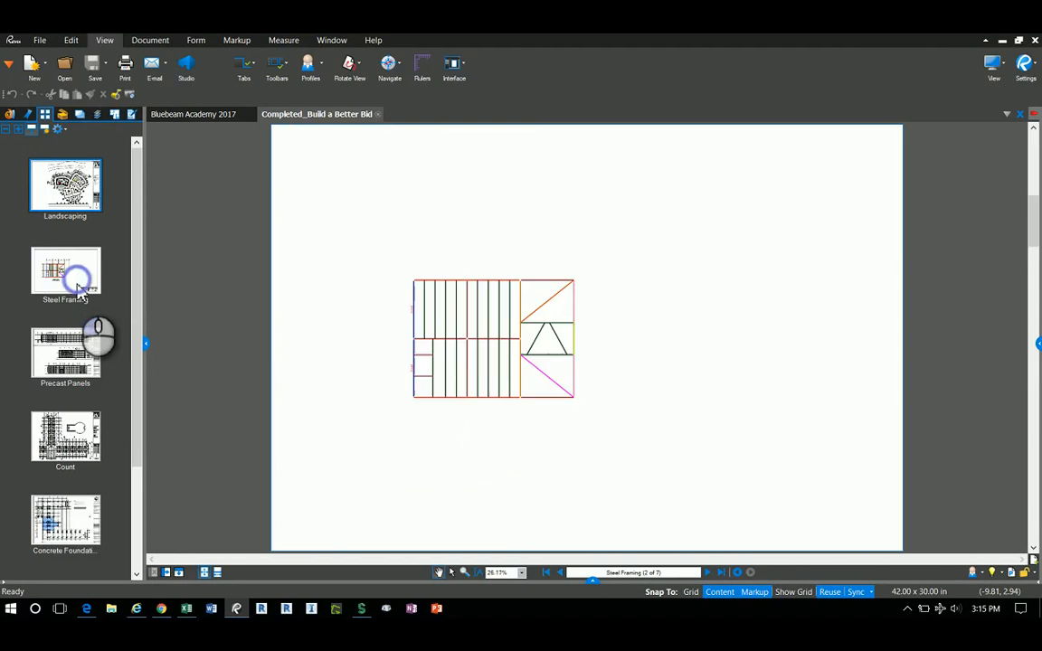
pyautogui.click(77, 369)
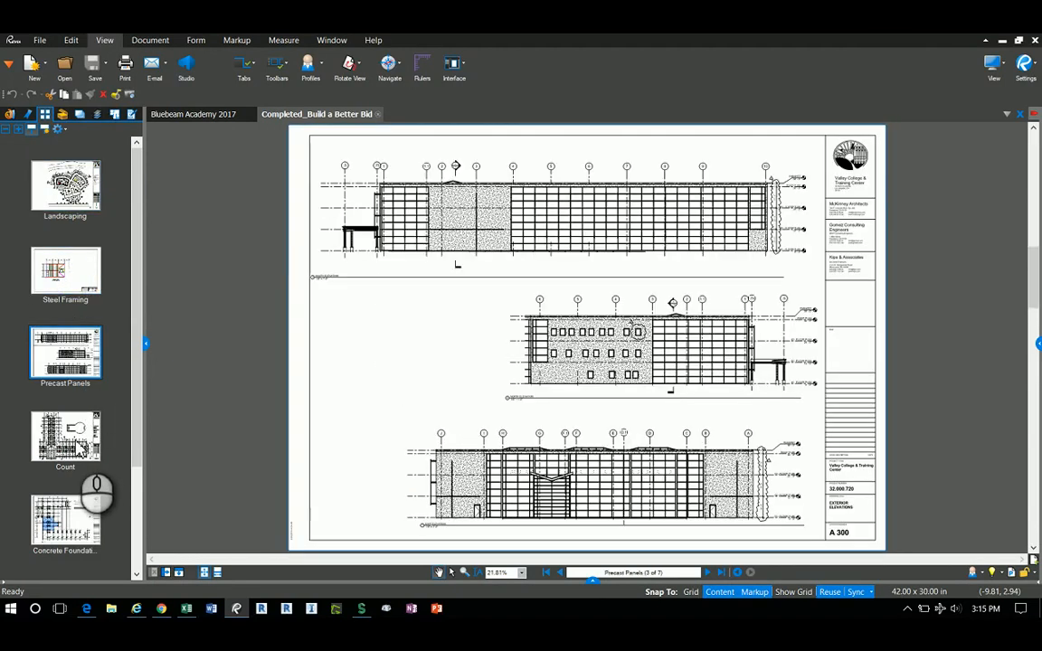
pyautogui.click(76, 455)
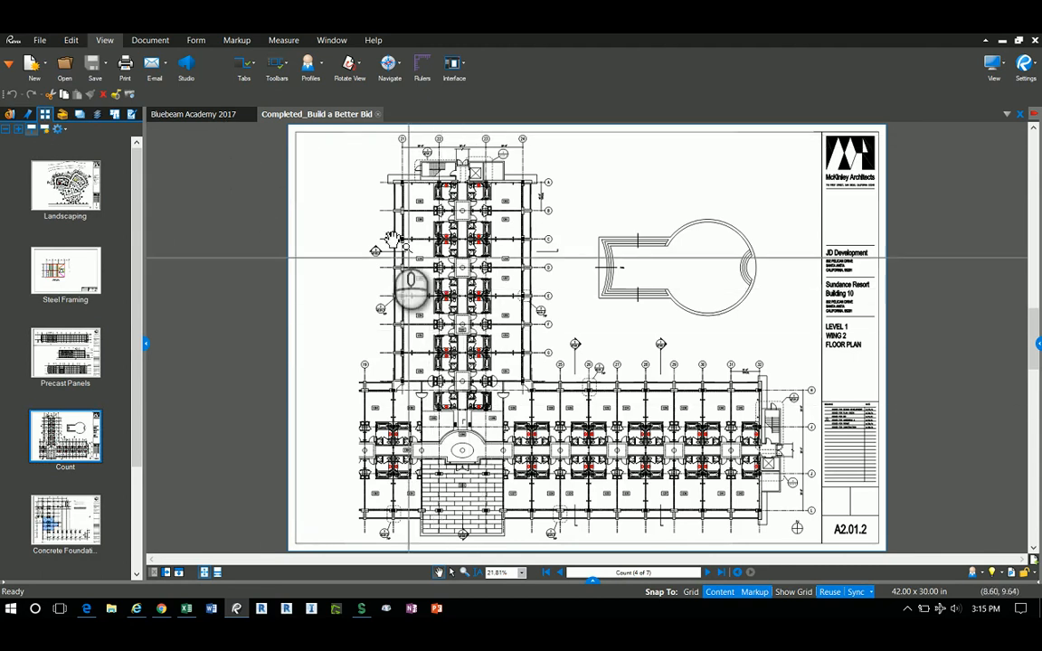
pyautogui.click(378, 115)
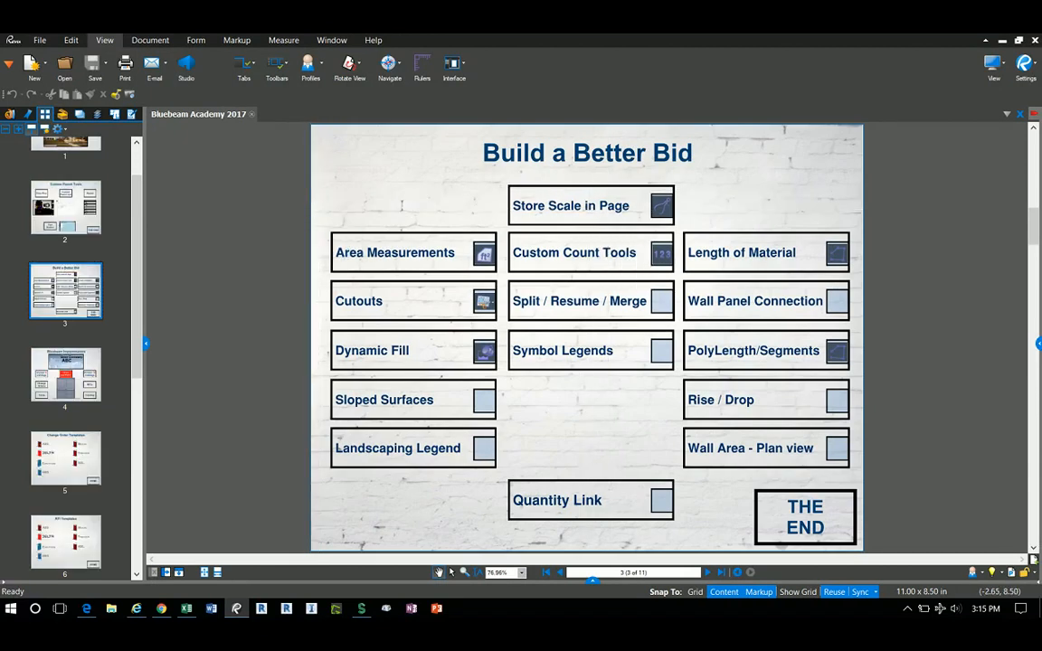
# - Switch to Excel, review the Completed_Better Bid workbook from the Foundation quantities down to the project total, and close it
pyautogui.click(187, 609)
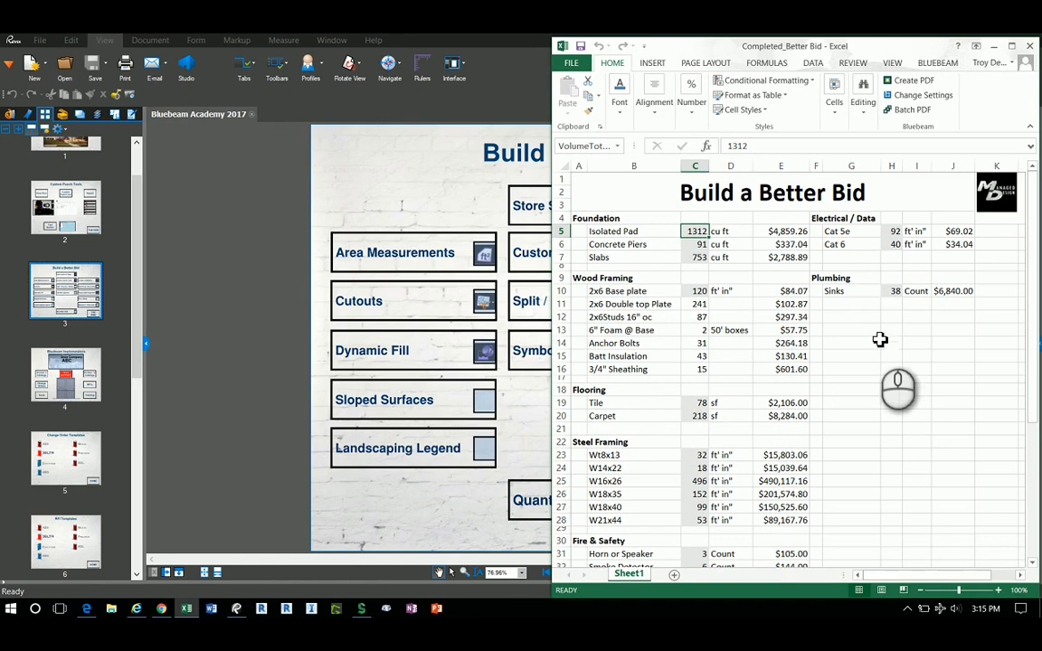
pyautogui.scroll(-1, 882, 348)
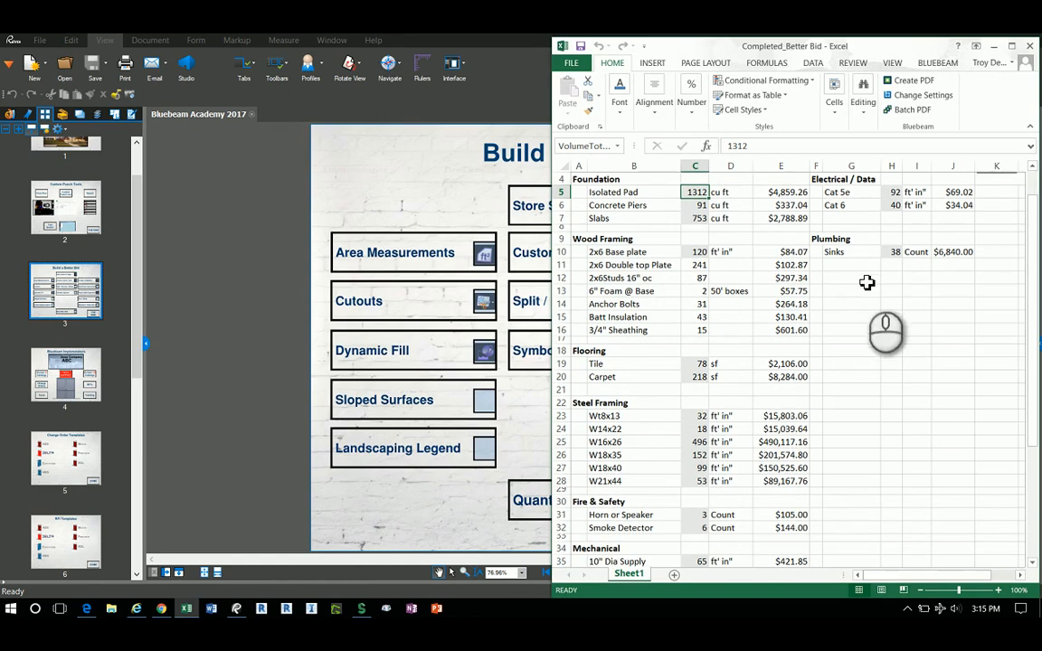
pyautogui.scroll(1, 878, 278)
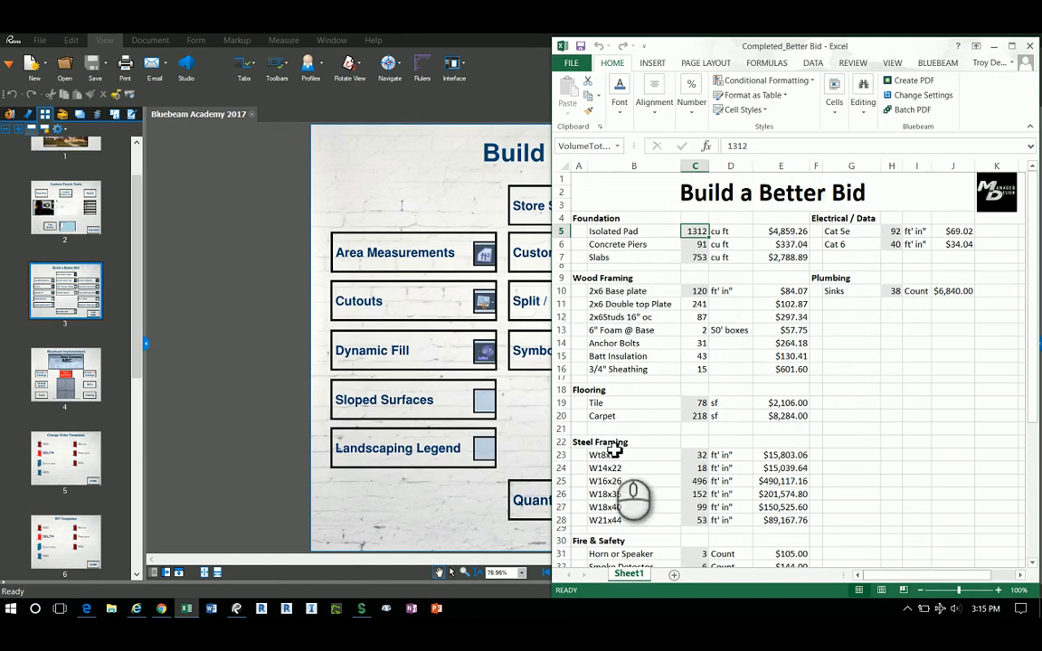
pyautogui.scroll(-4, 916, 425)
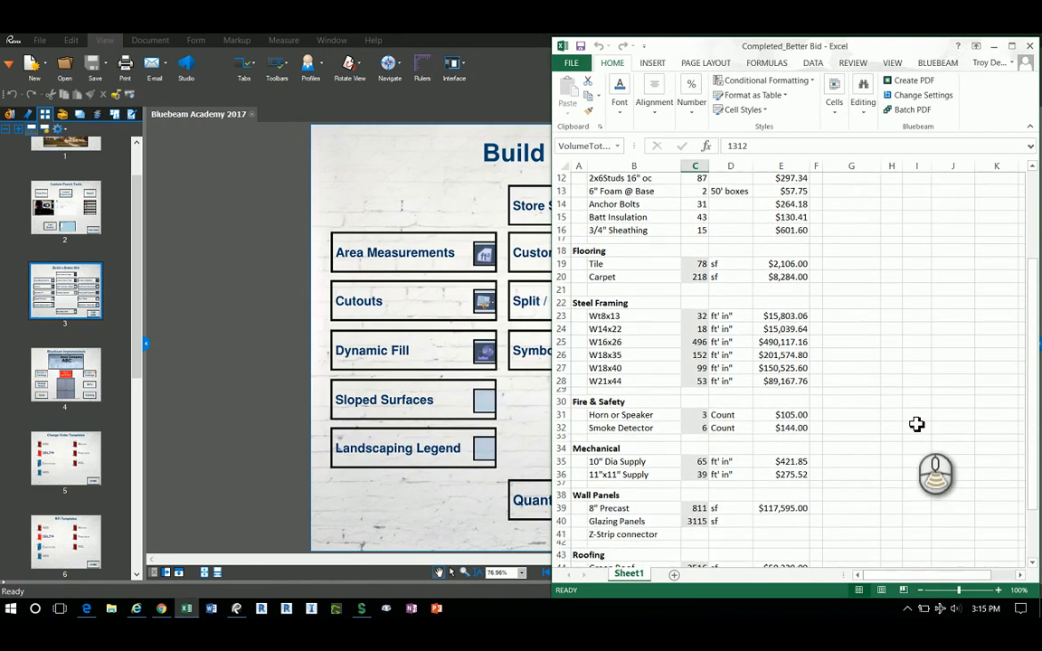
pyautogui.scroll(-3, 916, 424)
pyautogui.scroll(-1, 778, 350)
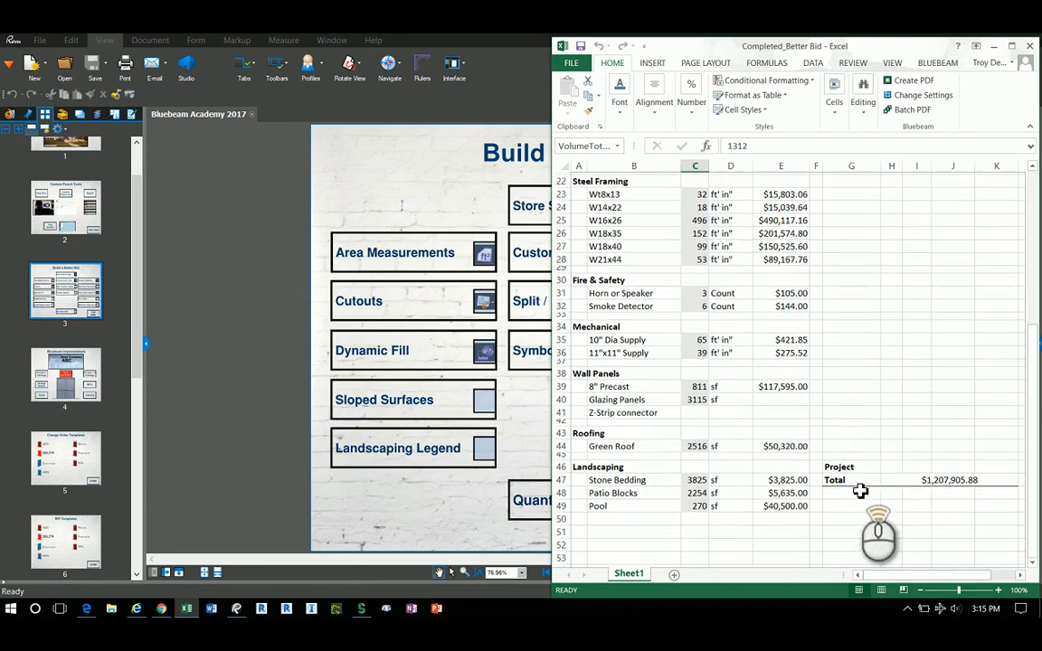
pyautogui.scroll(7, 869, 470)
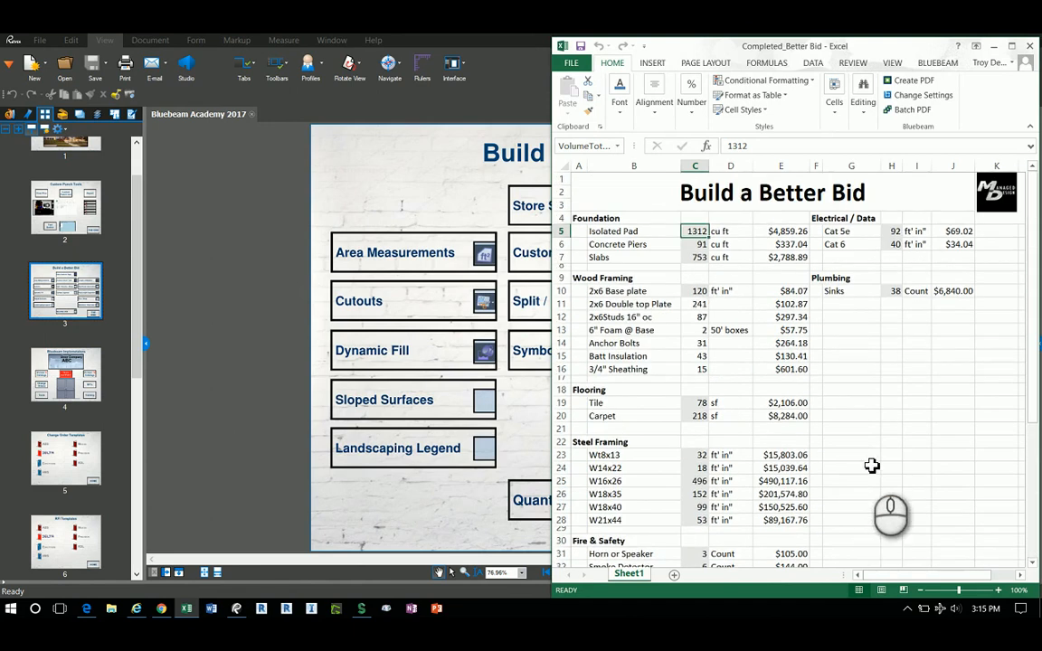
pyautogui.click(1031, 47)
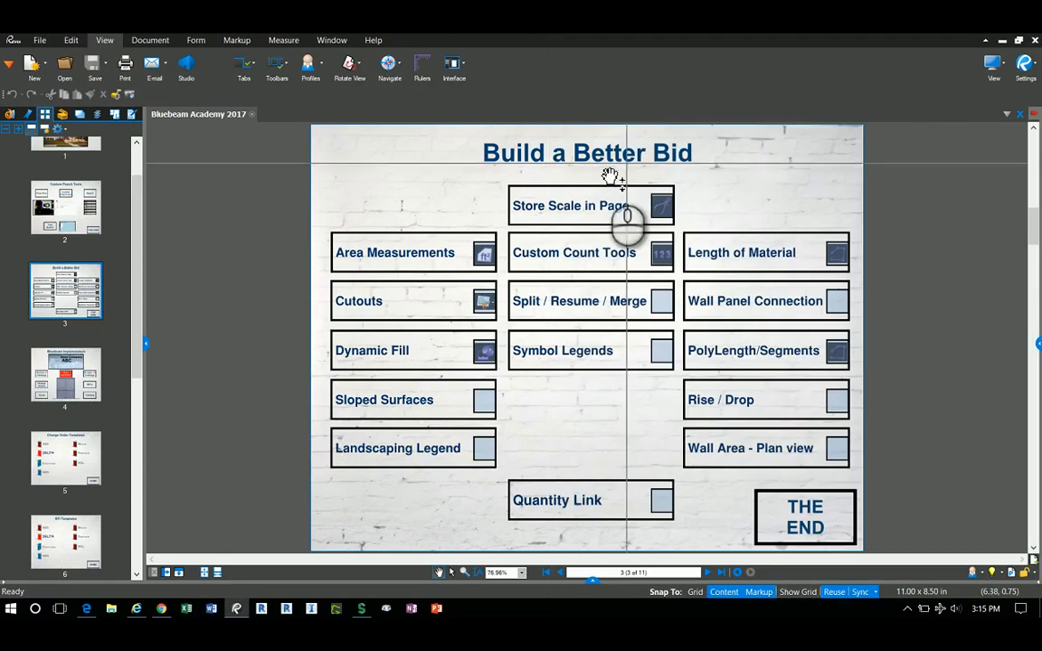
# - Open the Template_Better Bid workbook through the Quantity Link entry and return to the Build a Better Bid page
pyautogui.click(553, 502)
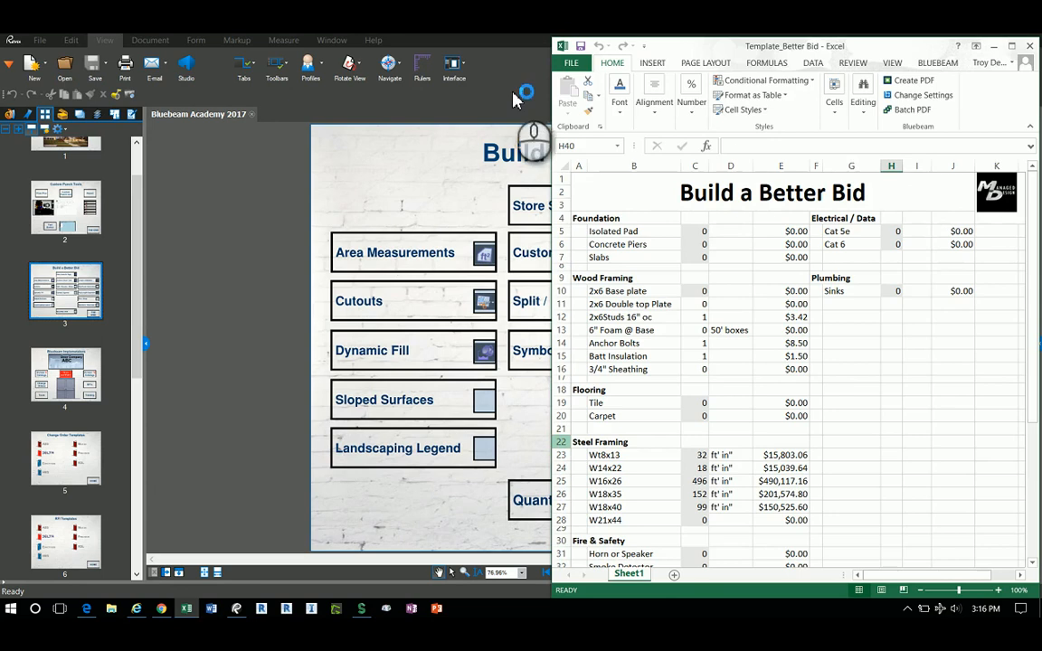
pyautogui.click(504, 115)
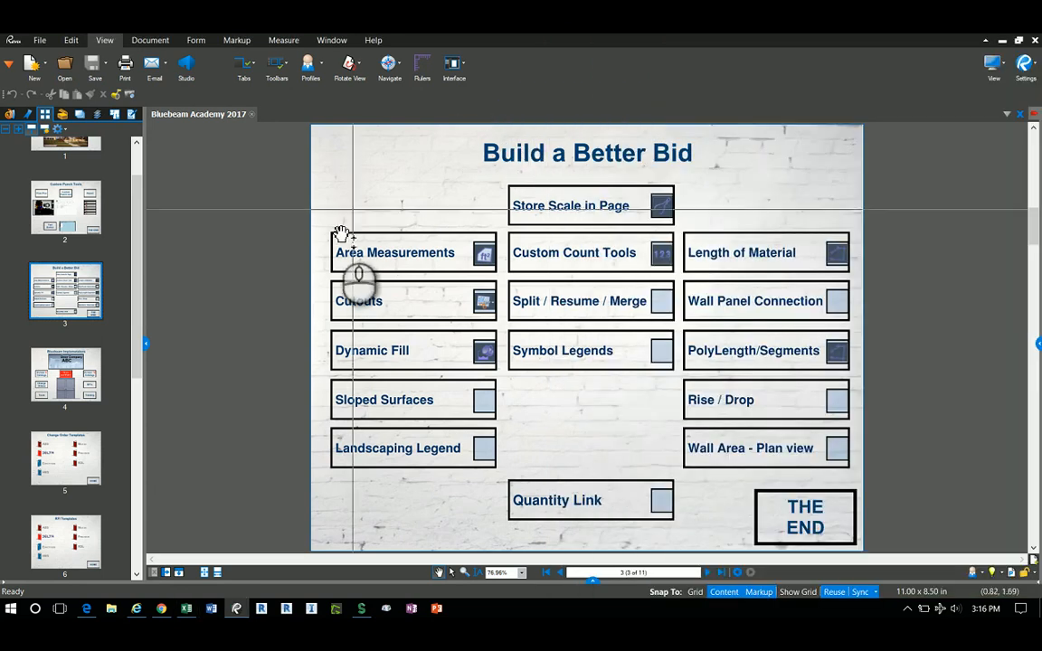
# - Open the Area Measurements floor plan and show the Tile and Carpet tools of the Flooring TakeOff set
pyautogui.click(396, 261)
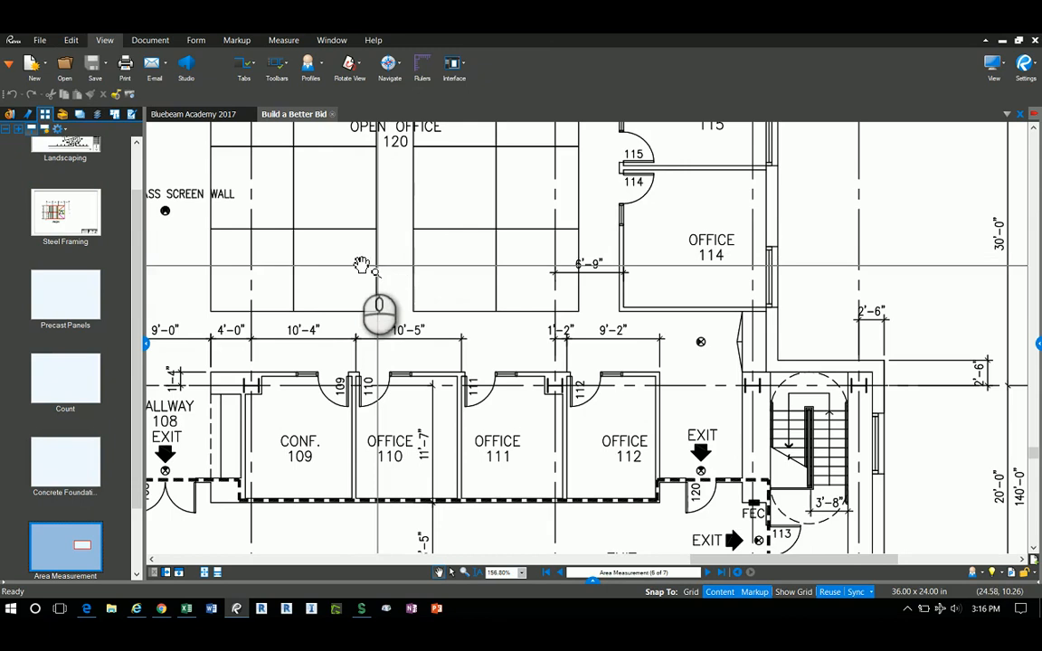
pyautogui.click(63, 115)
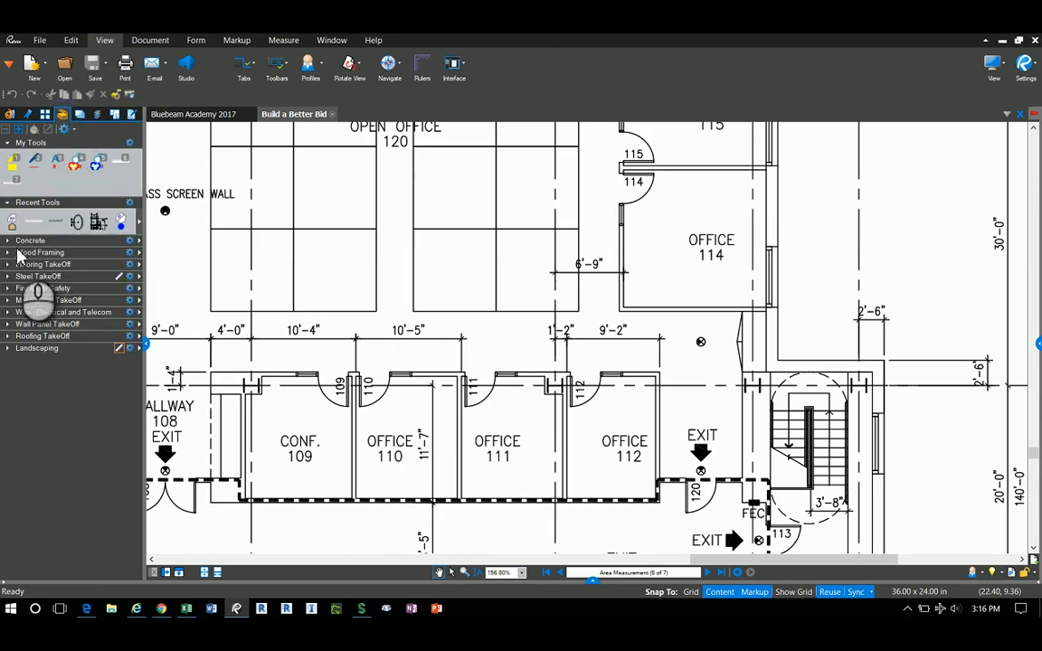
pyautogui.click(8, 265)
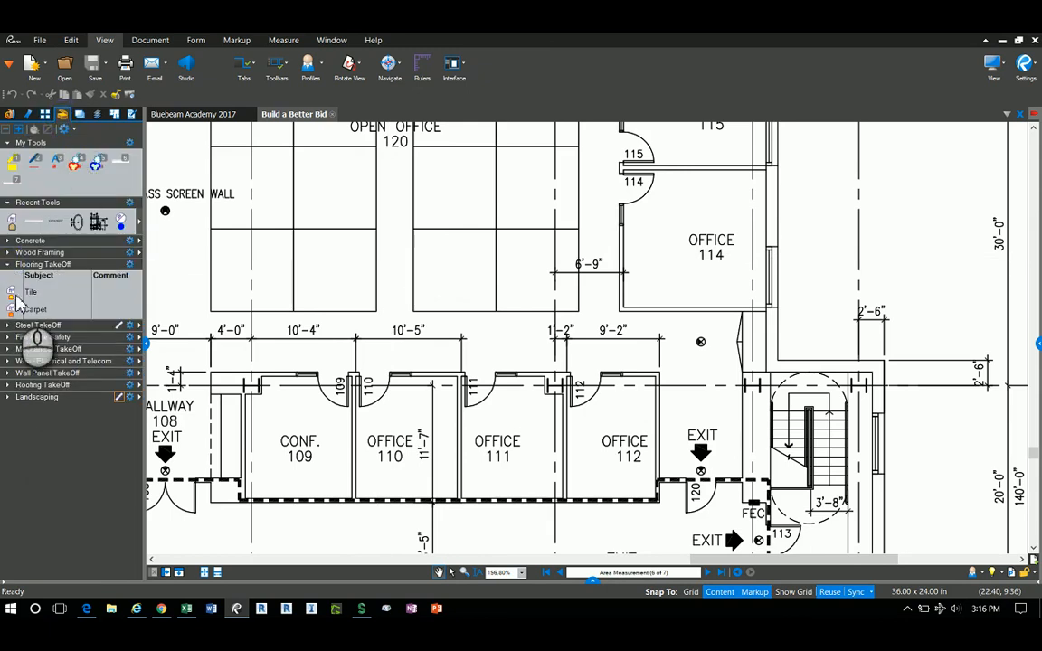
# - Measure the floor of Office 110 with the Carpet area tool by tracing the room's four corners
pyautogui.click(12, 293)
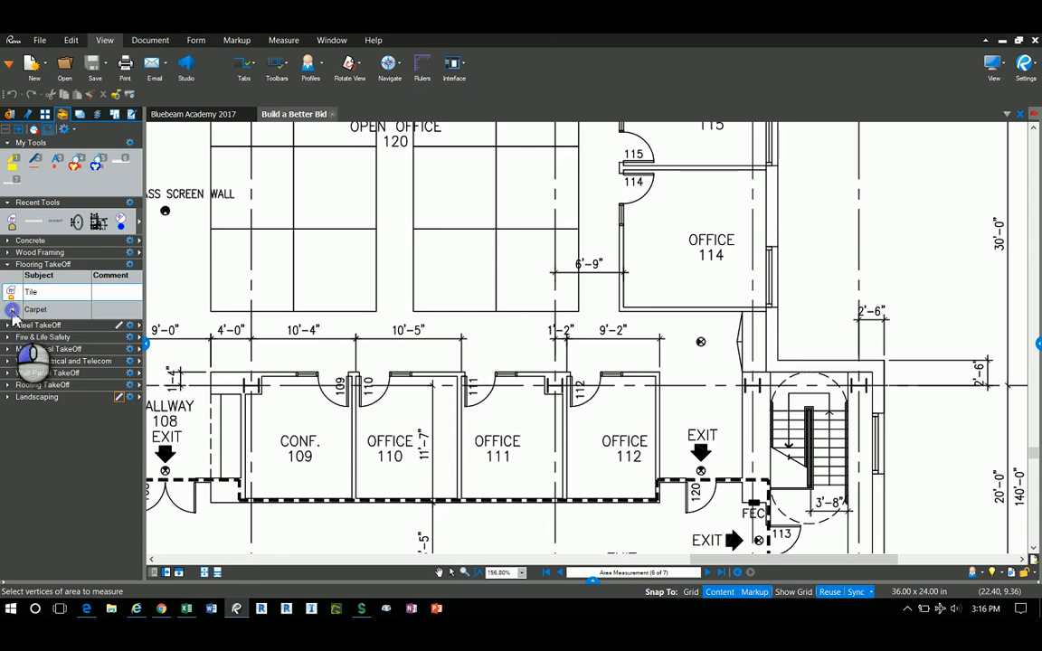
pyautogui.click(12, 311)
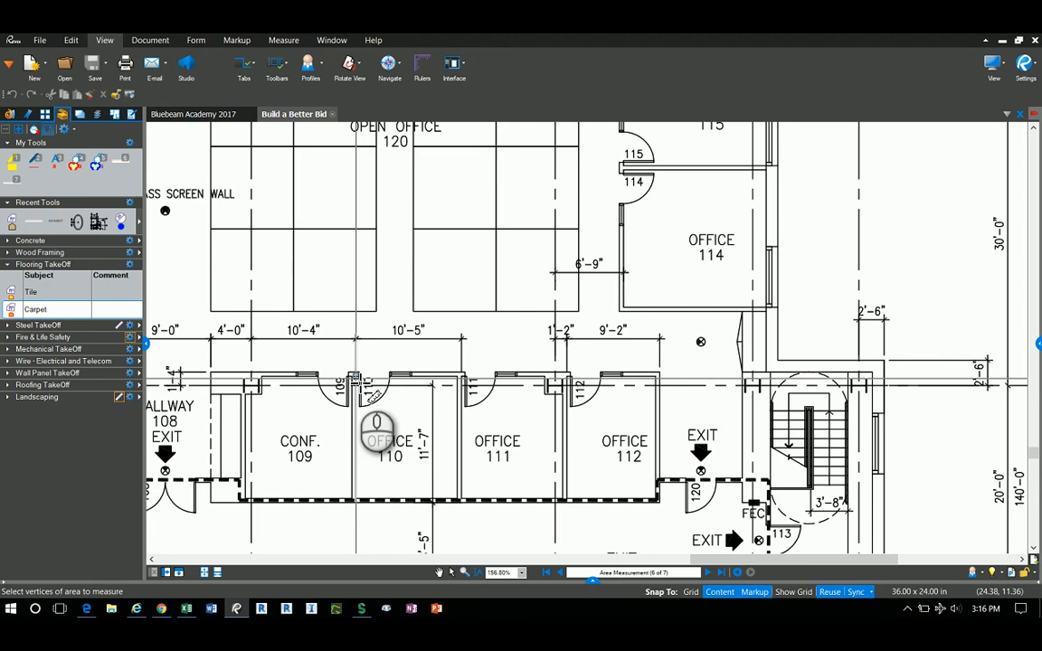
pyautogui.click(355, 378)
pyautogui.click(356, 500)
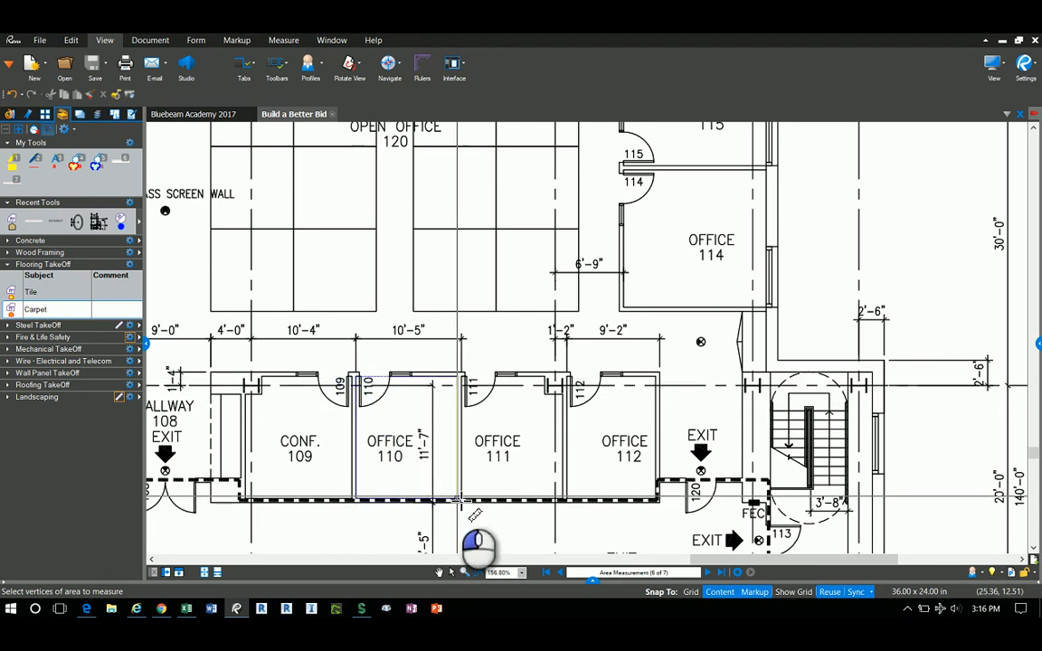
pyautogui.click(461, 500)
pyautogui.doubleClick(461, 379)
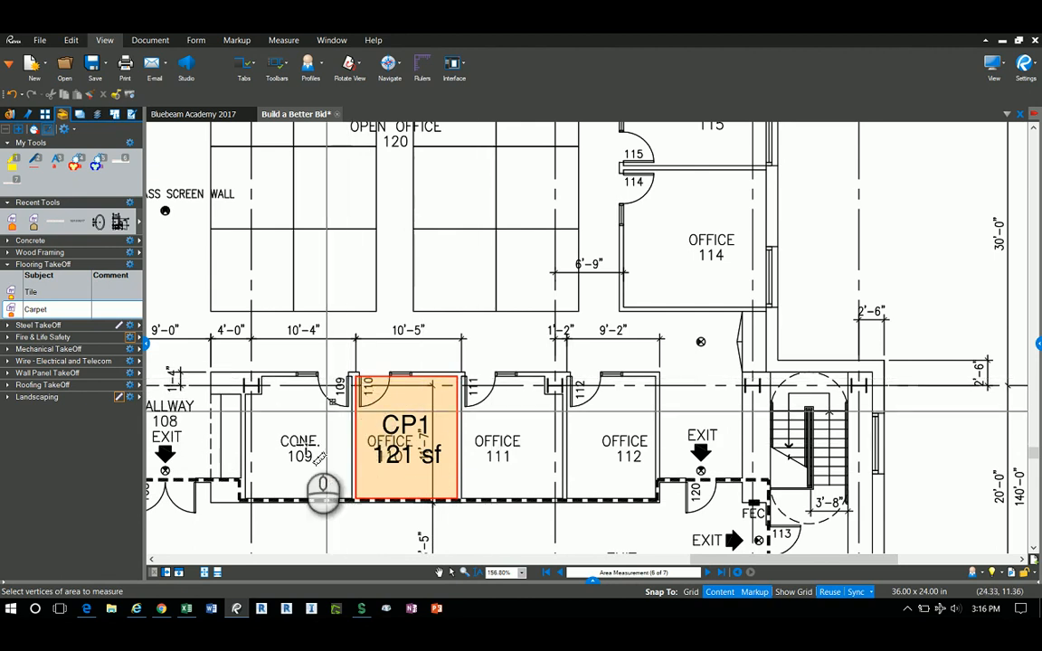
# - Trace the floor of Conf. 109 as a second Carpet area, following the notch around the corner column
pyautogui.scroll(4, 319, 459)
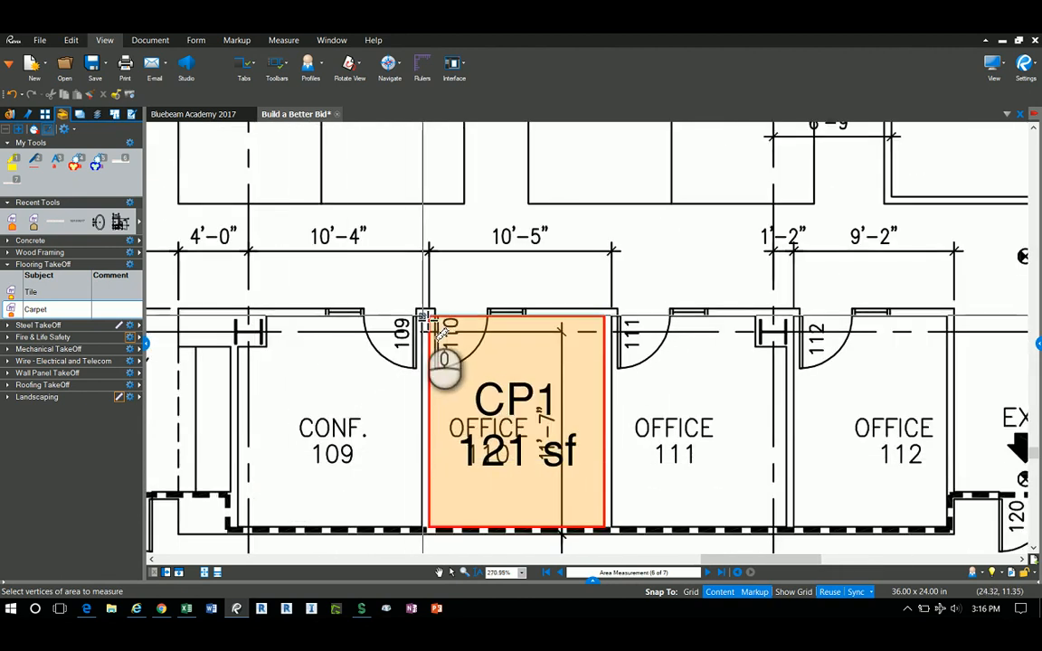
pyautogui.click(422, 316)
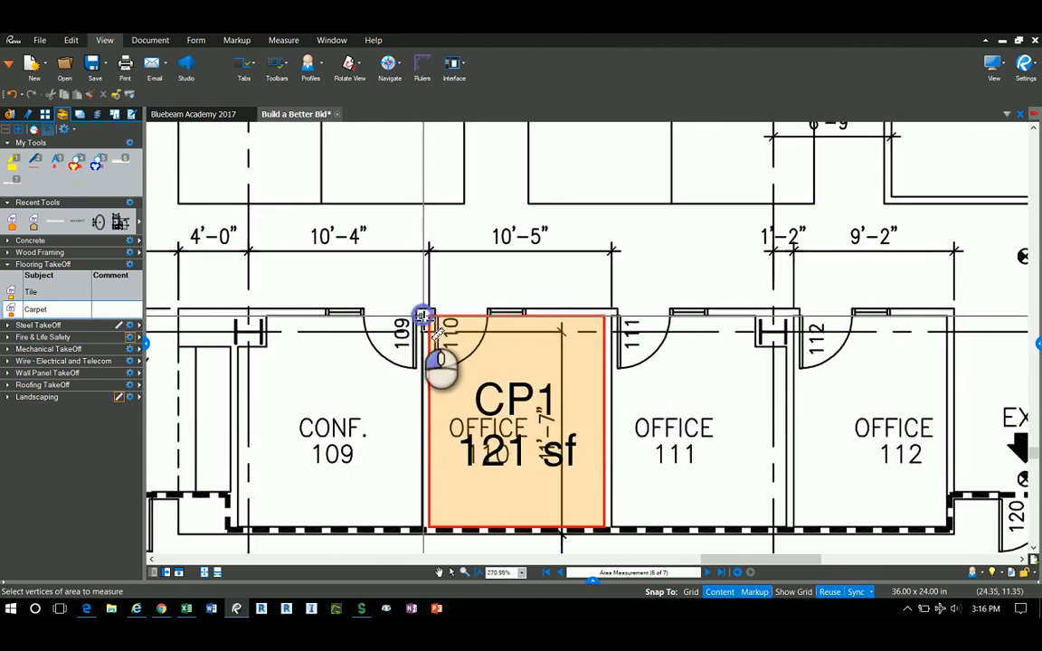
pyautogui.click(240, 347)
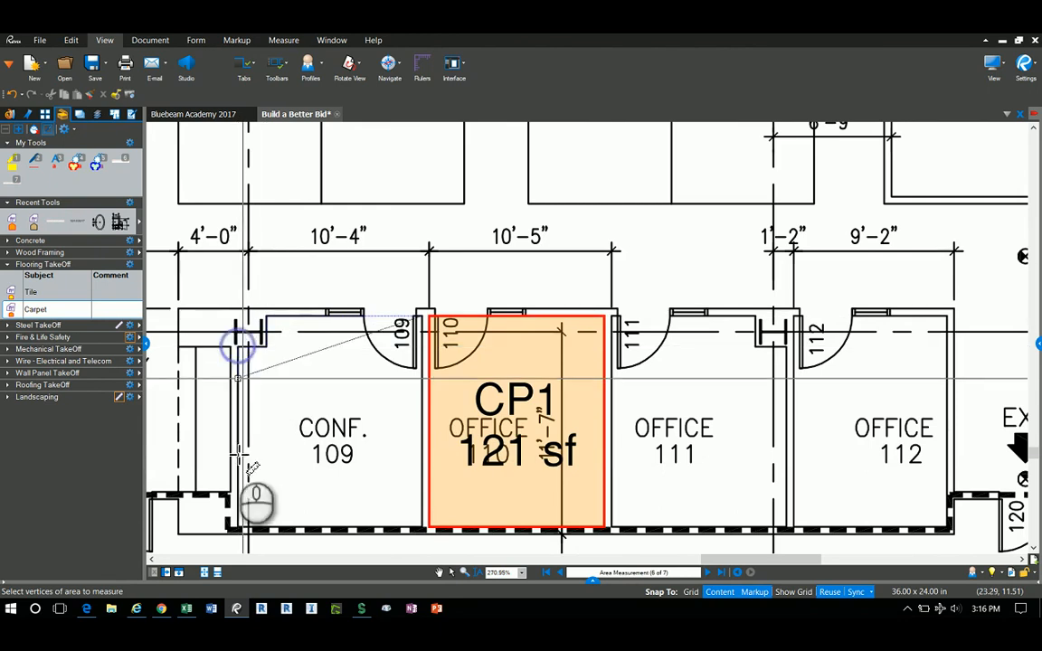
pyautogui.click(238, 525)
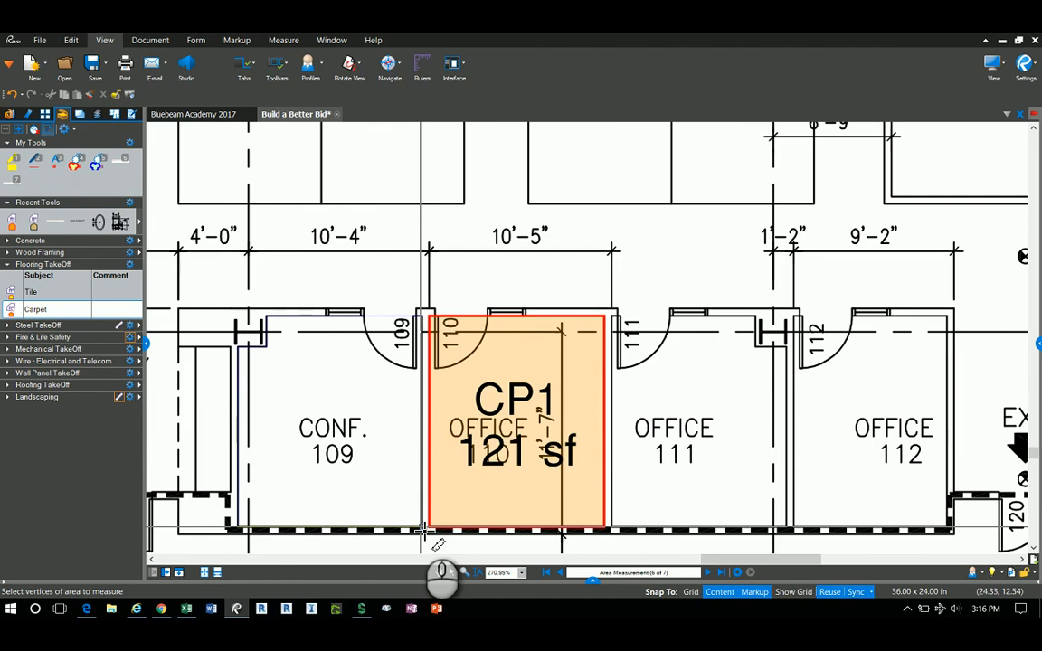
pyautogui.doubleClick(424, 532)
# - Measure the floor of Office 112 as a rectangle from corner to corner with the Tile area tool
pyautogui.scroll(-4, 422, 531)
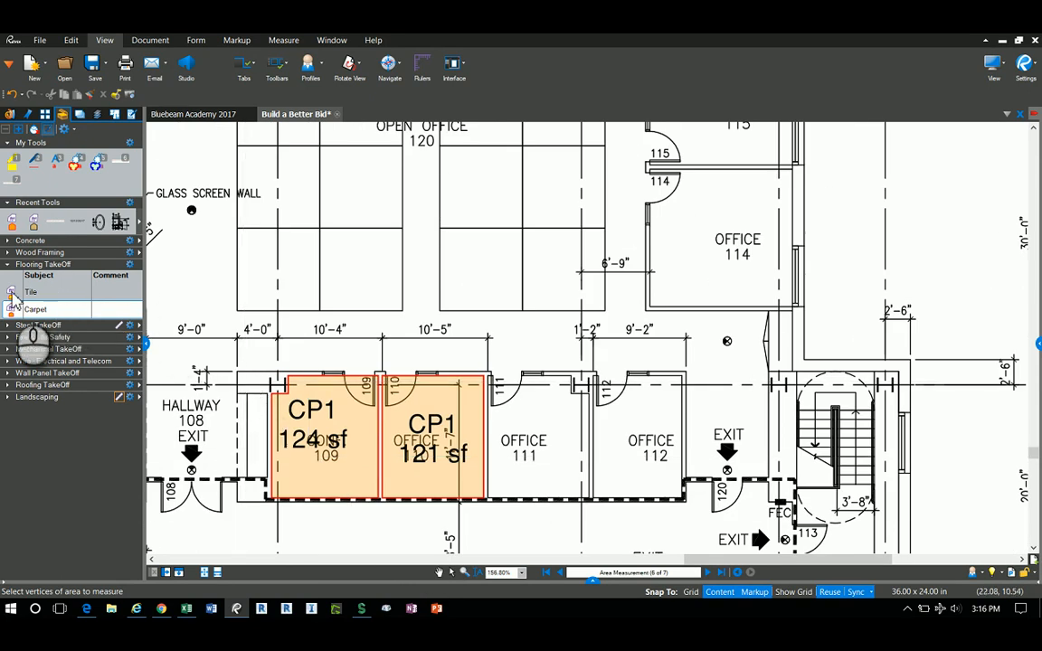
pyautogui.click(14, 294)
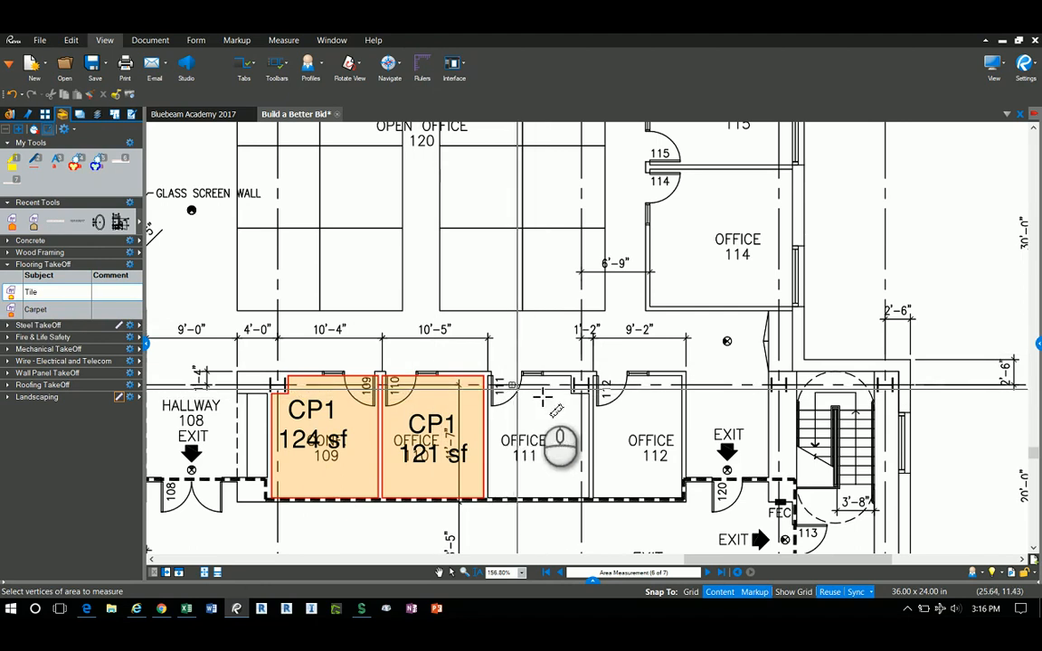
pyautogui.moveTo(594, 377); pyautogui.dragTo(685, 500)
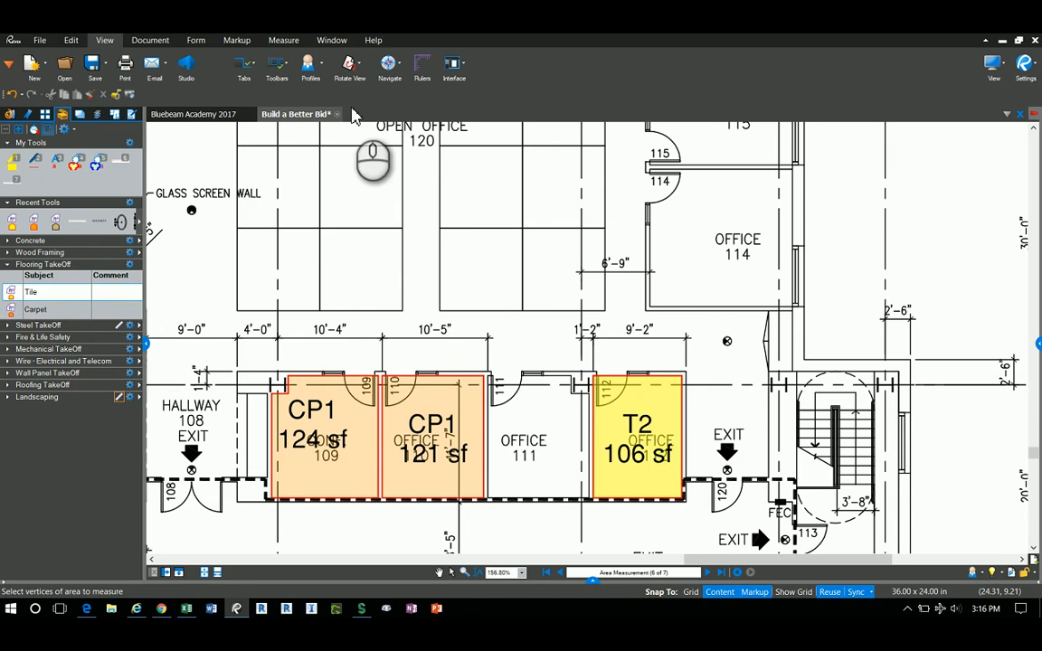
# - Start Dynamic Fill and add a boundary across the door opening of Office 114
pyautogui.click(285, 41)
pyautogui.click(529, 67)
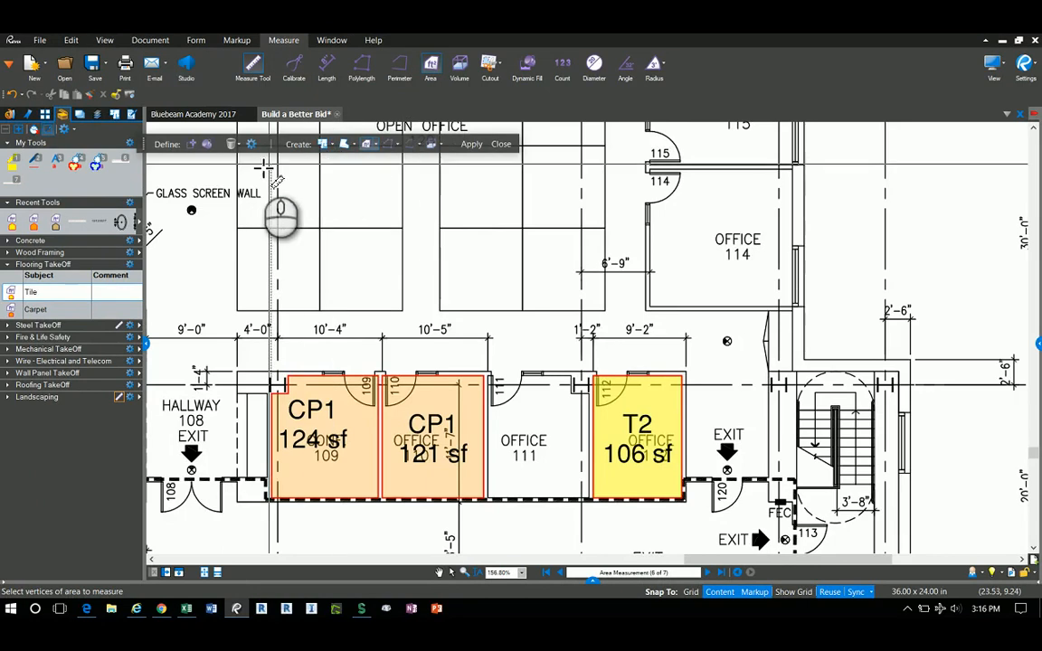
pyautogui.click(192, 152)
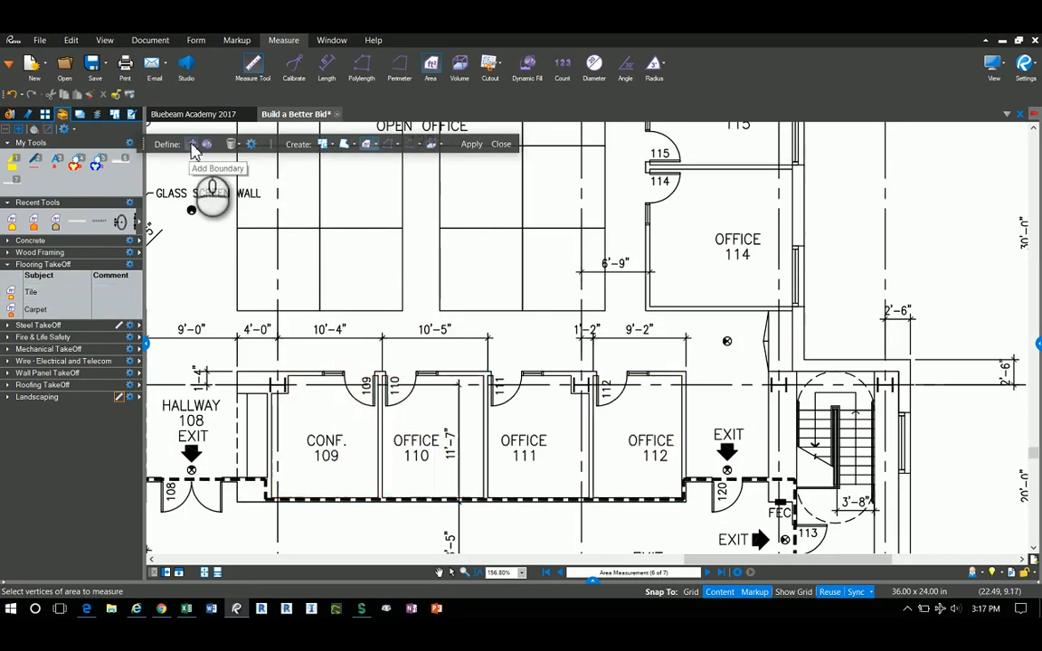
pyautogui.scroll(1, 686, 197)
pyautogui.scroll(4, 686, 197)
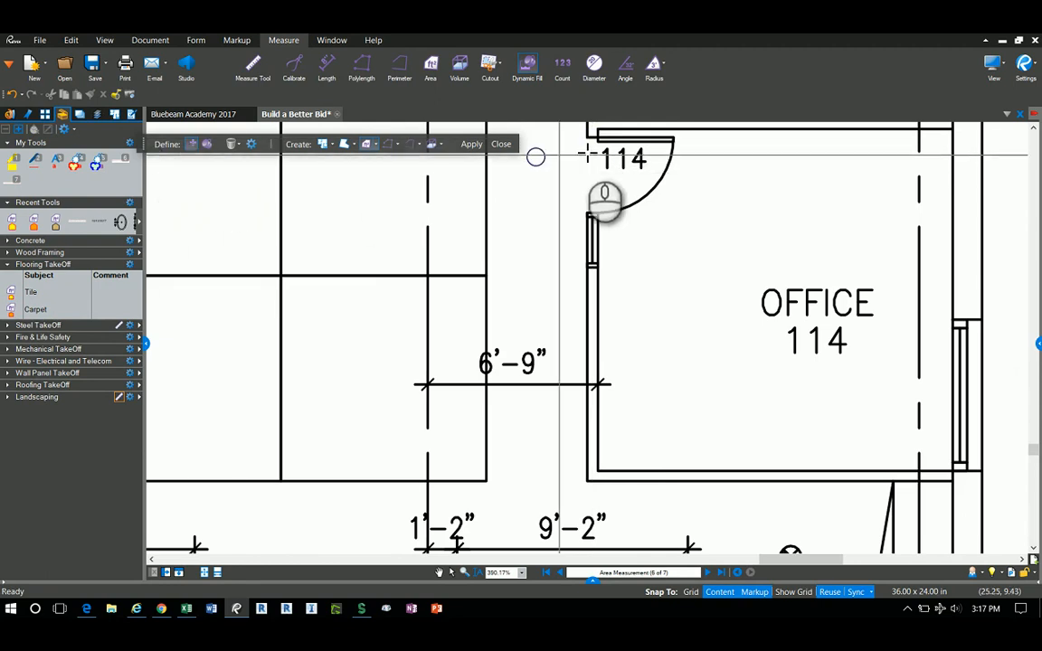
pyautogui.scroll(2, 579, 141)
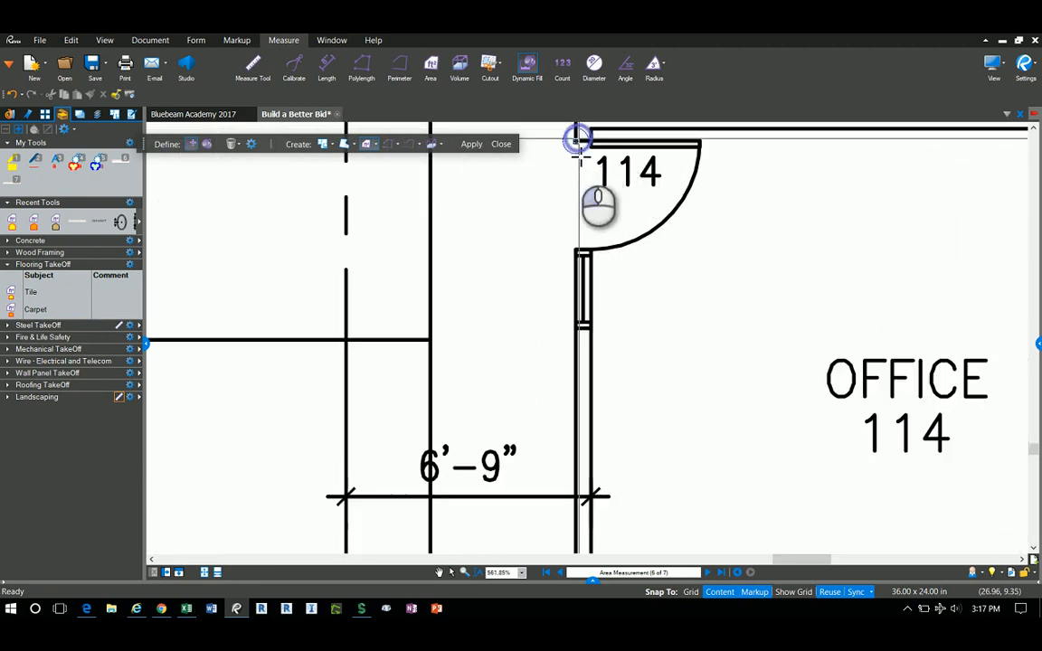
pyautogui.click(580, 250)
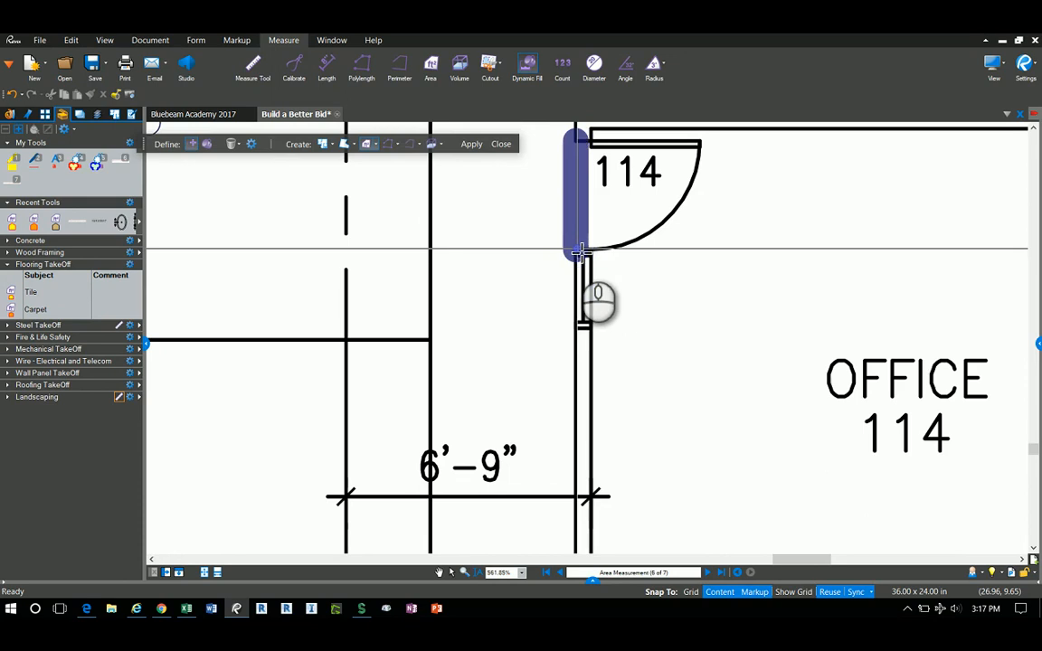
# - Fill the interior of Office 114 up to the door boundary and apply it as a Carpet CP1 area measurement, then close Dynamic Fill
pyautogui.scroll(-4, 514, 246)
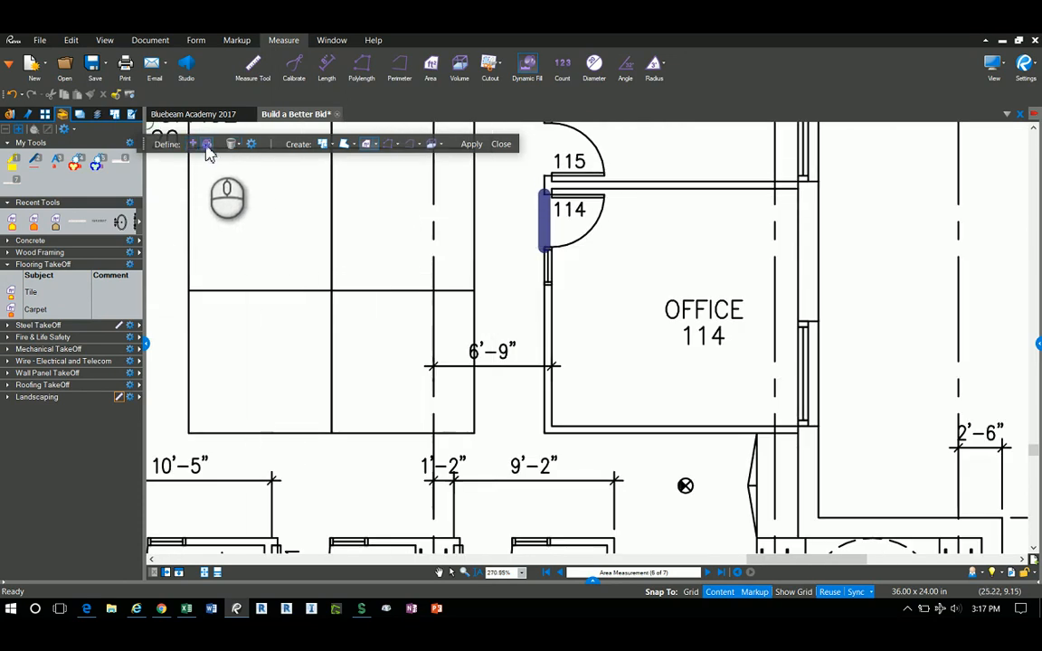
pyautogui.click(377, 147)
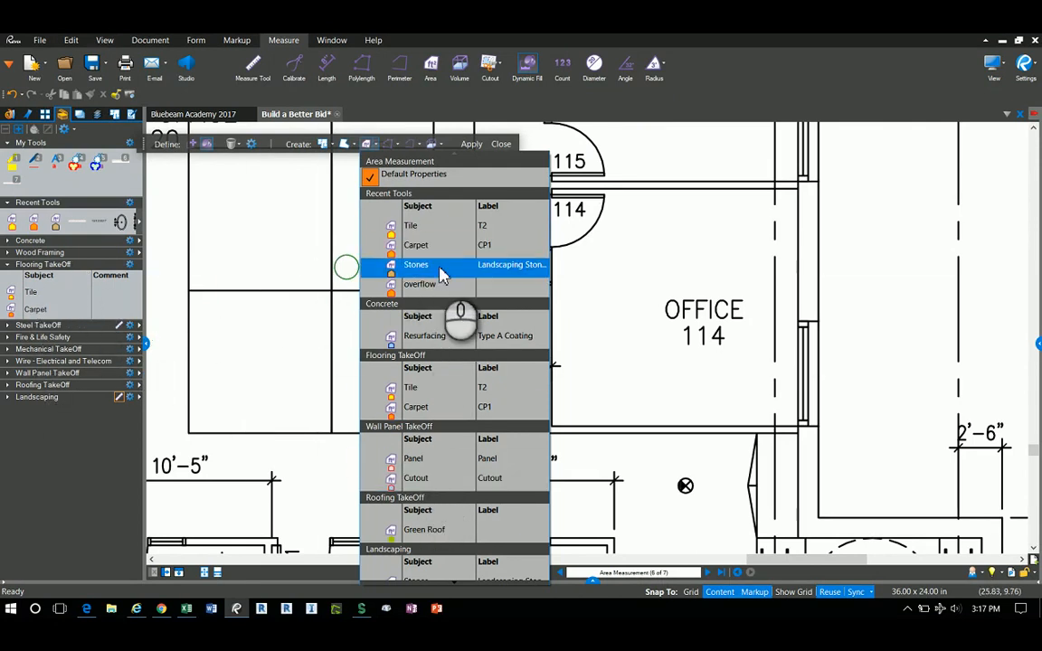
pyautogui.press('Up')
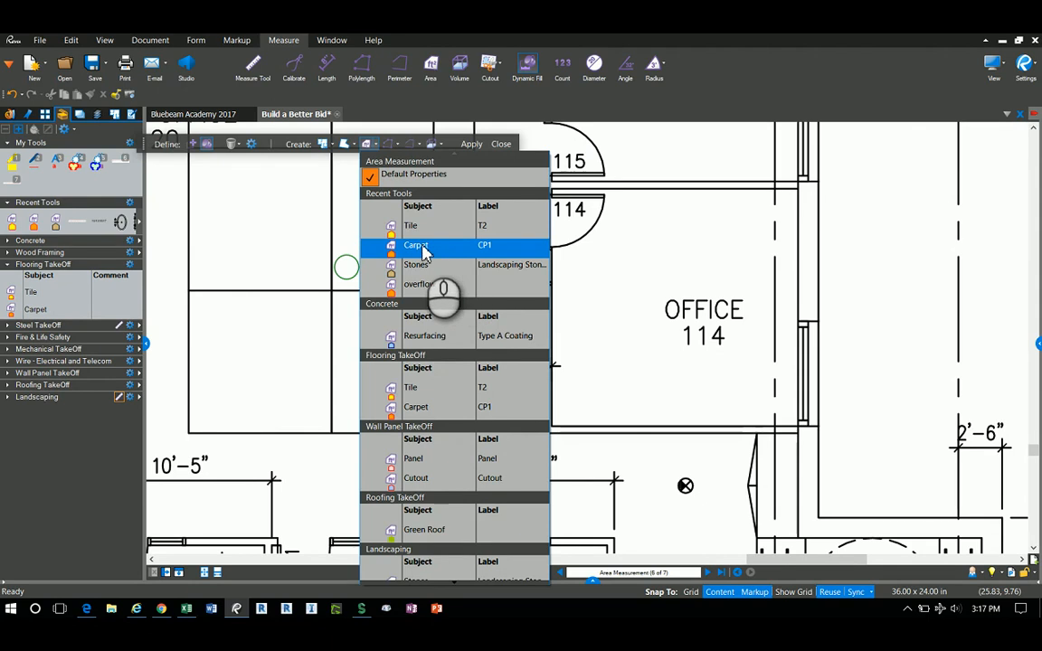
pyautogui.click(422, 250)
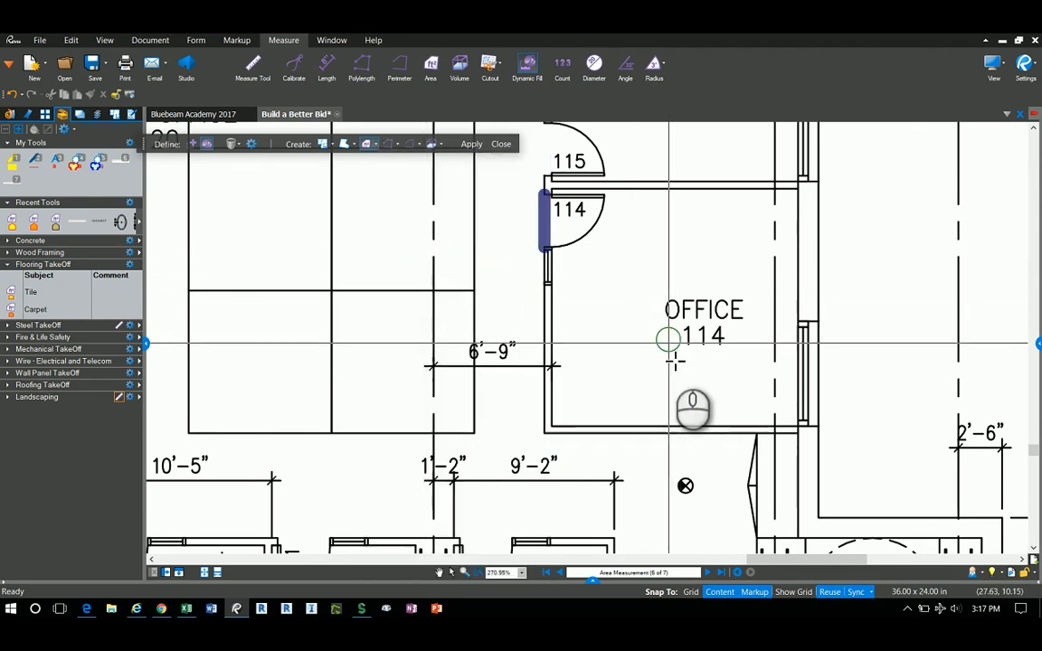
pyautogui.moveTo(691, 367)
pyautogui.mouseDown()
pyautogui.moveTo(751, 351)
pyautogui.moveTo(770, 303)
pyautogui.moveTo(597, 217)
pyautogui.moveTo(614, 244)
pyautogui.mouseUp()
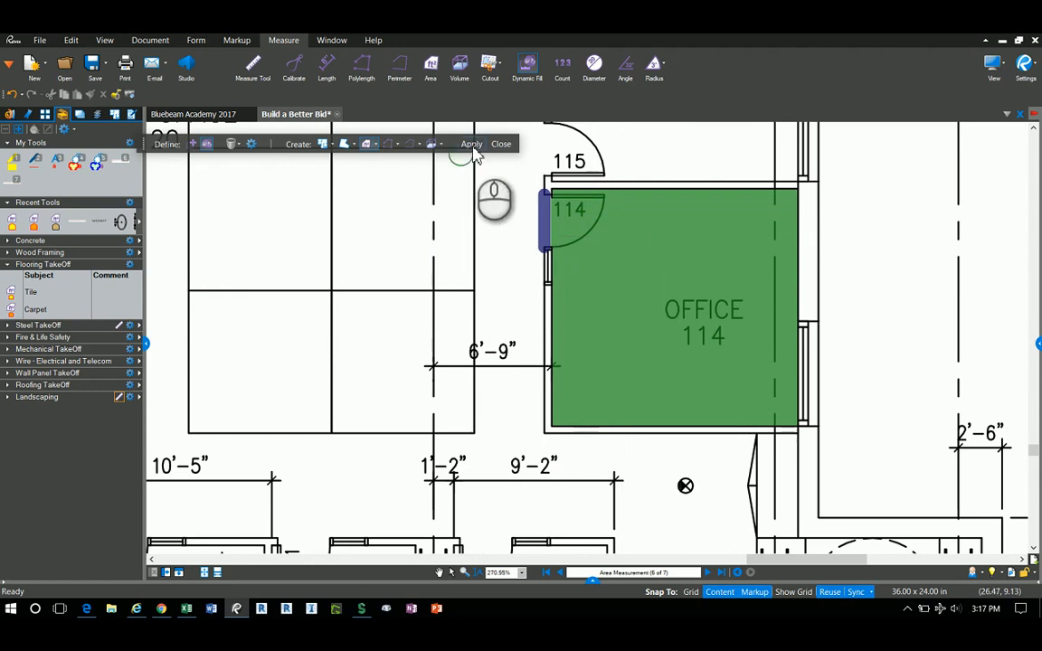
pyautogui.click(472, 144)
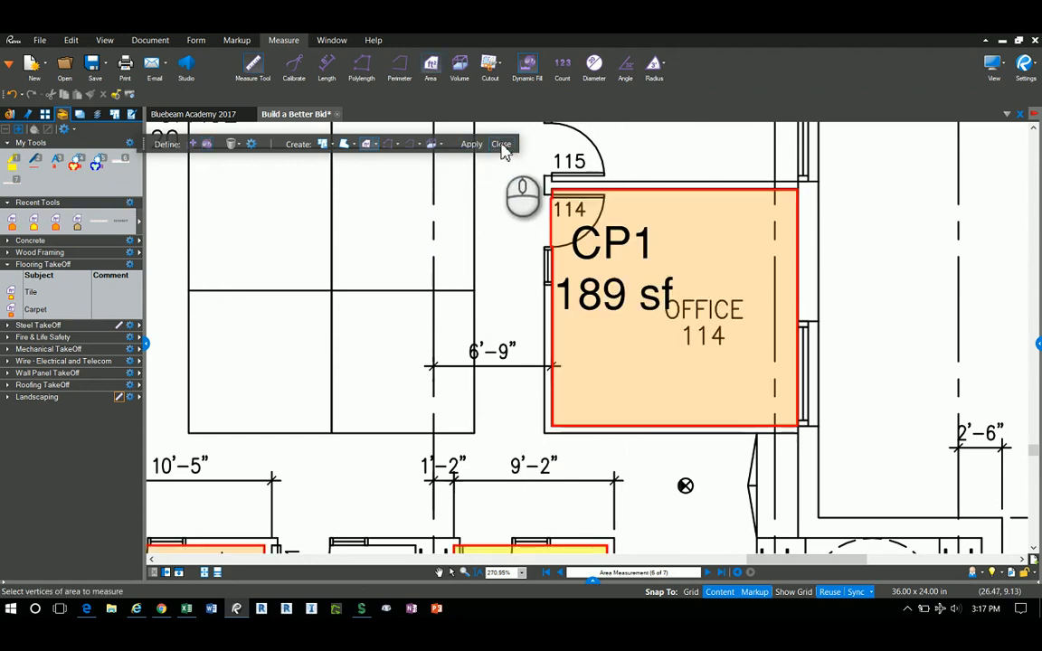
pyautogui.click(502, 145)
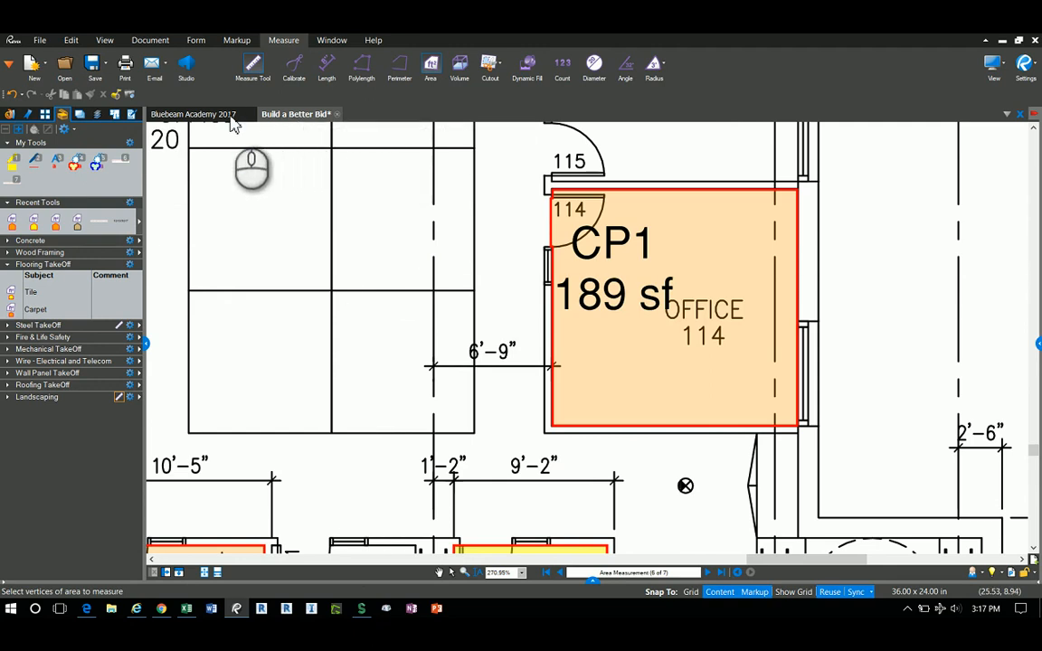
# - Open the Cutouts example from the Bluebeam Academy 2017 topic page, collapse Flooring TakeOff and expand the Wall Panel TakeOff tools
pyautogui.click(230, 116)
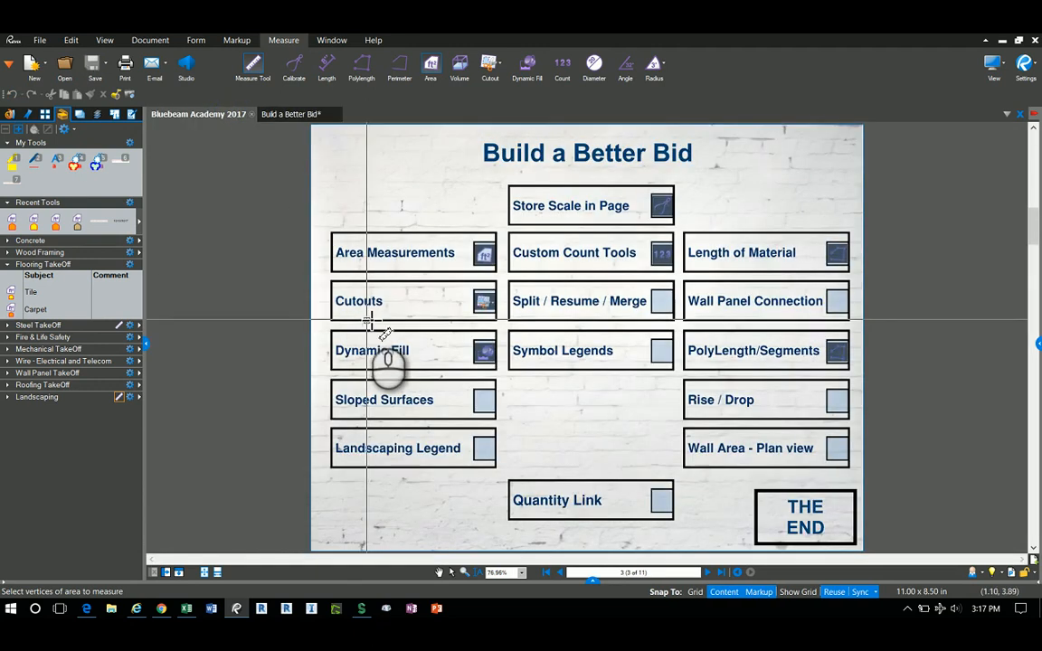
pyautogui.click(372, 304)
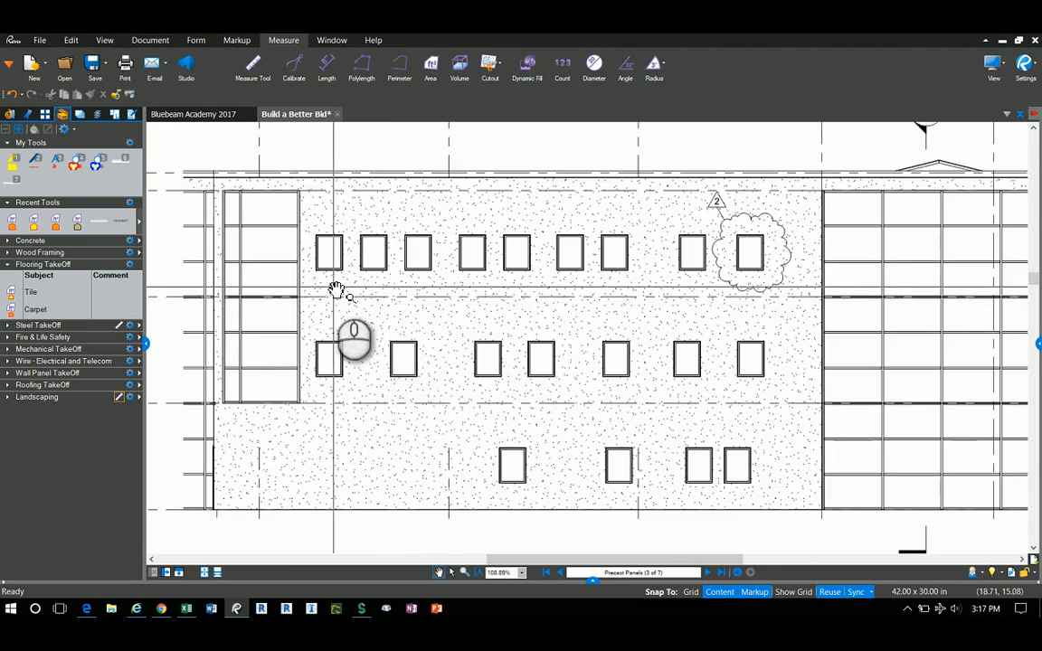
pyautogui.click(8, 264)
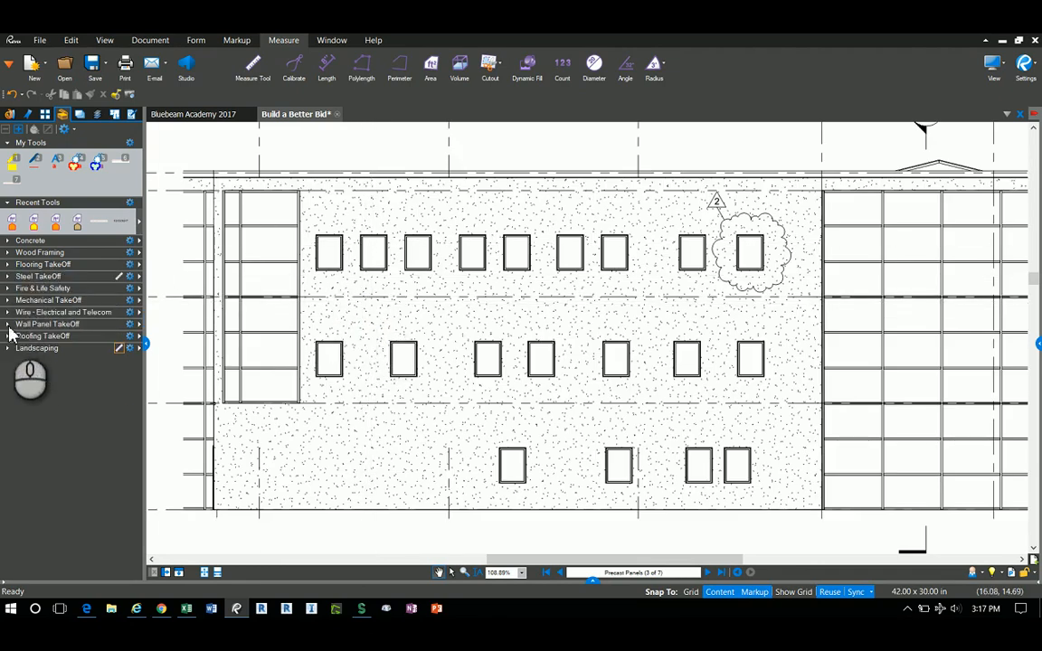
pyautogui.click(8, 323)
# - Measure the whole precast wall on the north elevation with the Panel tool and move its label clear of the middle-row windows
pyautogui.click(13, 354)
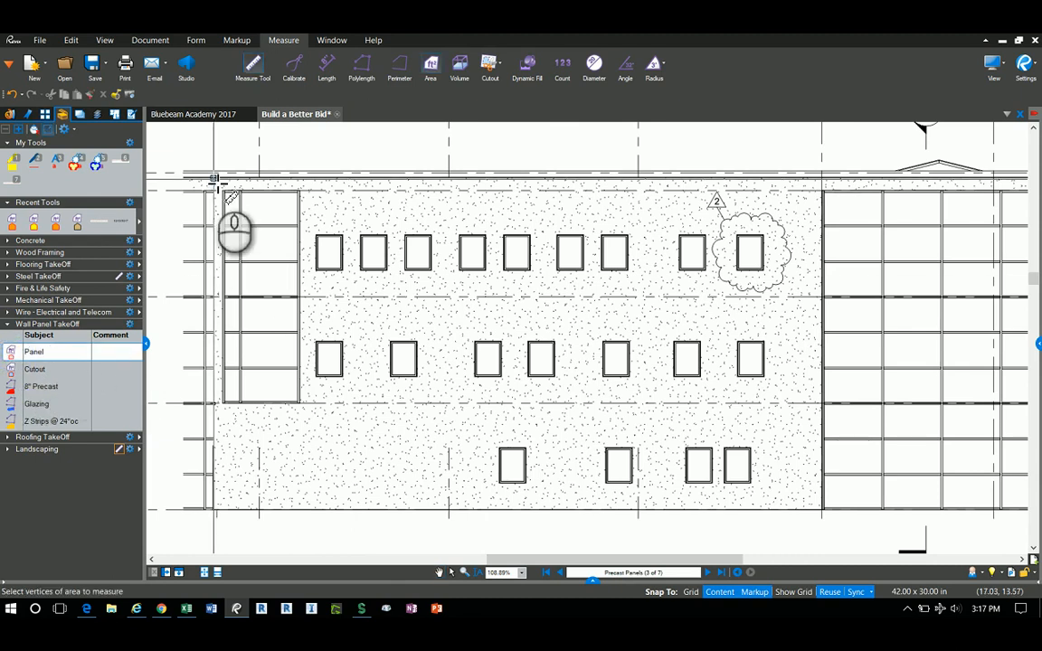
pyautogui.moveTo(214, 181); pyautogui.dragTo(821, 511)
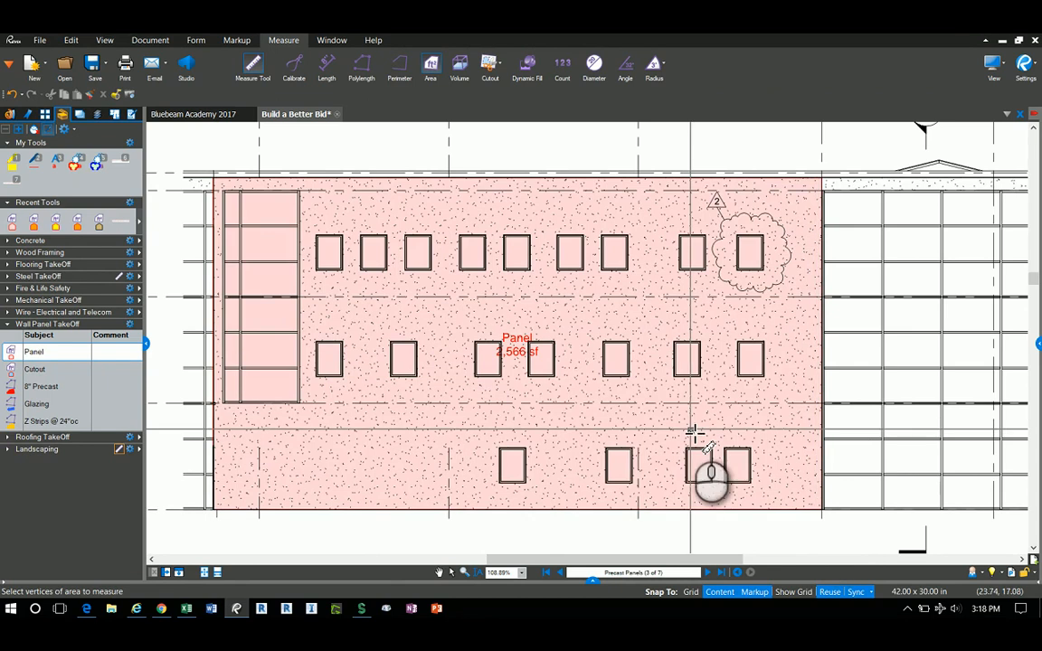
pyautogui.press('Escape')
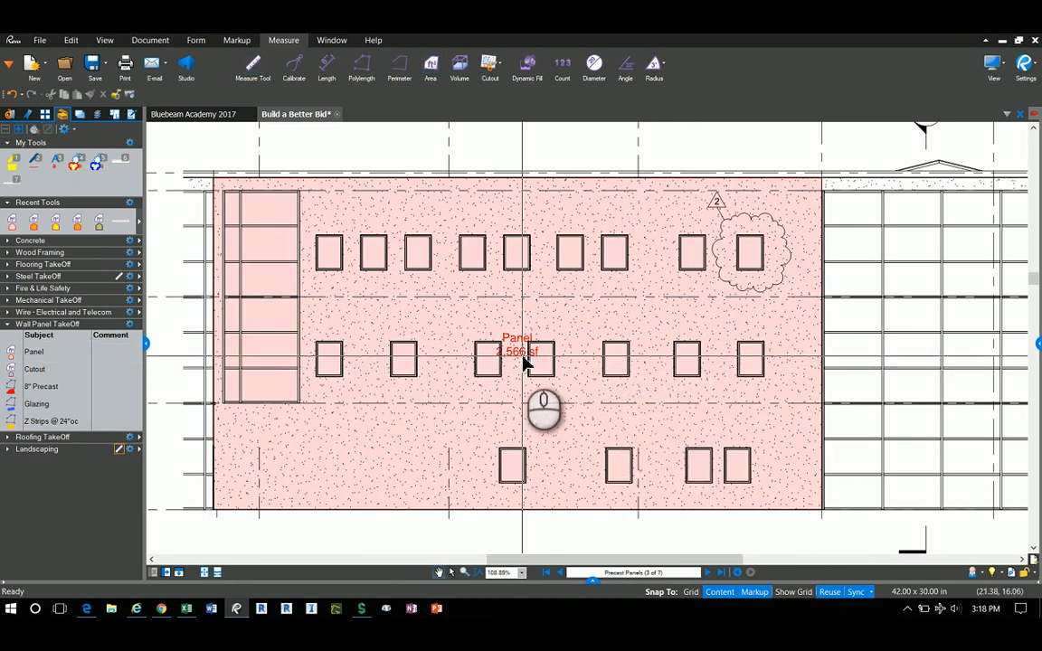
pyautogui.moveTo(516, 352); pyautogui.dragTo(522, 330)
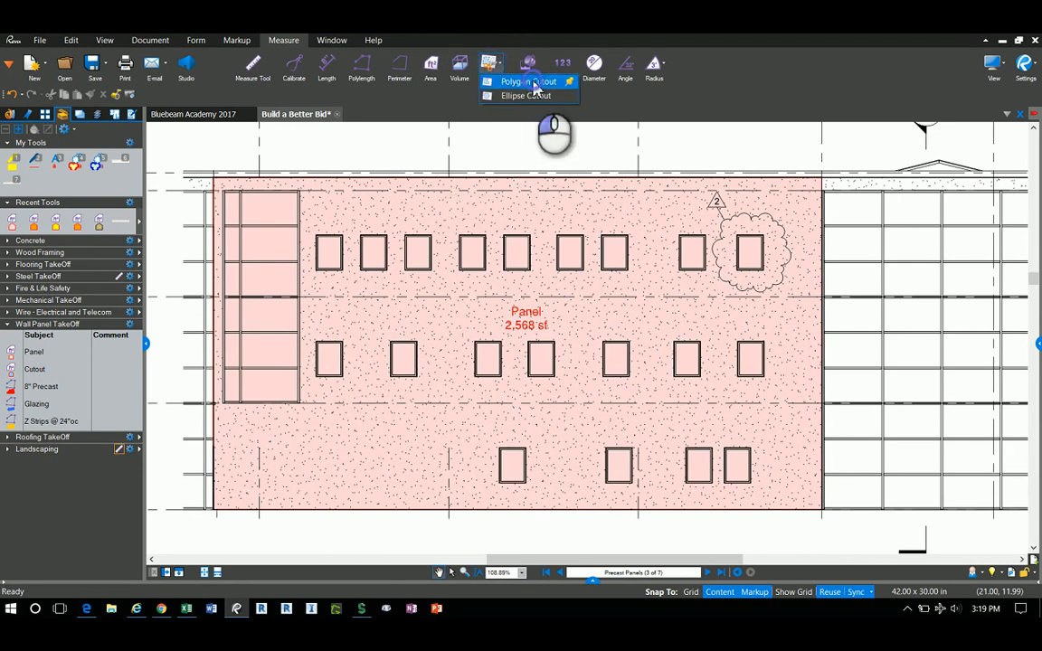
# - Cut the first upper-row window out of the wall panel area with a Polygon Cutout traced around its four corners
pyautogui.click(536, 86)
pyautogui.scroll(2, 319, 243)
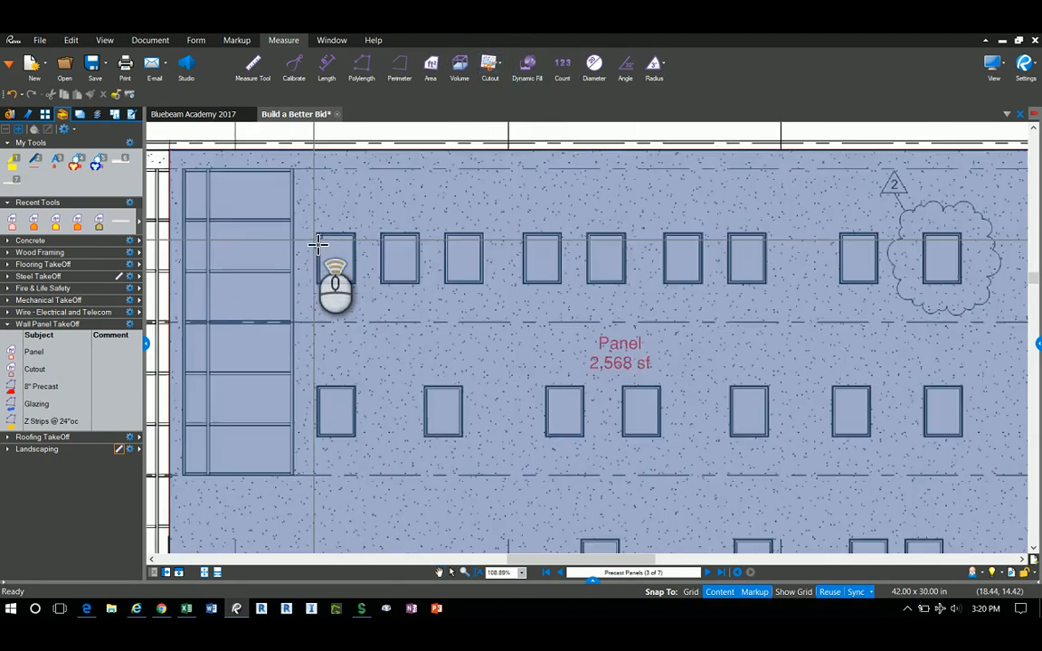
pyautogui.scroll(3, 320, 239)
pyautogui.click(319, 233)
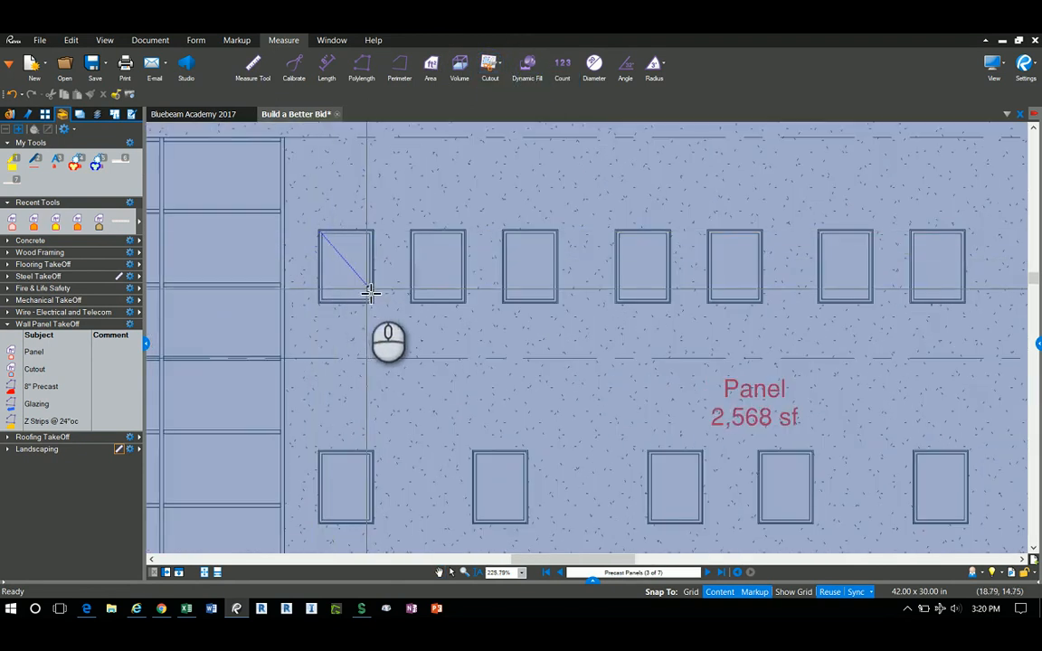
pyautogui.click(376, 233)
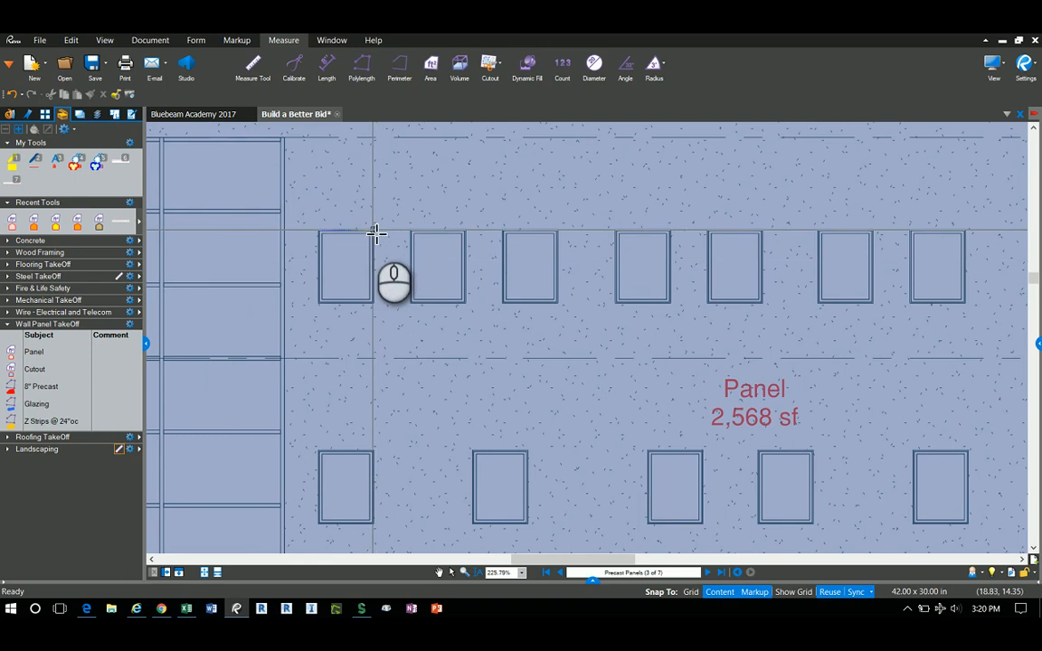
pyautogui.click(374, 304)
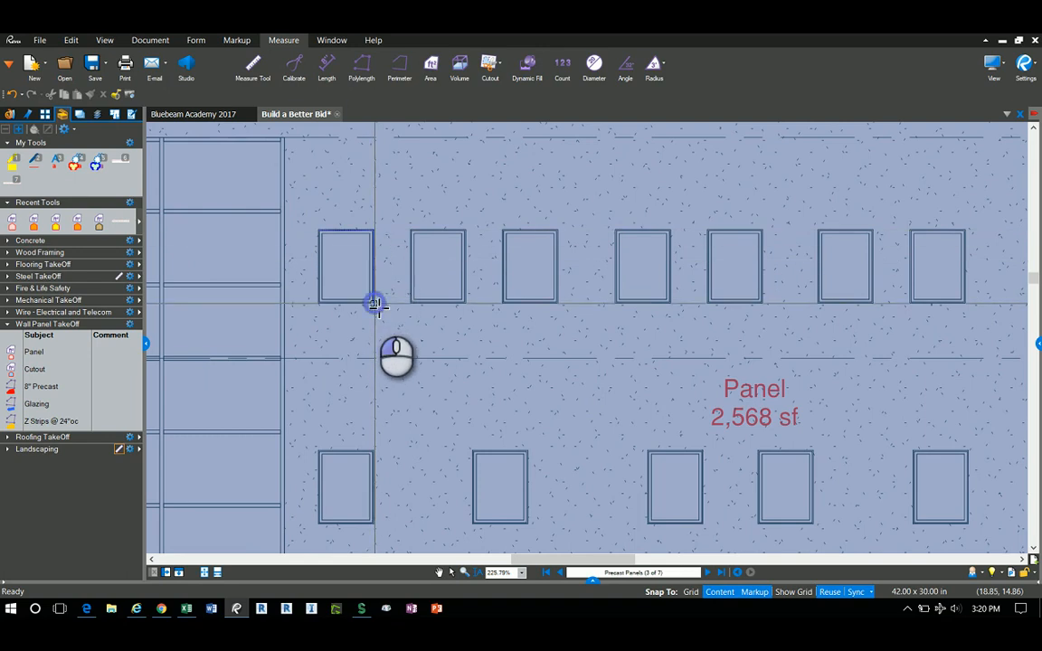
pyautogui.doubleClick(322, 304)
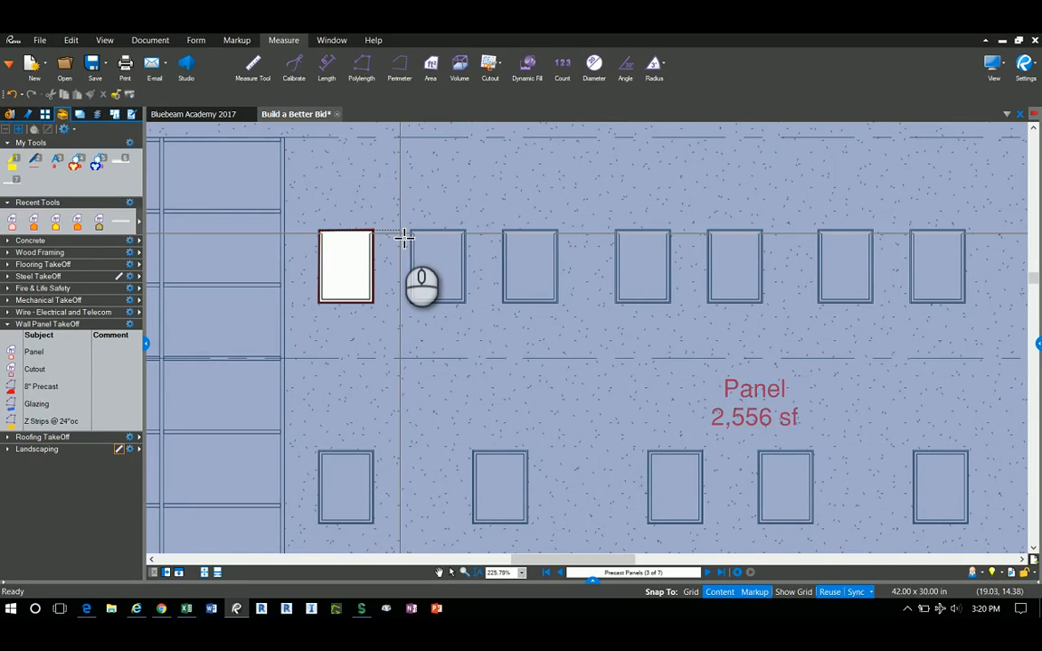
# - Cut the second upper-row window out of the panel area with a rectangular Polygon Cutout from corner to corner
pyautogui.press('Escape')
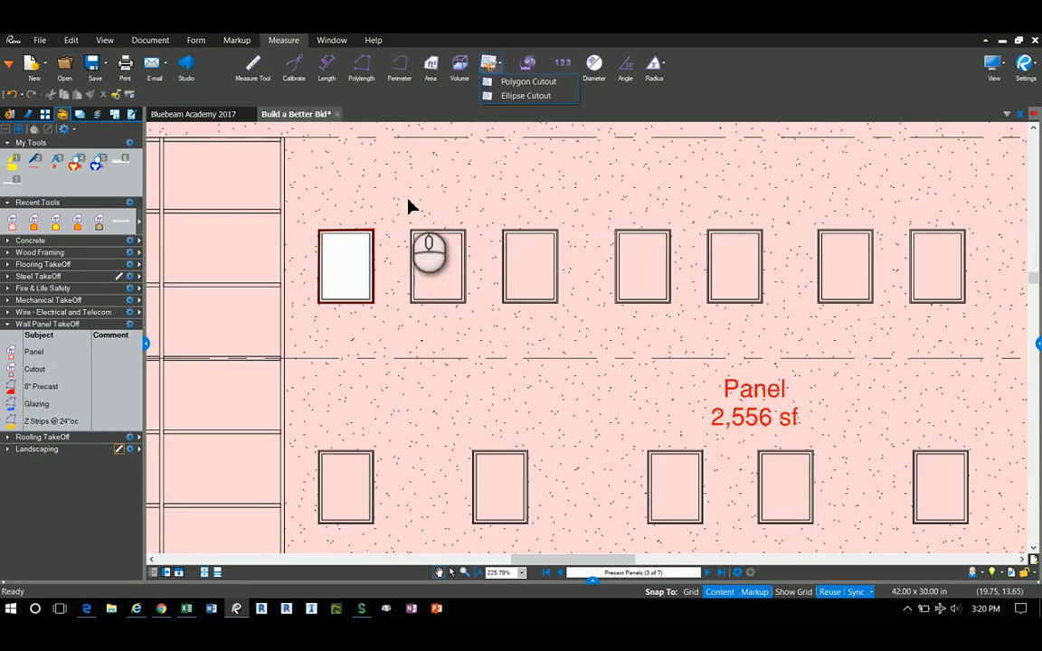
pyautogui.click(523, 81)
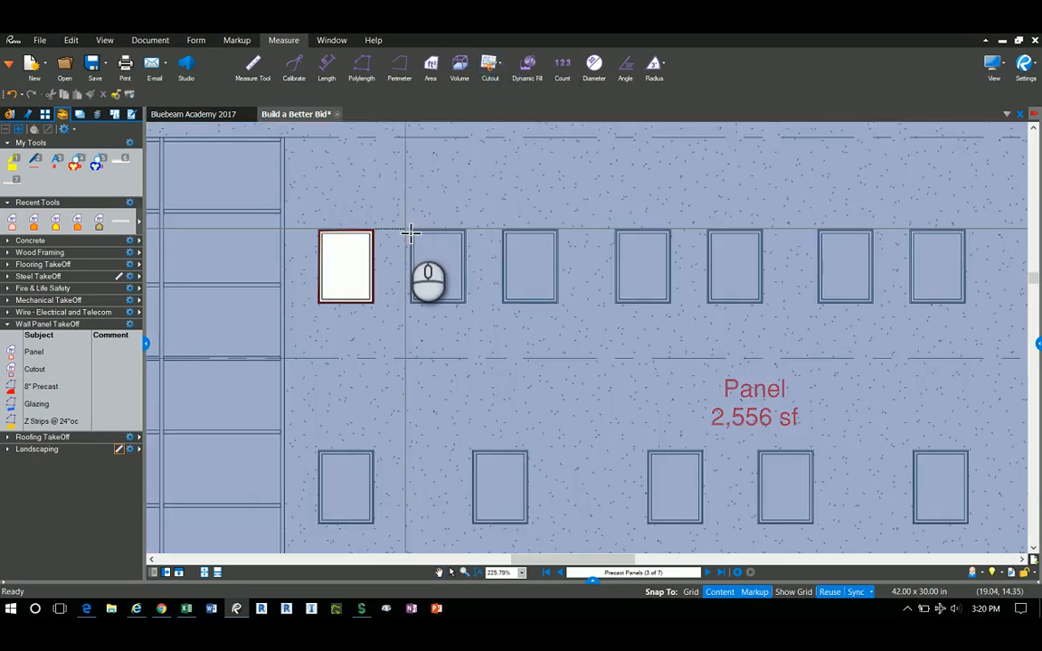
pyautogui.moveTo(410, 232); pyautogui.dragTo(463, 303)
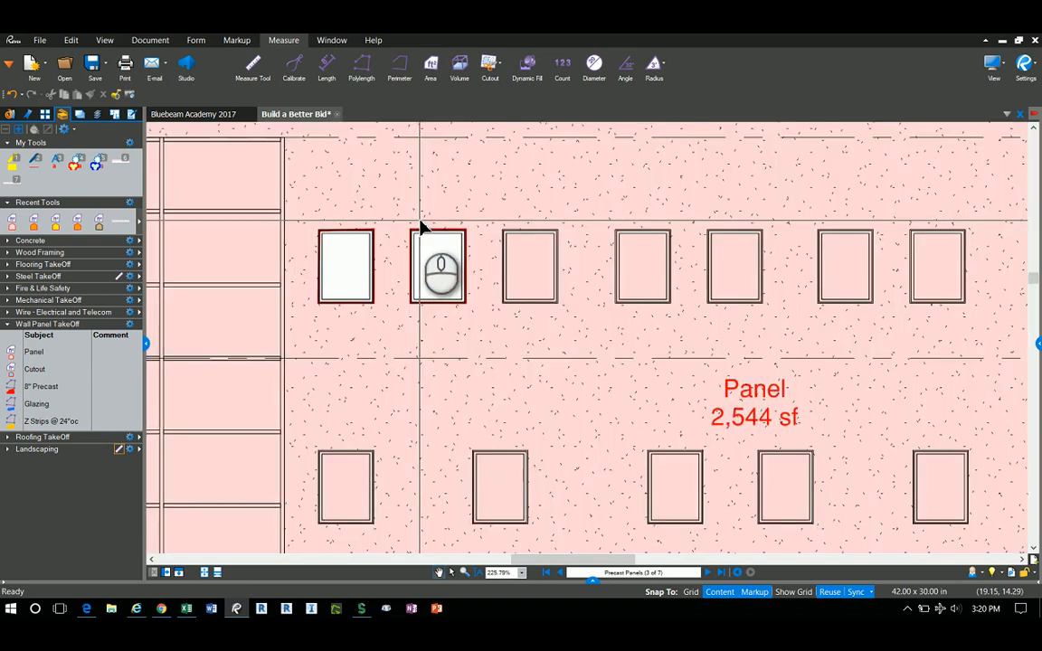
# - Place copies of the window cutout over the remaining upper-row windows and the first four middle-row windows
pyautogui.scroll(-1, 370, 233)
pyautogui.scroll(-3, 370, 233)
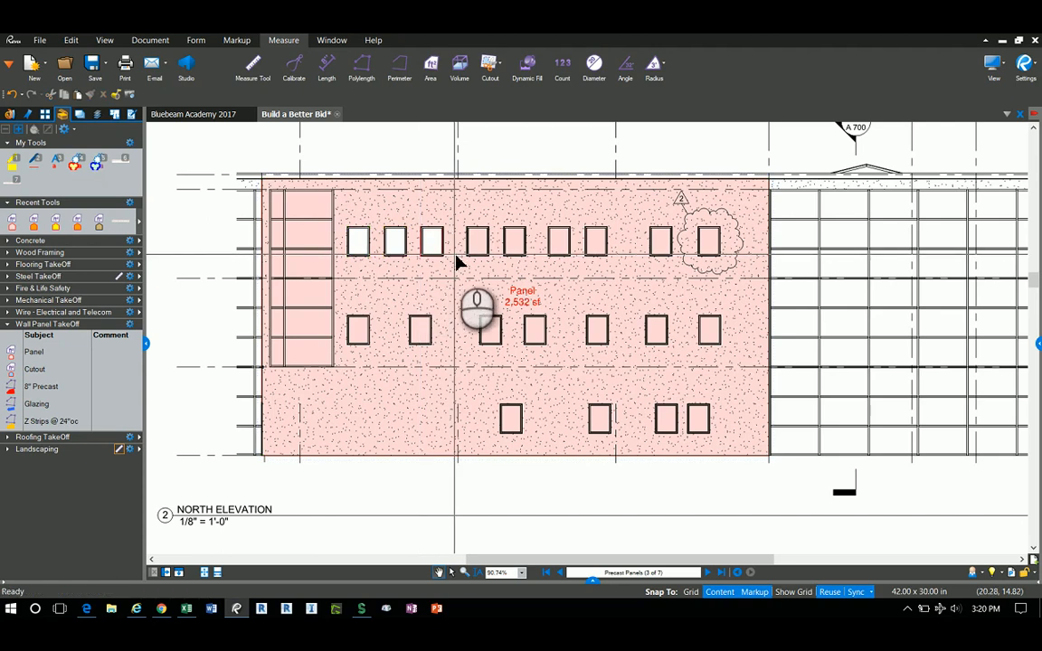
pyautogui.click(486, 263)
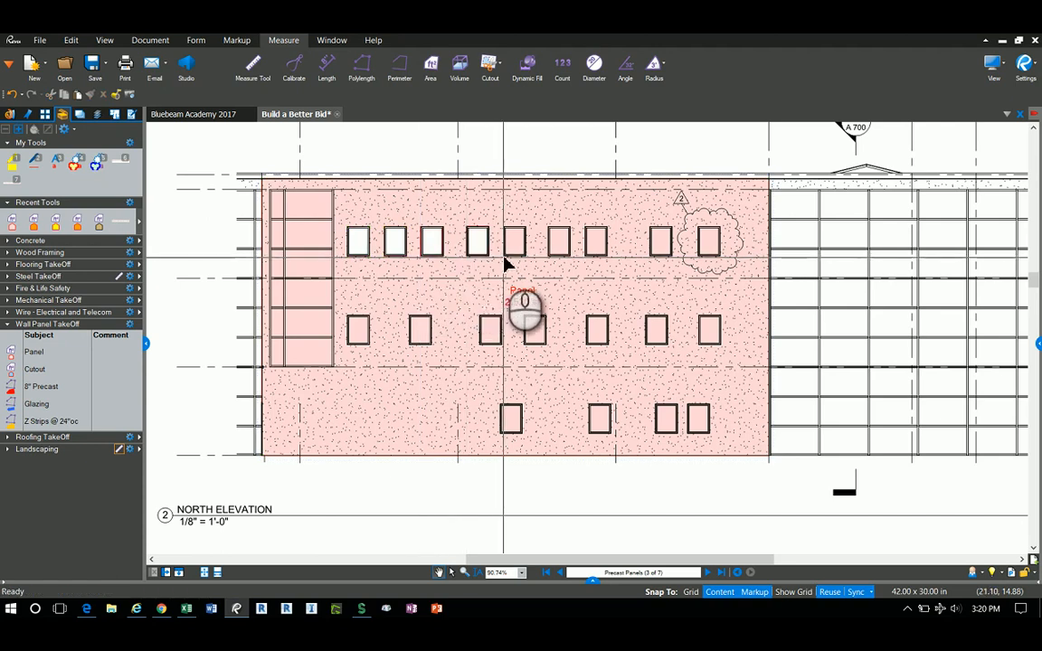
pyautogui.click(508, 263)
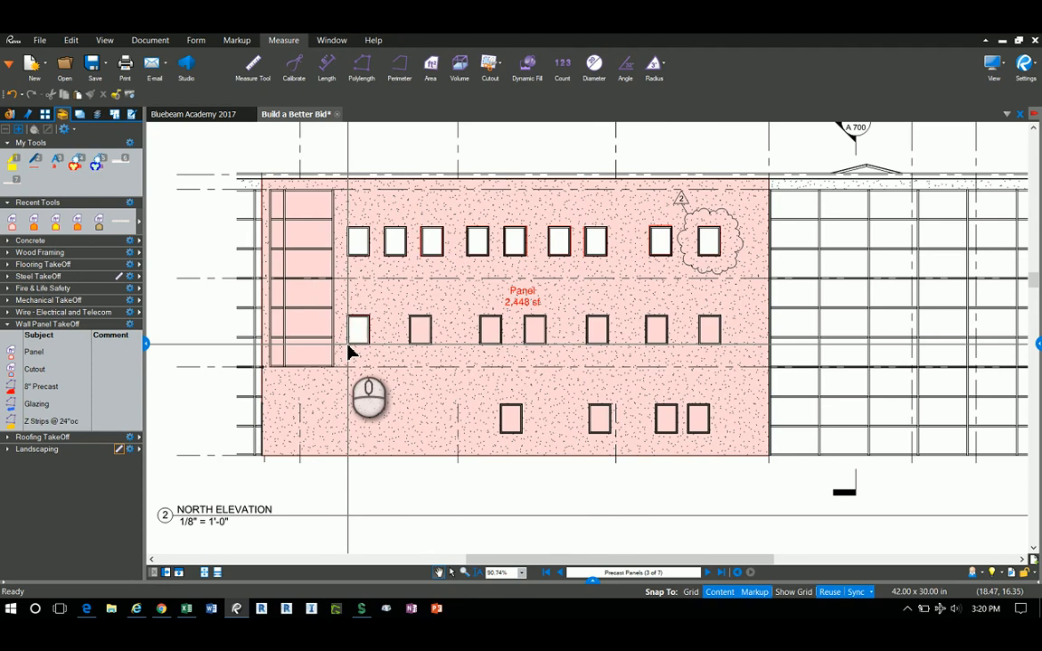
pyautogui.click(412, 351)
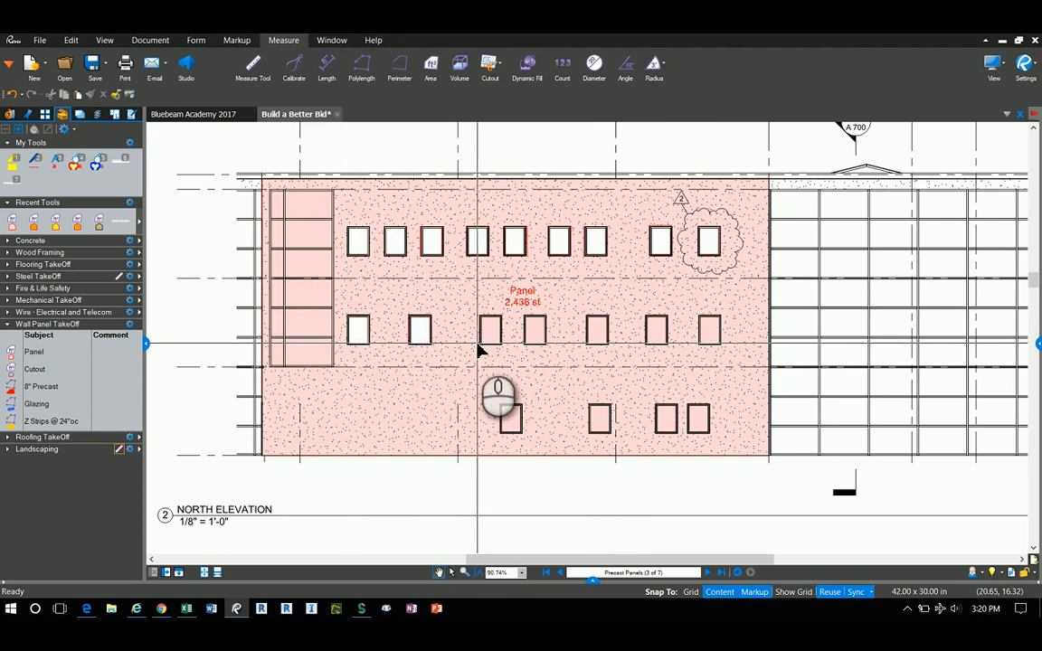
pyautogui.click(482, 351)
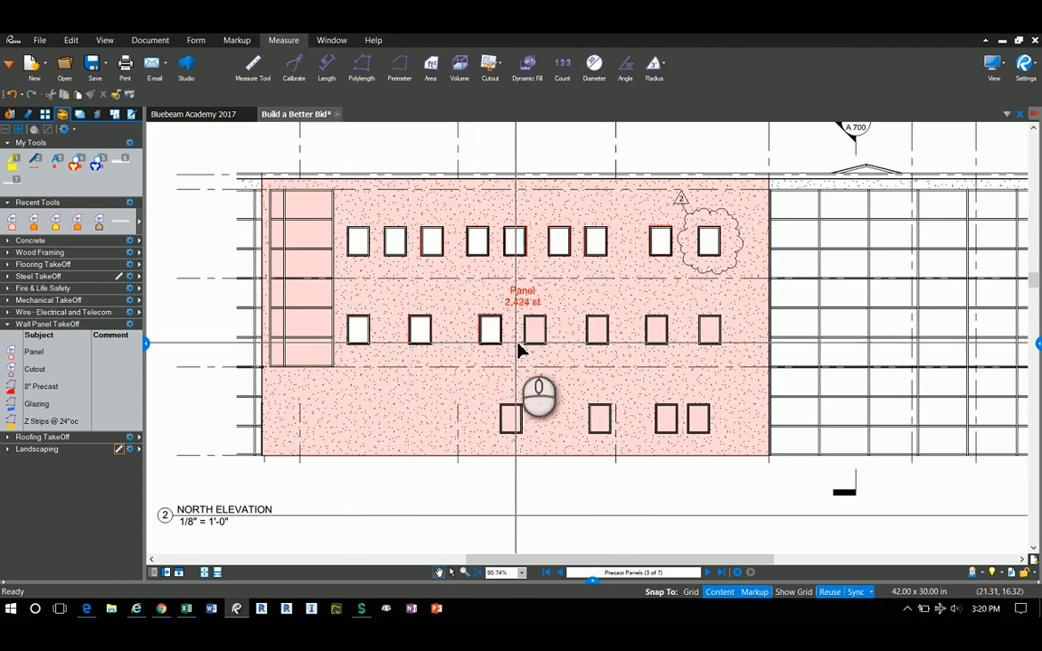
pyautogui.click(528, 351)
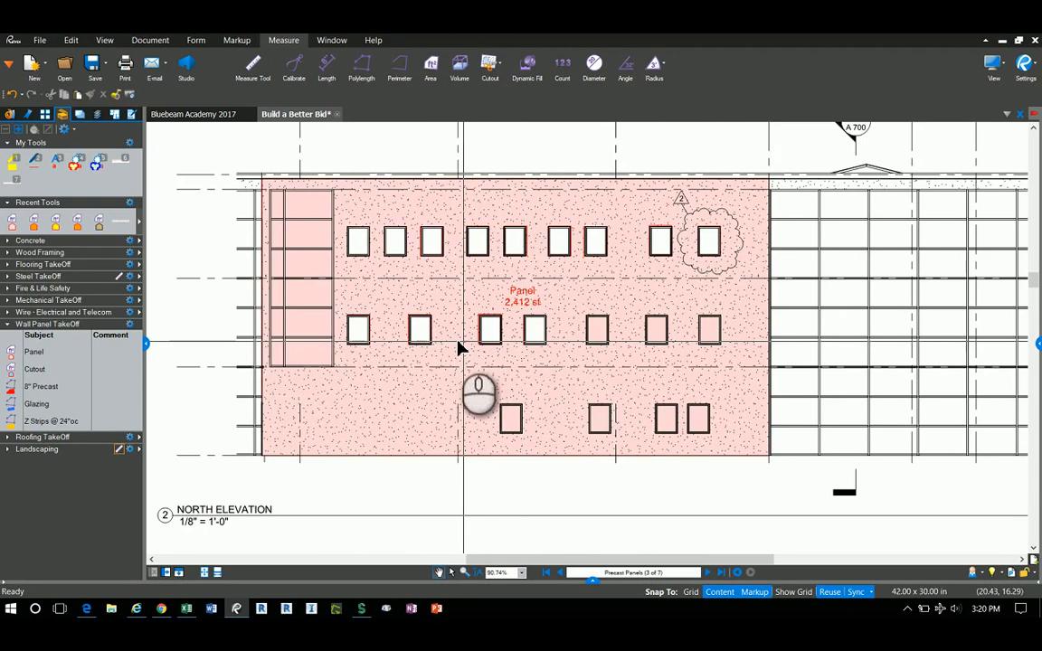
# - Cut the tall gridded glazing opening beside the windows out of the panel area with a rectangular Polygon Cutout
pyautogui.click(497, 65)
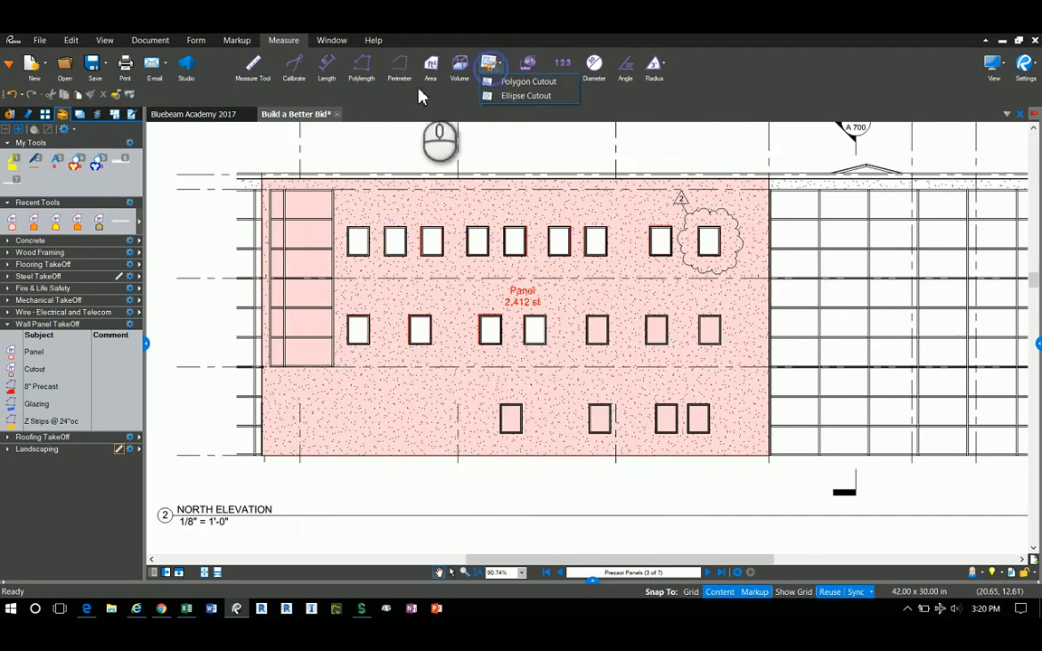
pyautogui.click(527, 83)
pyautogui.click(270, 188)
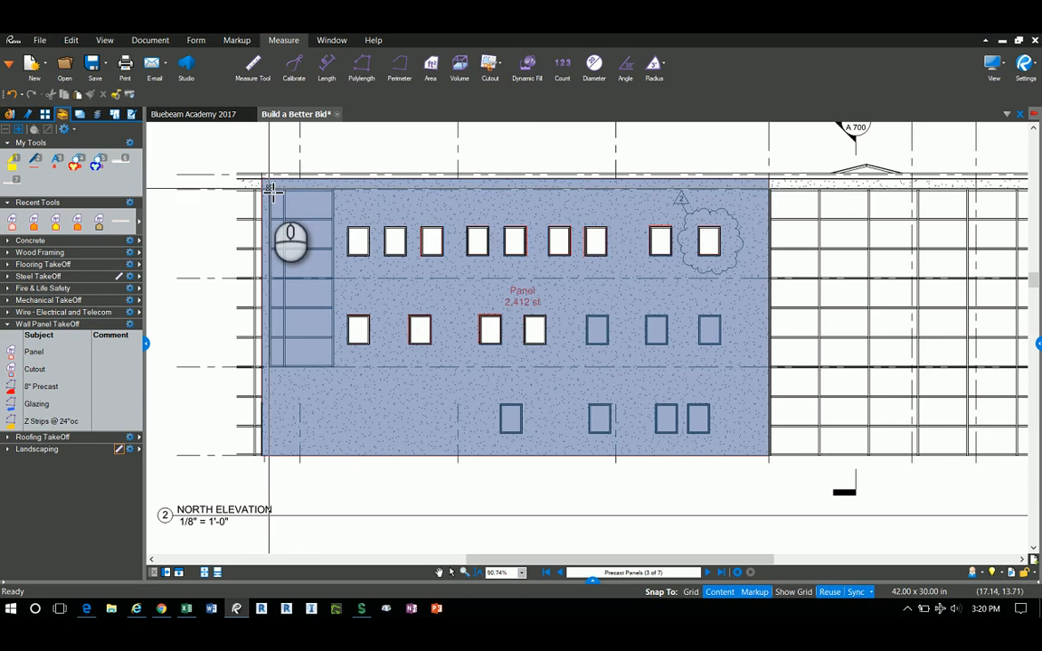
pyautogui.moveTo(271, 188); pyautogui.dragTo(340, 371)
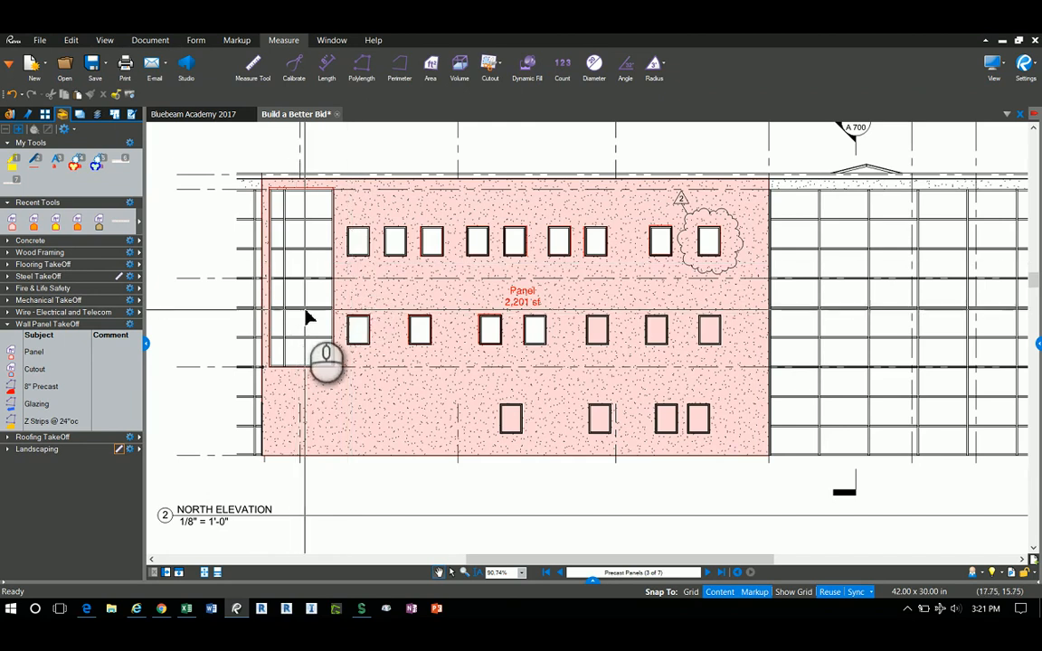
# - Add Cutout area measurements to the window cutouts and the tall glazing opening with the Wall Panel TakeOff Cutout tool
pyautogui.click(34, 370)
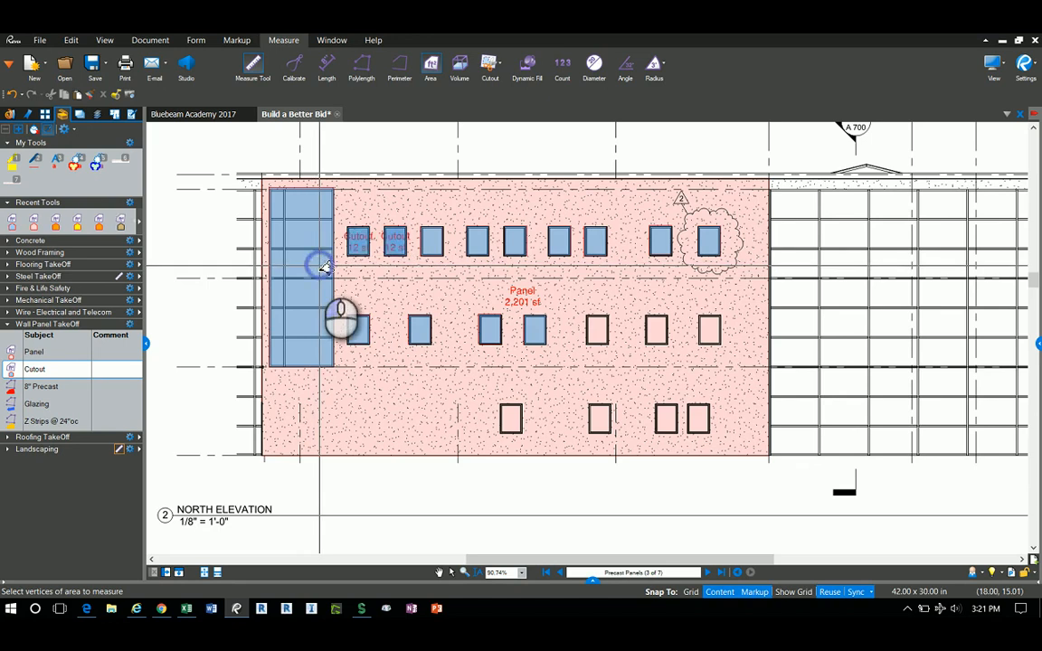
pyautogui.doubleClick(325, 268)
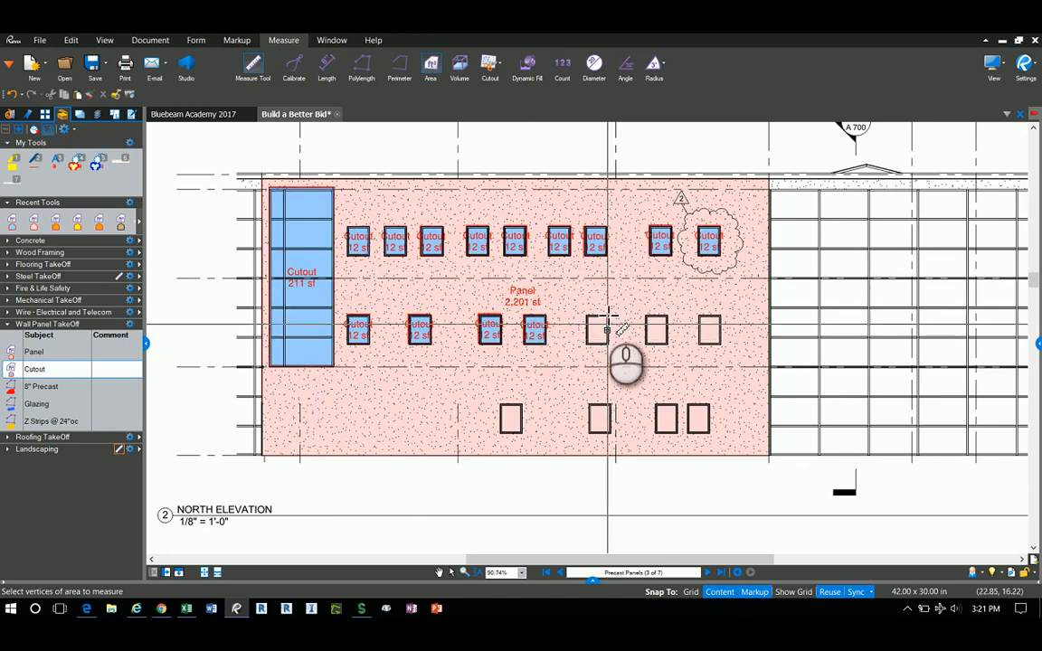
pyautogui.press('Escape')
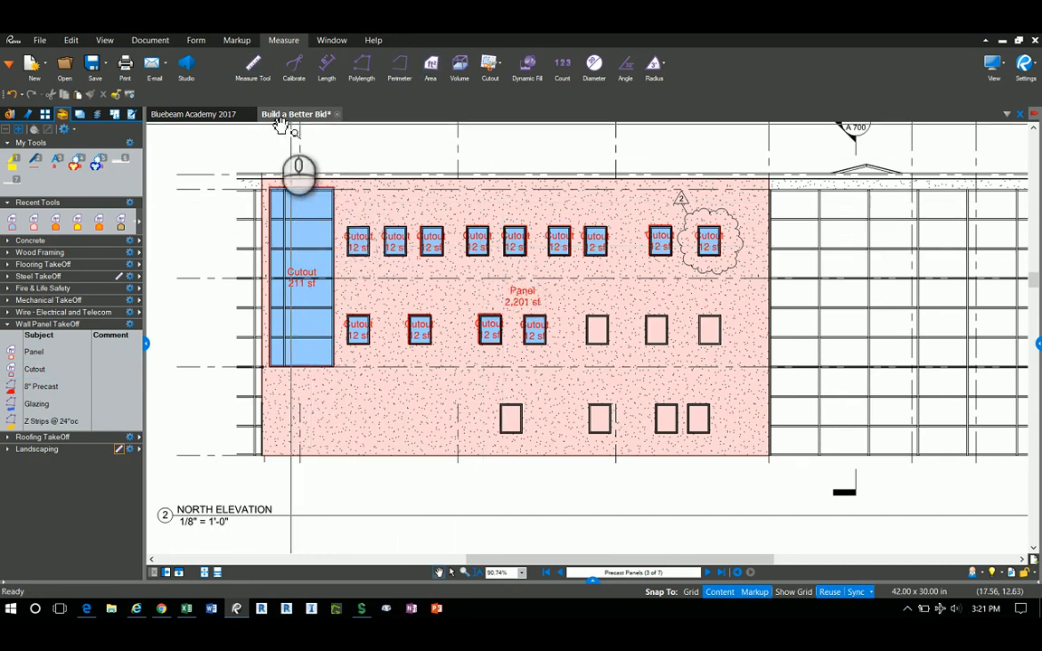
# - Check off Area Measurements and Cutouts in the Bluebeam Academy 2017 outline and follow its Dynamic Fill link to the Landscaping page
pyautogui.click(231, 118)
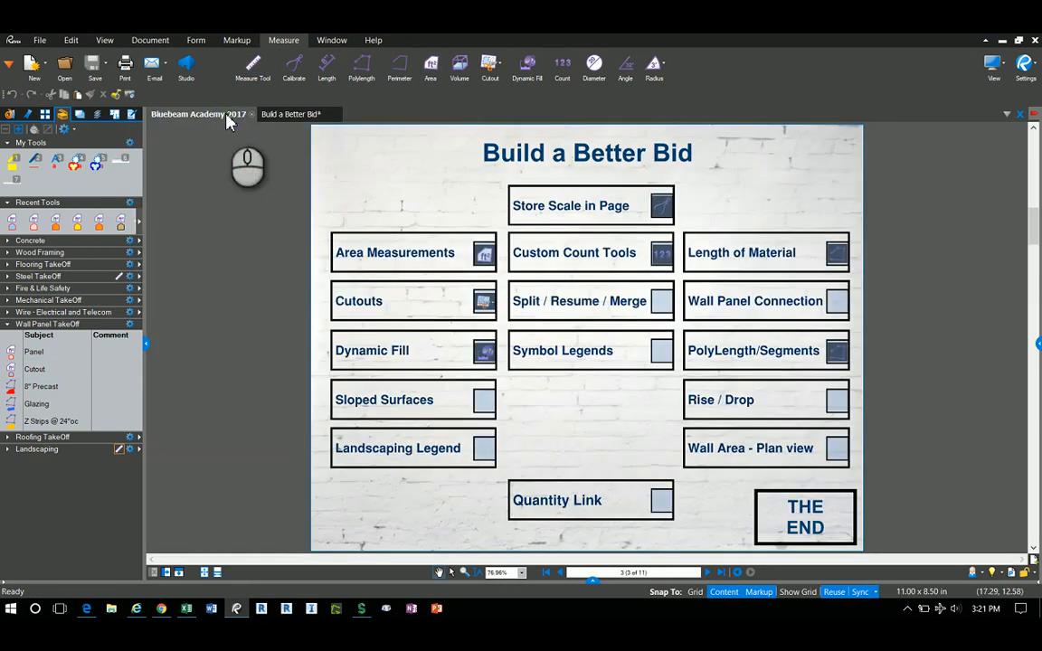
pyautogui.click(485, 256)
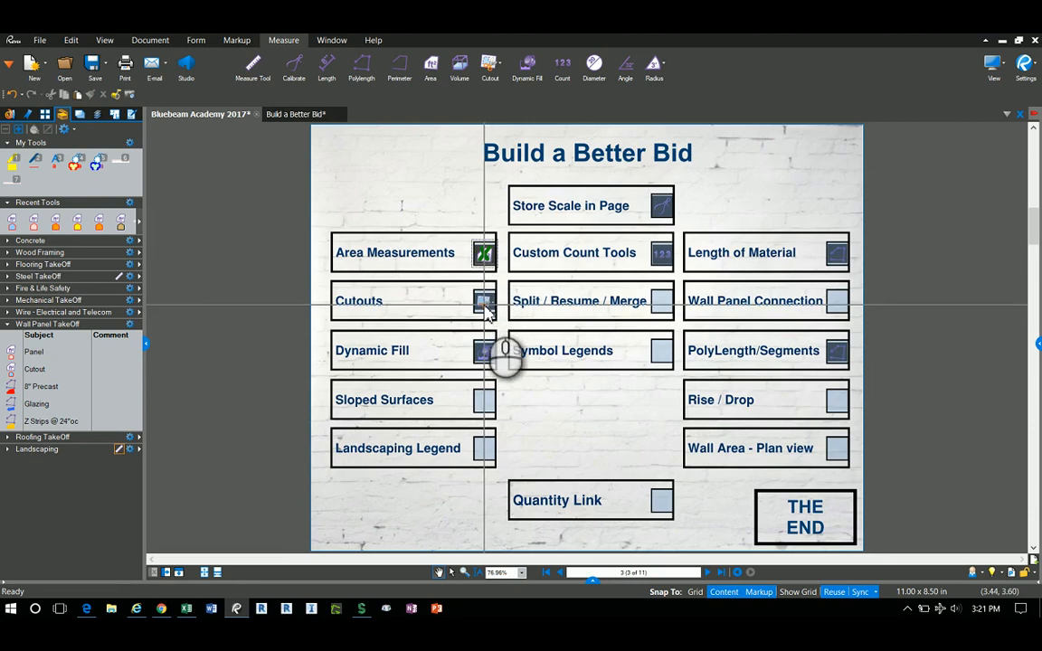
pyautogui.click(484, 302)
pyautogui.click(401, 361)
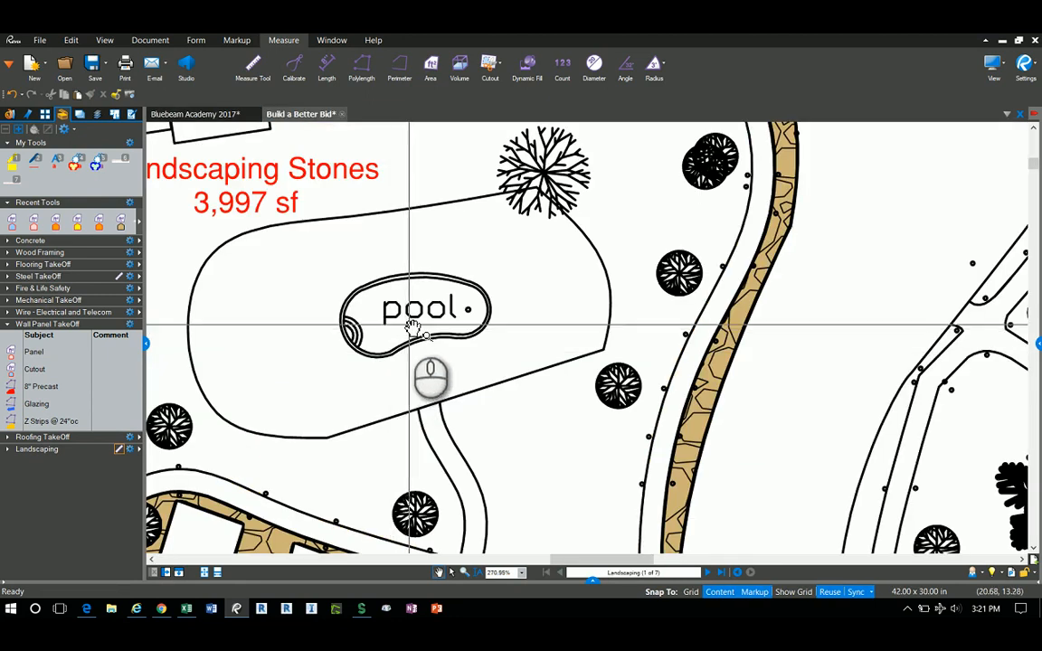
# - Expand the Landscaping tool set and measure the pool below the Landscaping Stones label with Dynamic Fill as a Pool area
pyautogui.click(8, 326)
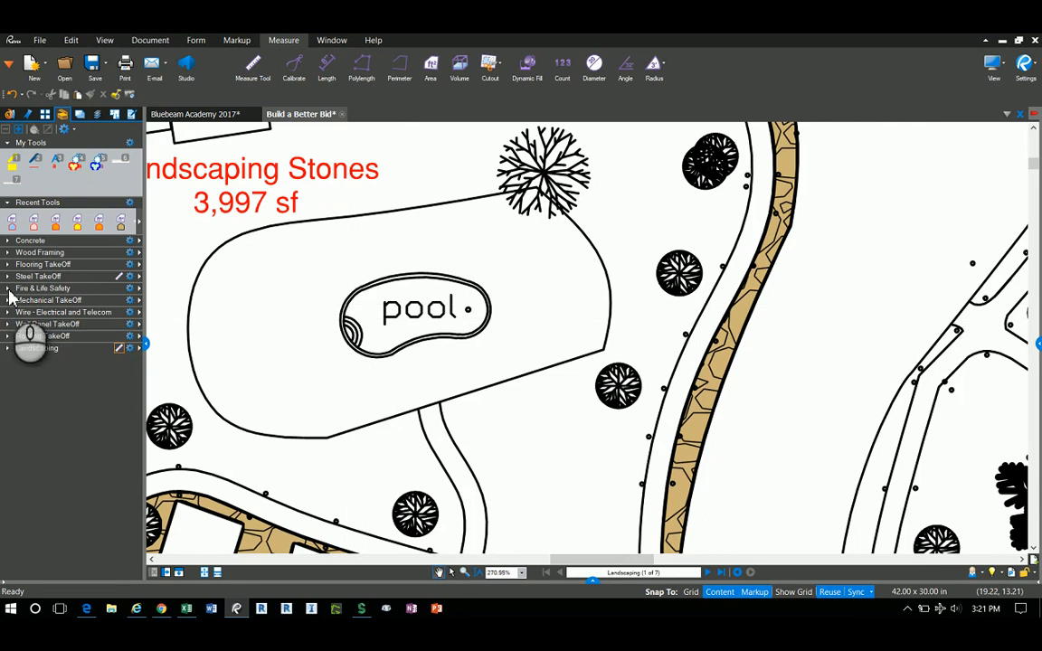
pyautogui.click(8, 349)
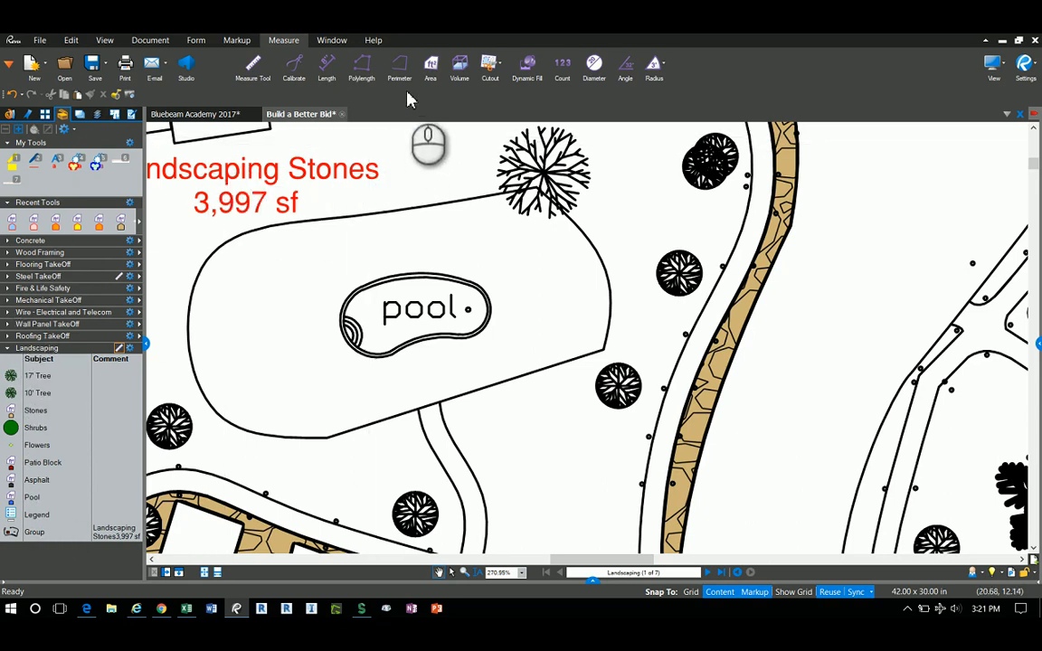
pyautogui.click(528, 68)
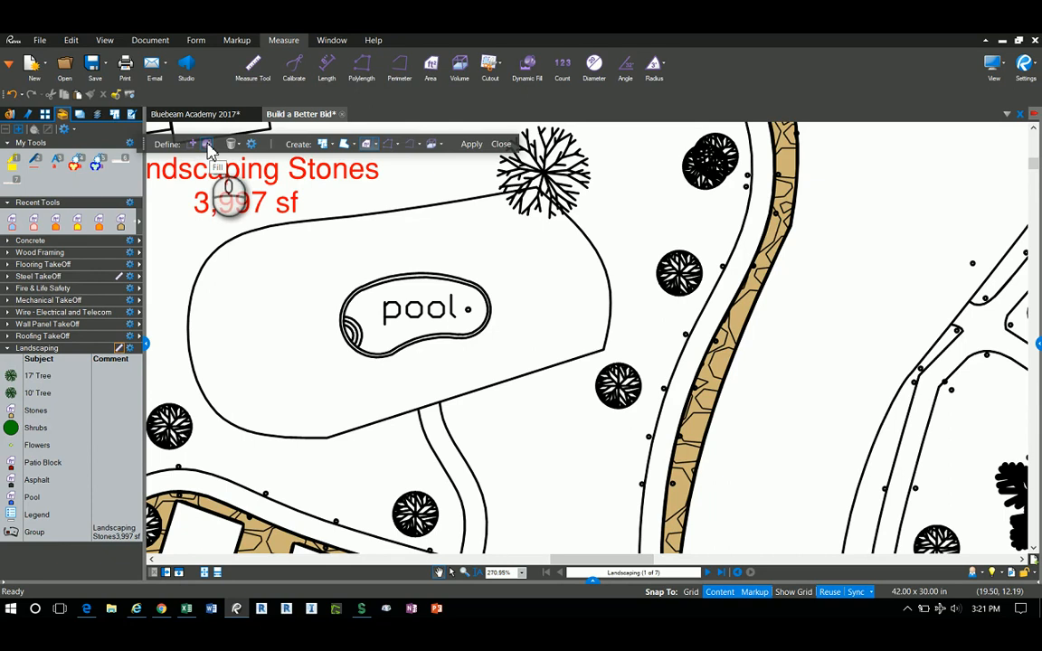
pyautogui.click(208, 145)
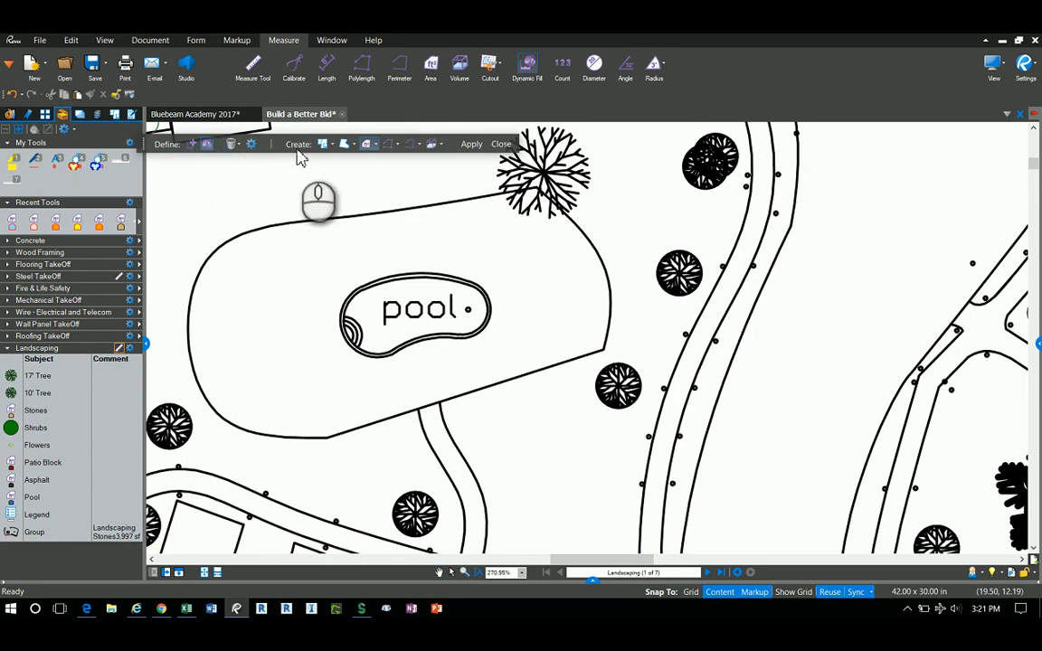
pyautogui.click(374, 146)
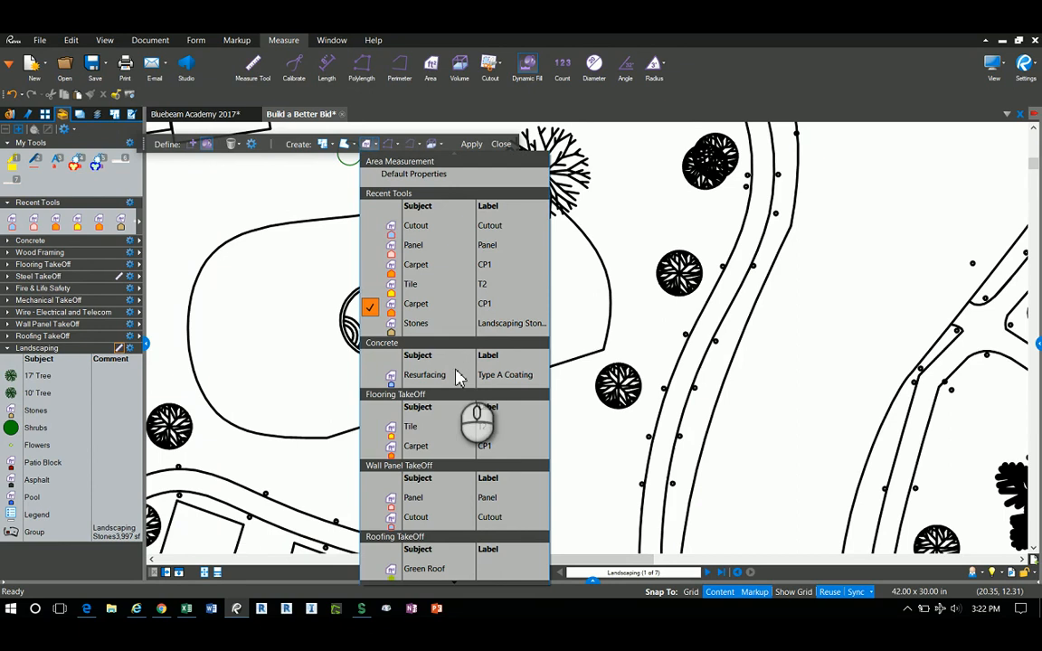
pyautogui.click(454, 585)
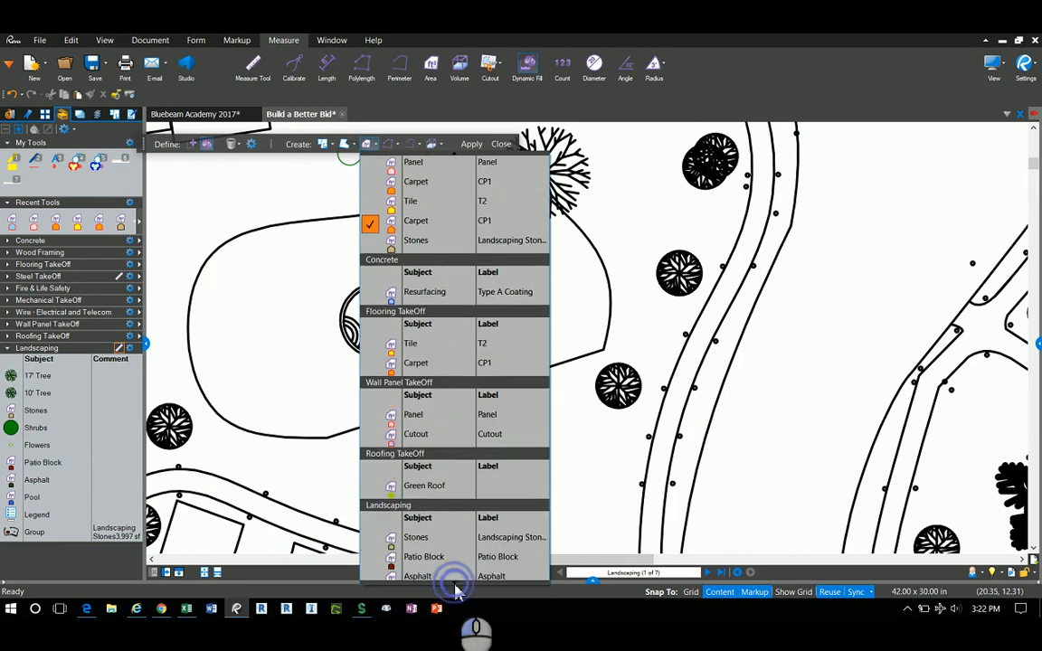
pyautogui.click(414, 559)
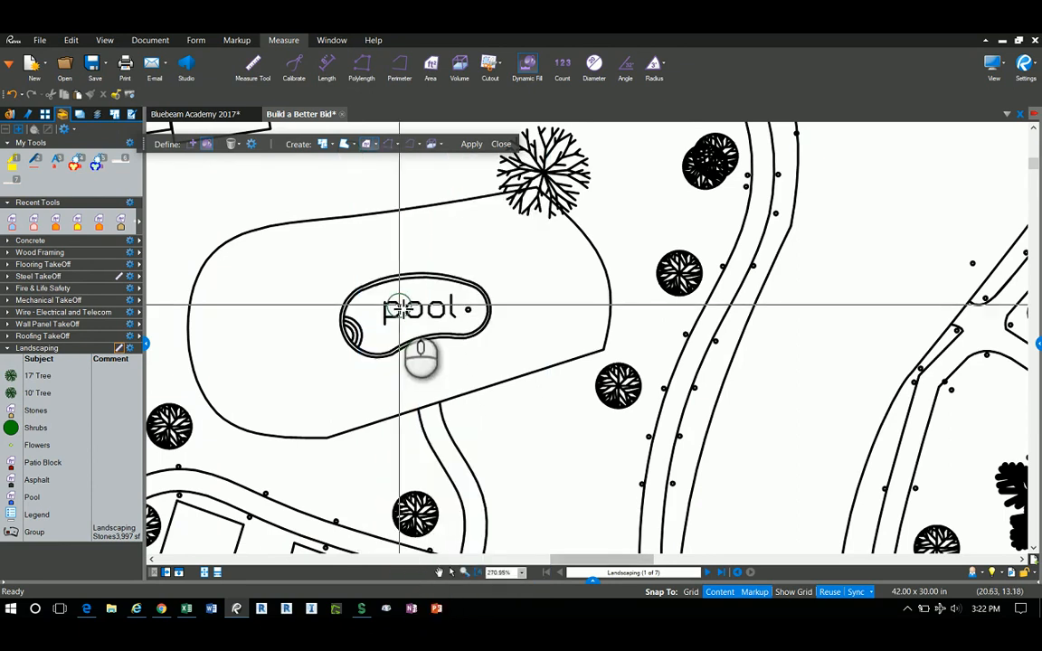
pyautogui.click(451, 308)
pyautogui.moveTo(451, 308)
pyautogui.mouseDown()
pyautogui.moveTo(391, 310)
pyautogui.moveTo(367, 330)
pyautogui.mouseUp()
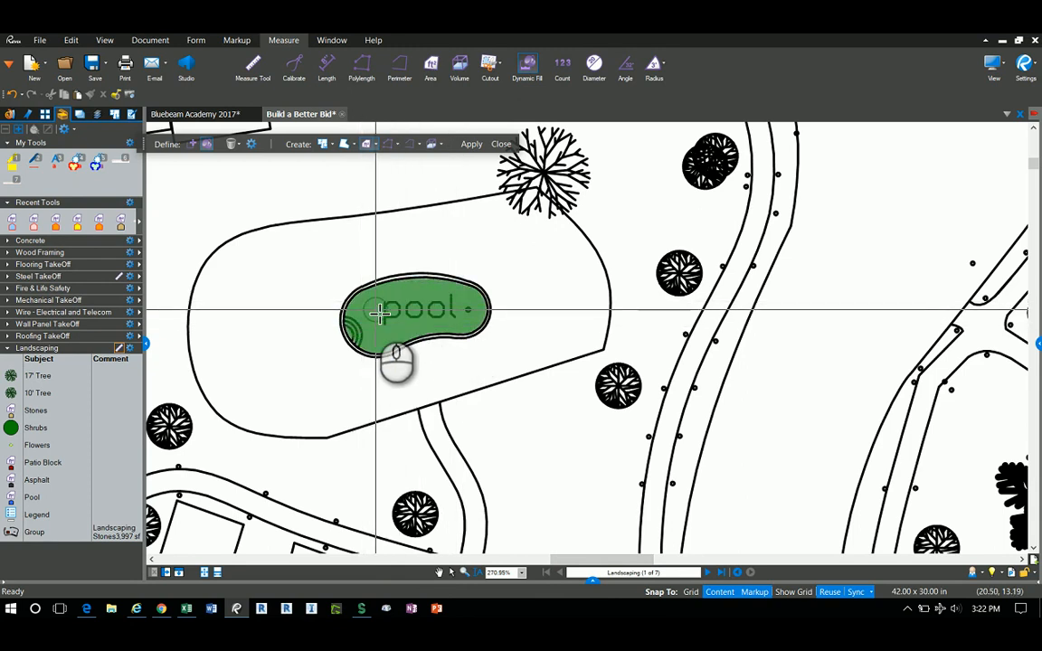
pyautogui.click(470, 147)
# - Fill the second pool, in the neighbouring building block, with Dynamic Fill and apply it as a Pool area measurement
pyautogui.scroll(-5, 534, 262)
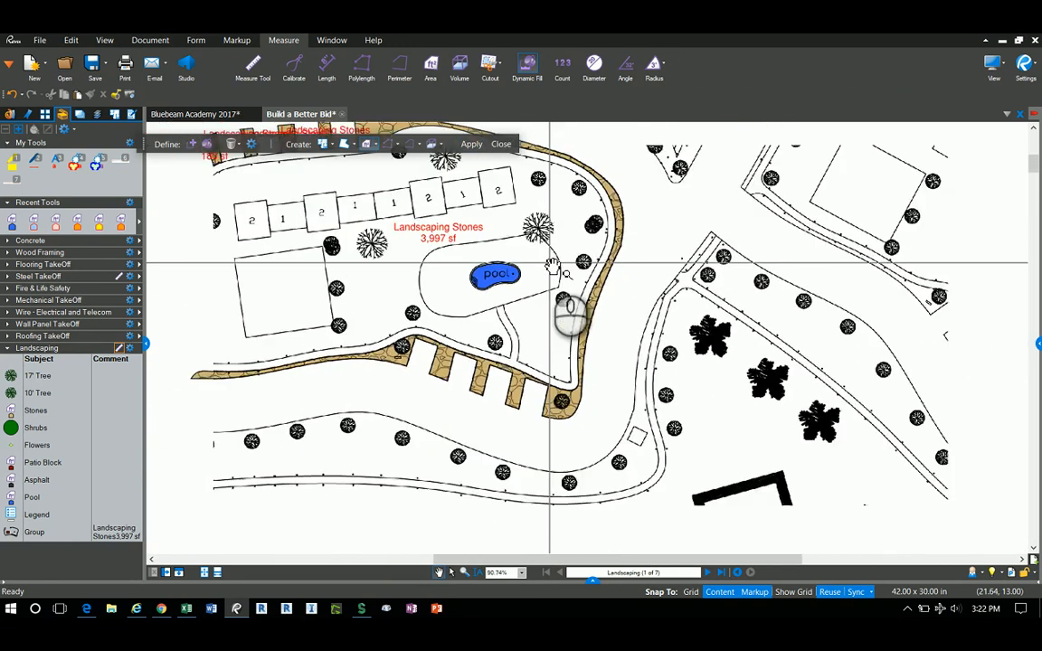
pyautogui.scroll(-3, 554, 270)
pyautogui.scroll(3, 934, 286)
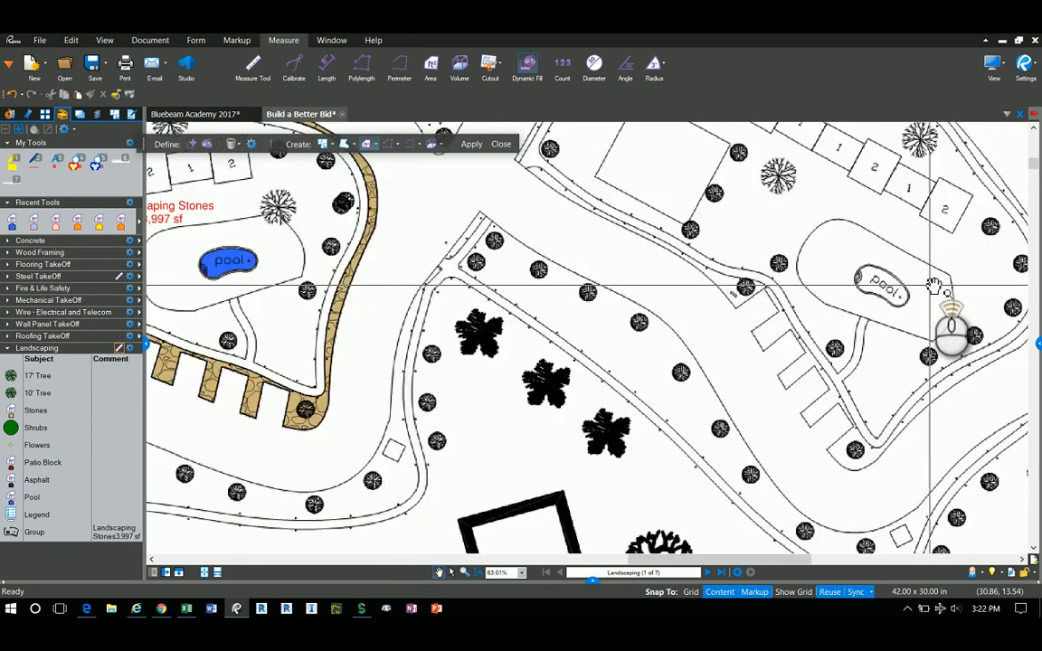
pyautogui.scroll(8, 934, 286)
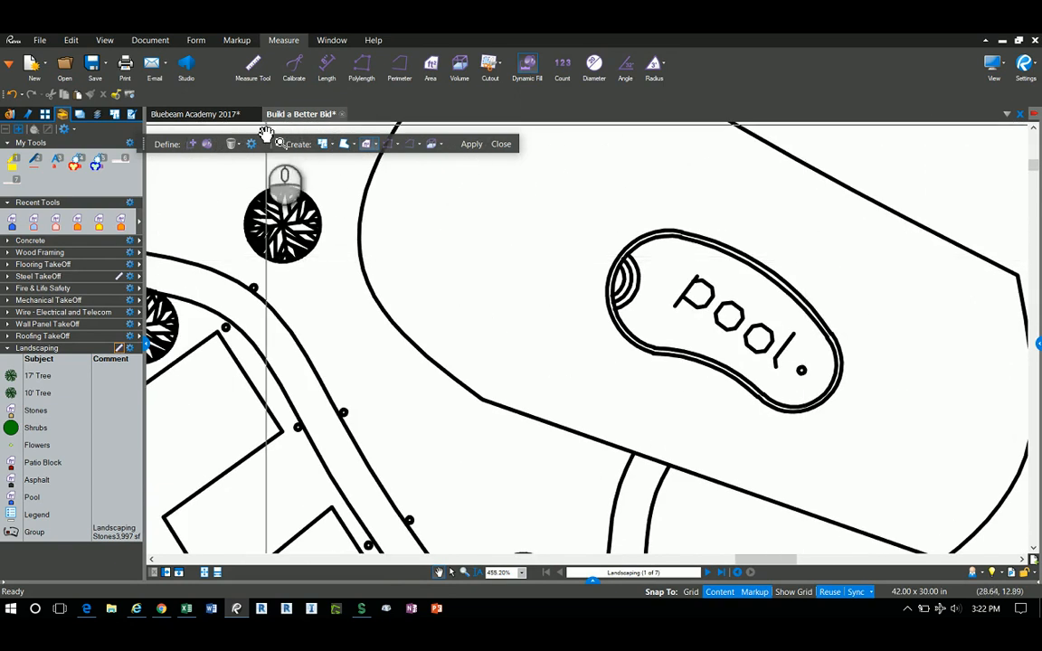
pyautogui.click(208, 147)
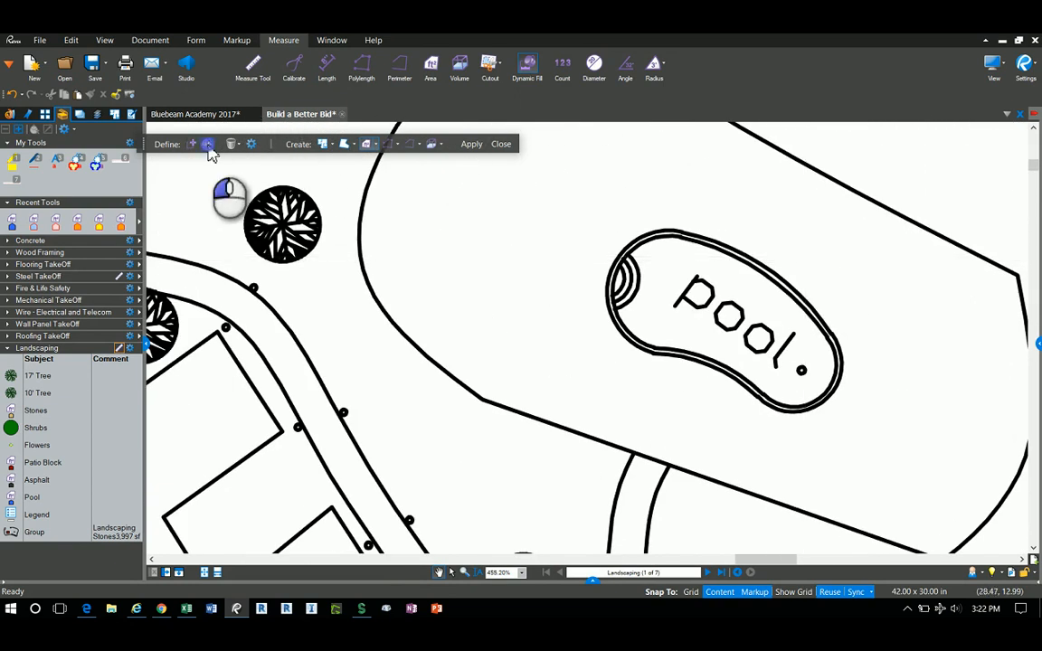
pyautogui.click(365, 148)
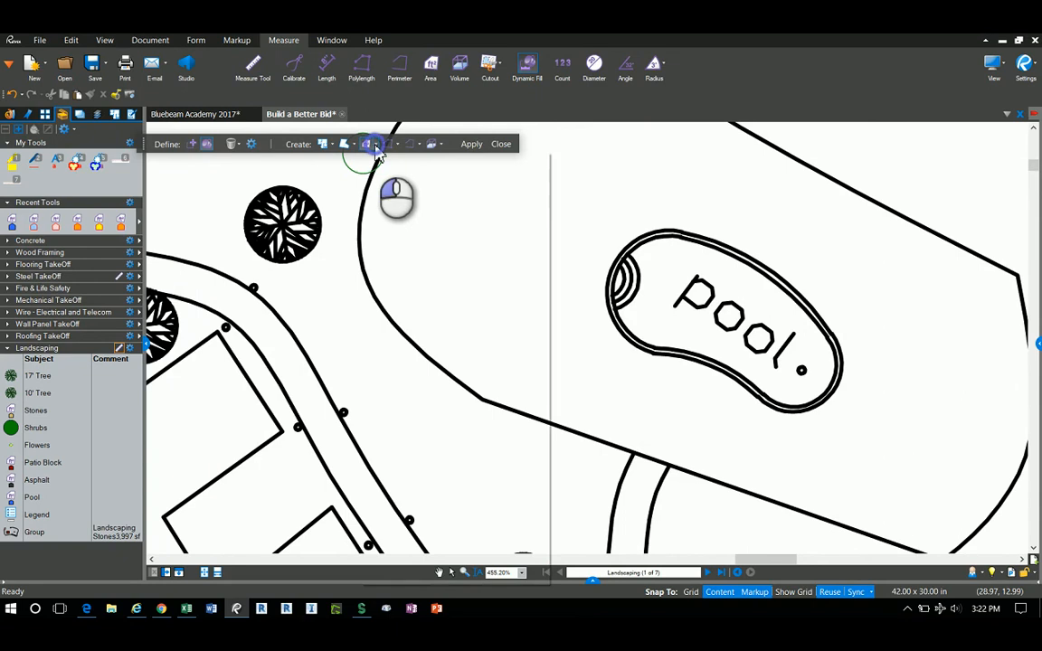
pyautogui.click(377, 149)
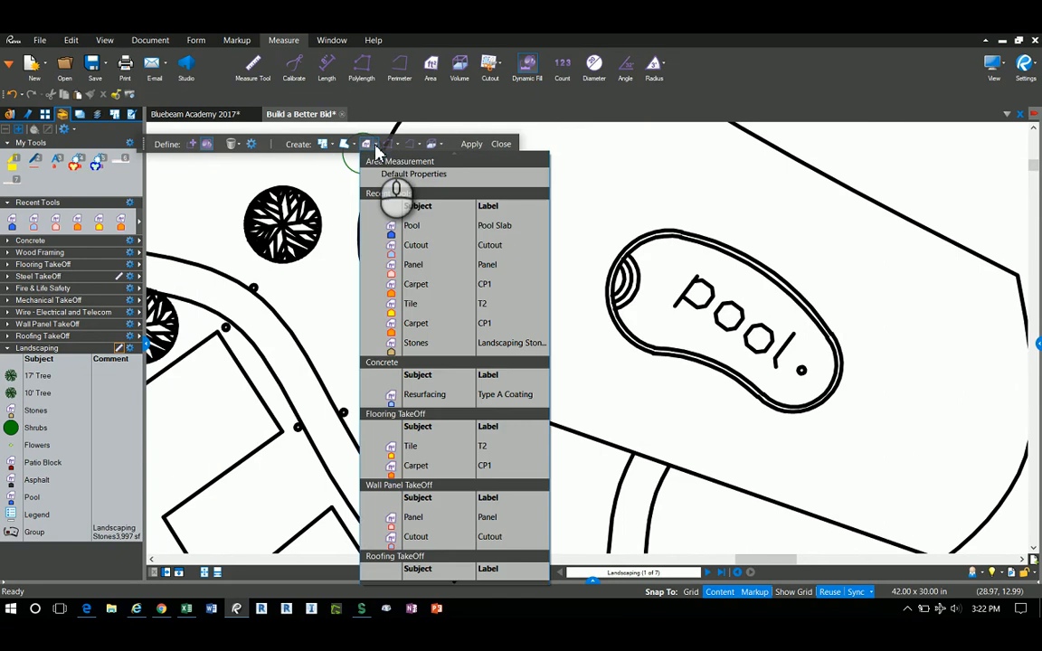
pyautogui.click(425, 225)
pyautogui.moveTo(675, 283)
pyautogui.mouseDown()
pyautogui.moveTo(710, 297)
pyautogui.moveTo(642, 286)
pyautogui.moveTo(653, 291)
pyautogui.mouseUp()
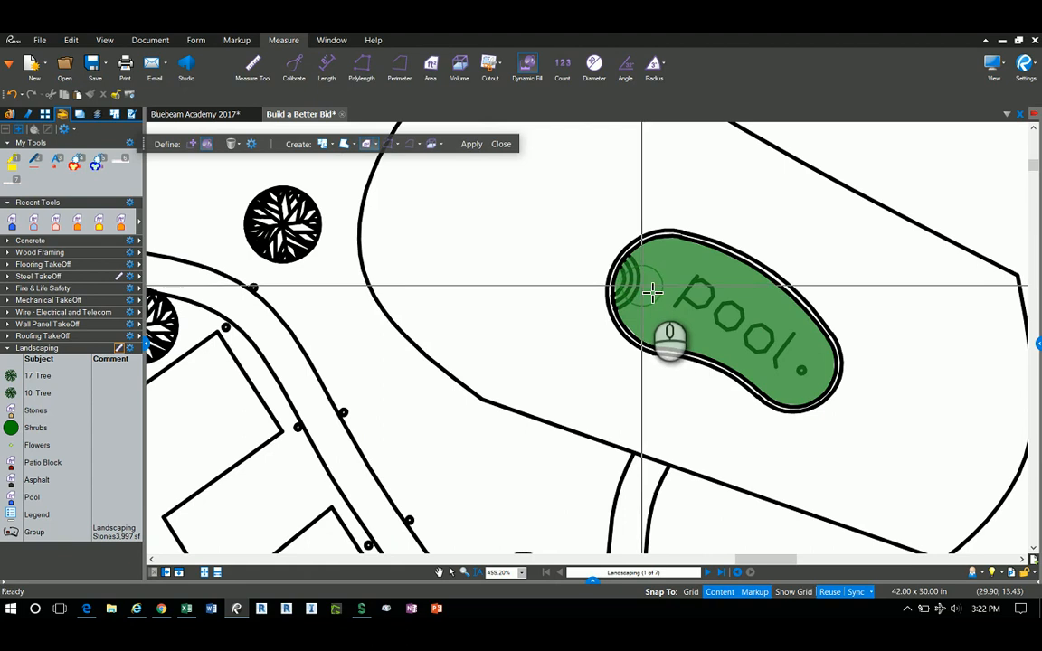
pyautogui.click(475, 145)
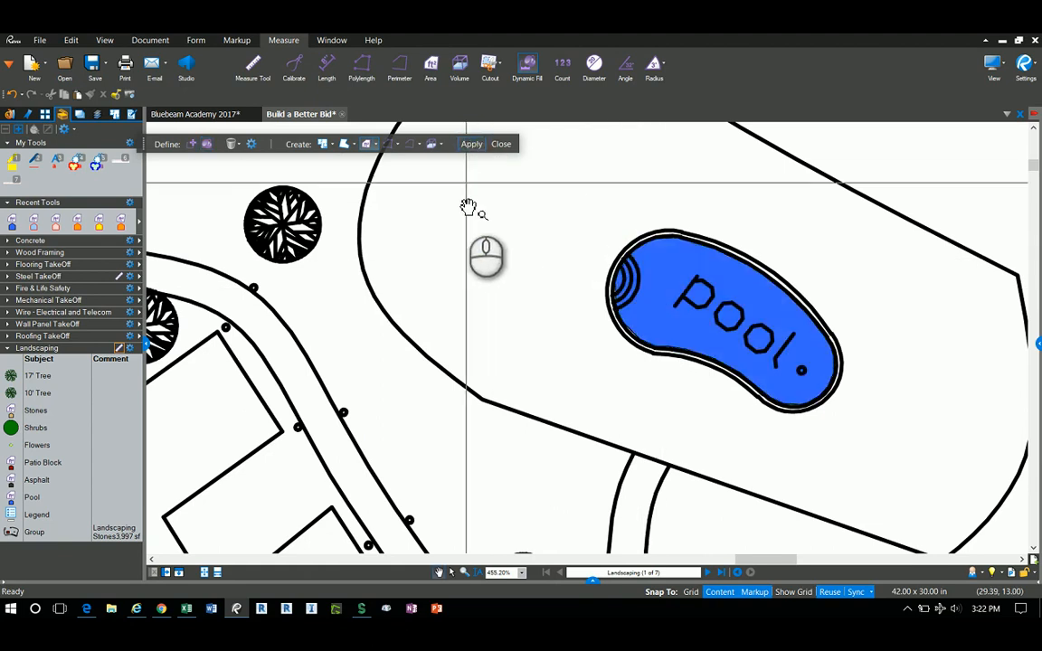
# - Fill the large empty rectangle beside the first pool with Dynamic Fill and apply it as a Landscaping Patio Block area measurement
pyautogui.scroll(-6, 465, 238)
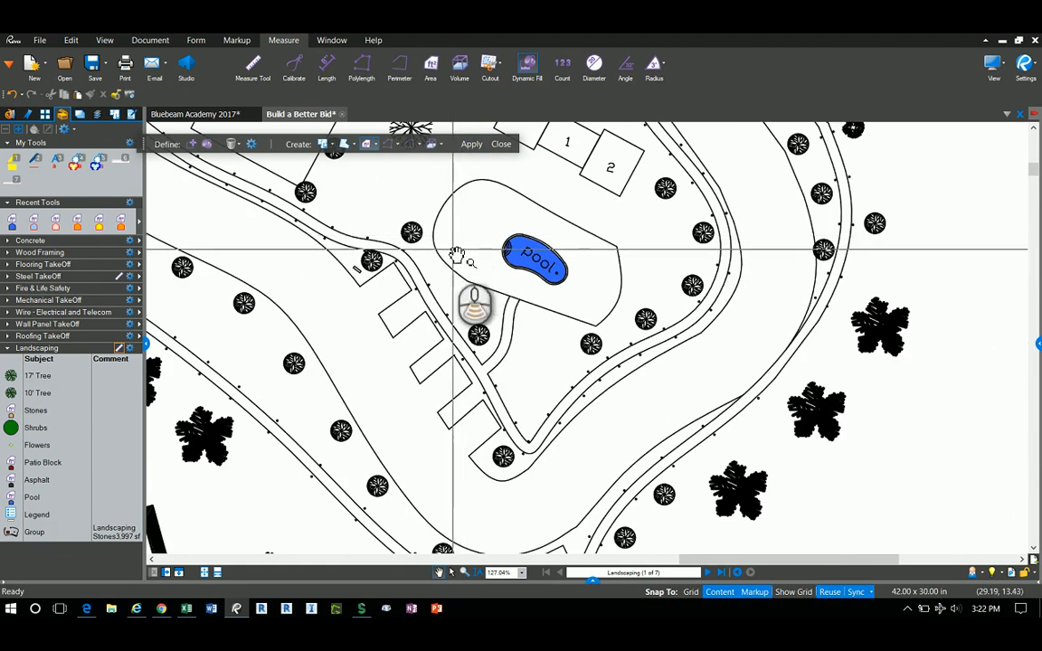
pyautogui.scroll(-1, 461, 242)
pyautogui.moveTo(310, 175)
pyautogui.mouseDown()
pyautogui.moveTo(302, 169)
pyautogui.moveTo(330, 239)
pyautogui.moveTo(512, 383)
pyautogui.moveTo(470, 303)
pyautogui.mouseUp()
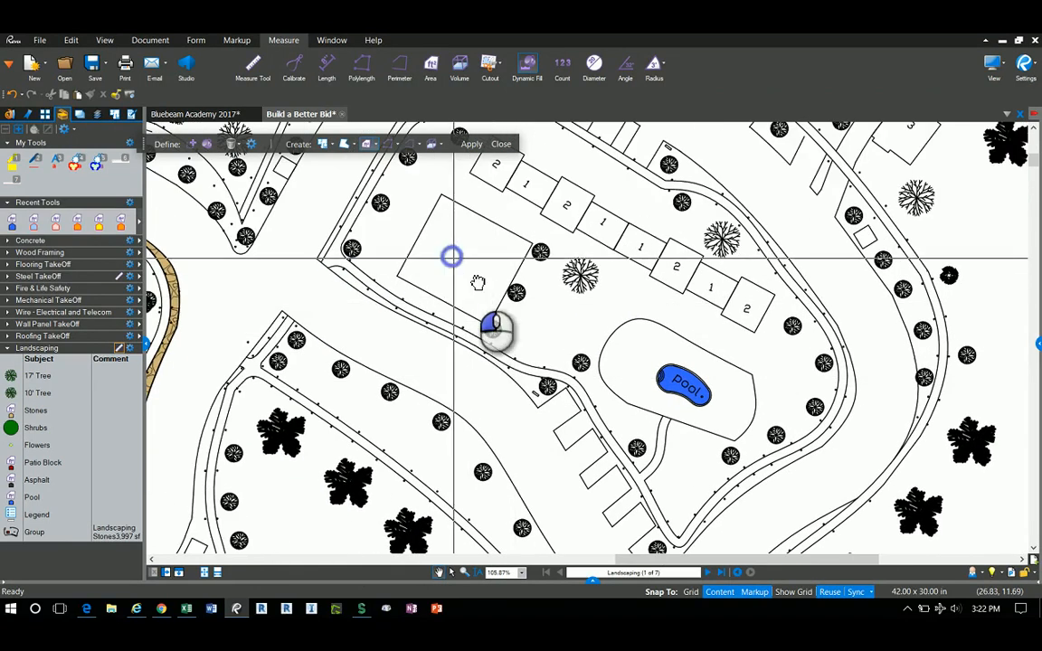
pyautogui.moveTo(451, 256); pyautogui.dragTo(583, 348)
pyautogui.moveTo(587, 352); pyautogui.dragTo(692, 343)
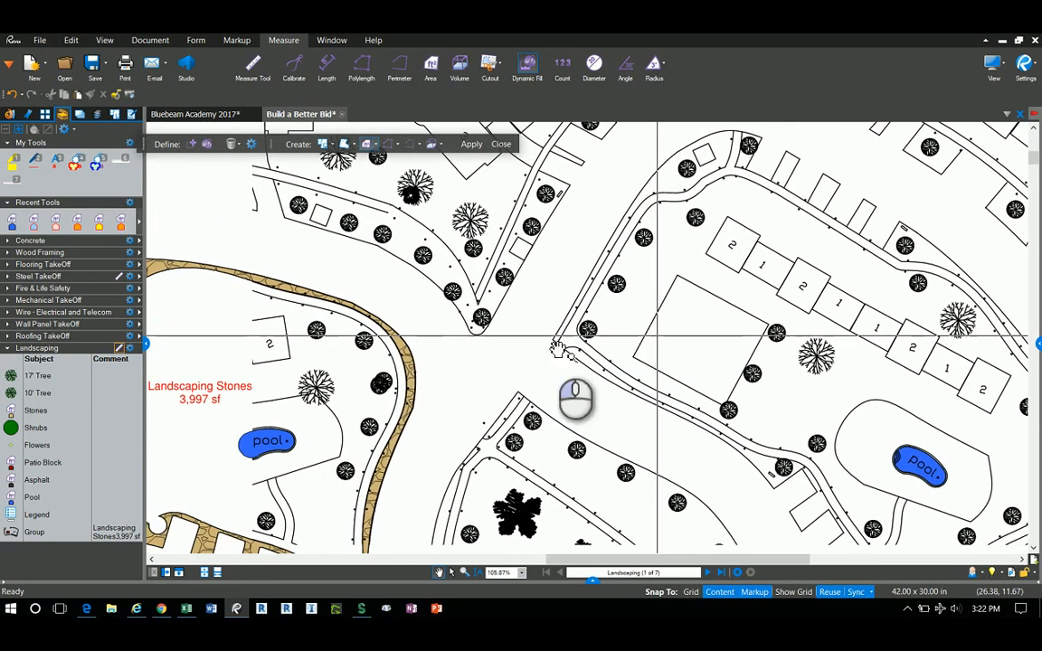
pyautogui.moveTo(412, 380)
pyautogui.mouseDown()
pyautogui.moveTo(512, 328)
pyautogui.moveTo(508, 319)
pyautogui.mouseUp()
pyautogui.press('Escape')
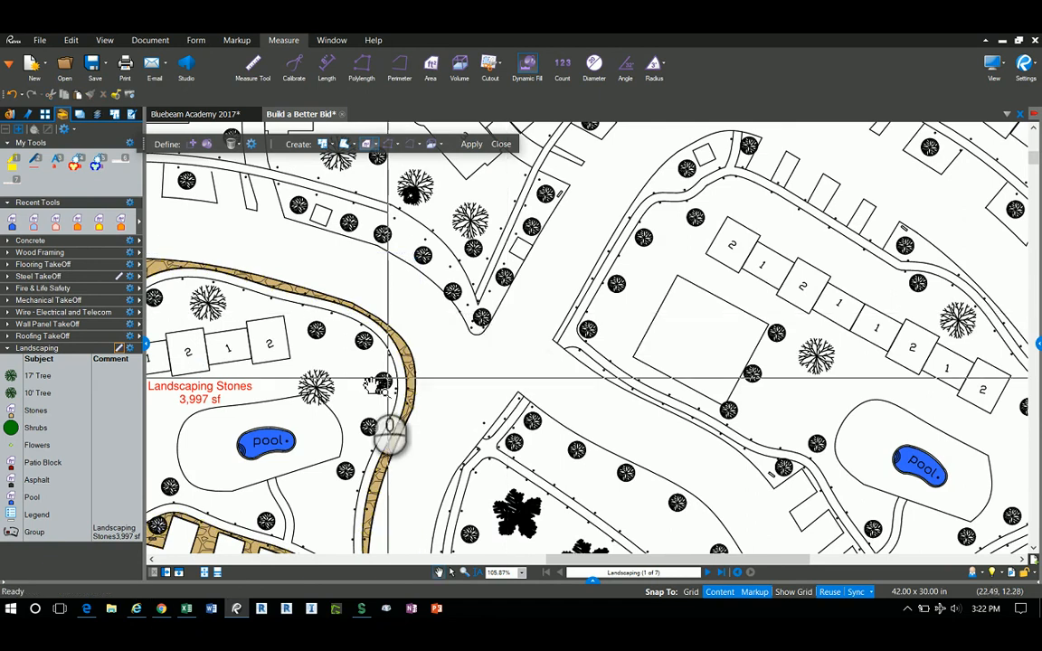
pyautogui.moveTo(357, 381); pyautogui.dragTo(660, 262)
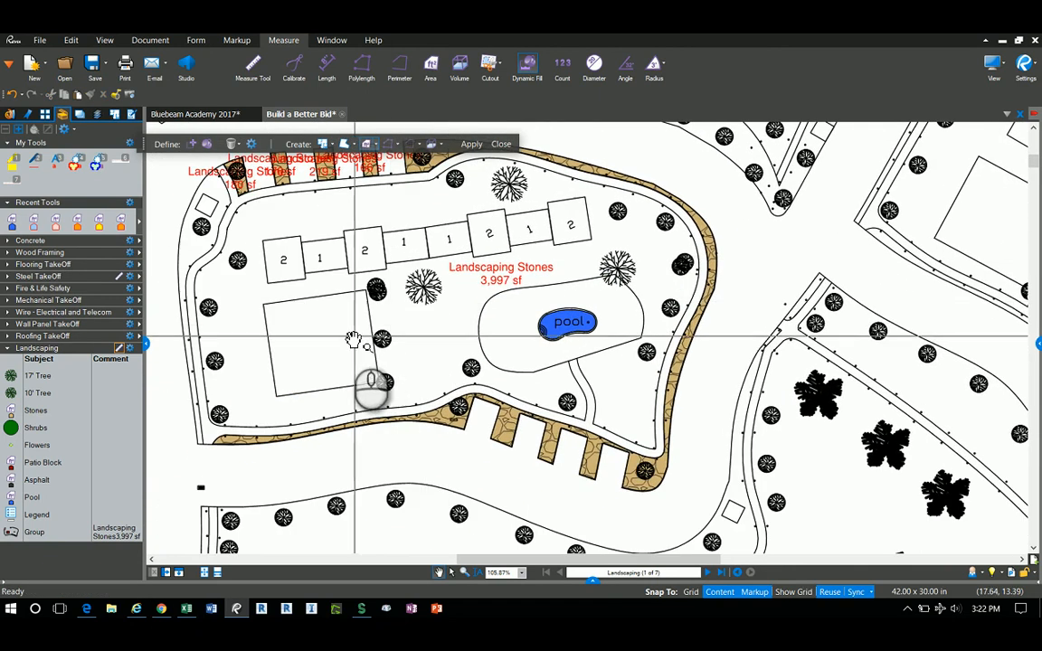
pyautogui.scroll(5, 294, 344)
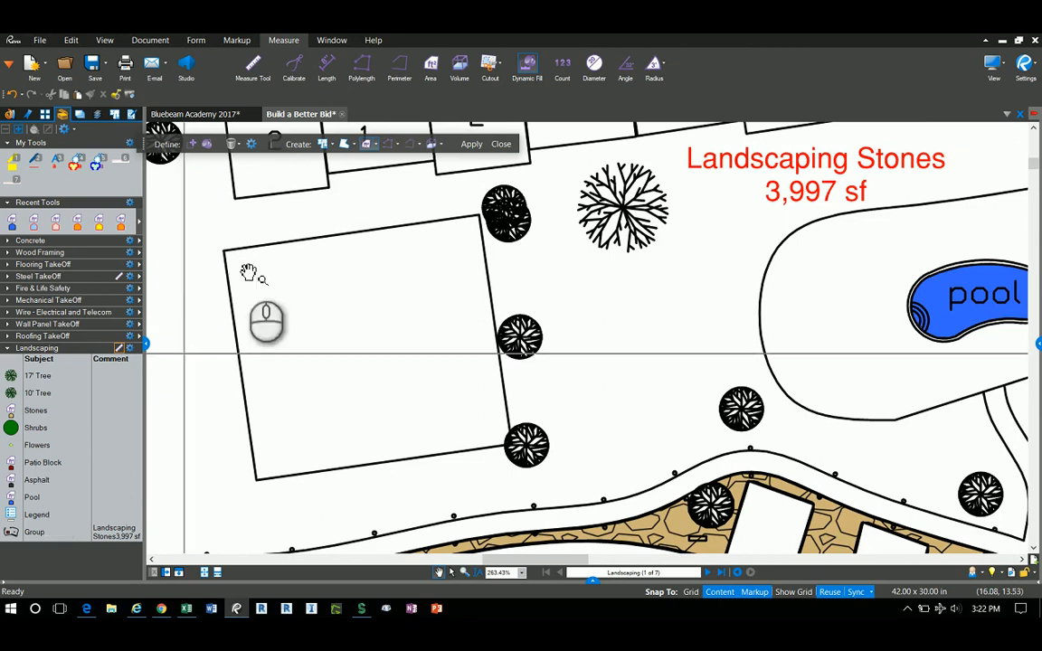
pyautogui.click(206, 148)
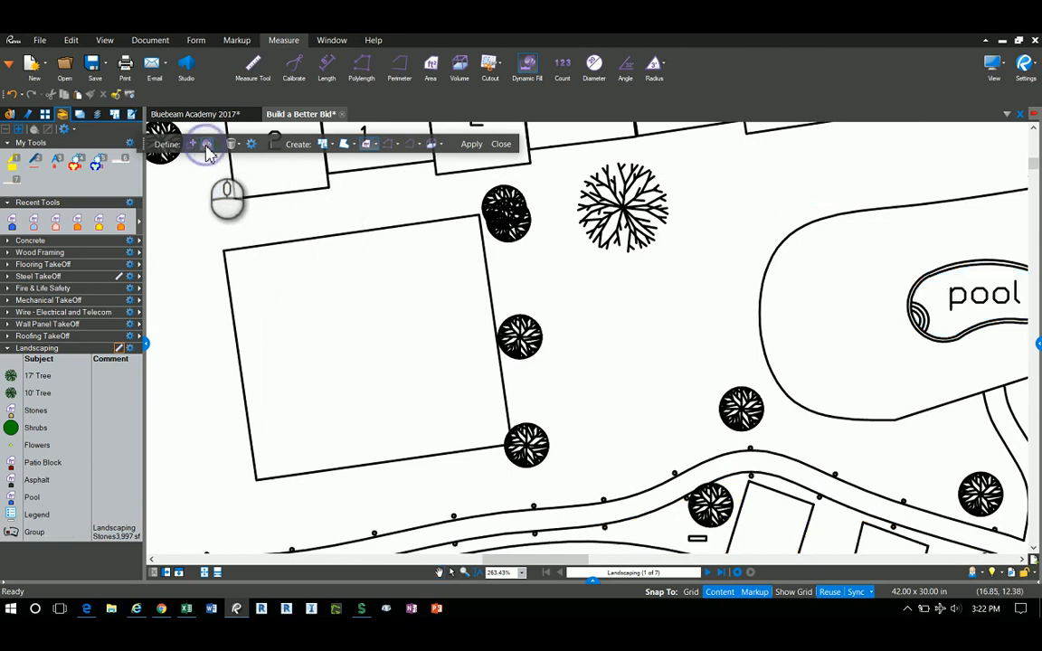
pyautogui.click(371, 148)
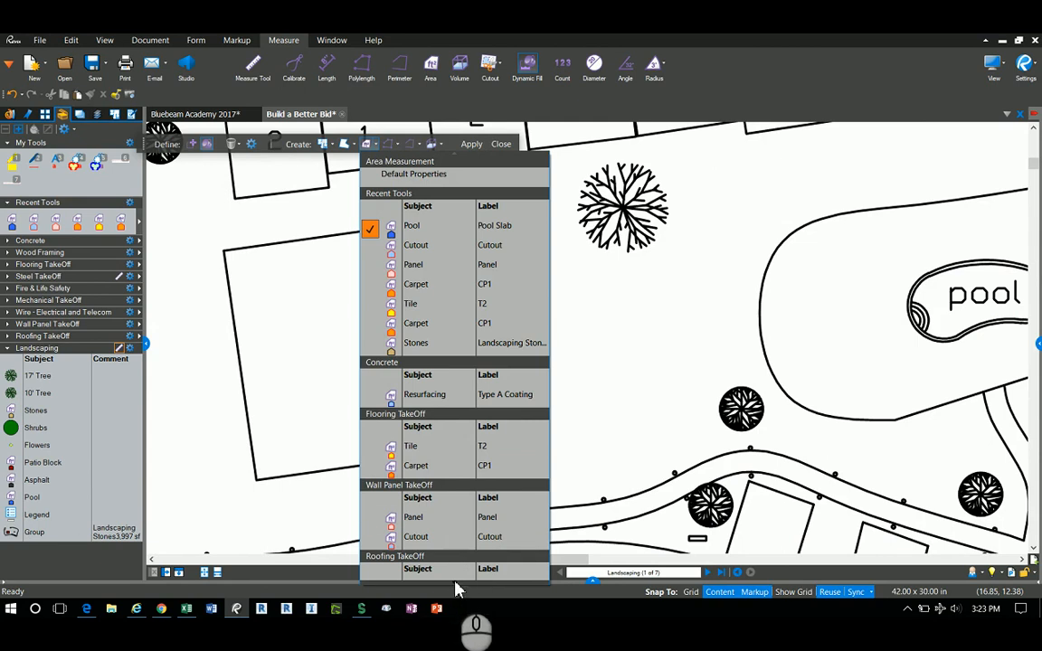
pyautogui.scroll(-7, 457, 586)
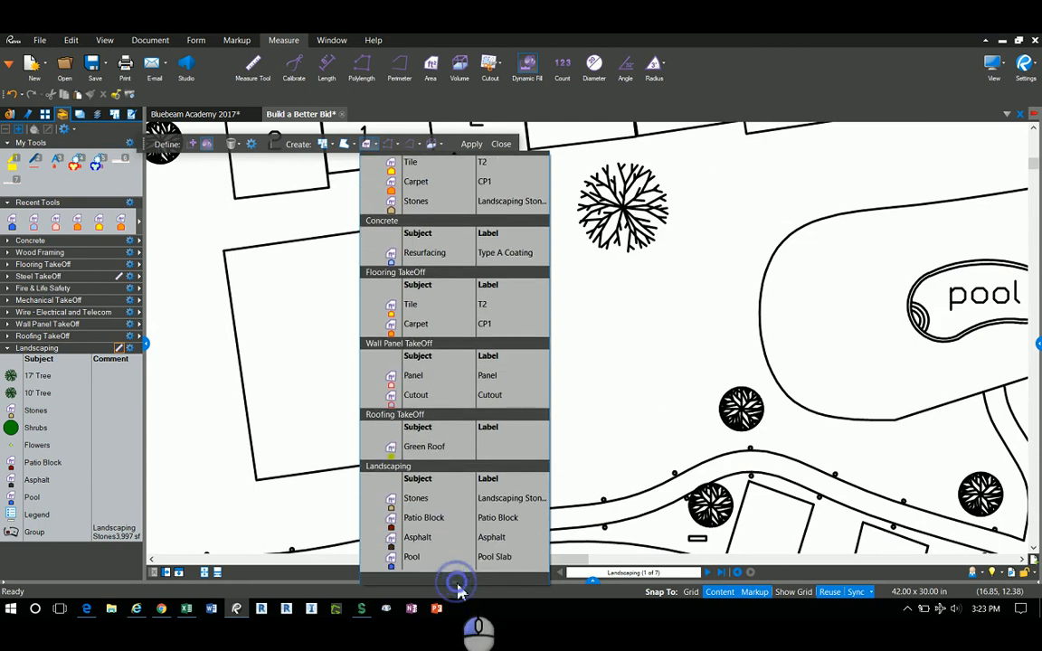
pyautogui.click(435, 523)
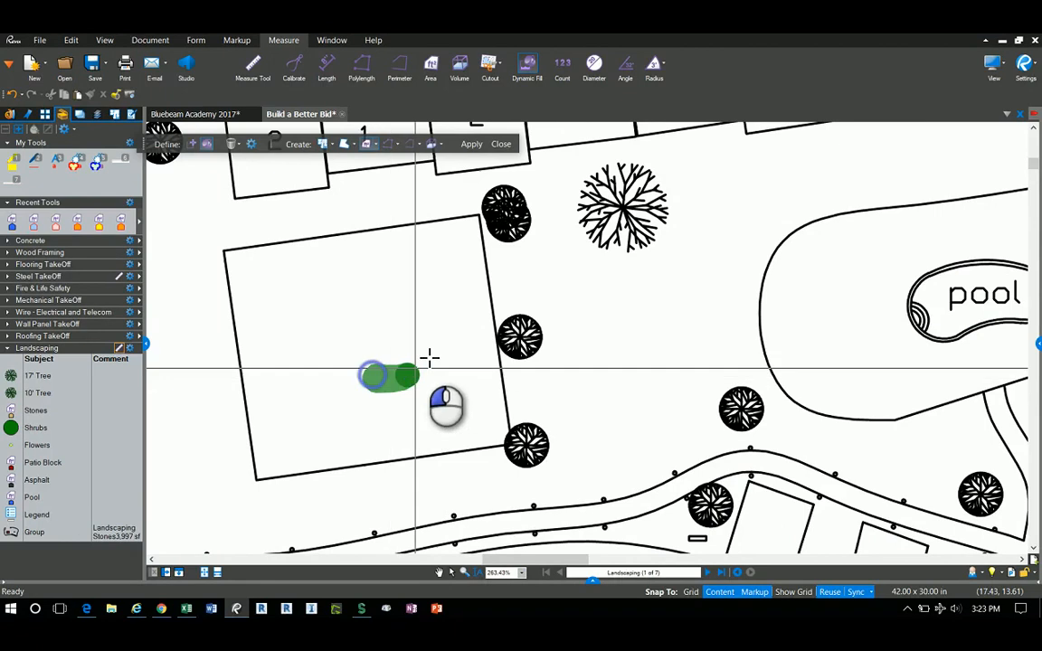
pyautogui.moveTo(430, 358)
pyautogui.mouseDown()
pyautogui.moveTo(364, 272)
pyautogui.moveTo(285, 323)
pyautogui.moveTo(281, 416)
pyautogui.mouseUp()
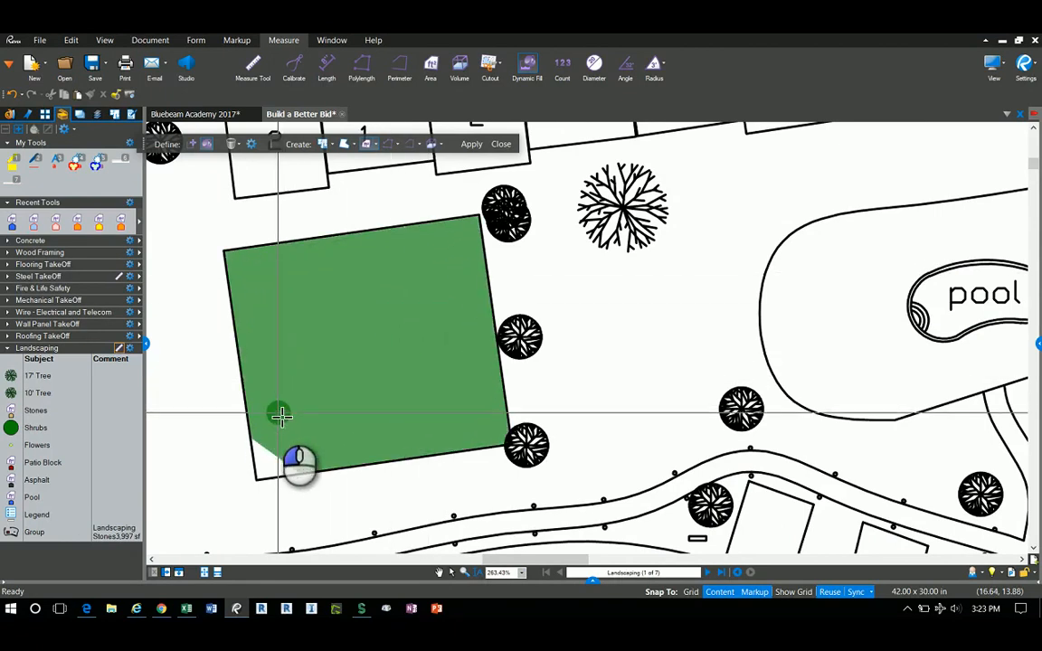
pyautogui.click(472, 145)
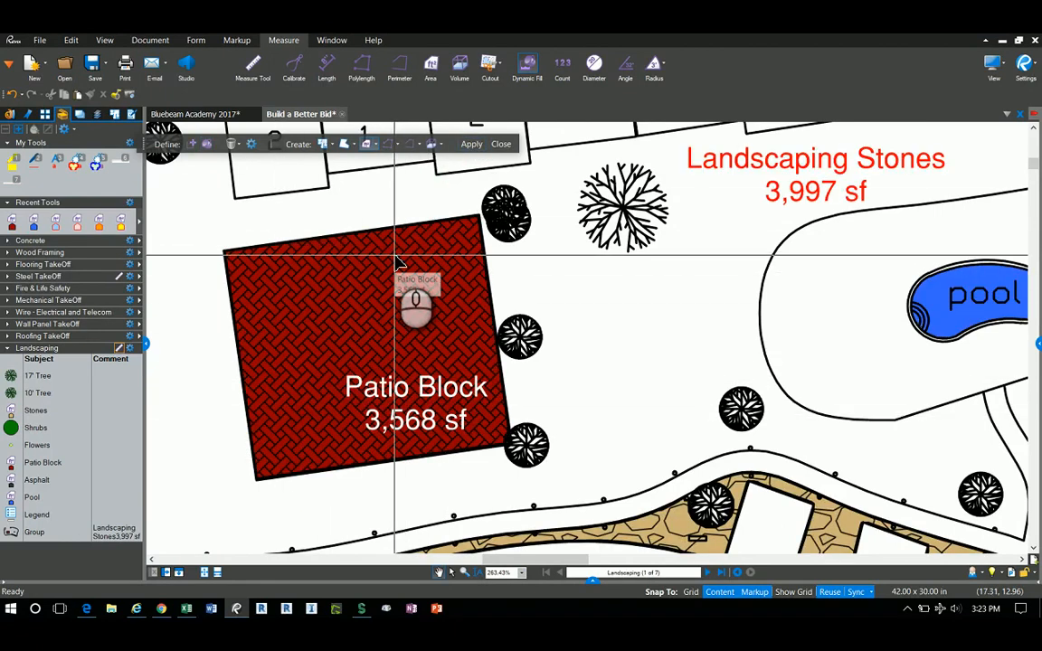
# - Fill the narrow curved planting strip outside the walkway beside the Patio Block with Dynamic Fill and apply it as a Landscaping Stones area measurement
pyautogui.scroll(-3, 353, 293)
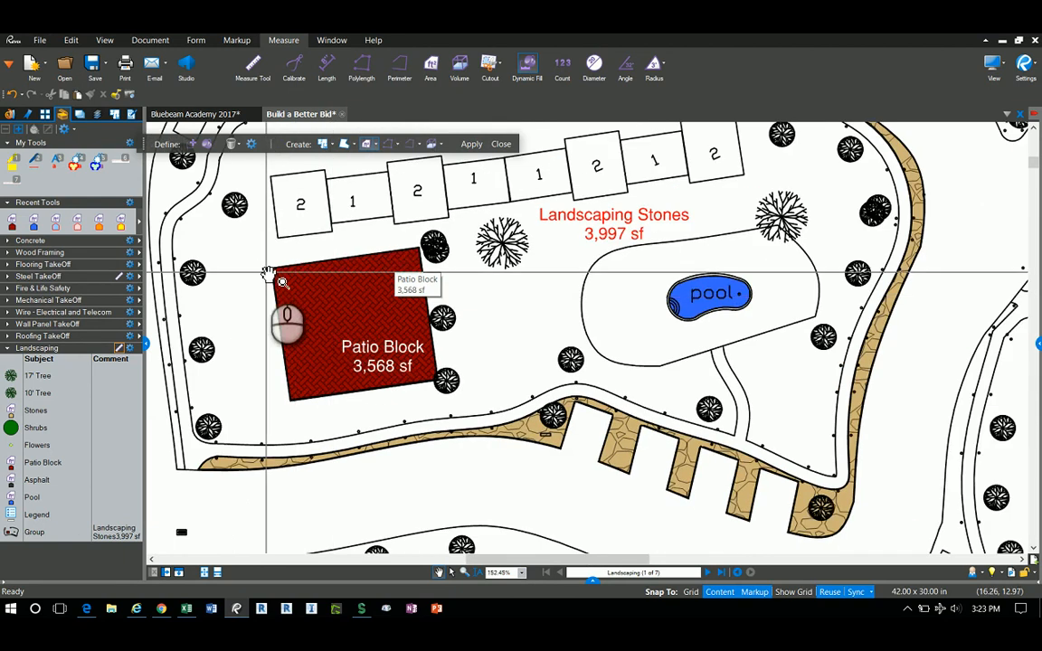
pyautogui.moveTo(250, 256); pyautogui.dragTo(395, 323)
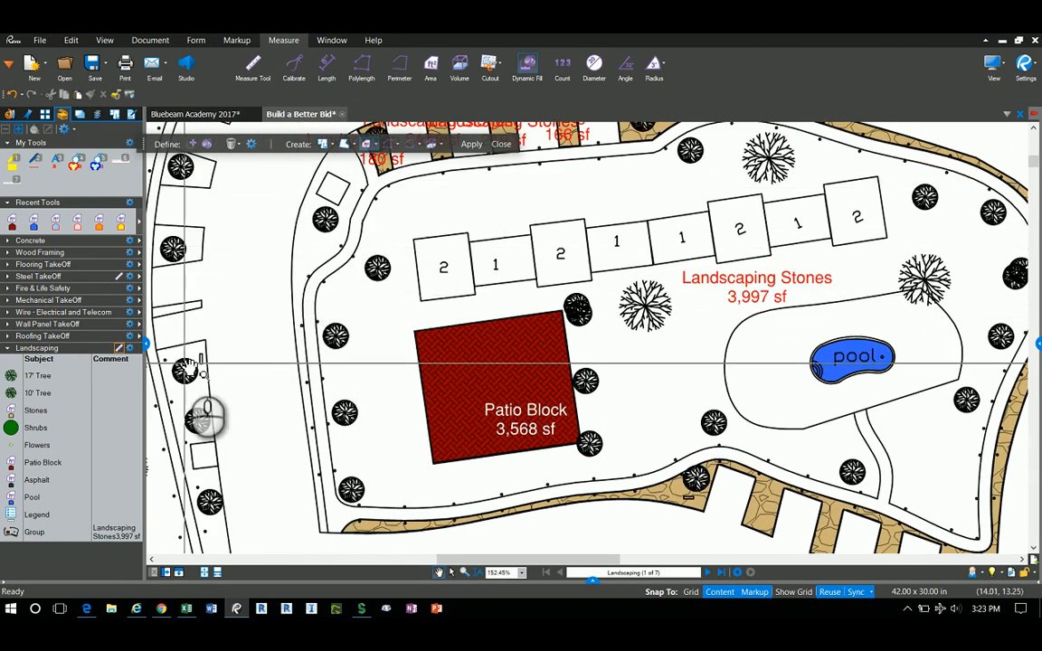
pyautogui.click(207, 145)
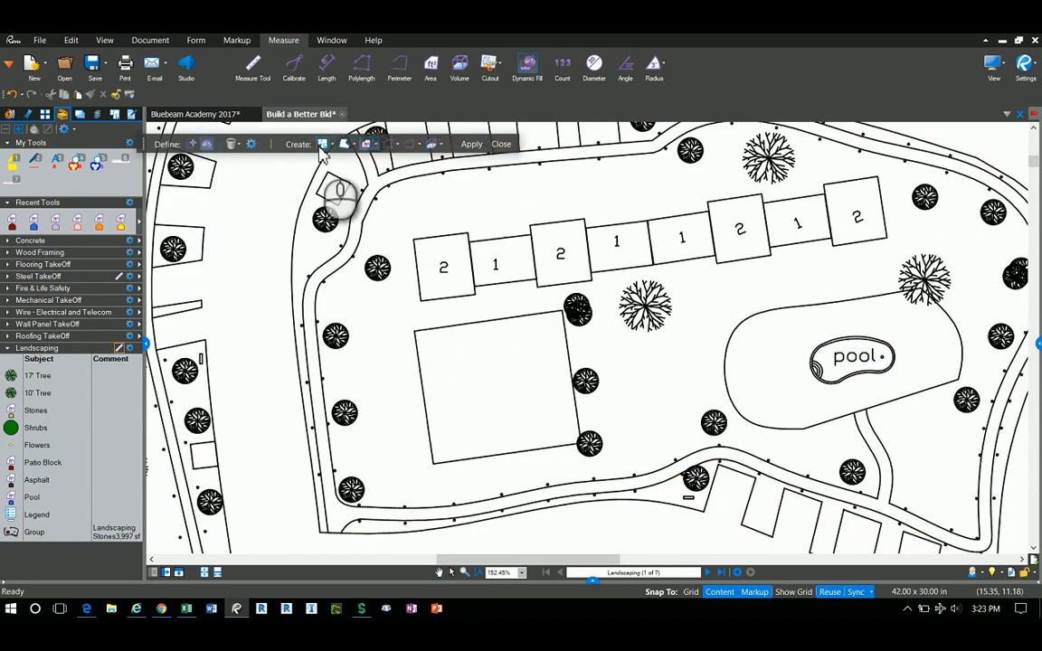
pyautogui.click(376, 146)
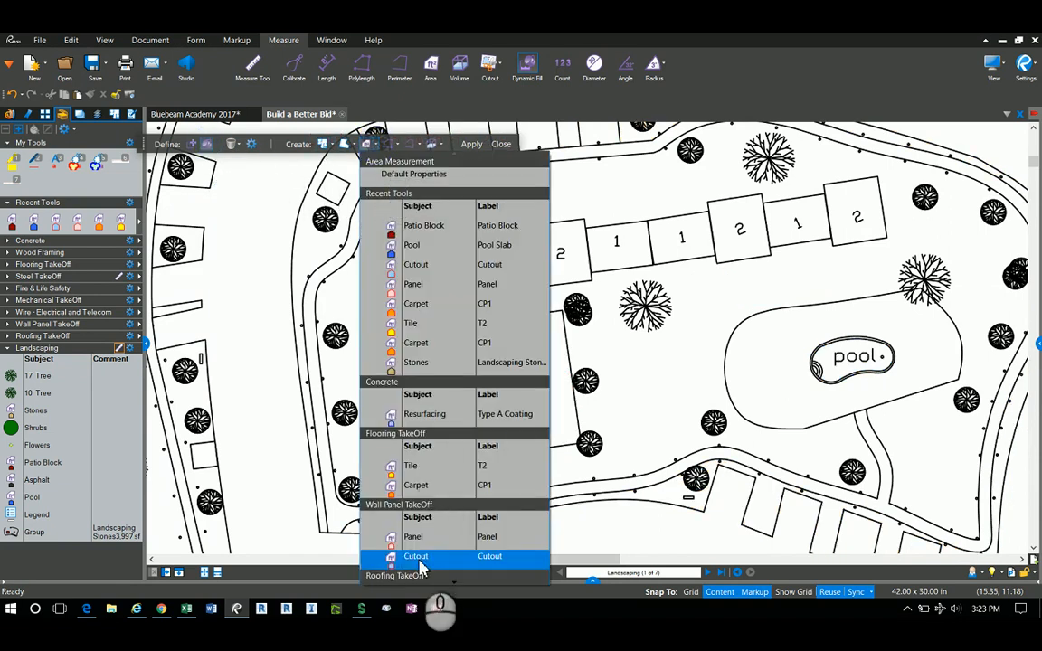
pyautogui.scroll(-5, 455, 588)
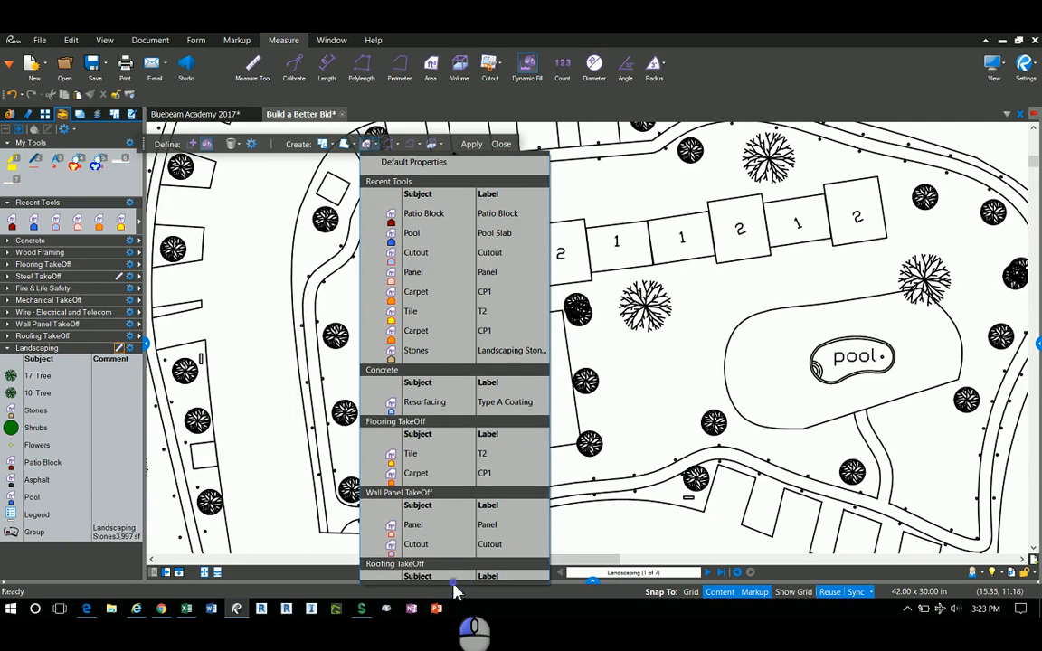
pyautogui.click(403, 499)
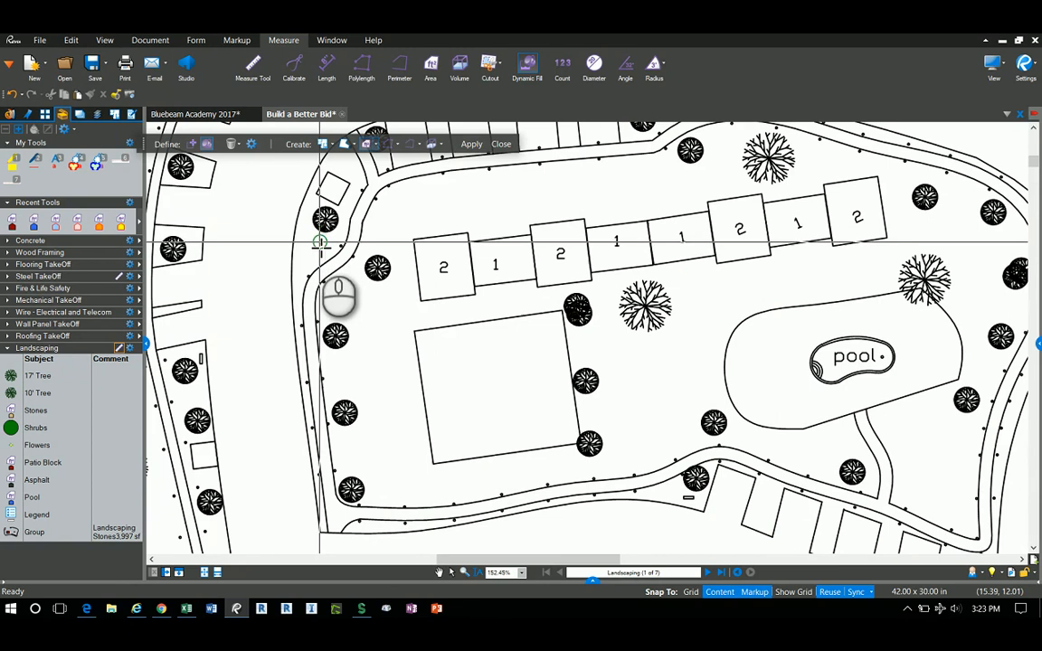
pyautogui.moveTo(317, 245)
pyautogui.mouseDown()
pyautogui.moveTo(326, 203)
pyautogui.moveTo(315, 241)
pyautogui.mouseUp()
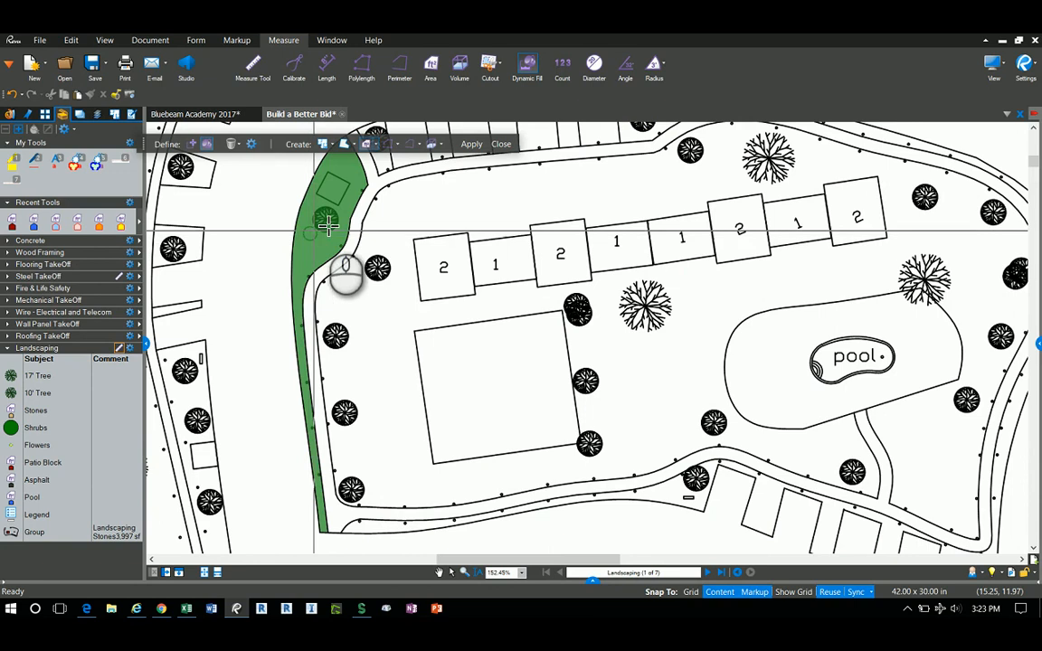
pyautogui.click(472, 145)
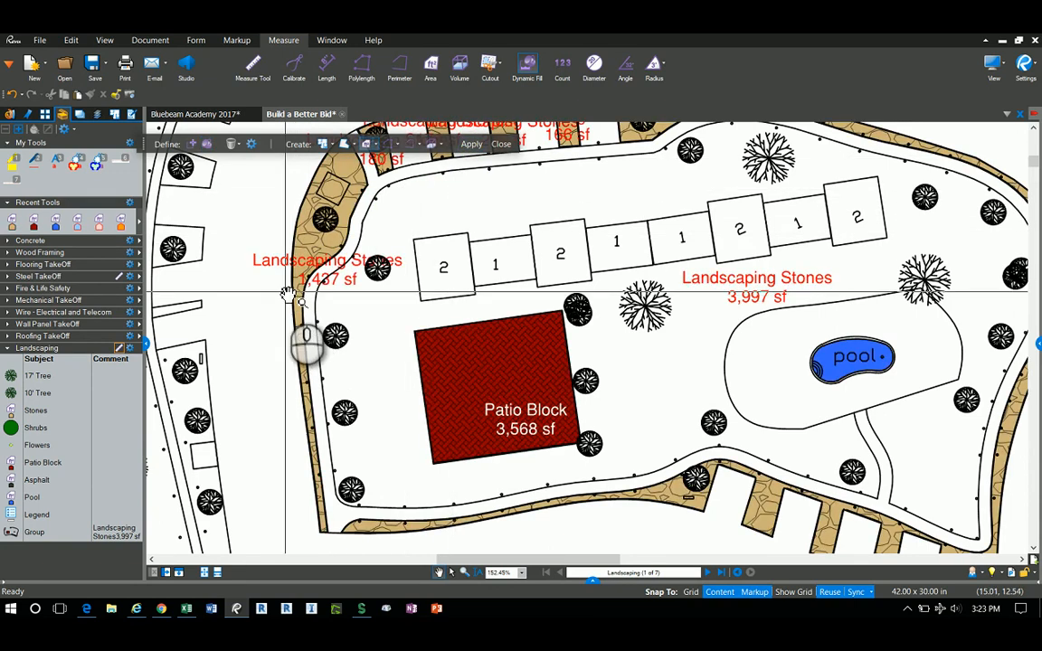
pyautogui.moveTo(598, 358); pyautogui.dragTo(425, 341)
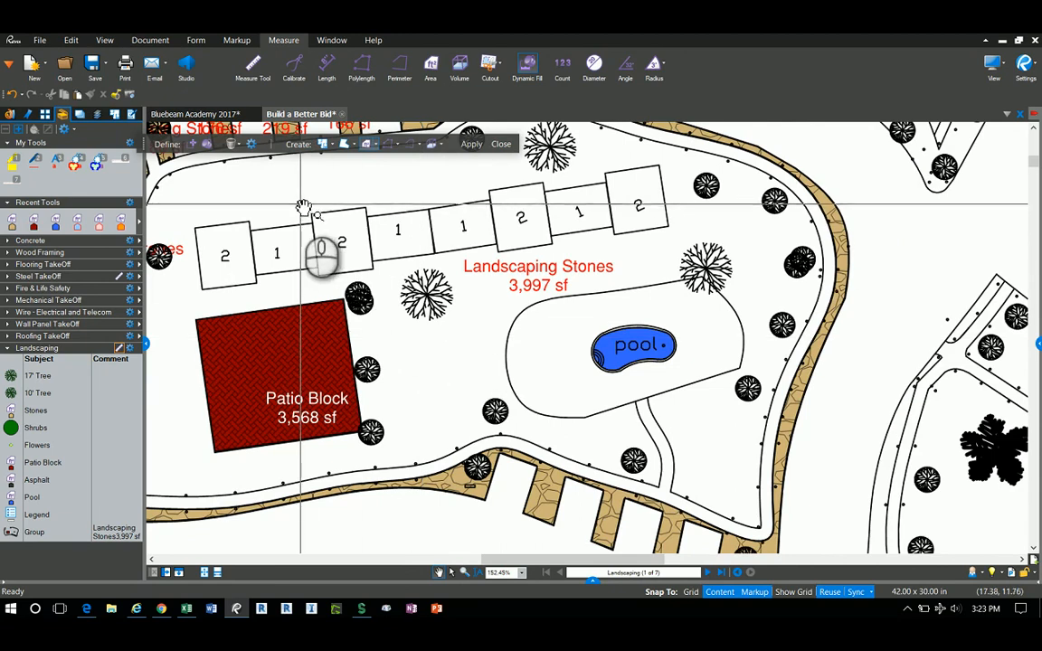
pyautogui.click(503, 146)
# - Check off Dynamic Fill in the Bluebeam Academy 2017 outline and follow its Sloped Surfaces link to the Landscaping page
pyautogui.click(224, 116)
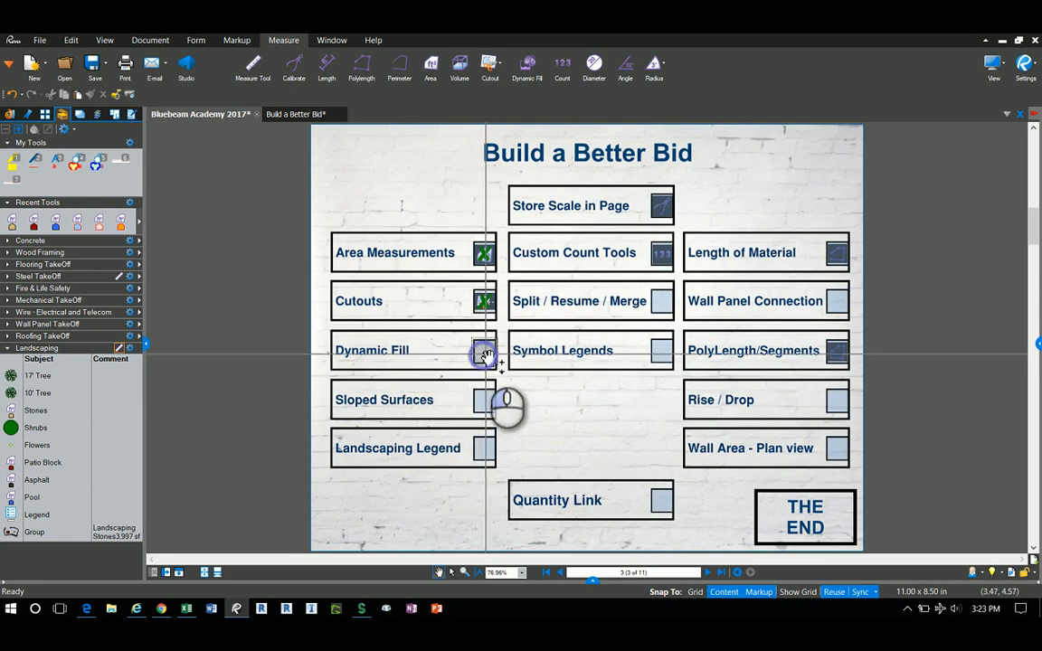
pyautogui.click(398, 445)
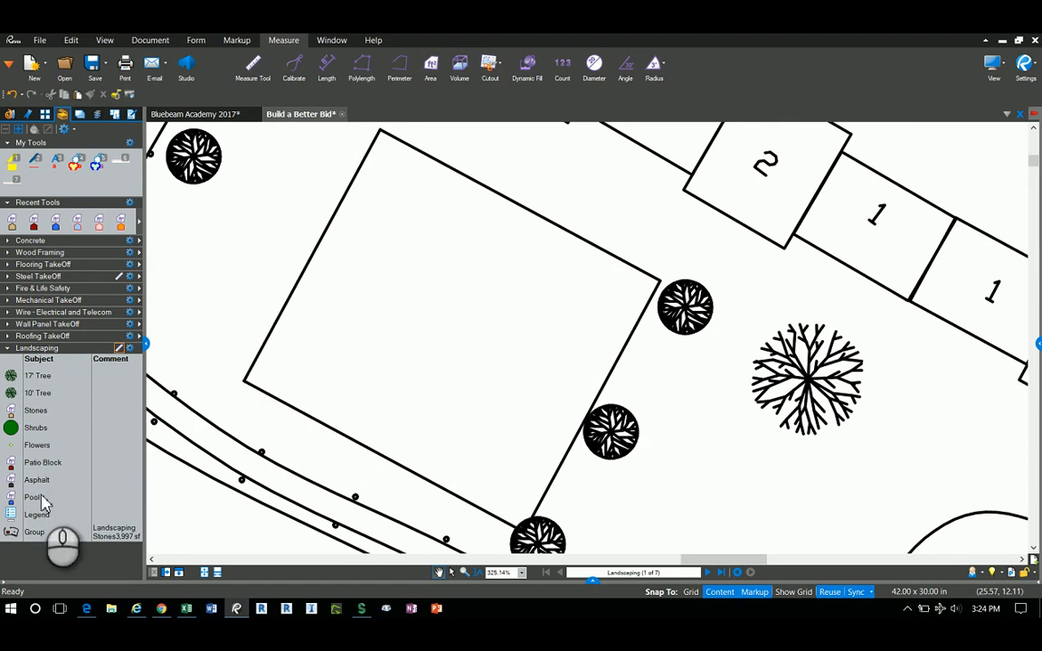
# - Collapse the Landscaping tool set, expand Roofing TakeOff and measure the large empty rectangle with the Green Roof area tool
pyautogui.click(8, 348)
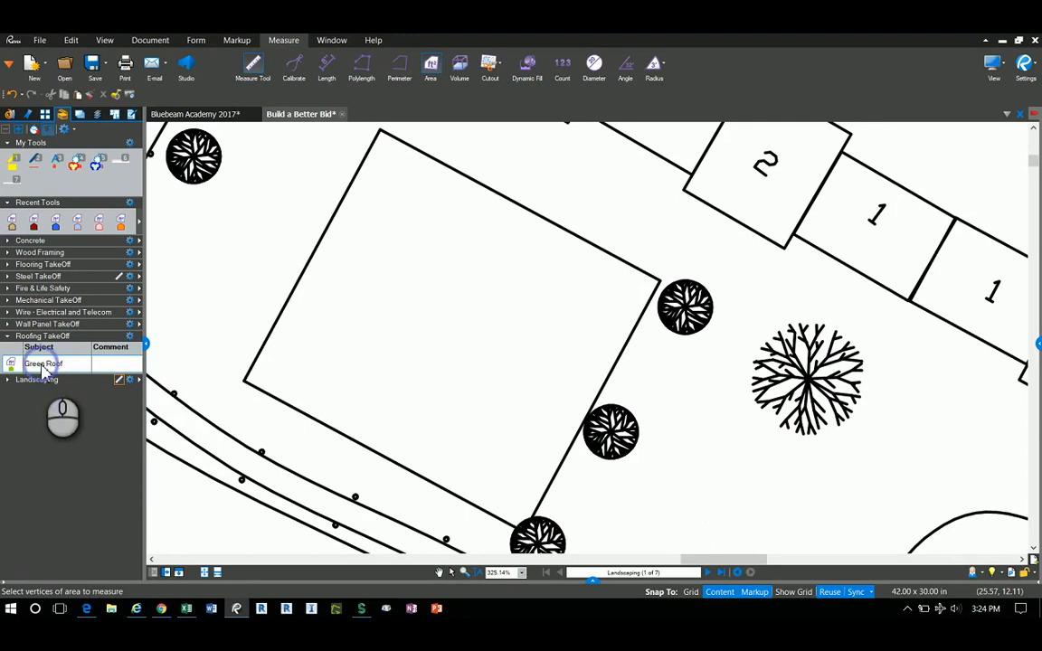
pyautogui.click(380, 132)
pyautogui.click(659, 286)
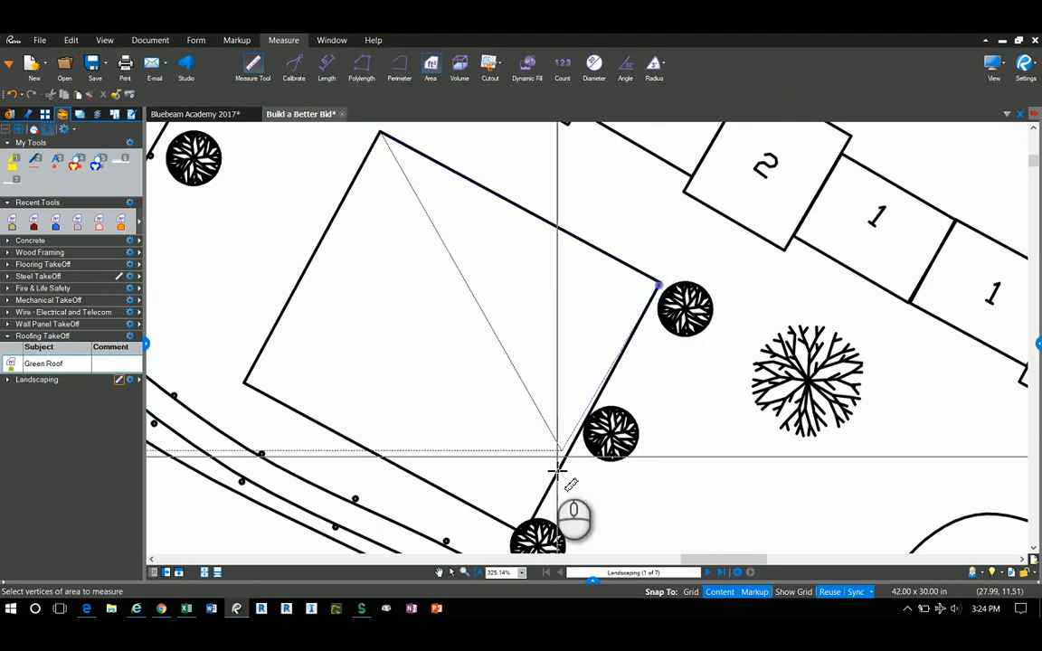
pyautogui.click(526, 534)
pyautogui.doubleClick(244, 384)
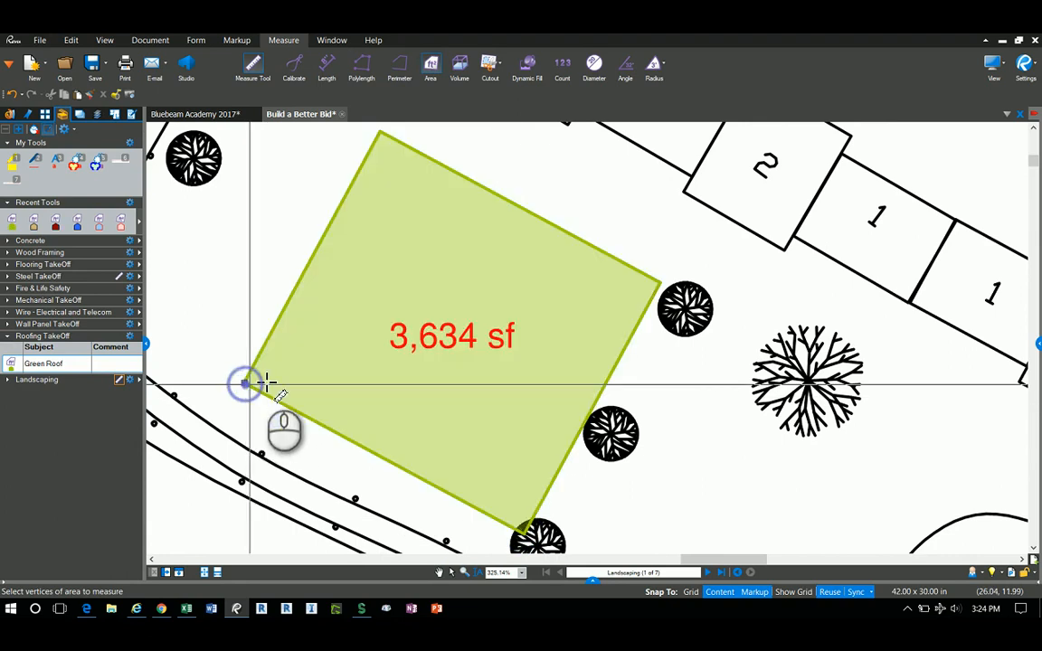
# - Set the slope of the Green Roof area measurement to a 6/12 Pitch
pyautogui.click(484, 269)
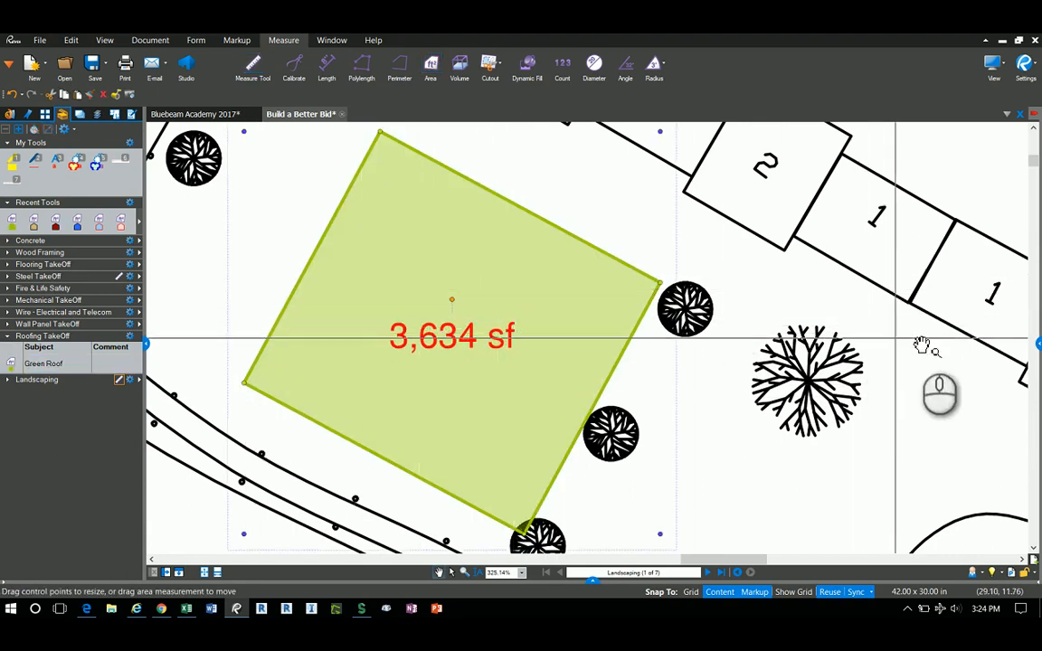
pyautogui.click(1038, 347)
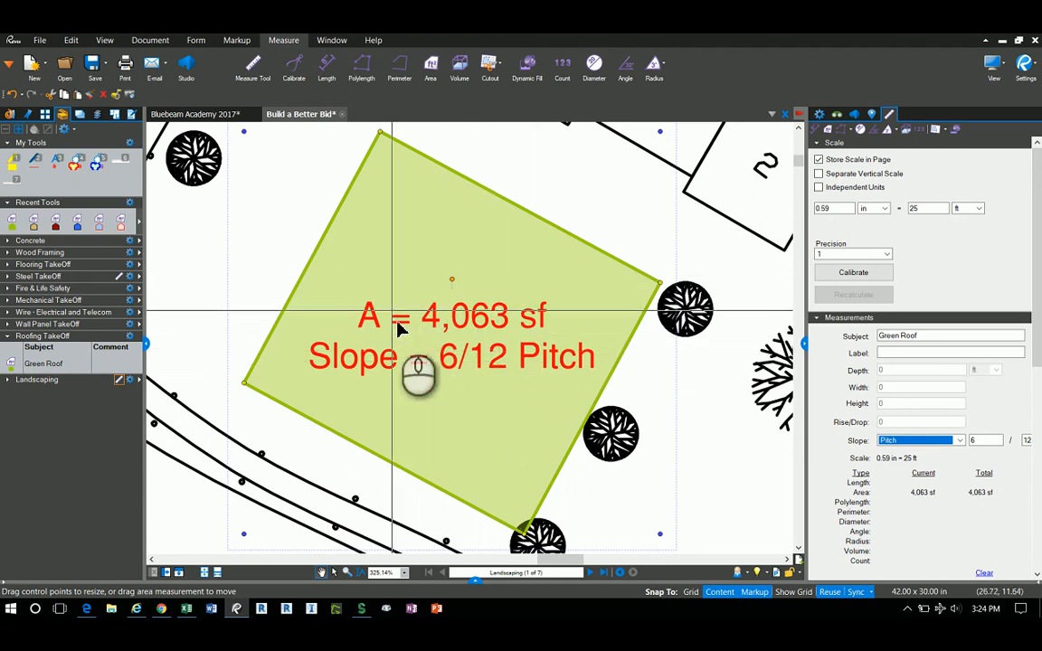
pyautogui.click(267, 280)
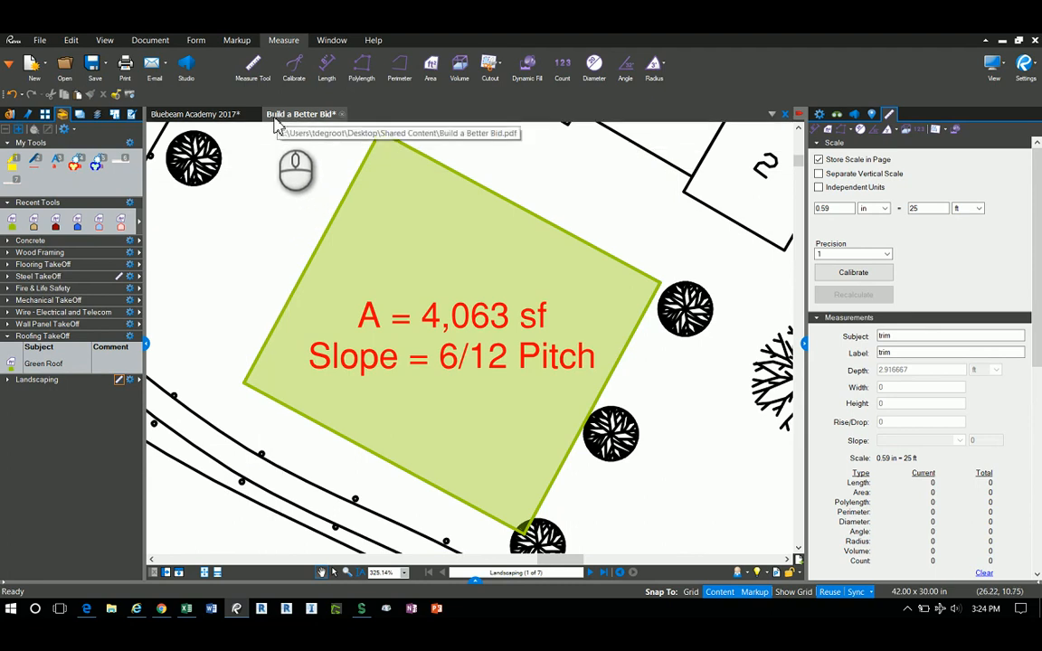
# - Check off Sloped Surfaces in the Bluebeam Academy 2017 outline and follow its Landscaping Legend link to the site plan
pyautogui.click(236, 116)
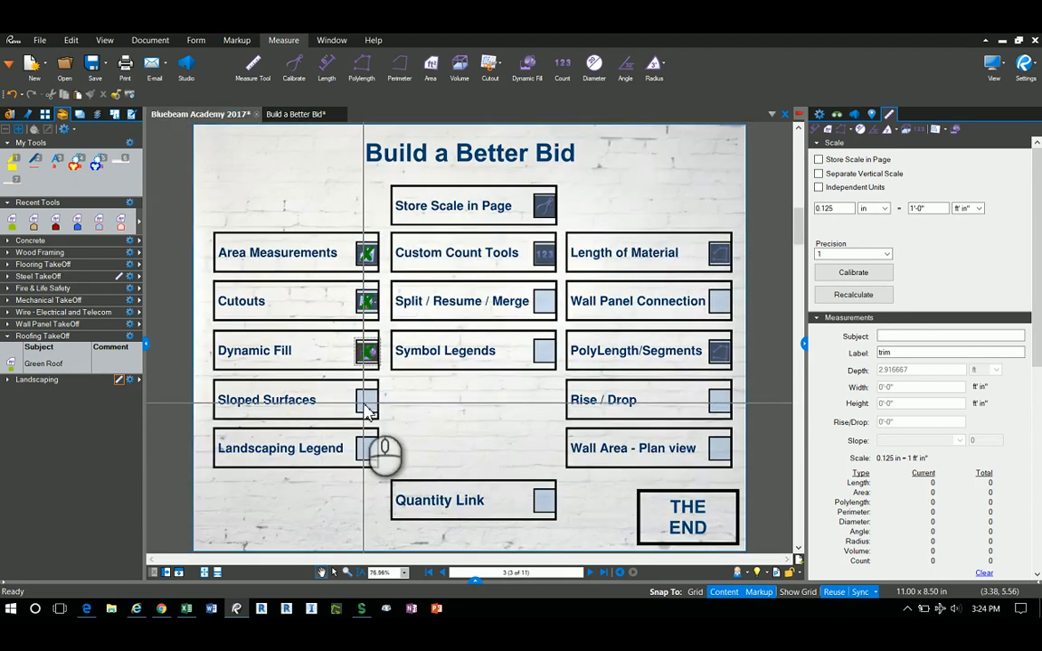
pyautogui.click(368, 408)
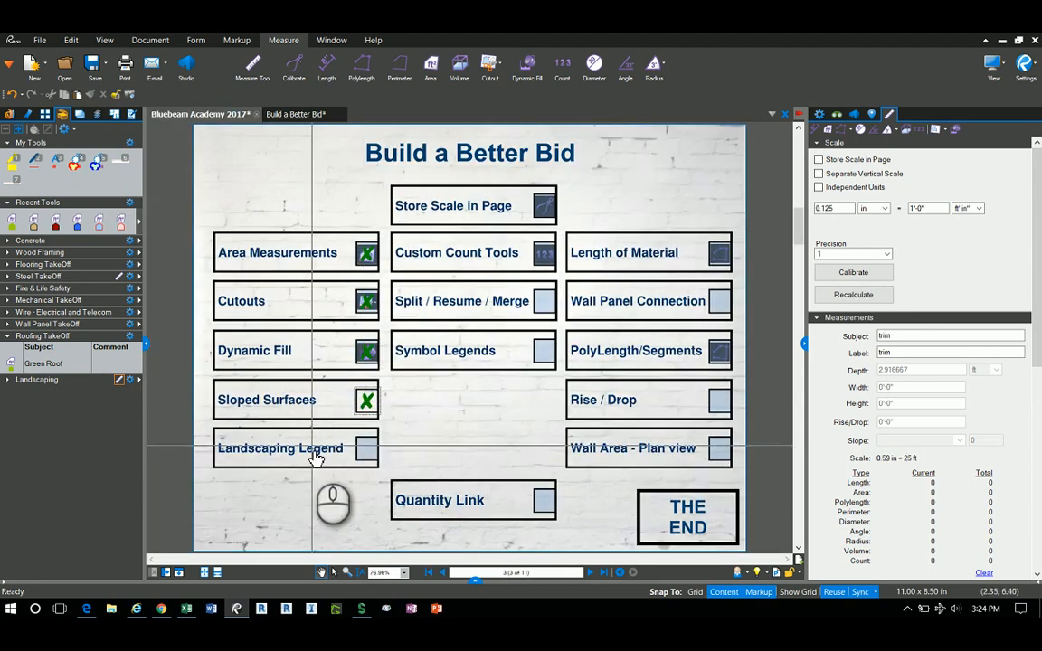
pyautogui.click(306, 452)
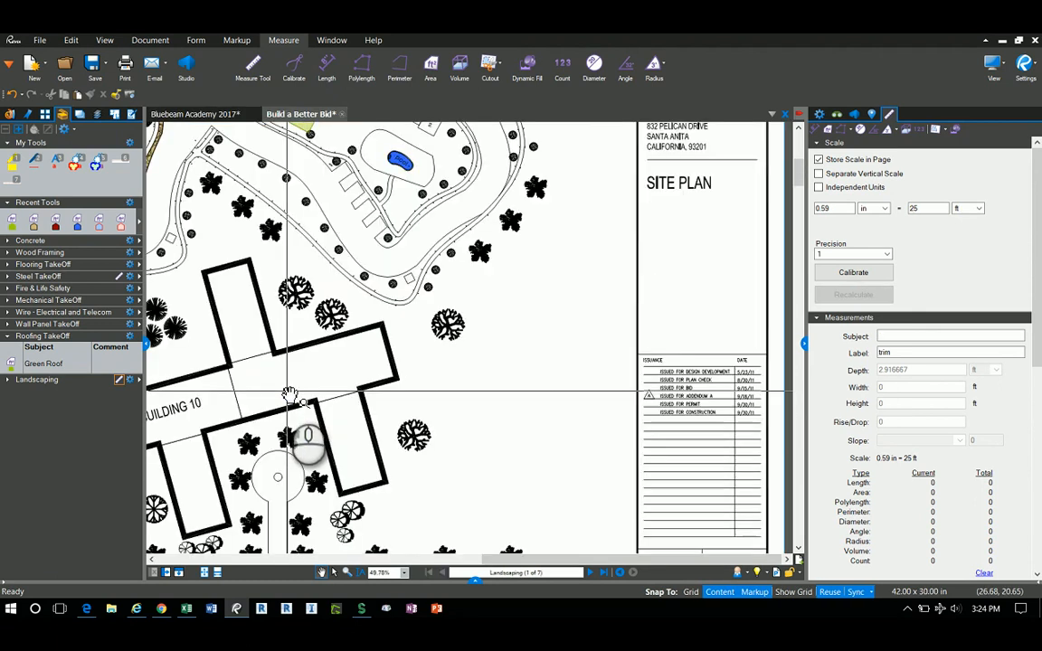
# - Create a legend from the Landscaping tool set, place it in the blank area beside the title block, and shrink it
pyautogui.moveTo(547, 234); pyautogui.dragTo(592, 409)
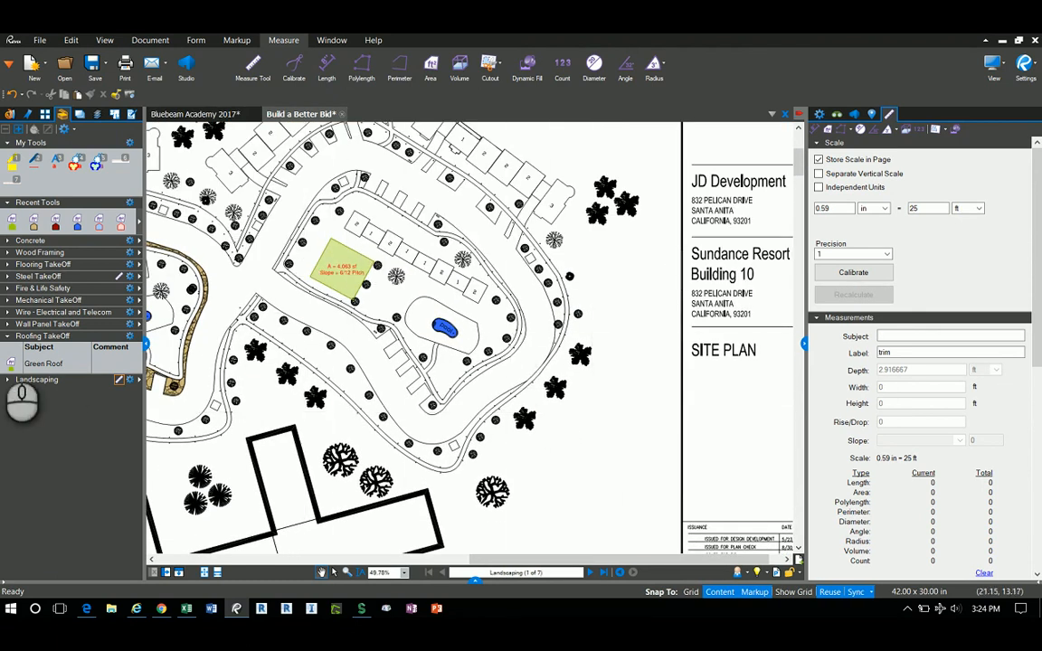
pyautogui.click(9, 380)
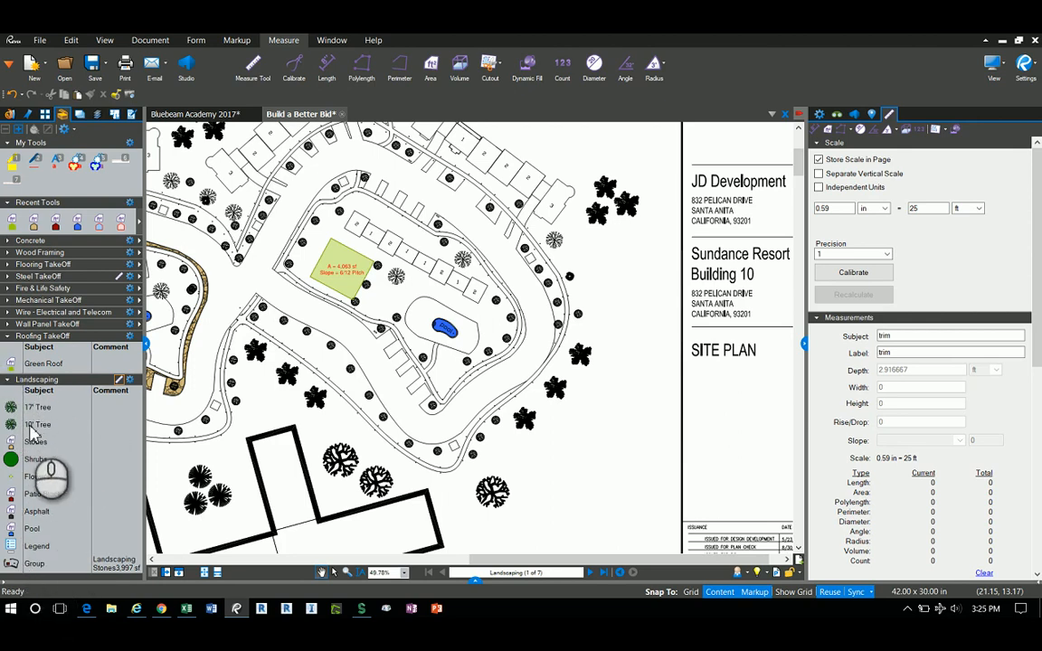
pyautogui.click(131, 381)
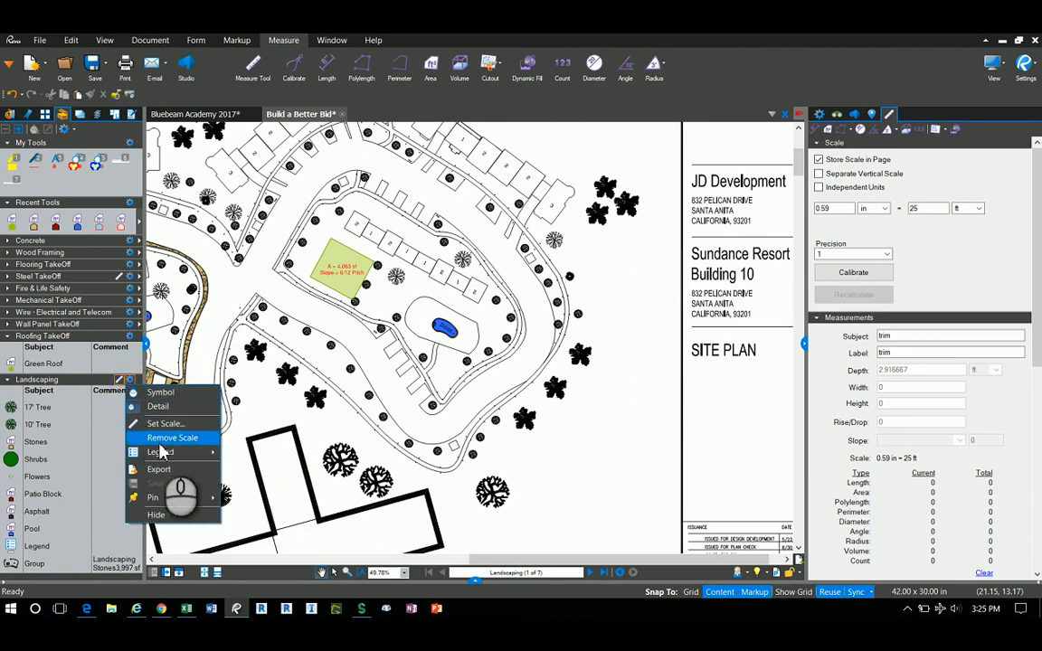
pyautogui.moveTo(163, 452)
pyautogui.click(243, 468)
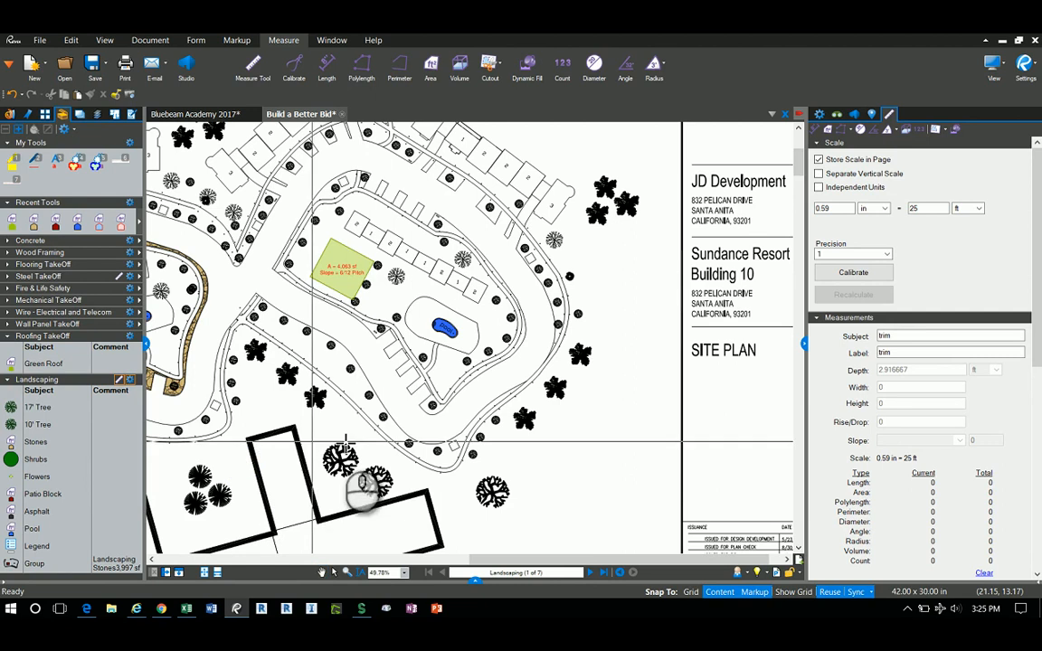
pyautogui.click(548, 525)
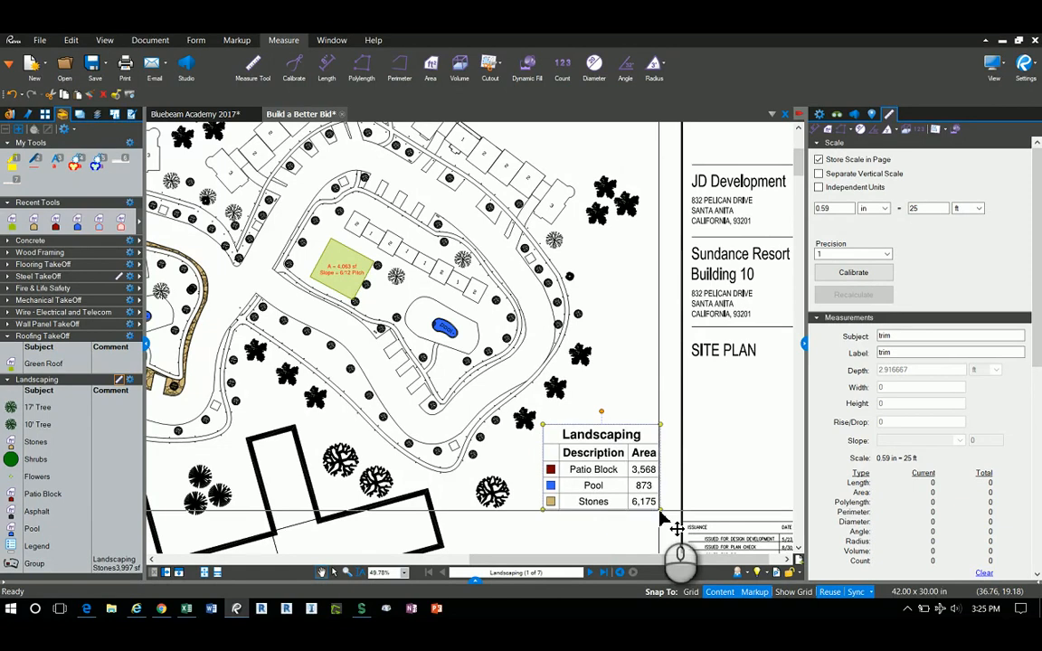
pyautogui.moveTo(662, 513); pyautogui.dragTo(587, 498)
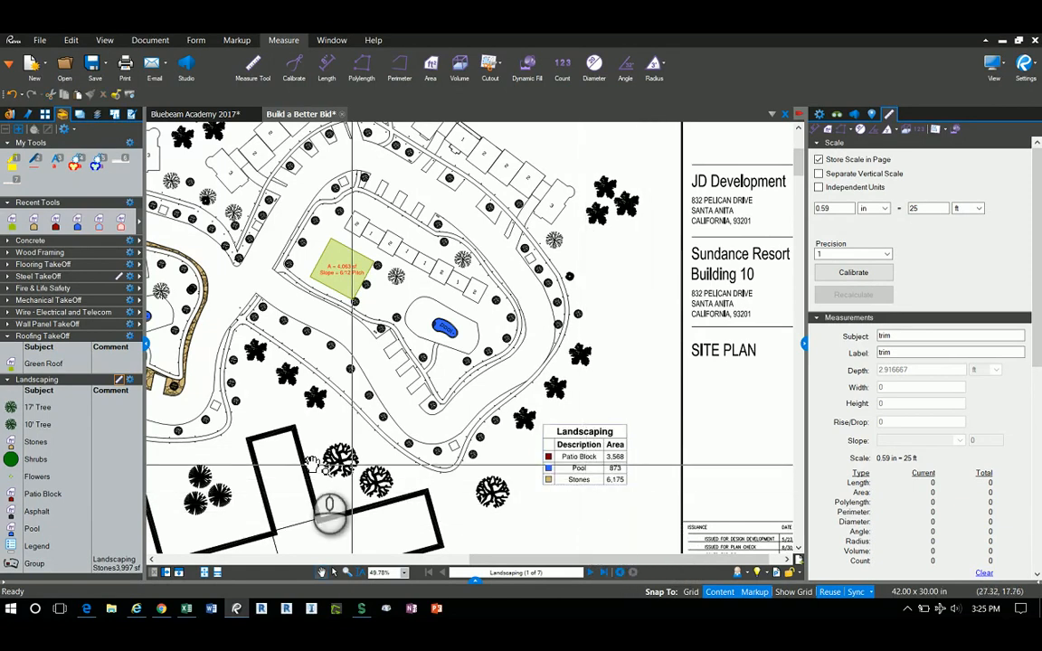
pyautogui.click(7, 381)
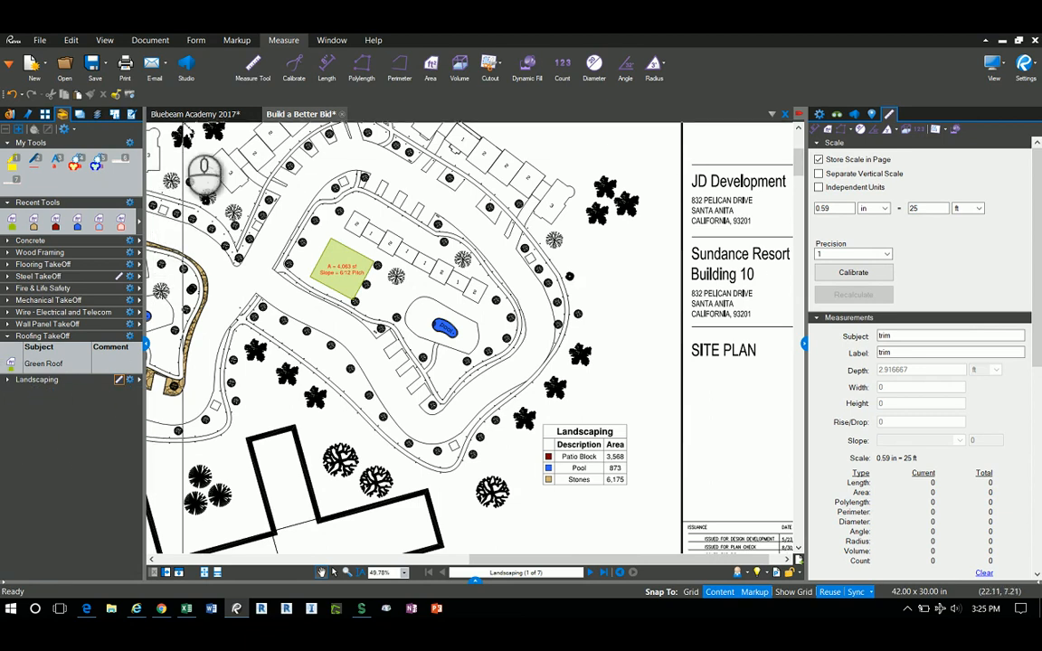
# - Check off Landscaping Legend in the Bluebeam Academy 2017 outline and follow its Custom Count Tools link to the Count page
pyautogui.click(190, 114)
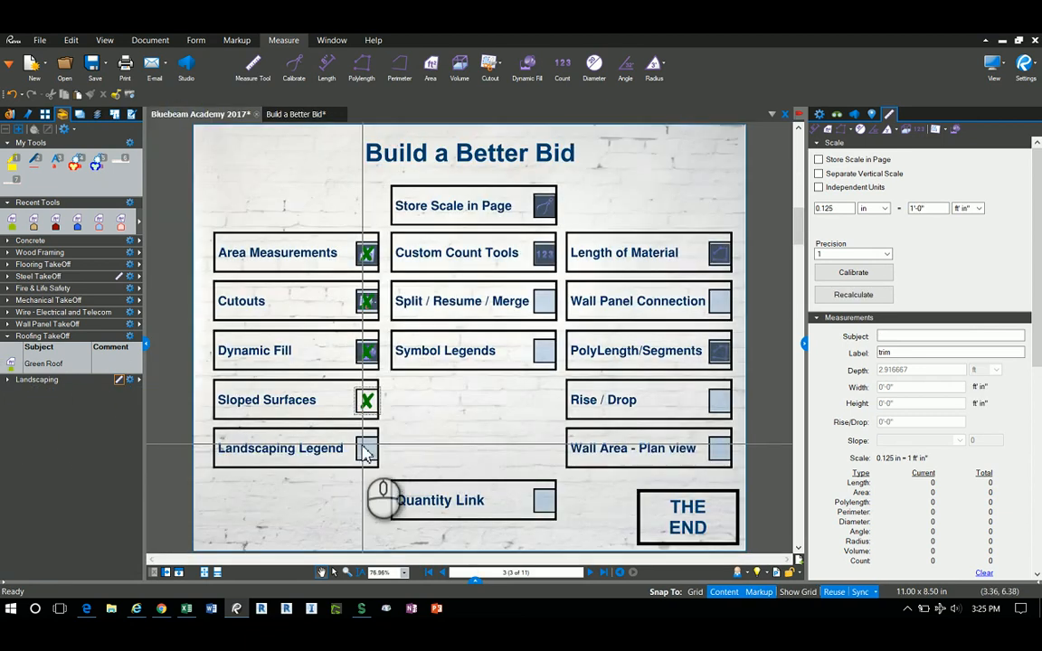
pyautogui.click(367, 450)
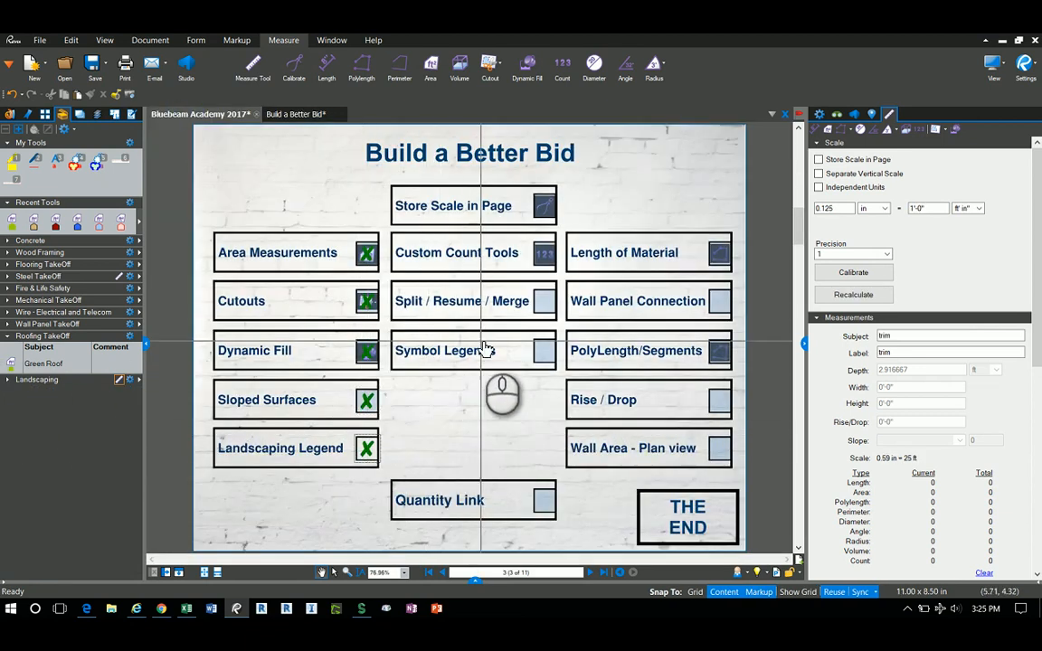
pyautogui.click(465, 261)
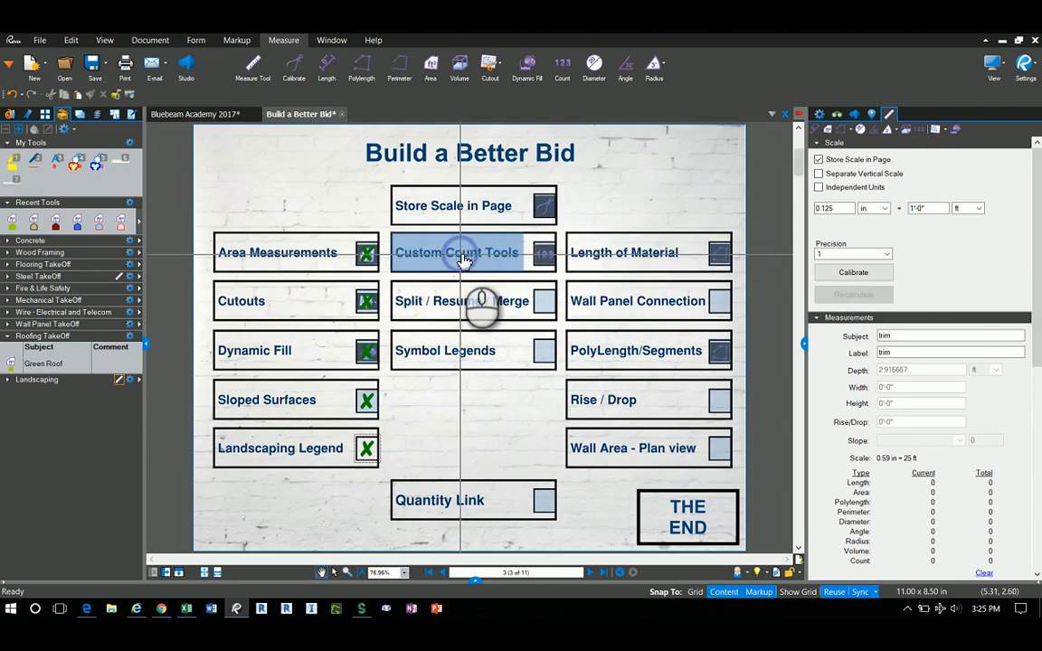
# - Take a Snapshot of the sink and faucet on one vanity and paste the copy into the empty floor area beside it
pyautogui.moveTo(649, 274); pyautogui.dragTo(559, 300)
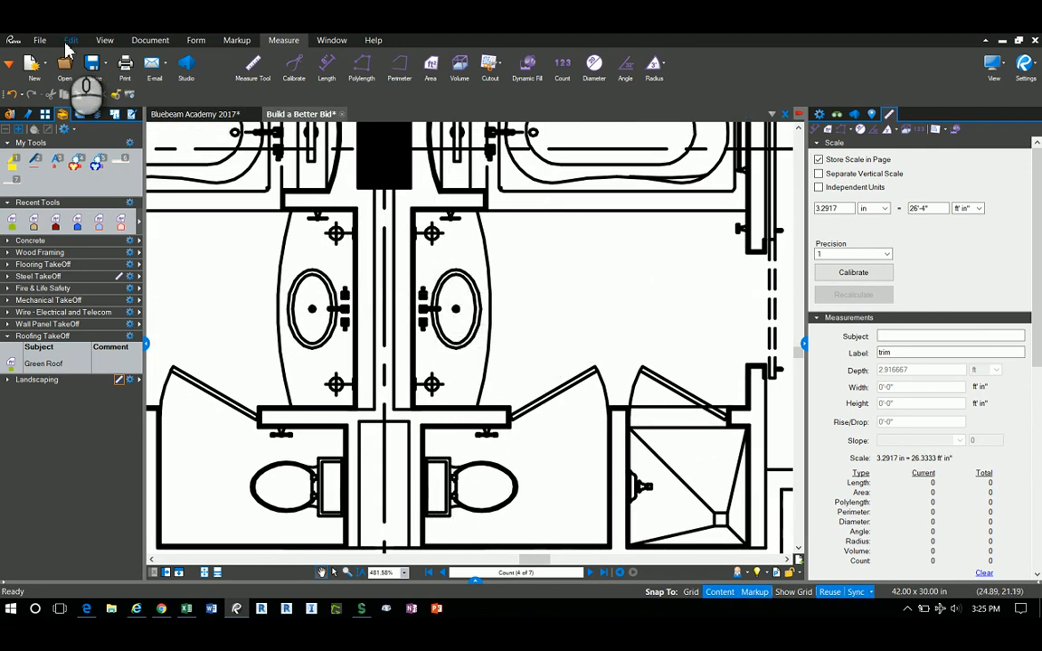
pyautogui.click(69, 41)
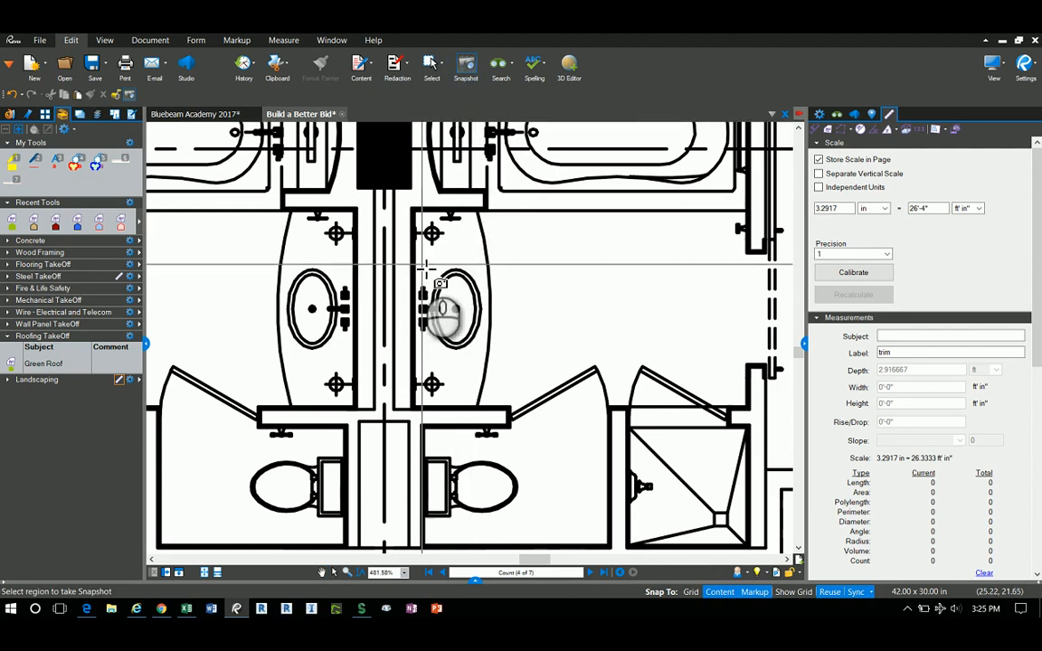
pyautogui.scroll(4, 443, 298)
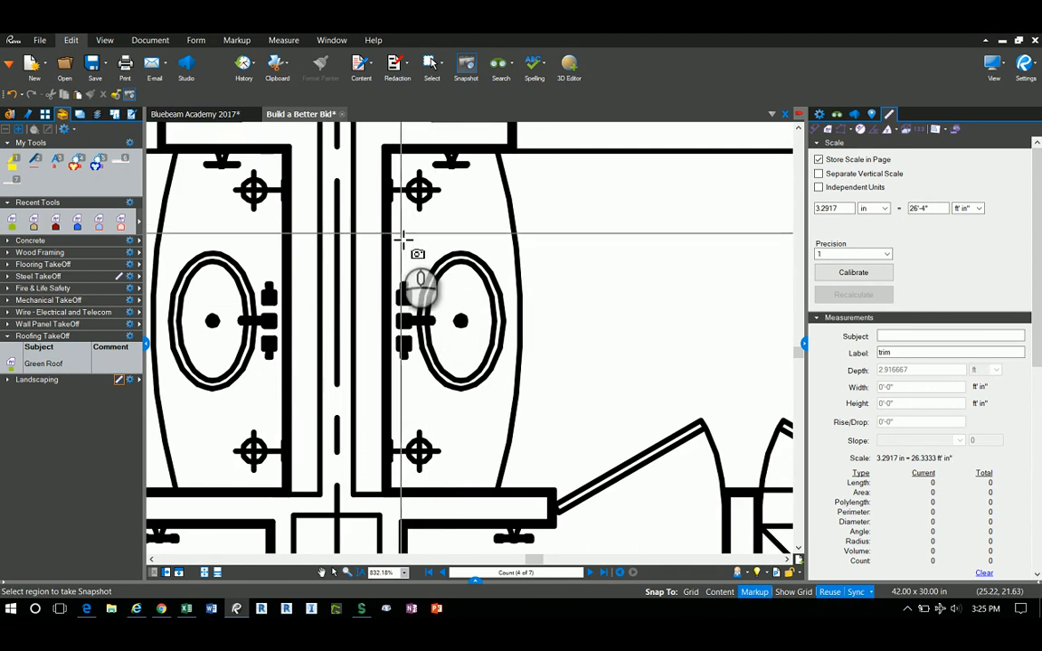
pyautogui.moveTo(396, 245); pyautogui.dragTo(513, 398)
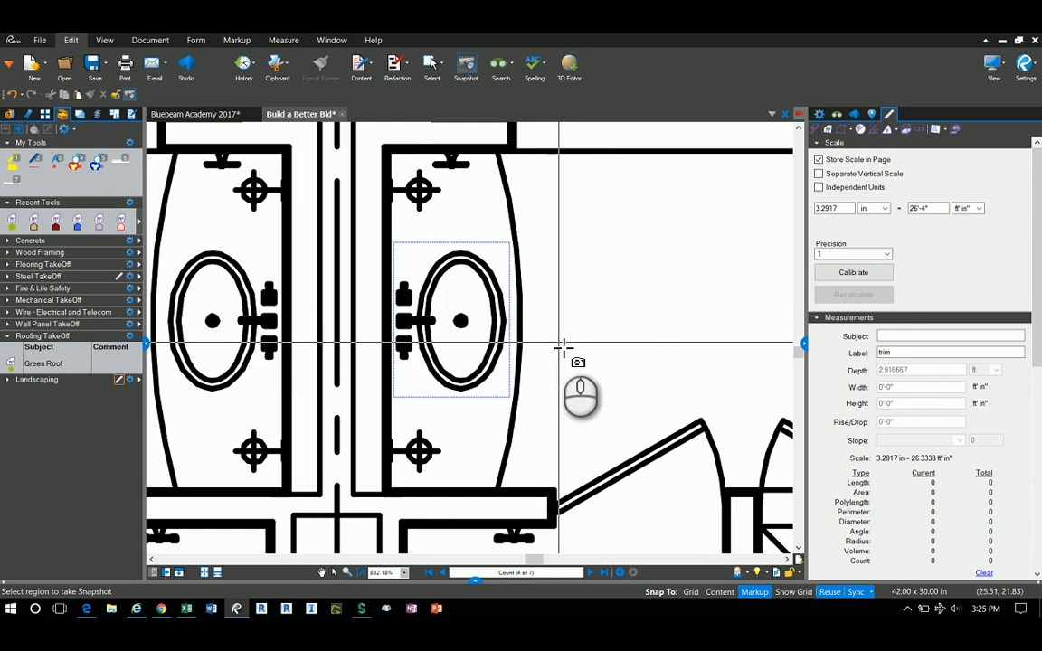
pyautogui.hotkey('ctrl', 'v')
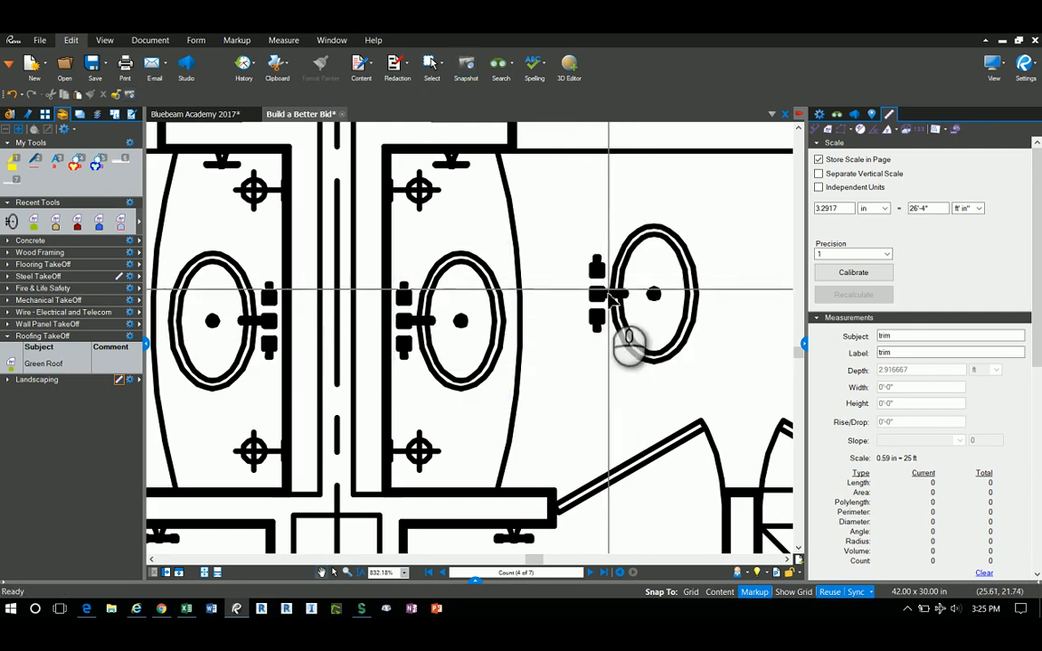
# - Recolor the pasted sink snapshot by changing its source color from black to red with Modify Colors
pyautogui.click(638, 299)
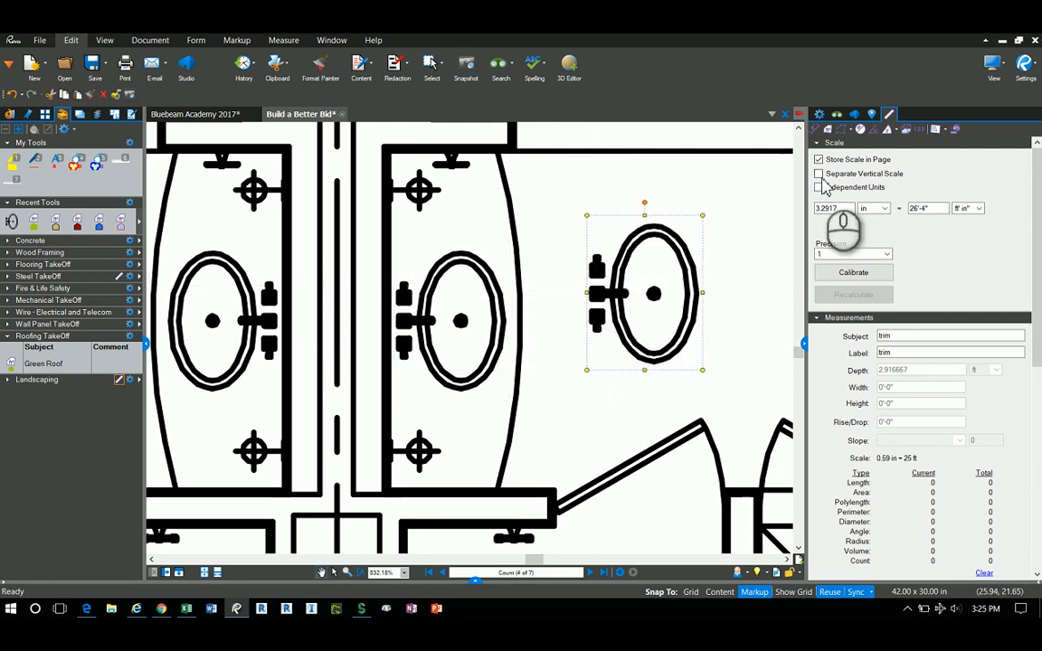
pyautogui.click(819, 115)
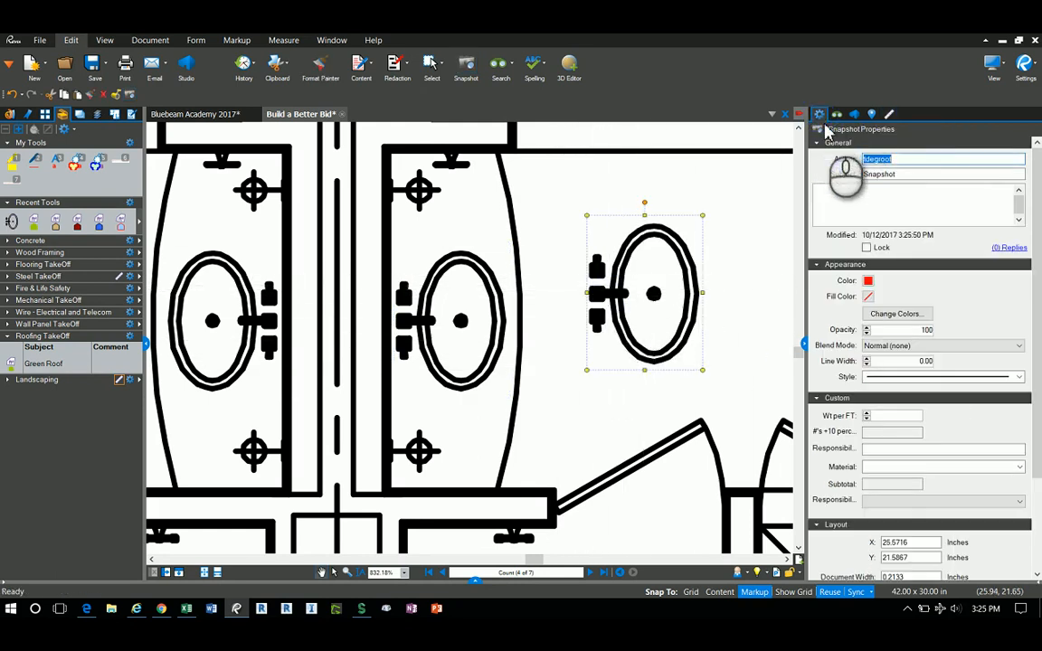
pyautogui.click(905, 317)
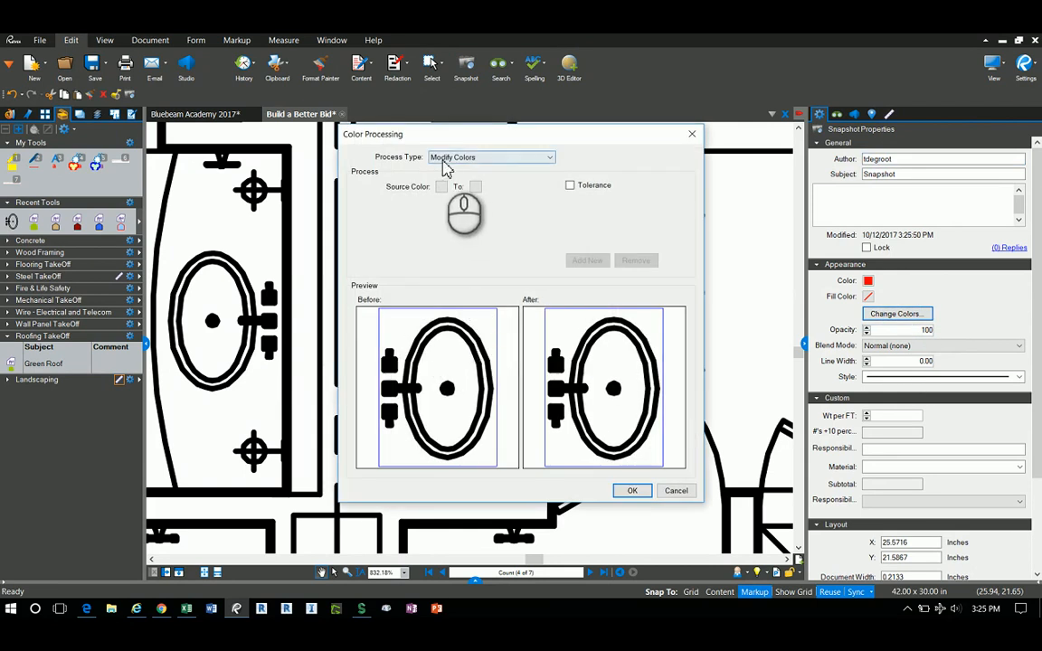
pyautogui.click(442, 189)
pyautogui.click(475, 188)
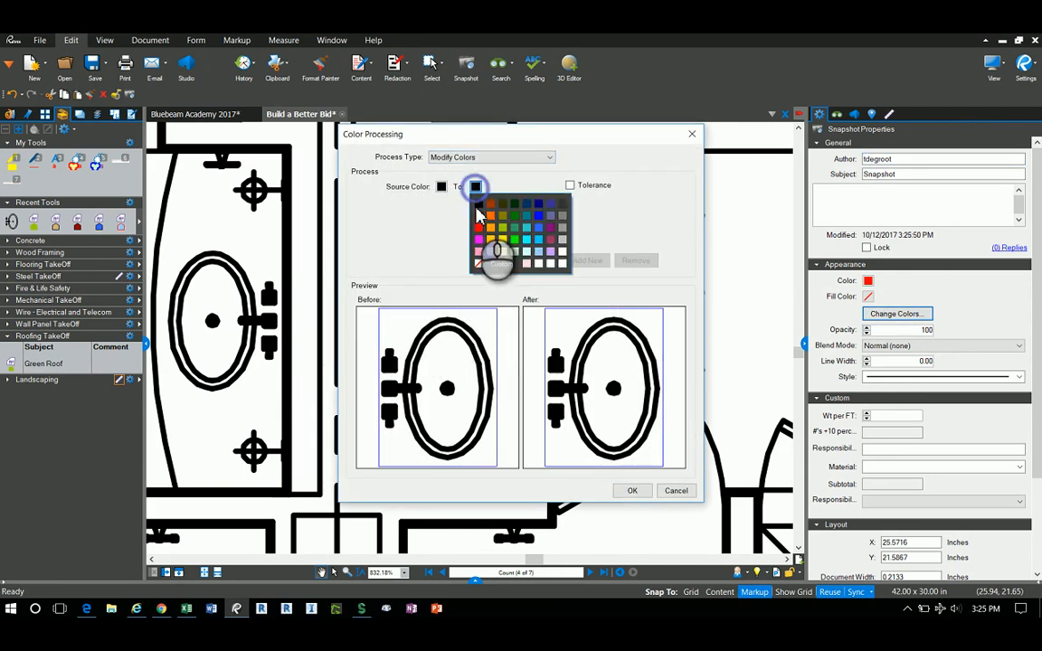
pyautogui.click(480, 228)
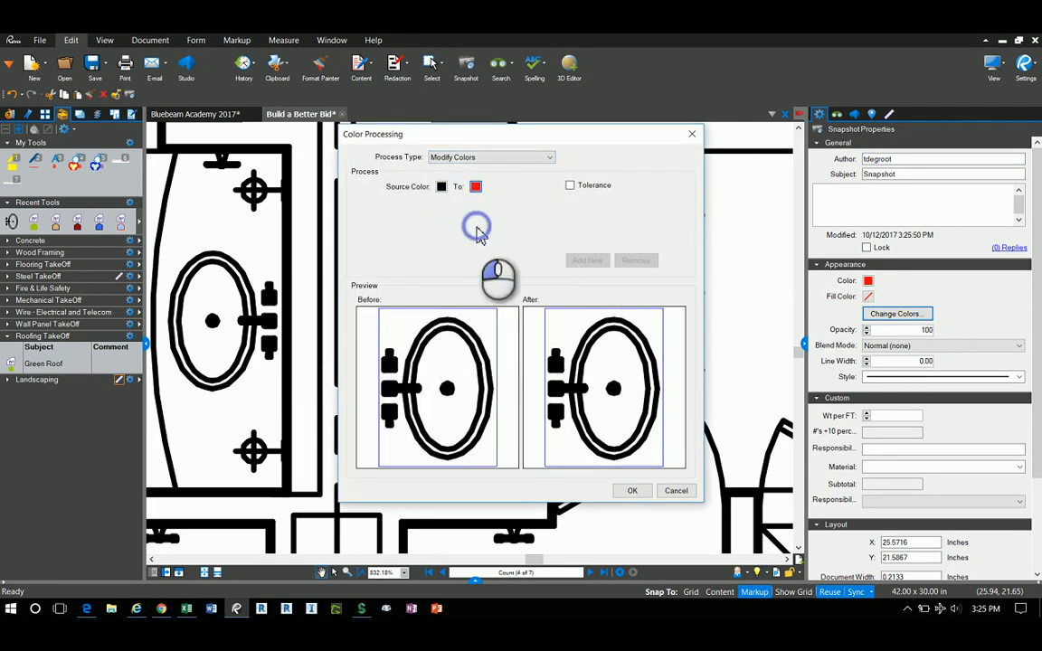
pyautogui.click(632, 491)
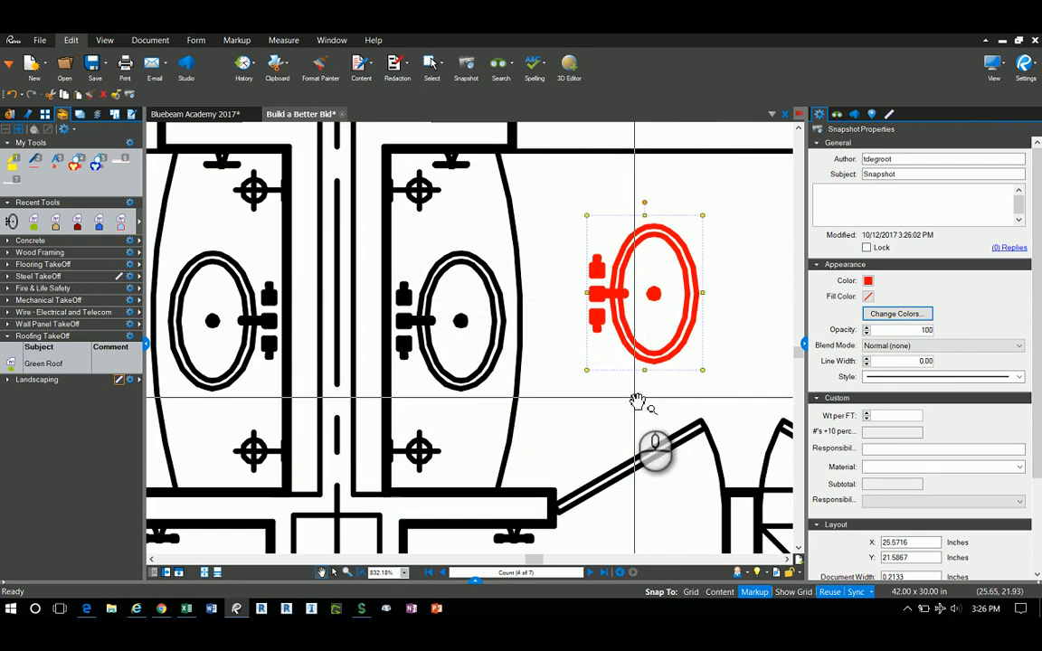
# - Add the red sink snapshot to the My Tools set and delete the pasted copy from the floor area
pyautogui.rightClick(644, 305)
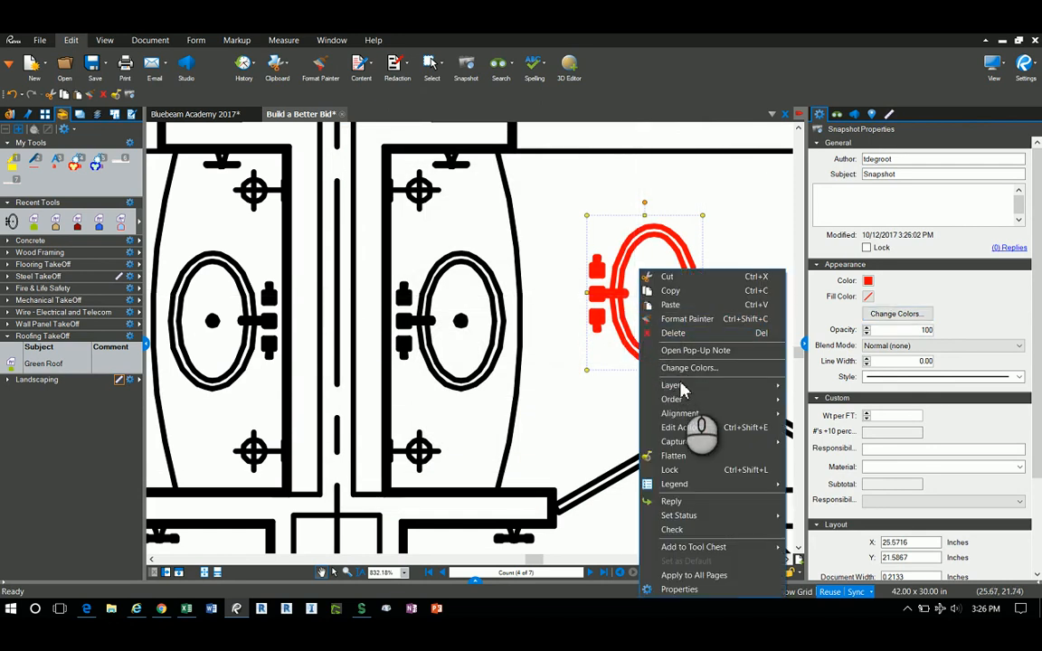
pyautogui.moveTo(723, 547)
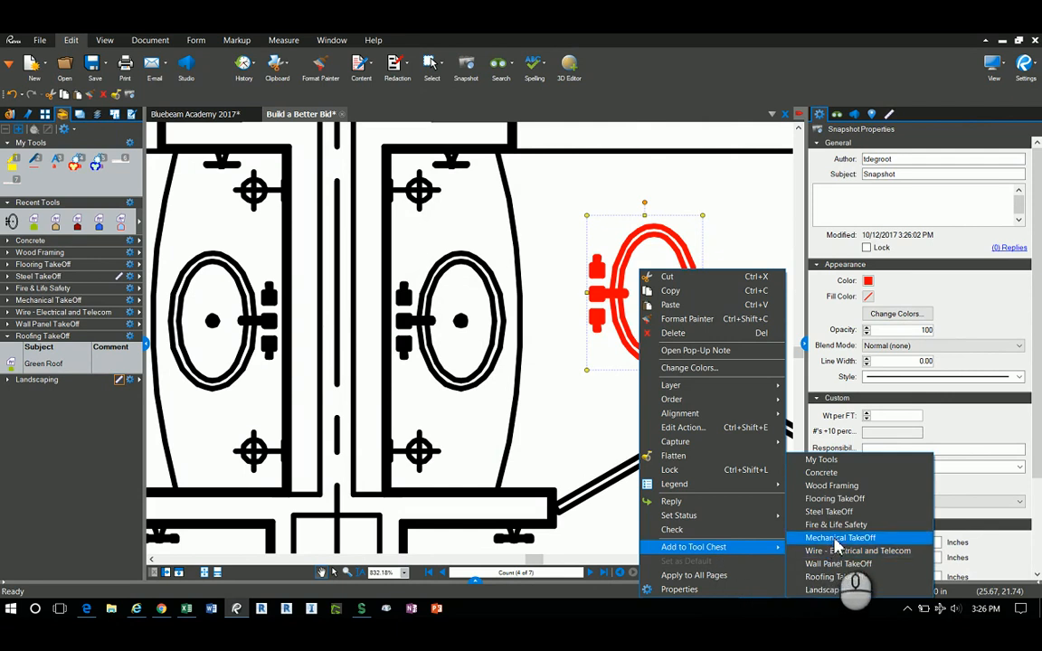
pyautogui.click(821, 459)
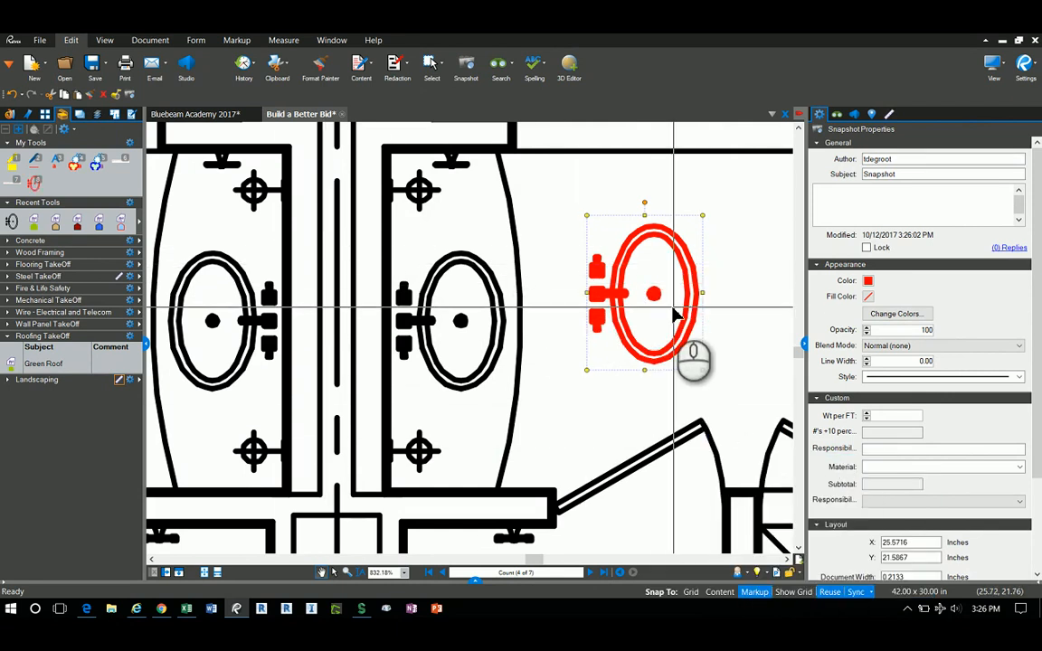
pyautogui.press('Delete')
# - Create a count tool in My Tools from the saved red sink snapshot
pyautogui.click(34, 183)
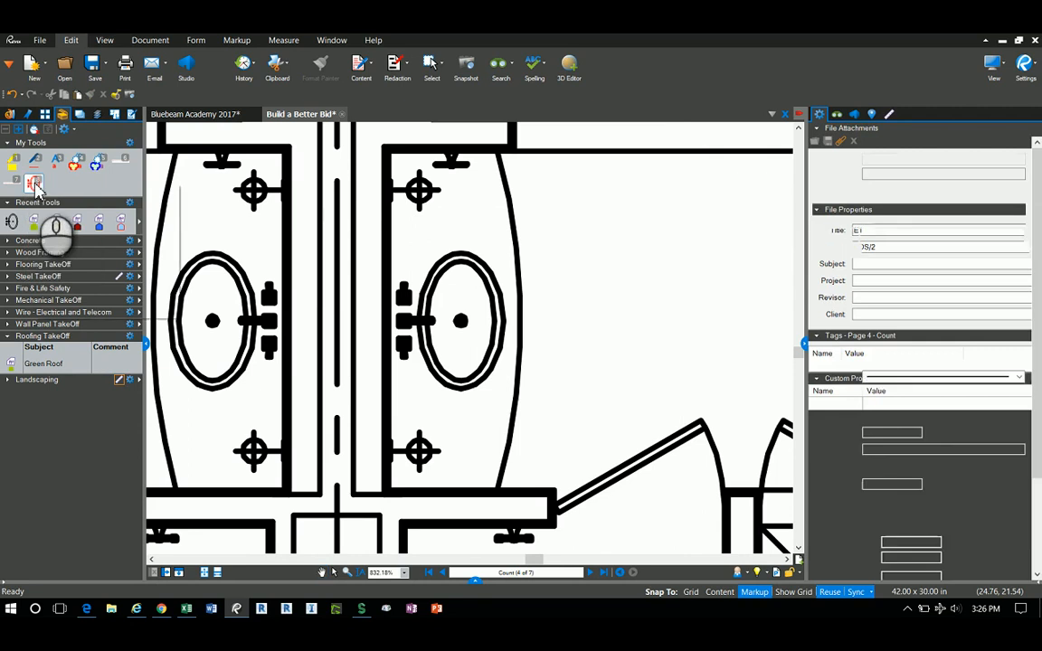
pyautogui.rightClick(35, 184)
pyautogui.click(82, 310)
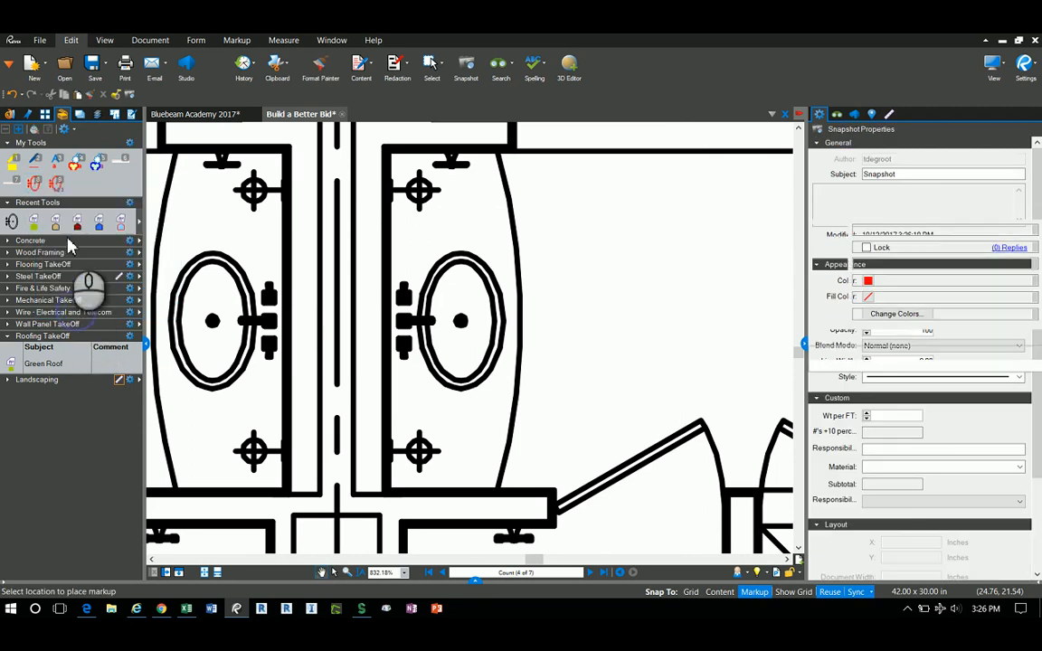
# - Try out the sink-shaped count tool with two counts in the empty floor area and delete them
pyautogui.click(58, 186)
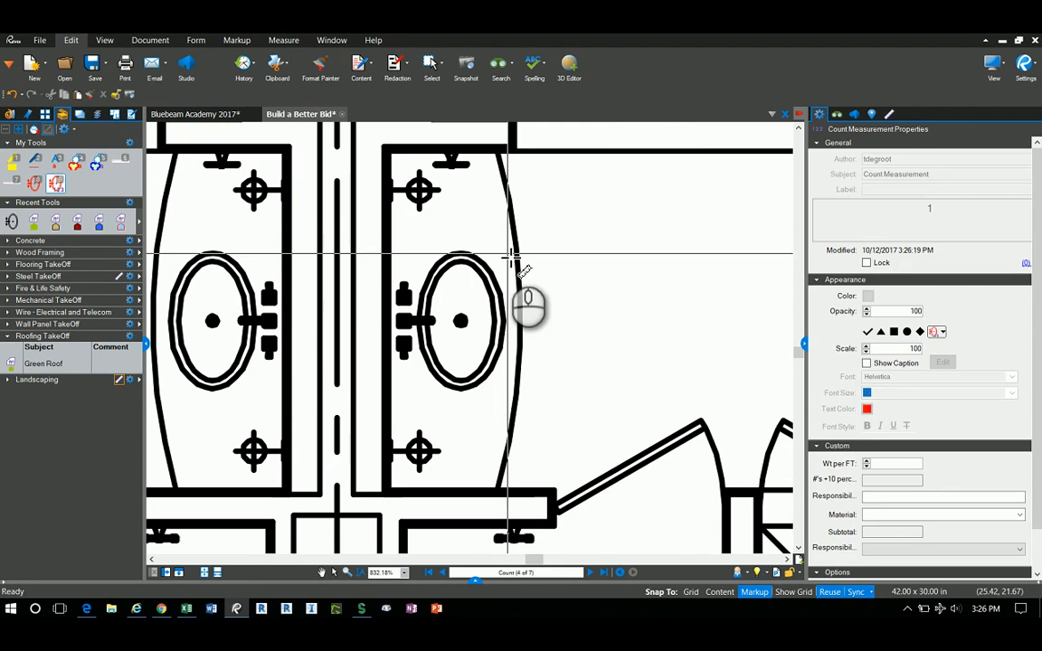
pyautogui.click(561, 241)
pyautogui.click(639, 314)
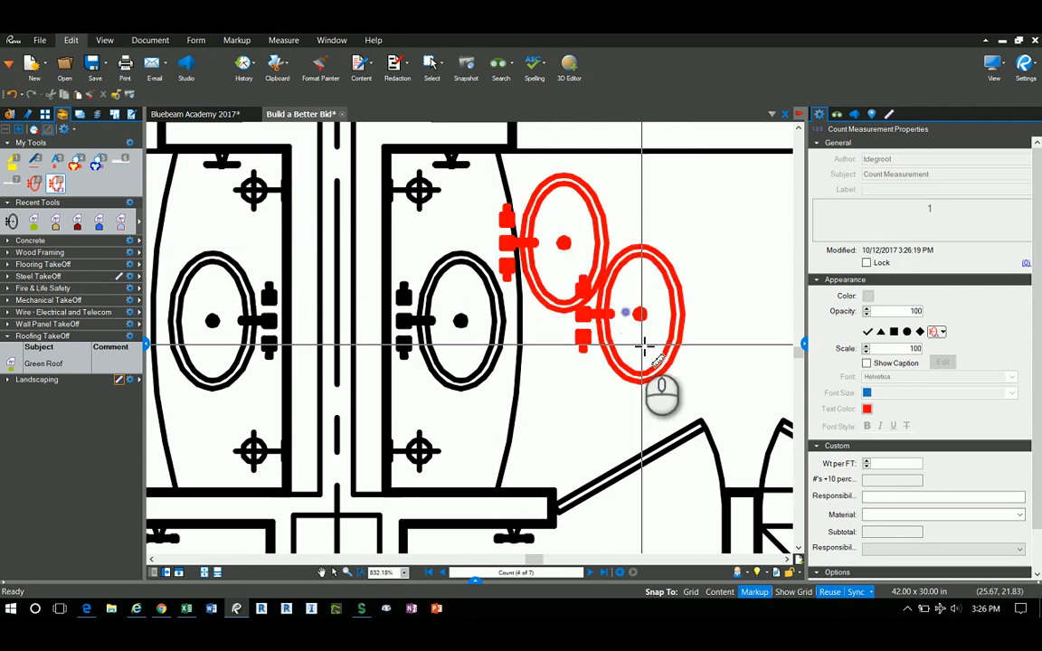
pyautogui.press('Escape')
pyautogui.click(614, 295)
pyautogui.press('Delete')
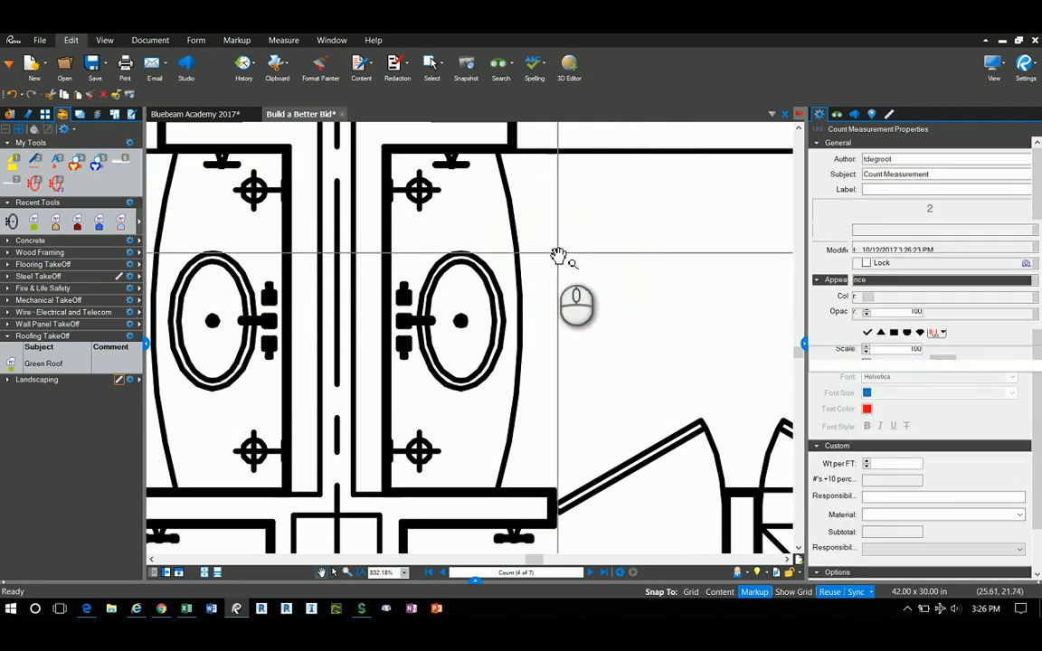
# - Run a visual search of the current Count page for the sink and faucet symbol, captured from one vanity
pyautogui.click(837, 116)
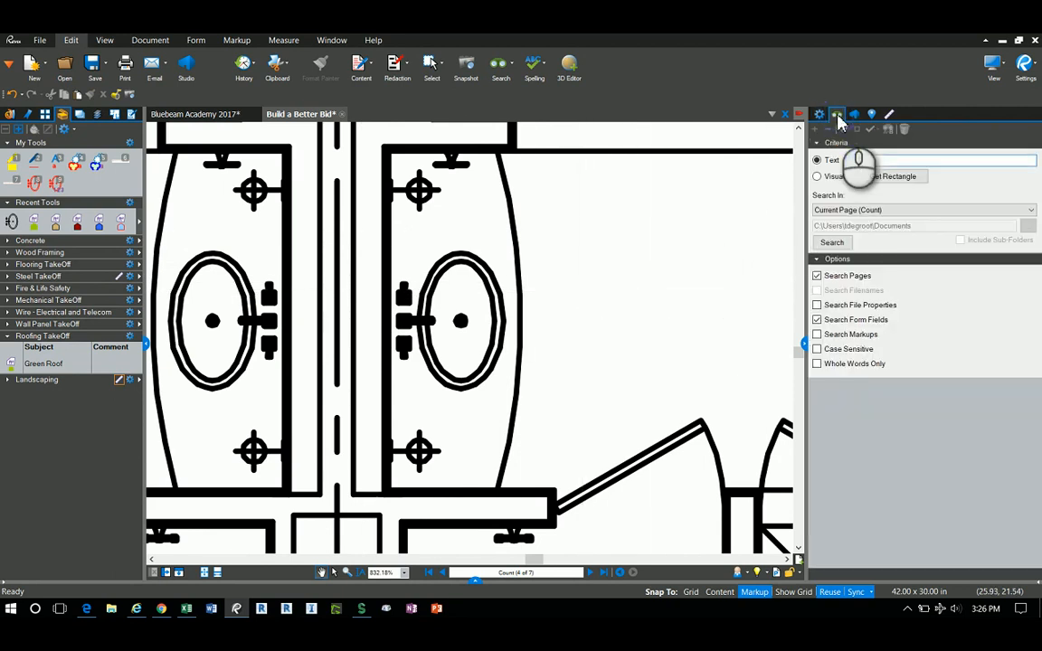
pyautogui.click(899, 181)
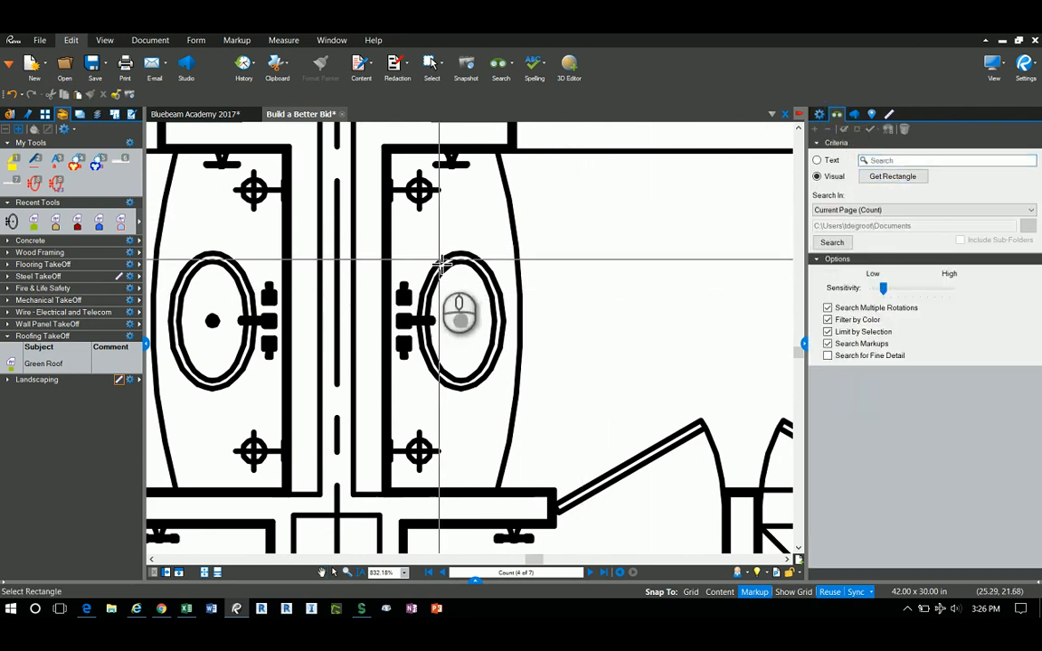
pyautogui.moveTo(396, 250); pyautogui.dragTo(513, 398)
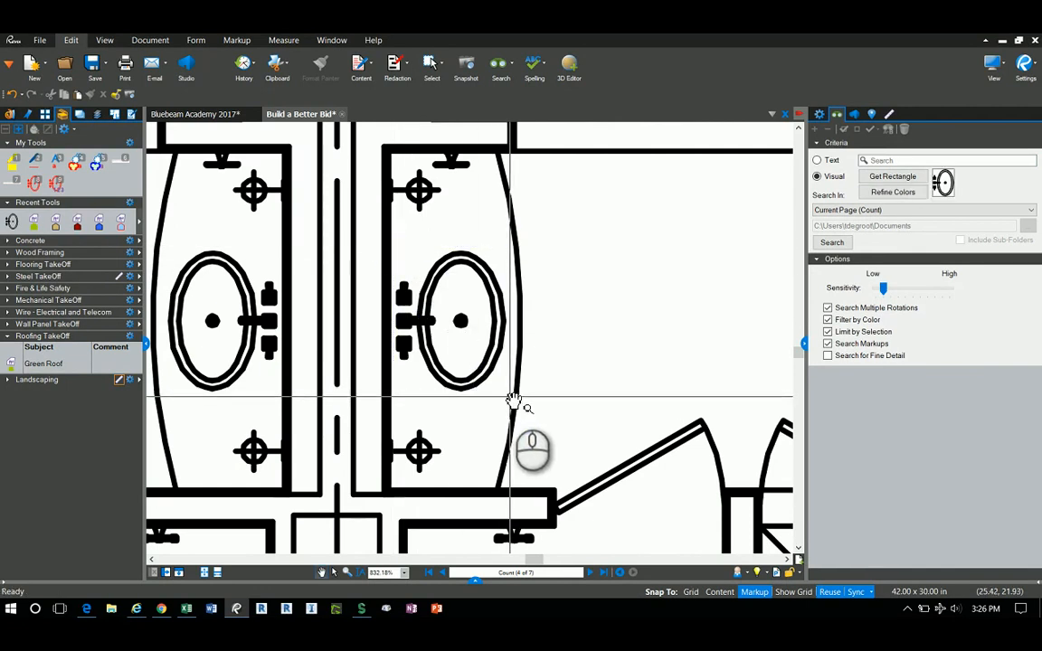
pyautogui.click(834, 245)
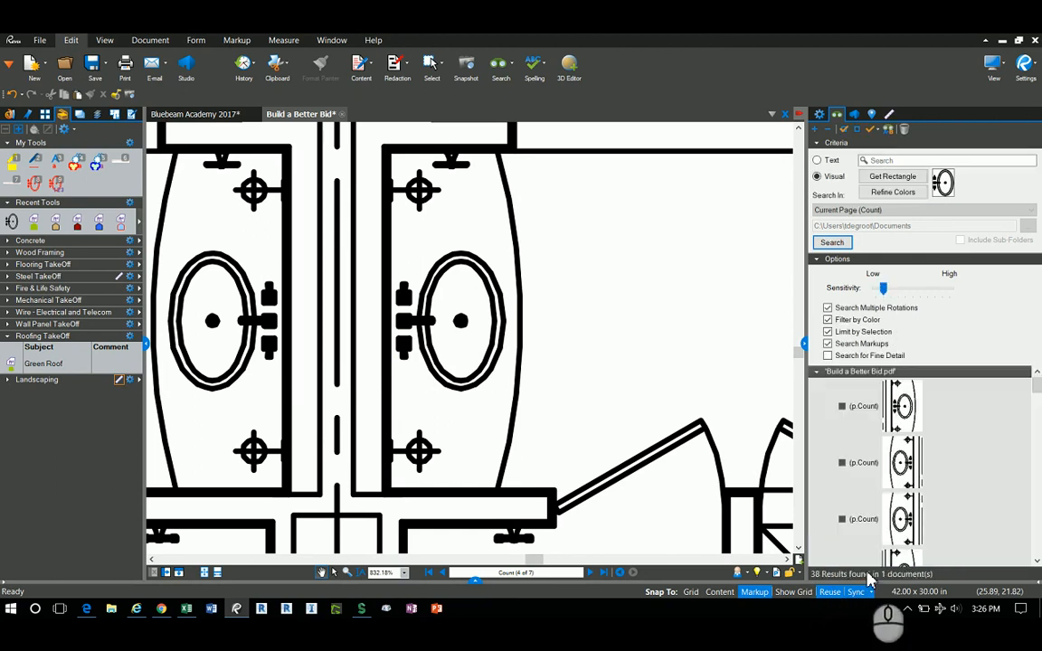
# - Check all the sink search results and apply the Sink Count measurement from the Mechanical TakeOff set to them
pyautogui.moveTo(1039, 391)
pyautogui.mouseDown()
pyautogui.moveTo(1037, 553)
pyautogui.moveTo(1039, 385)
pyautogui.mouseUp()
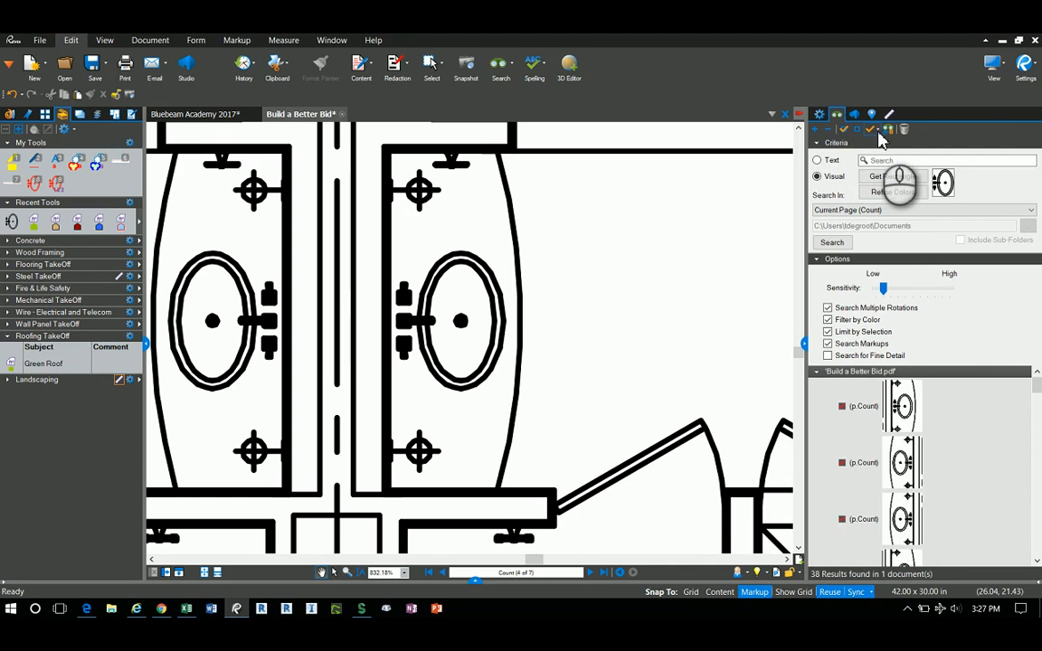
pyautogui.click(873, 131)
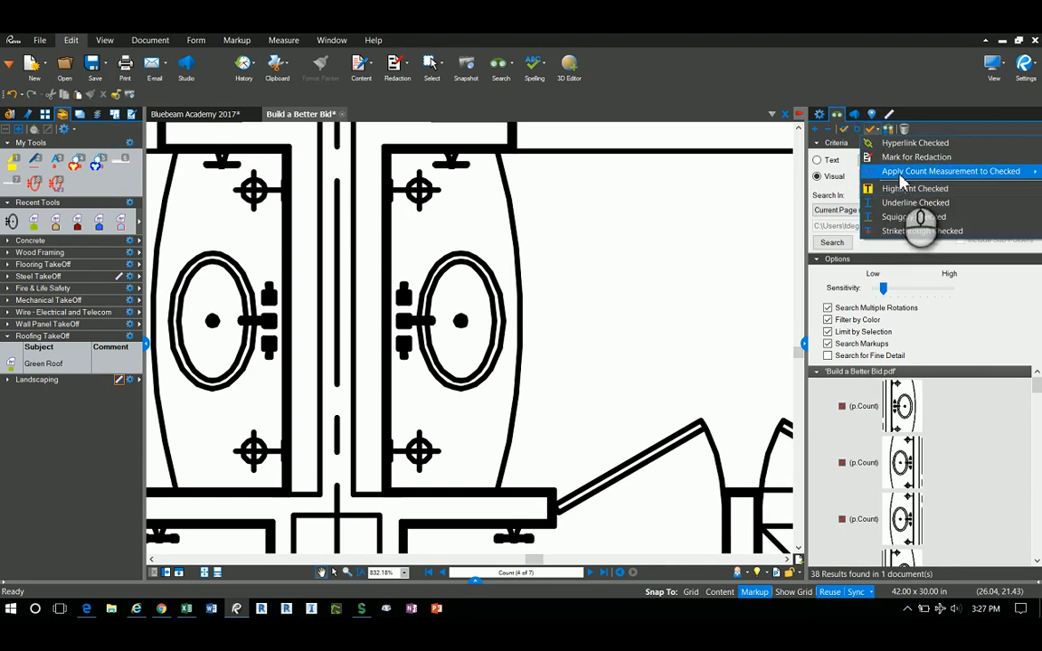
pyautogui.moveTo(896, 180)
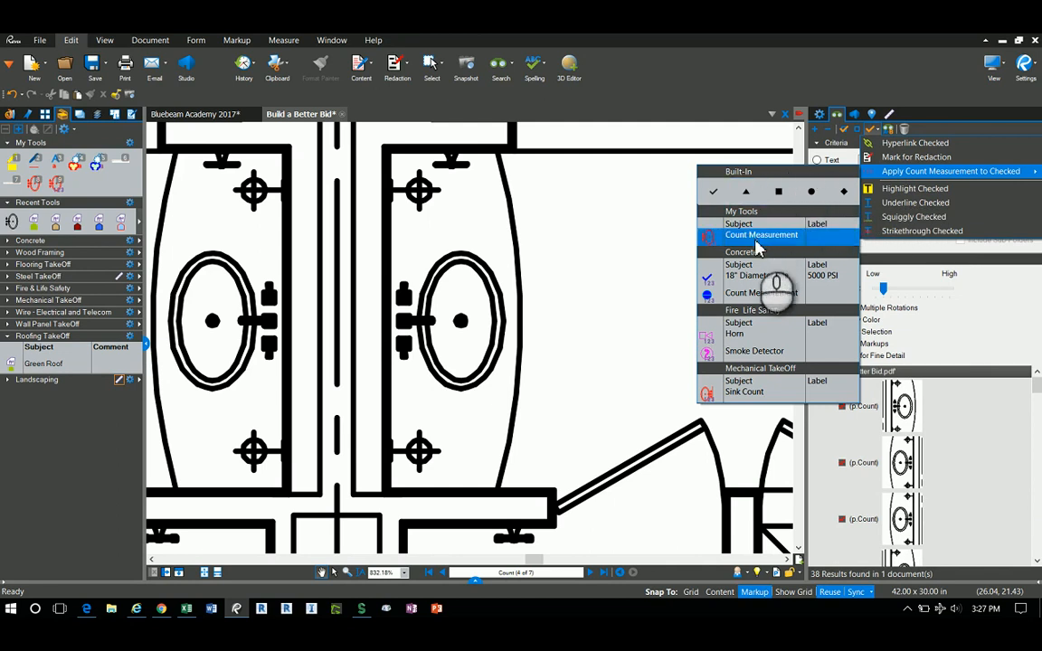
pyautogui.click(744, 394)
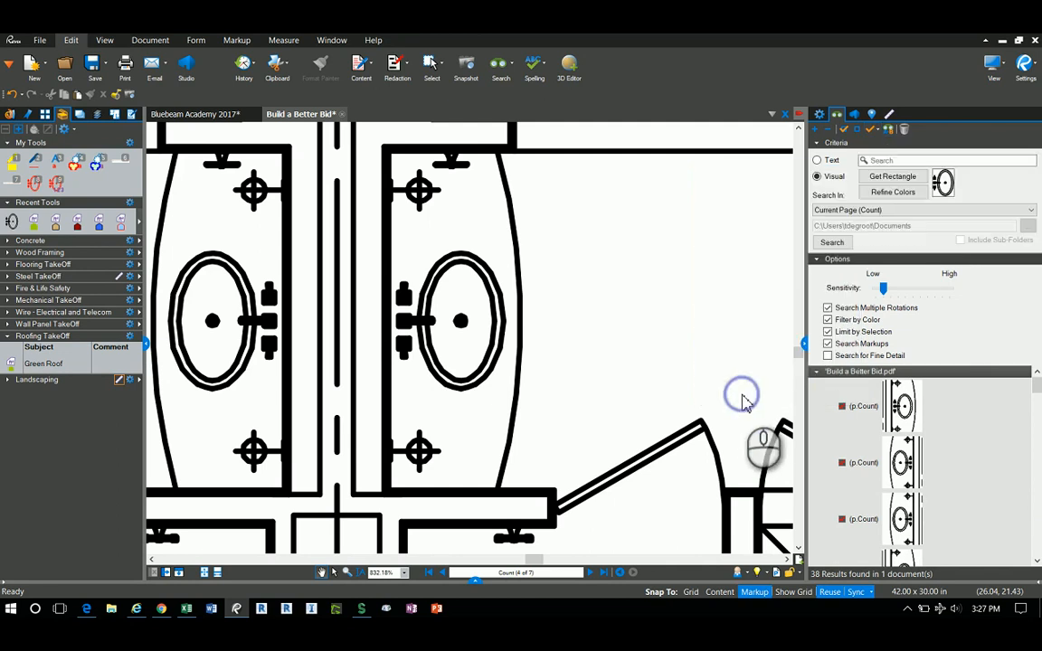
pyautogui.scroll(-10, 530, 342)
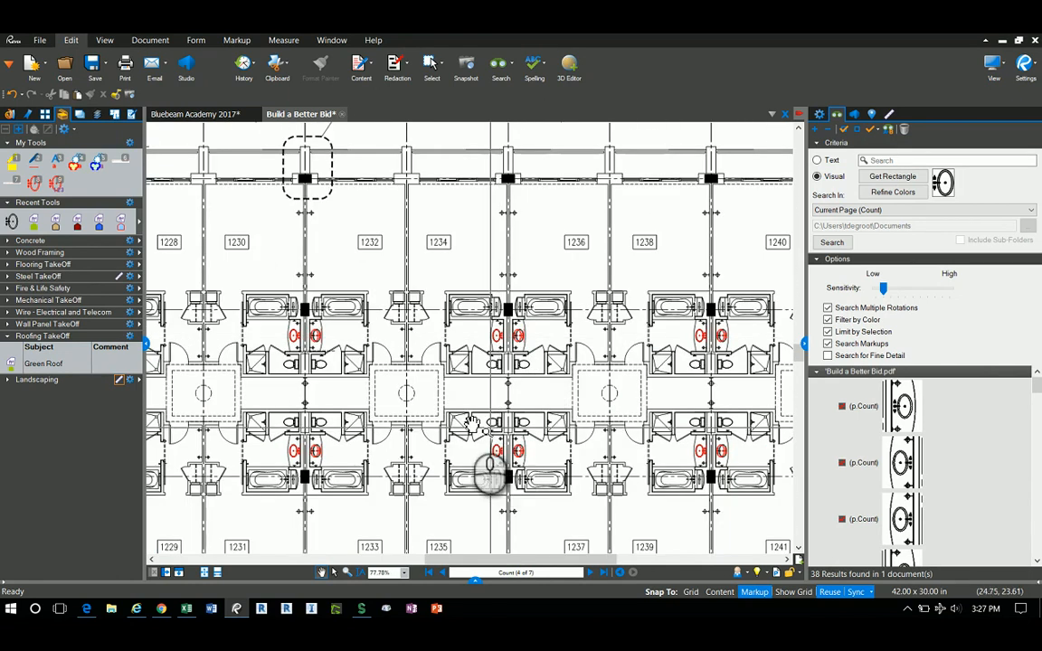
pyautogui.moveTo(441, 393); pyautogui.dragTo(621, 396)
pyautogui.moveTo(366, 362)
pyautogui.mouseDown()
pyautogui.moveTo(441, 358)
pyautogui.moveTo(518, 335)
pyautogui.moveTo(574, 416)
pyautogui.moveTo(481, 396)
pyautogui.moveTo(493, 420)
pyautogui.mouseUp()
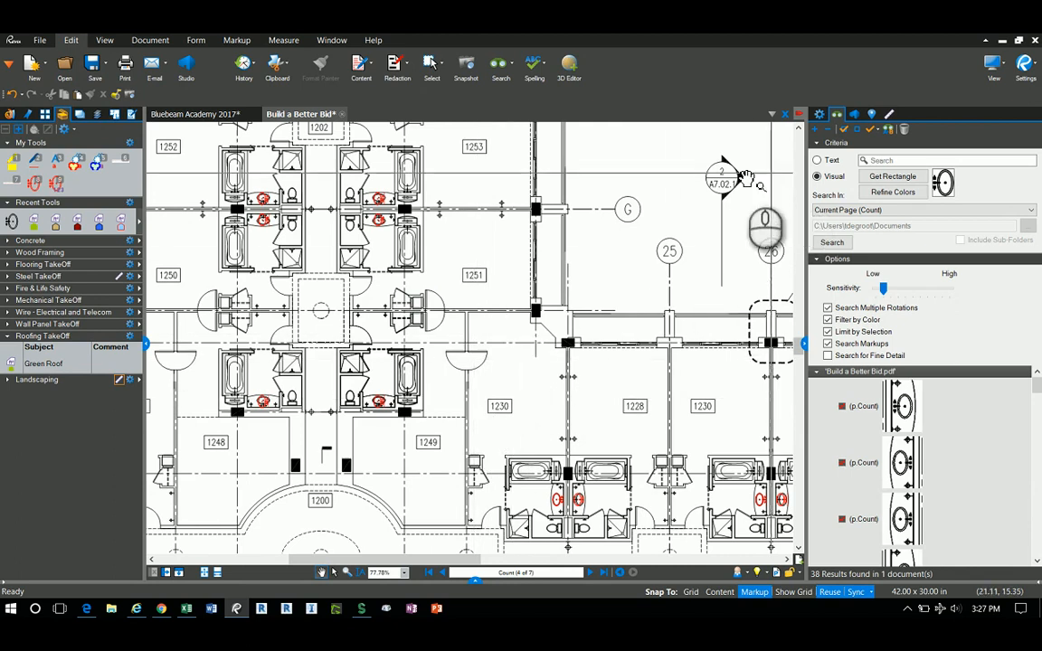
# - Check off Custom Count Tools in the Bluebeam Academy 2017 outline and follow its Split / Resume / Merge link to the Area Measurement page
pyautogui.click(201, 118)
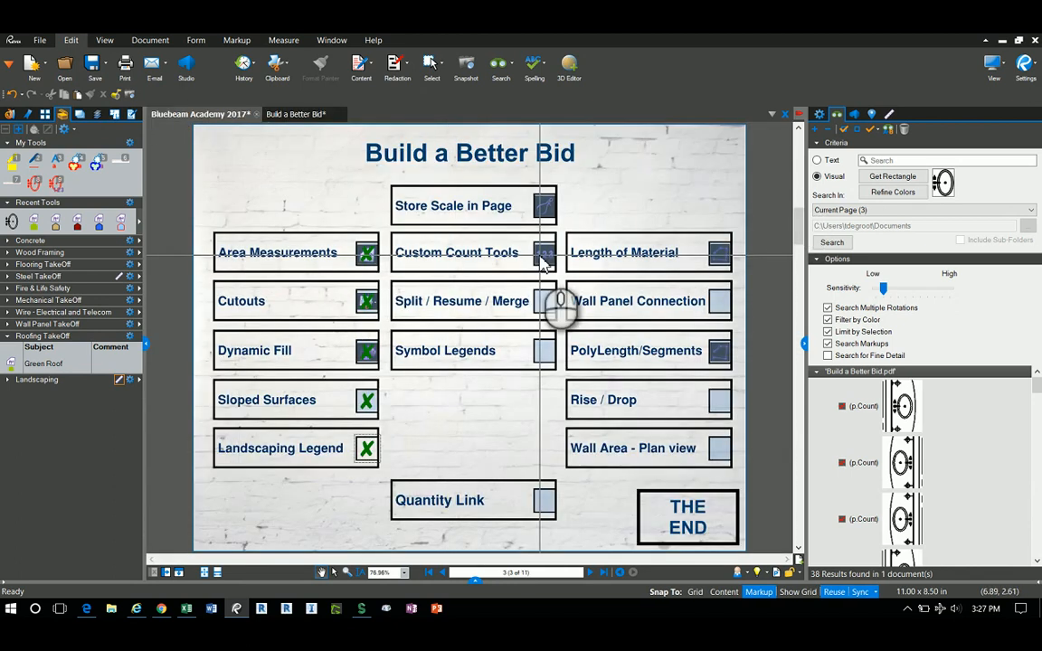
pyautogui.click(545, 256)
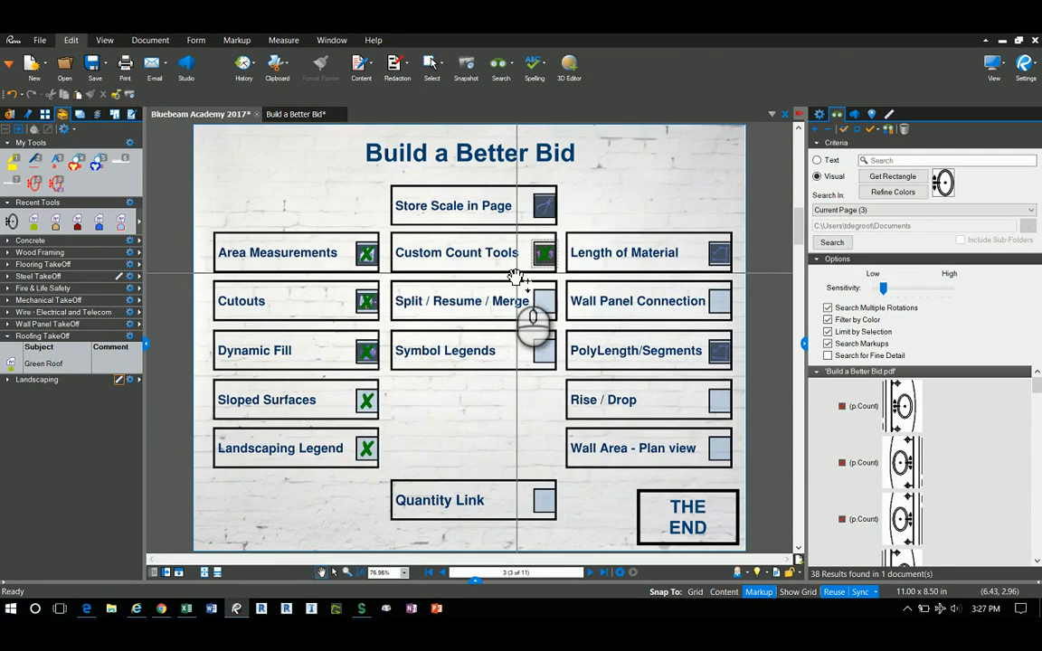
pyautogui.click(469, 307)
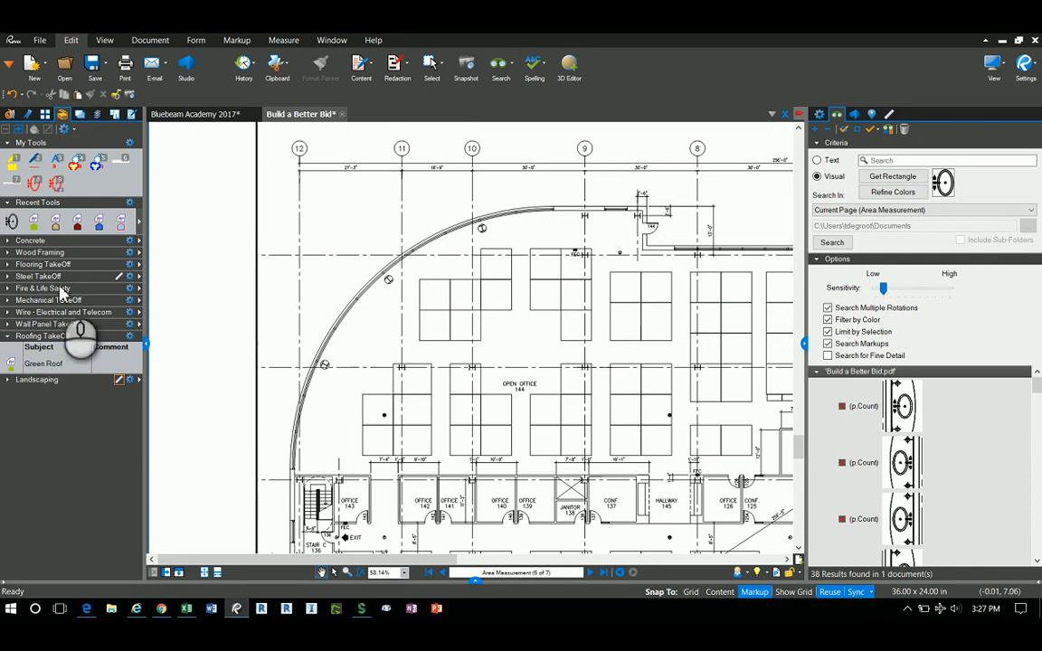
# - Place five Horn counts from the Fire & Life Safety set, four along the open office's curved wall and one near door 144
pyautogui.click(7, 338)
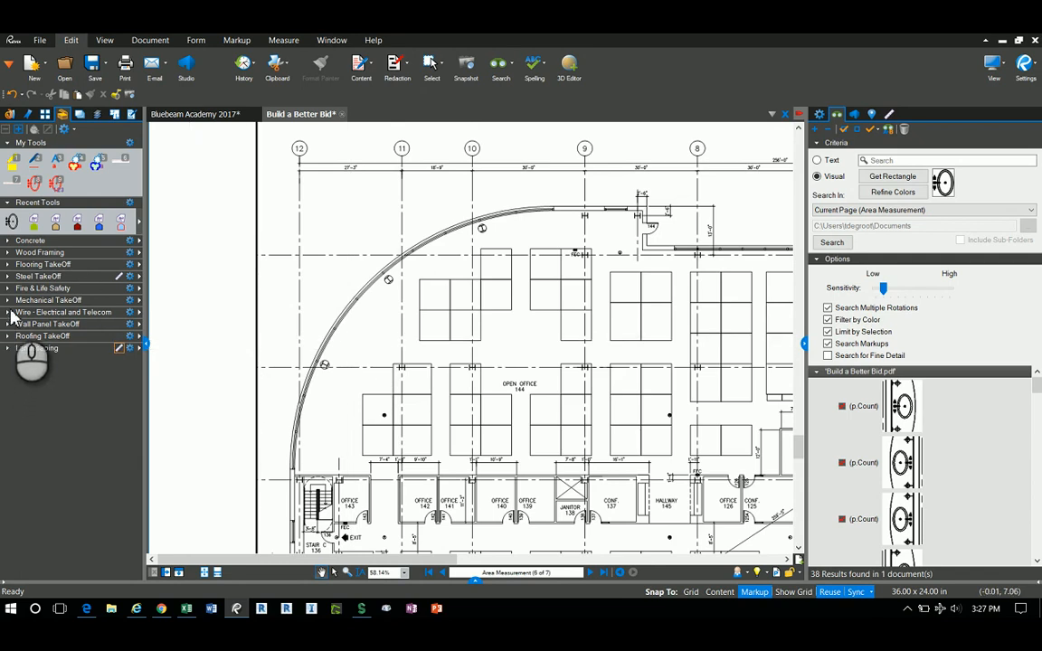
pyautogui.click(10, 290)
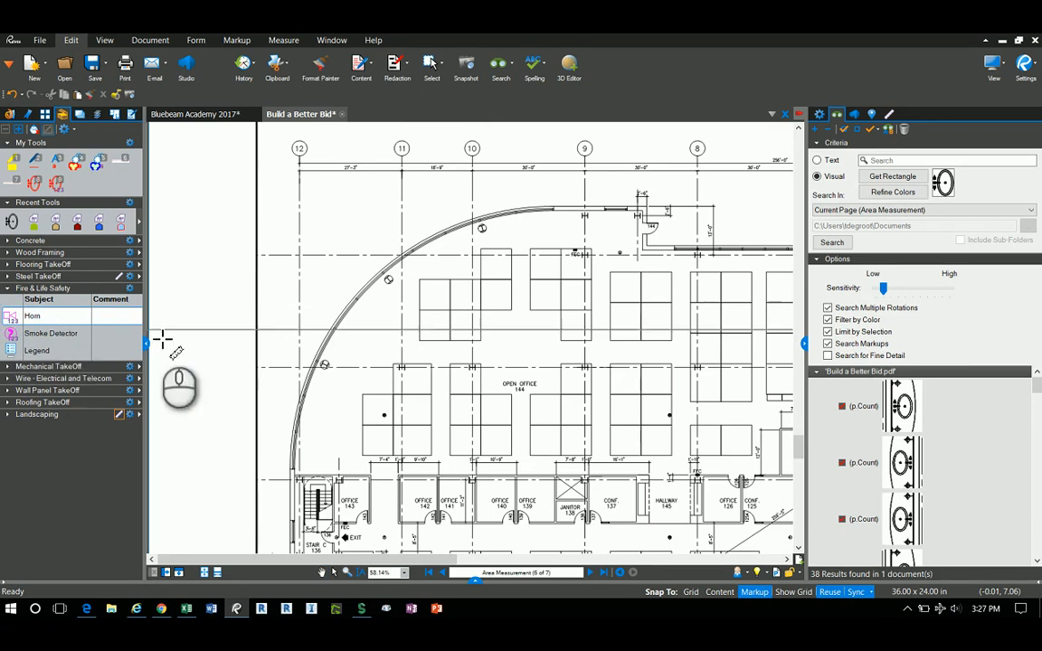
pyautogui.click(306, 467)
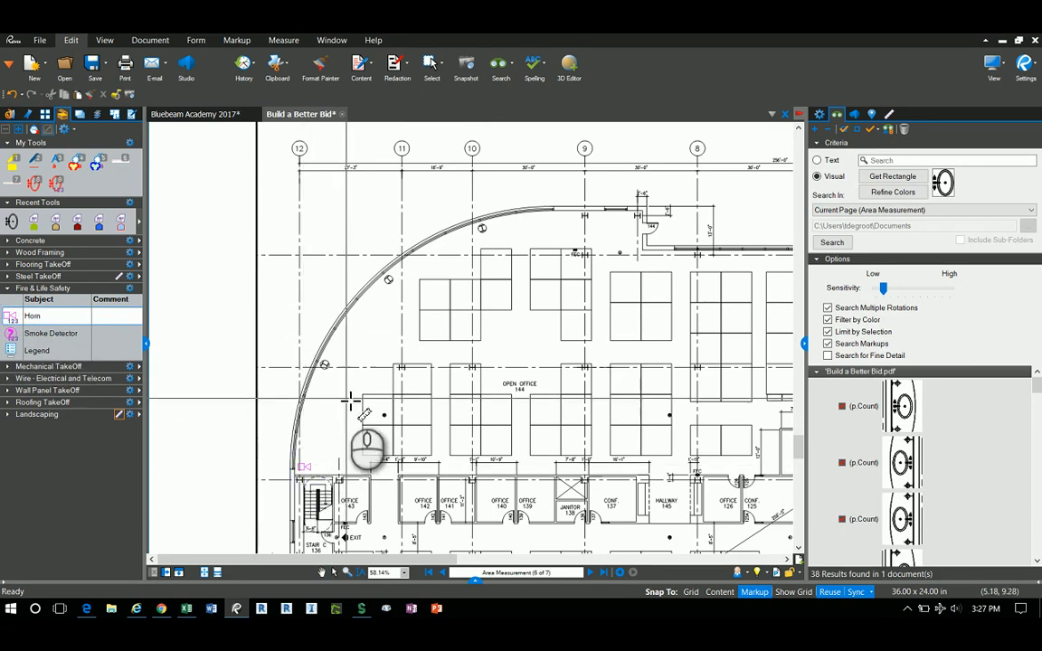
pyautogui.click(341, 357)
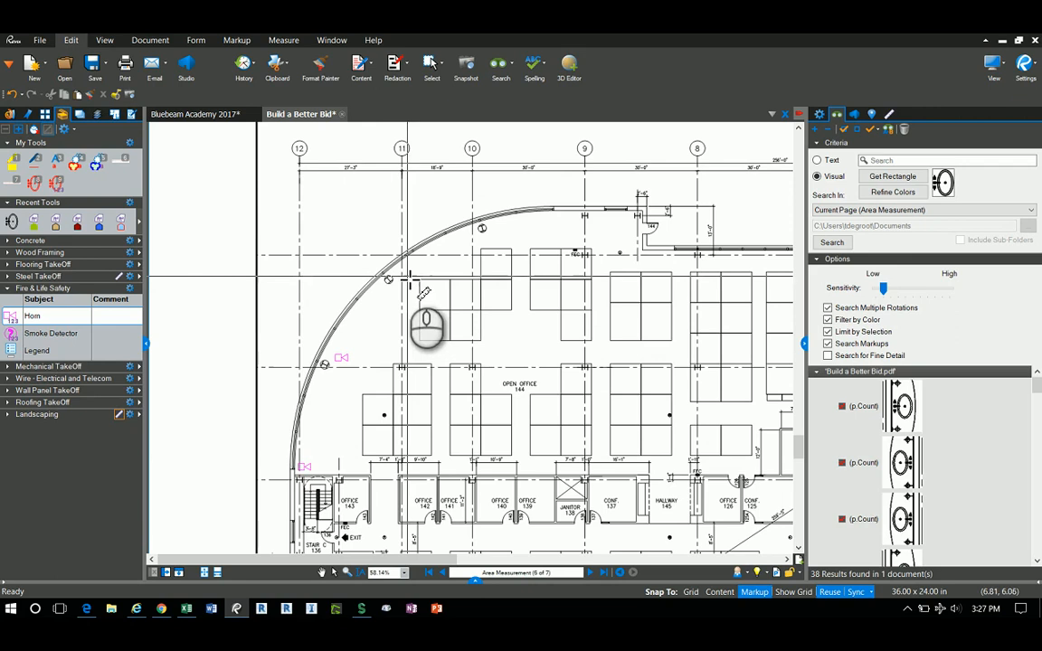
pyautogui.click(403, 274)
pyautogui.click(499, 229)
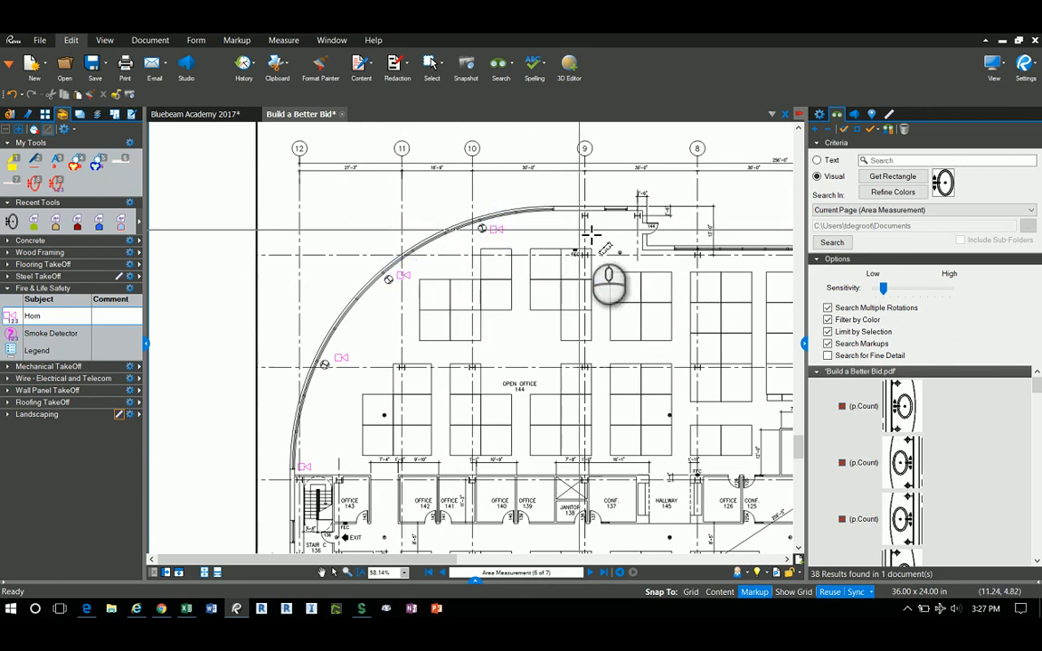
pyautogui.click(656, 257)
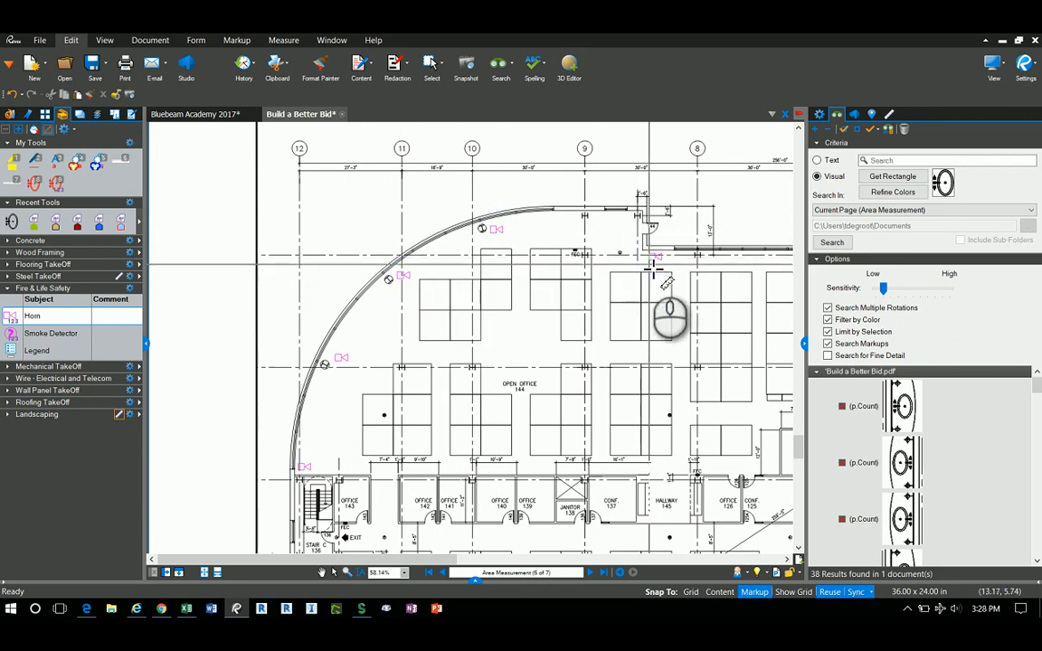
# - Place eight Smoke Detector counts from the Fire & Life Safety set across the workstation blocks of open office 144
pyautogui.click(27, 334)
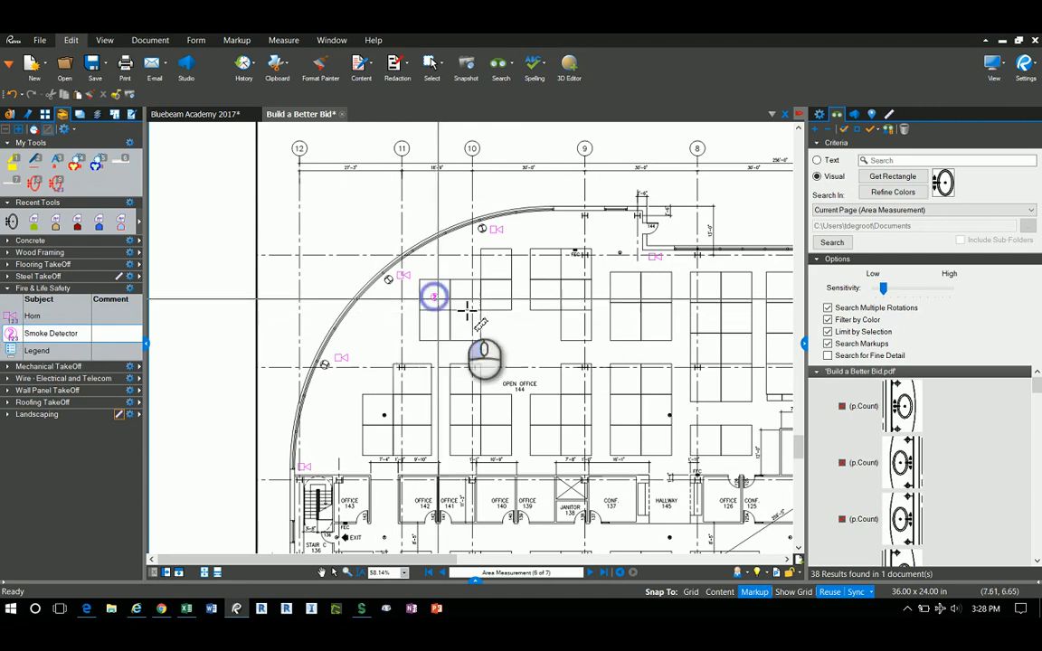
pyautogui.click(575, 296)
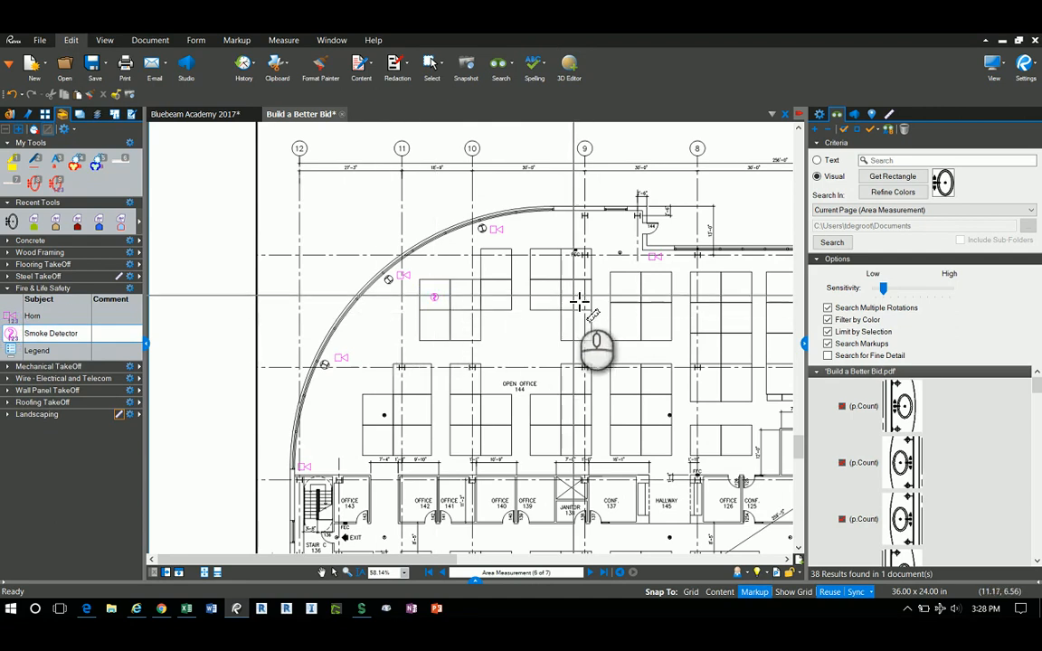
pyautogui.click(708, 295)
pyautogui.click(711, 440)
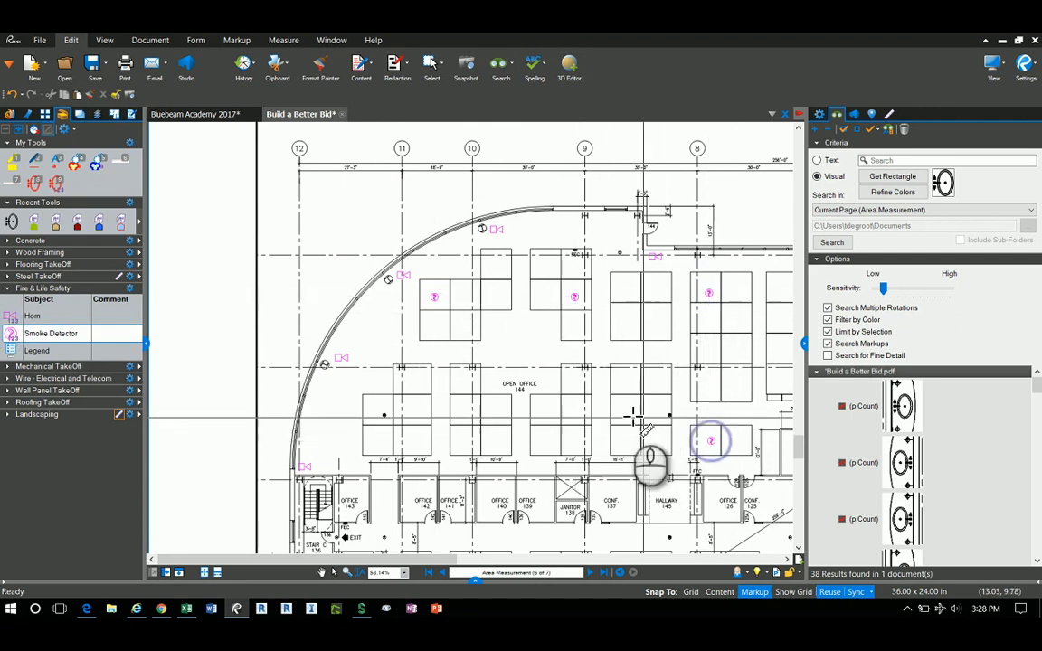
pyautogui.click(627, 412)
pyautogui.click(543, 441)
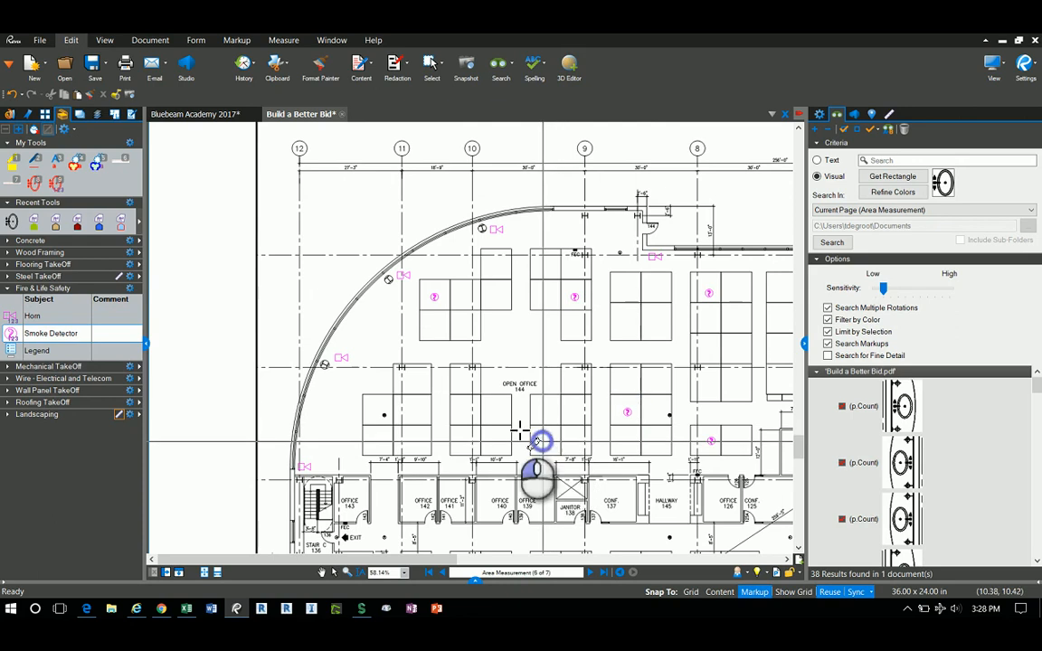
pyautogui.click(461, 411)
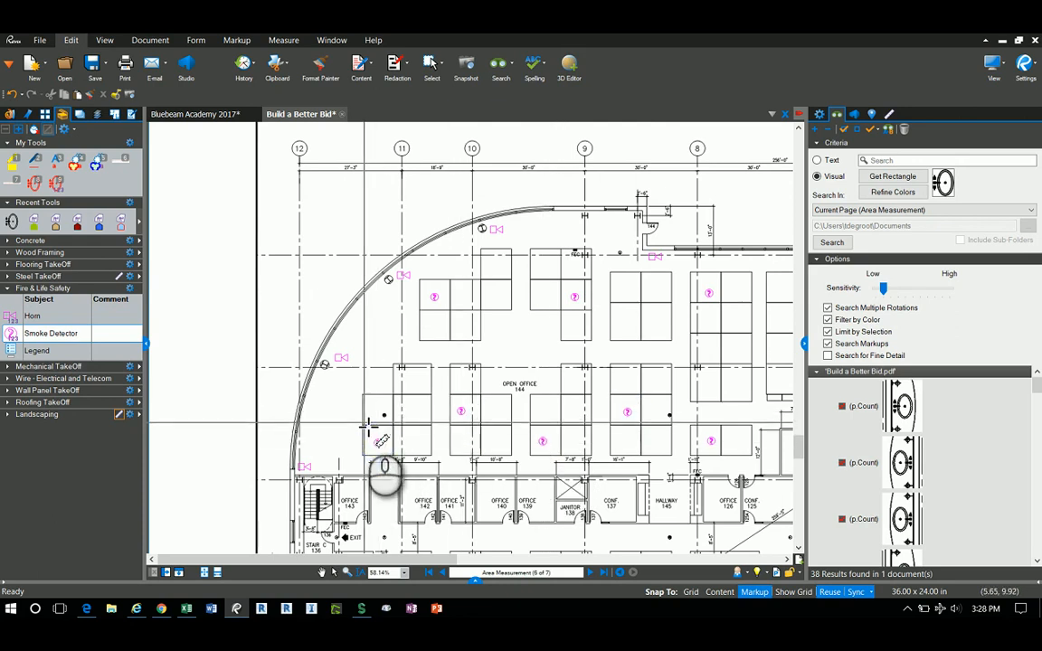
pyautogui.click(378, 443)
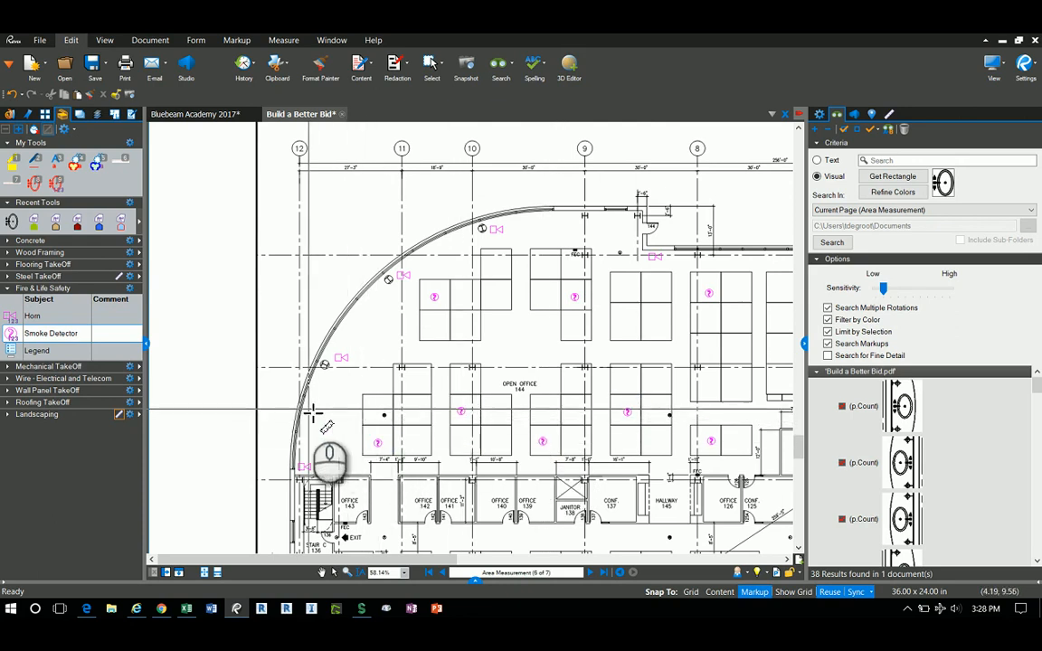
# - Split the horn on the curved wall between grids 12 and 11 out of the Horn count, then select the remaining group
pyautogui.scroll(-1, 312, 414)
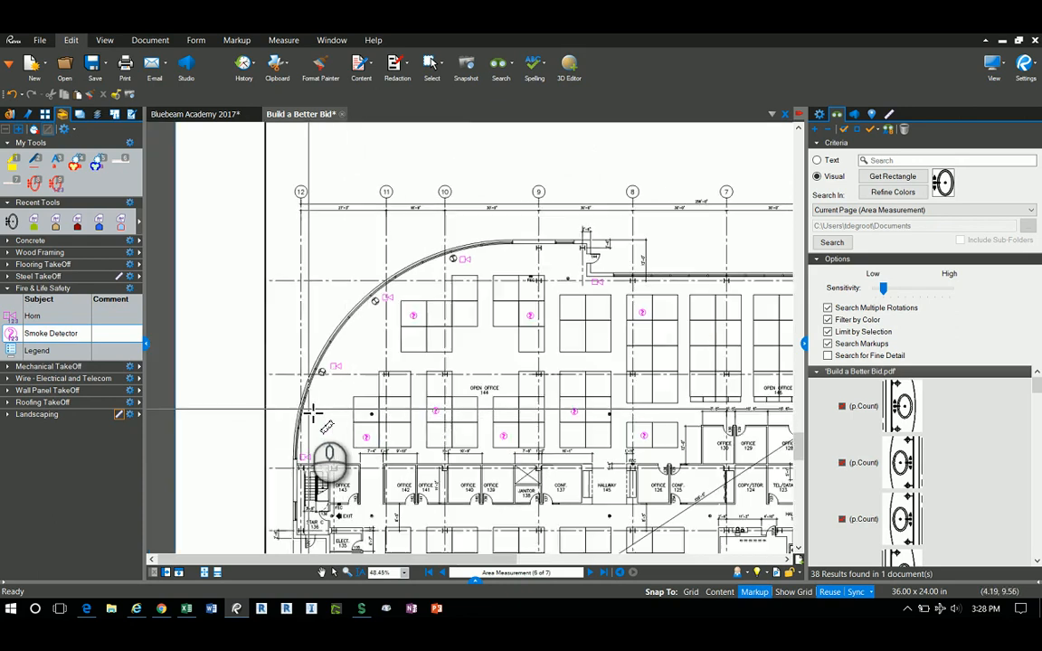
pyautogui.click(347, 360)
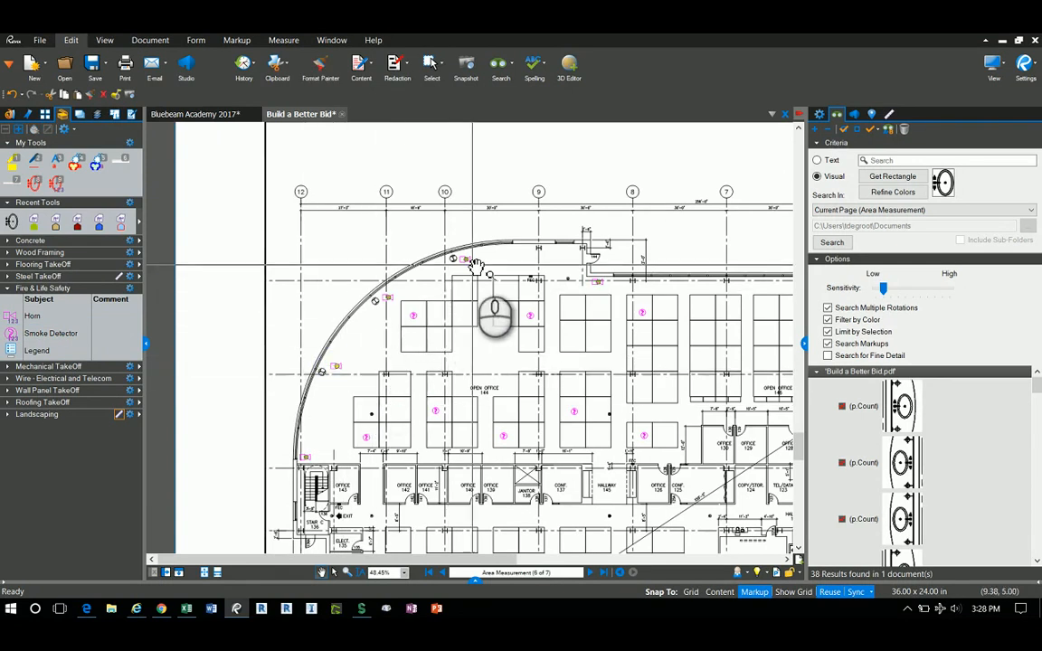
pyautogui.rightClick(336, 371)
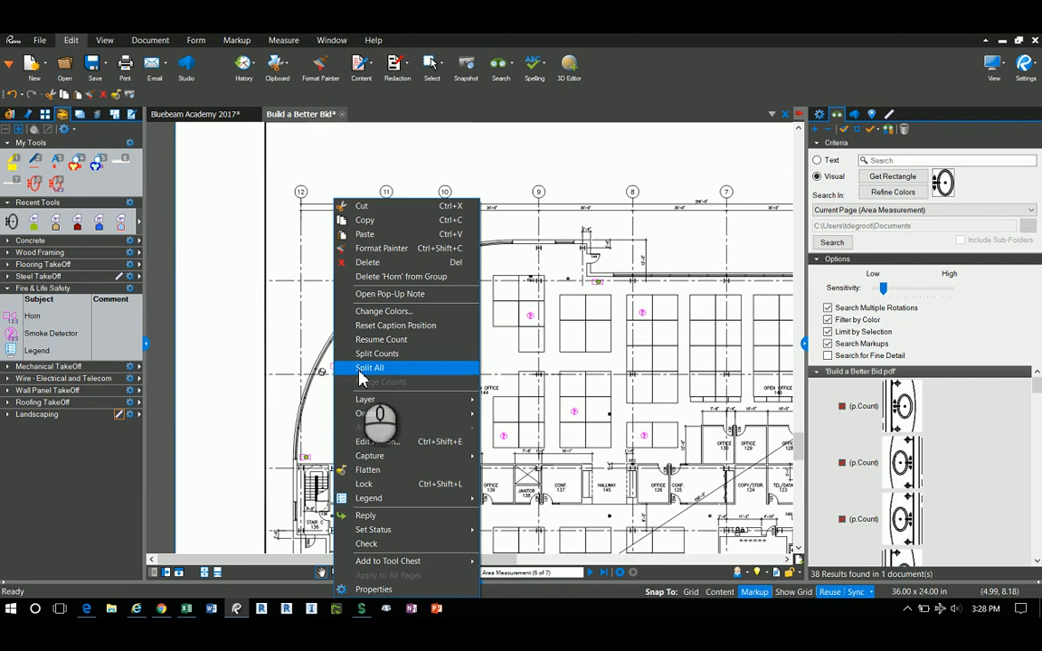
pyautogui.click(379, 357)
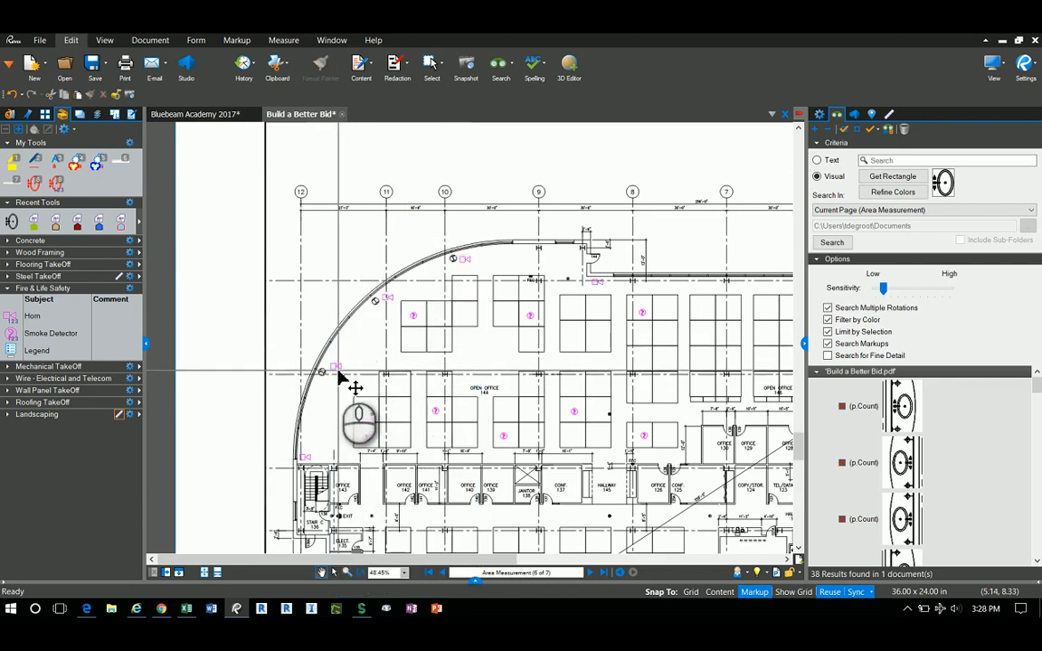
pyautogui.click(305, 457)
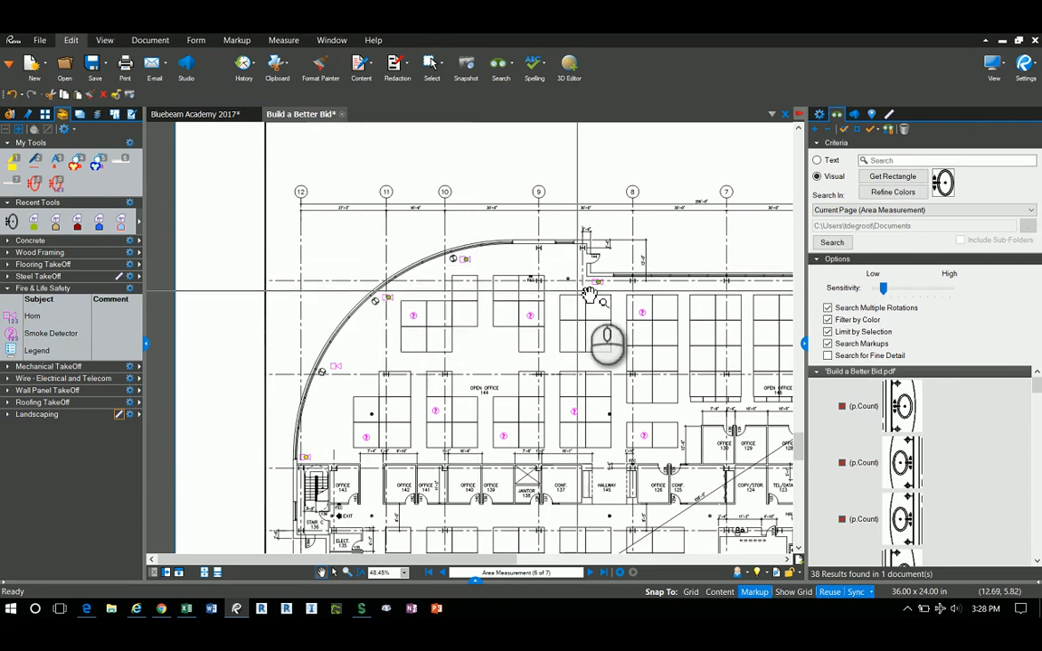
# - Resume the count from the split-off horn and add two more horns in its row, at grid lines 11 and 10
pyautogui.rightClick(342, 376)
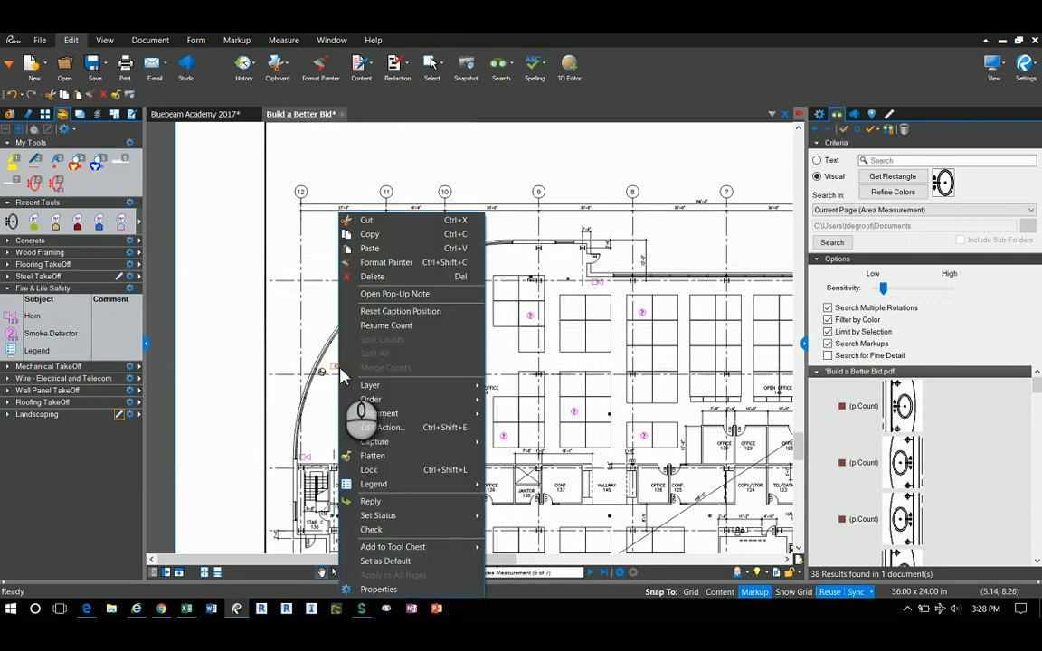
pyautogui.click(398, 326)
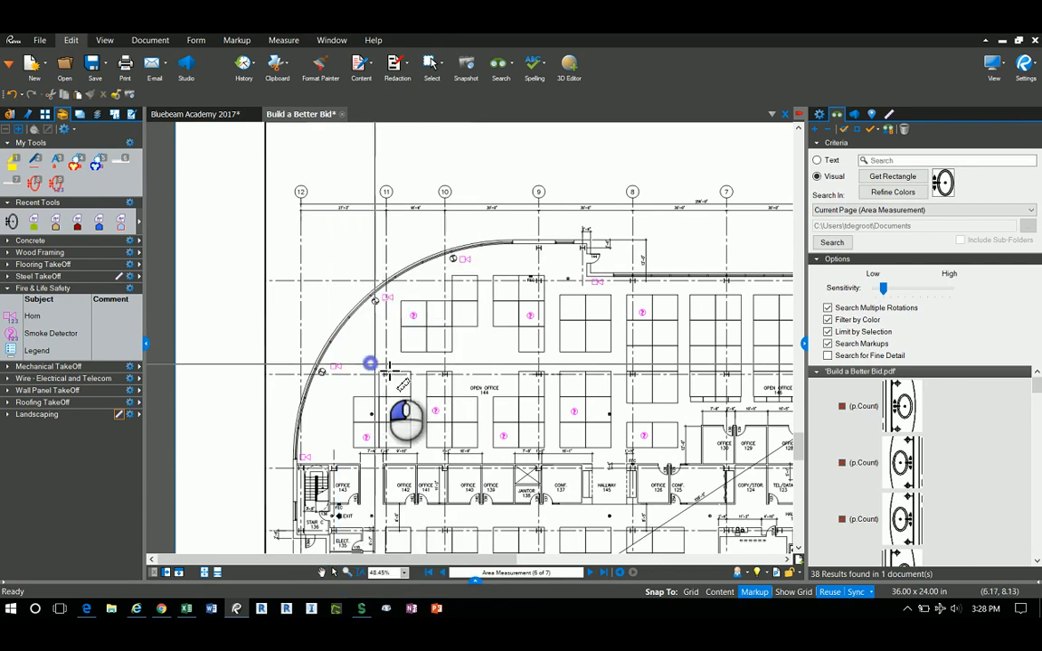
pyautogui.click(442, 365)
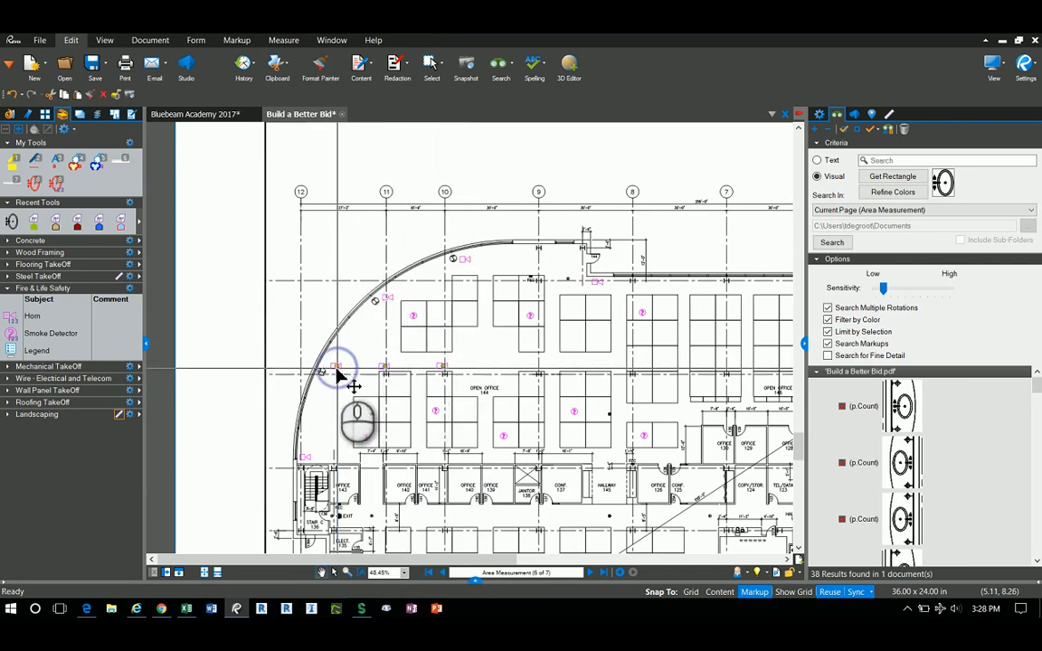
# - Select both Horn count groups in open office 144 and merge them into one count
pyautogui.scroll(1, 348, 388)
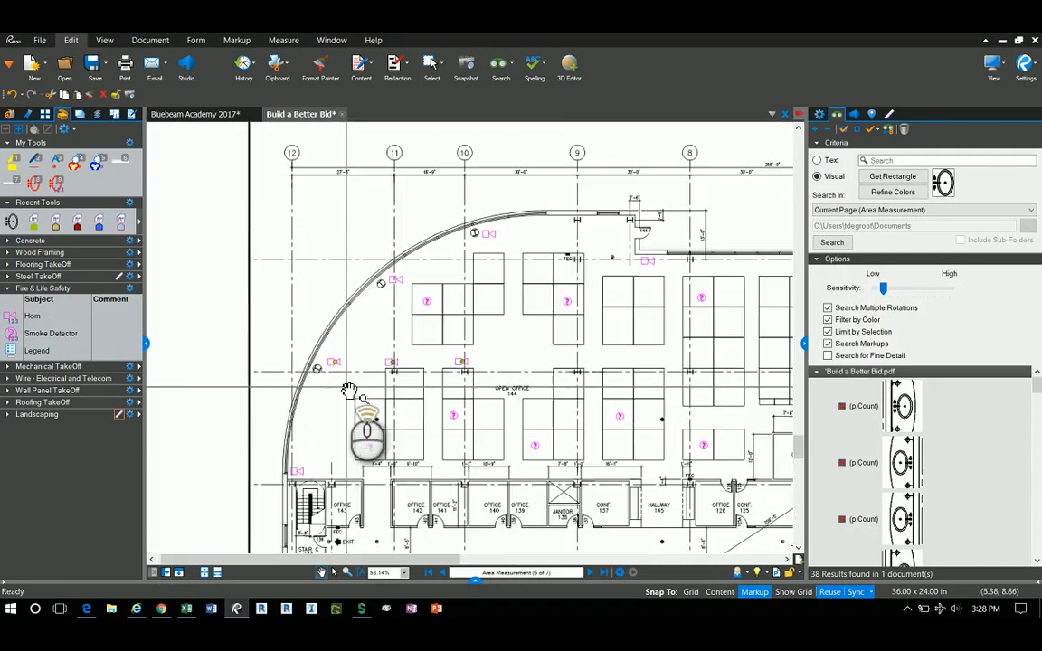
pyautogui.scroll(3, 349, 389)
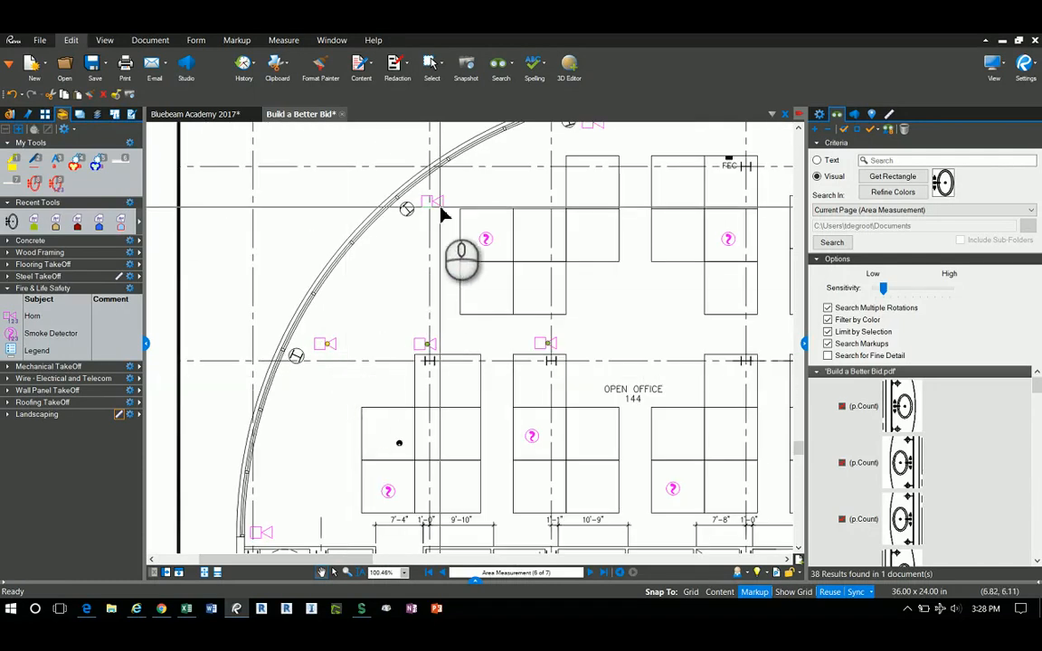
pyautogui.click(435, 204)
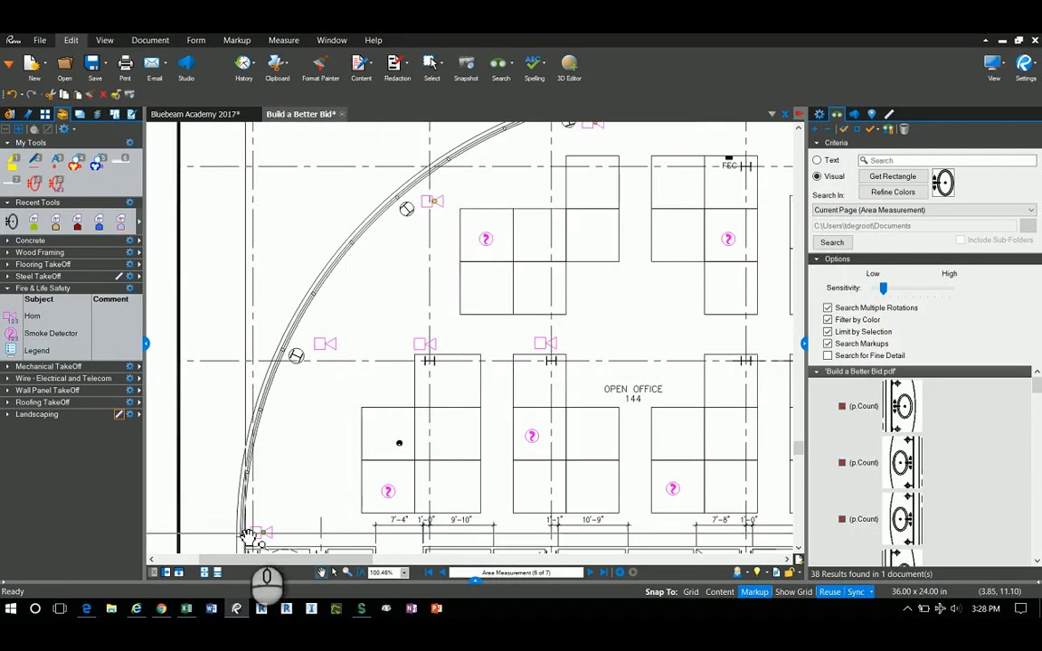
pyautogui.scroll(-3, 248, 536)
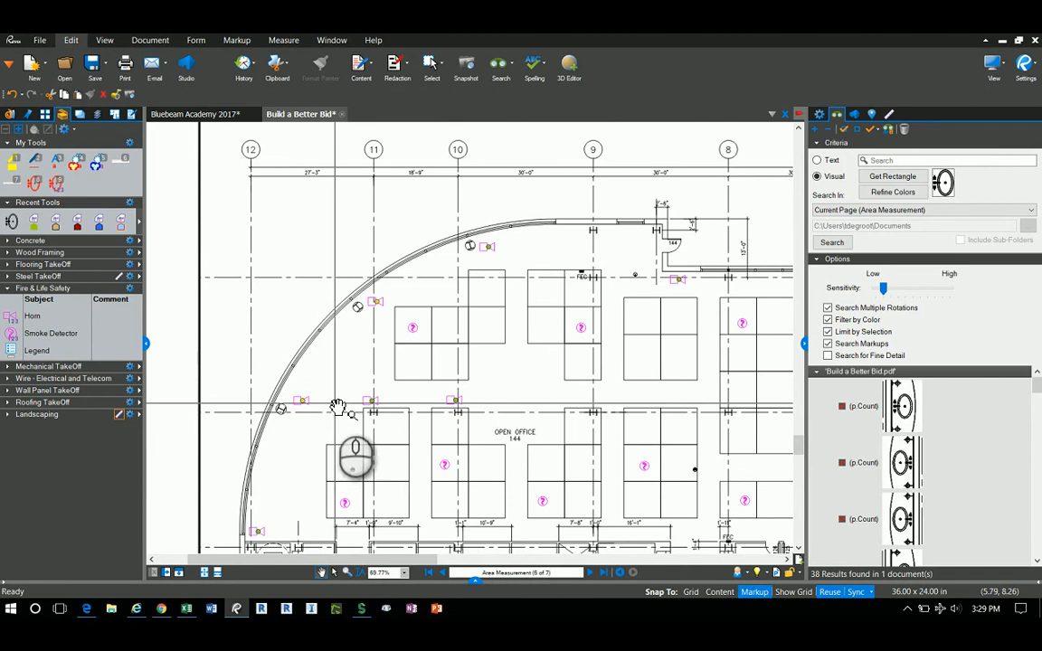
pyautogui.rightClick(297, 405)
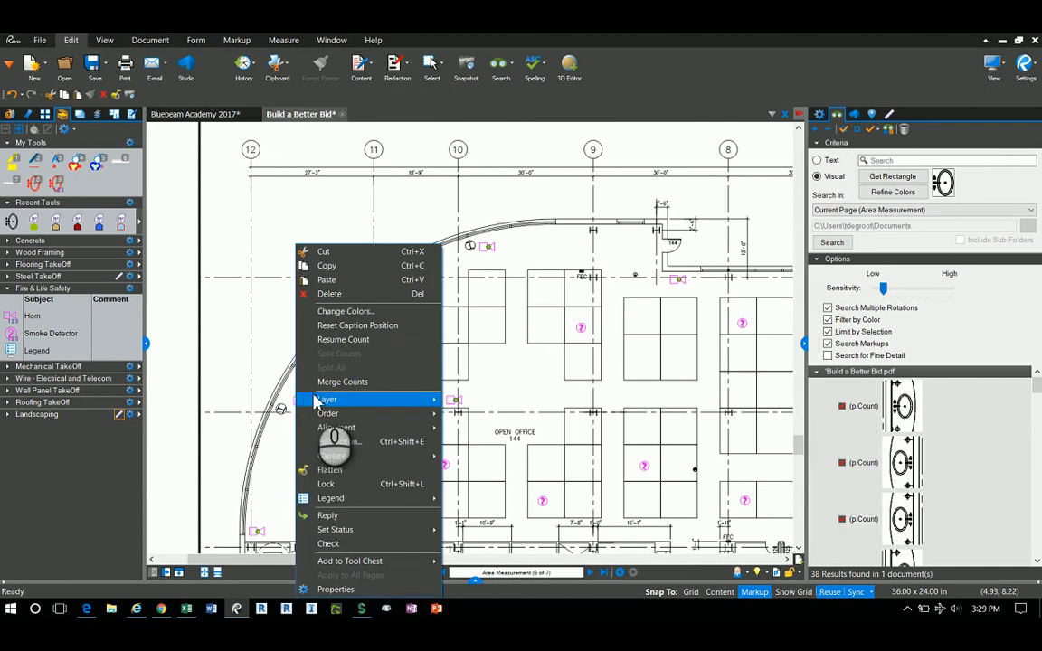
pyautogui.click(327, 382)
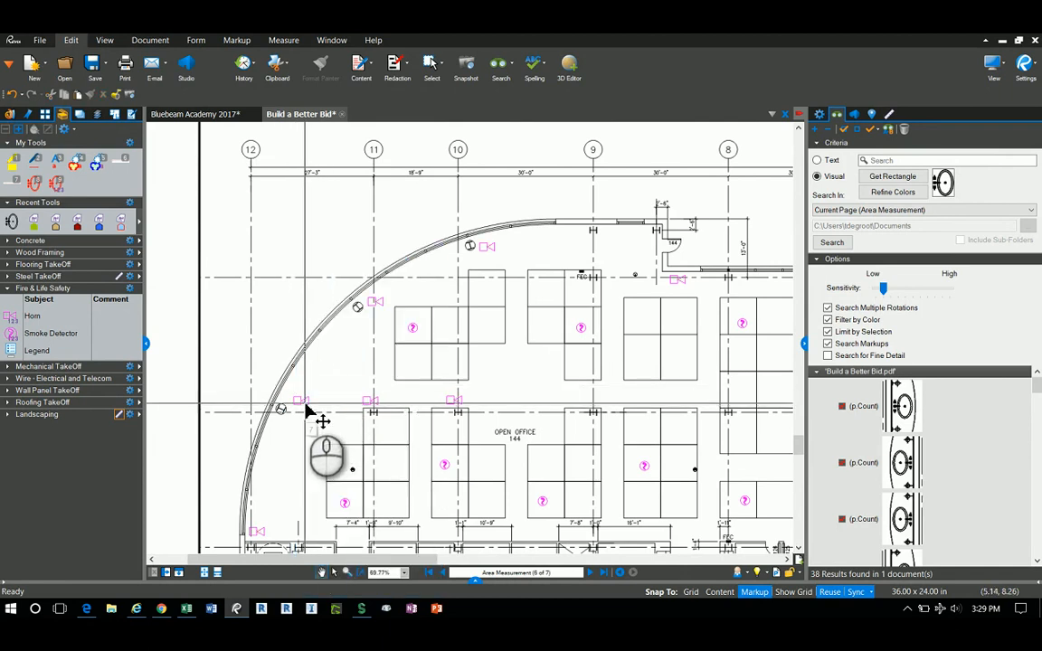
pyautogui.click(305, 405)
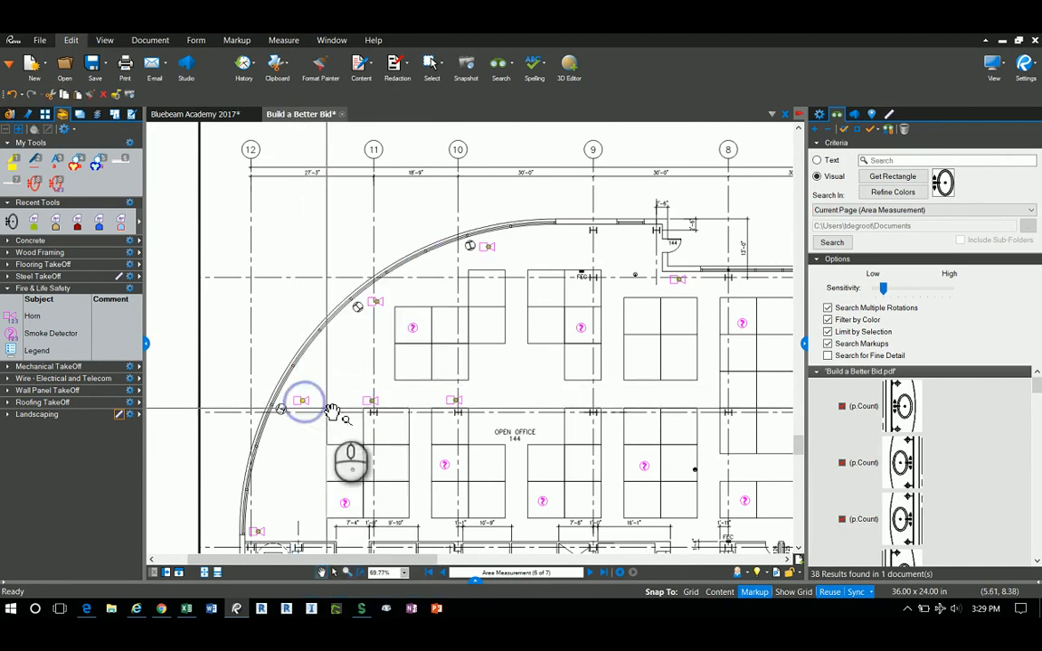
# - Collapse the Fire & Life Safety set, check off Split / Resume / Merge in the Bluebeam Academy 2017 outline and follow its Symbol Legends link
pyautogui.click(8, 288)
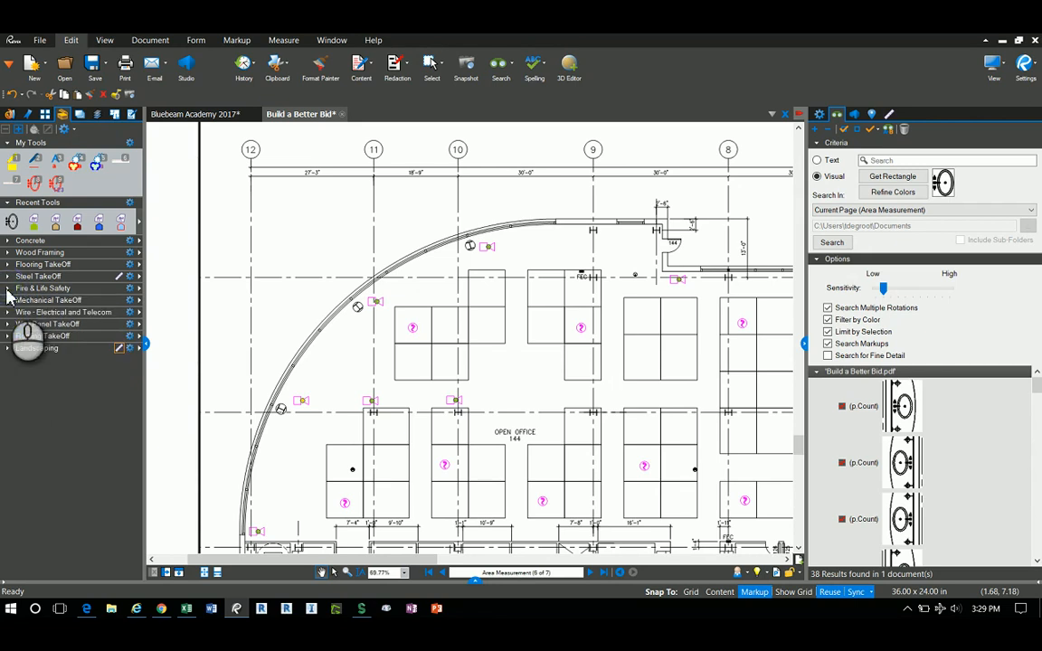
pyautogui.click(234, 120)
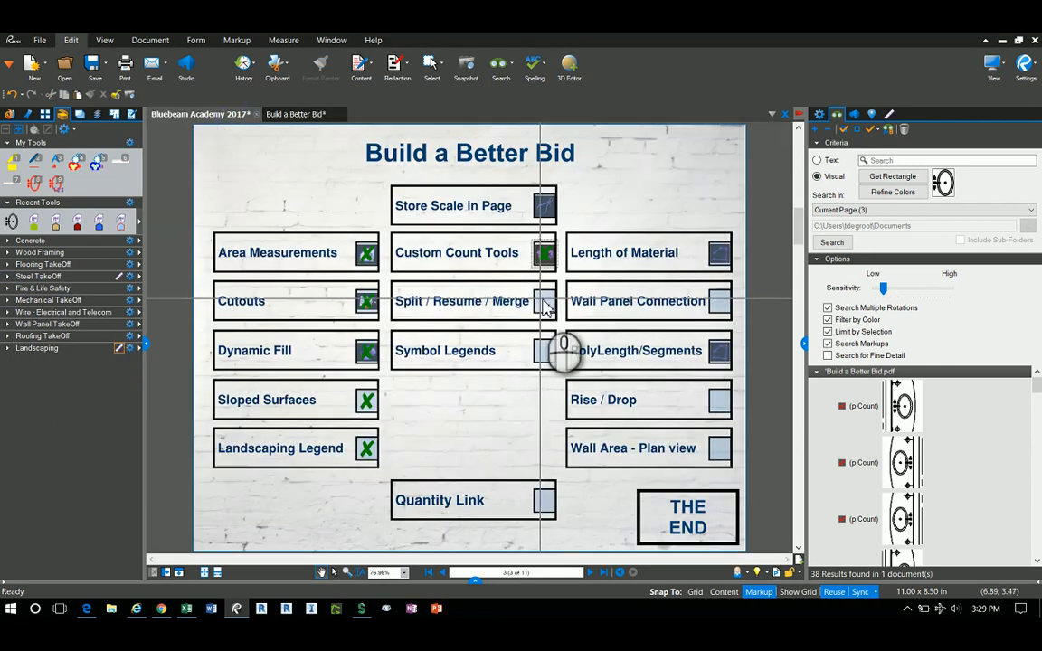
pyautogui.click(453, 352)
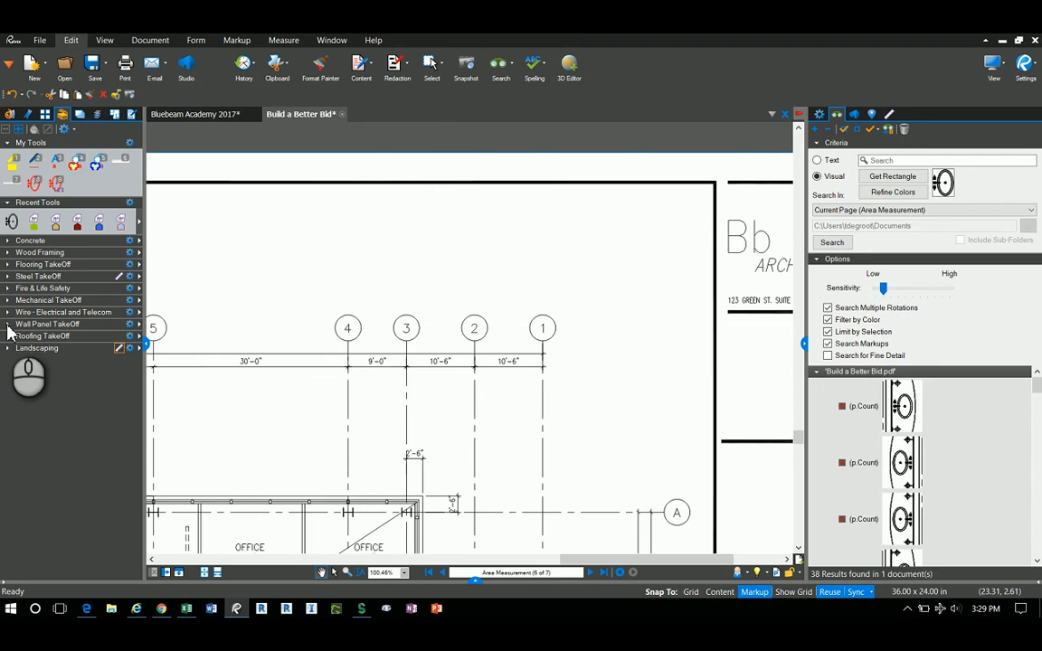
# - Place the Fire & Life Safety legend in the sheet's upper-right corner above grid lines 1 to 3 and shrink it slightly
pyautogui.click(6, 289)
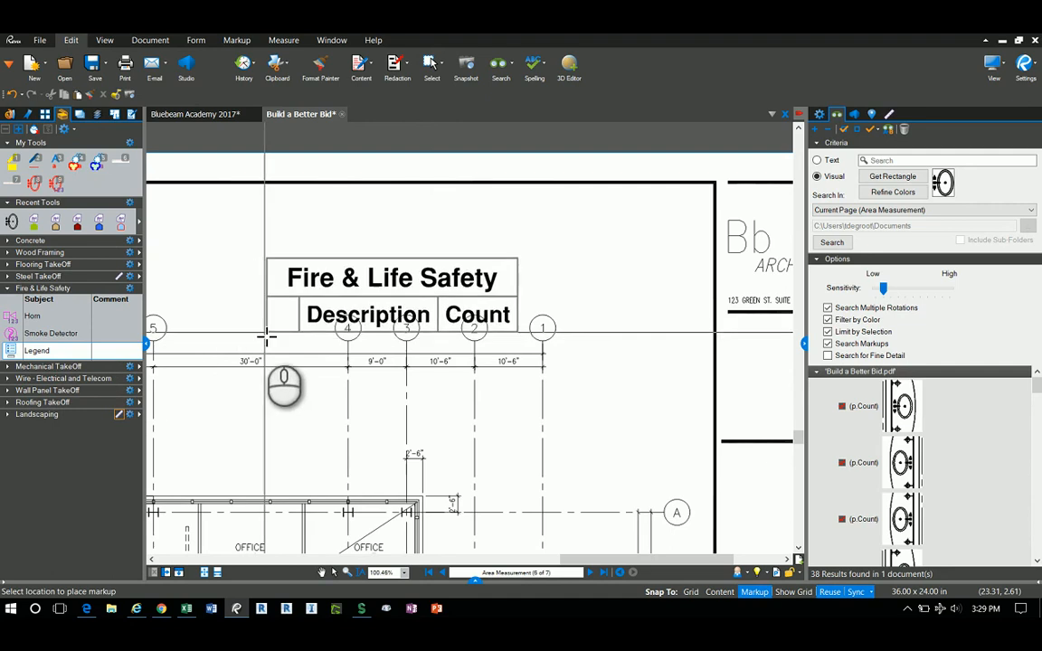
pyautogui.click(441, 266)
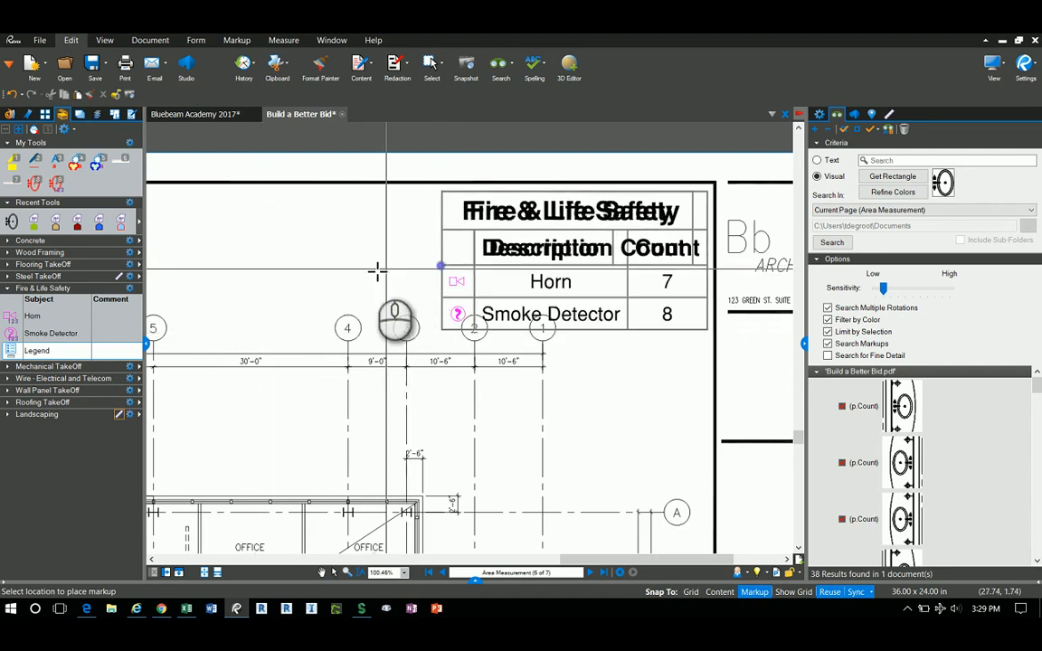
pyautogui.click(622, 289)
pyautogui.moveTo(711, 336); pyautogui.dragTo(669, 350)
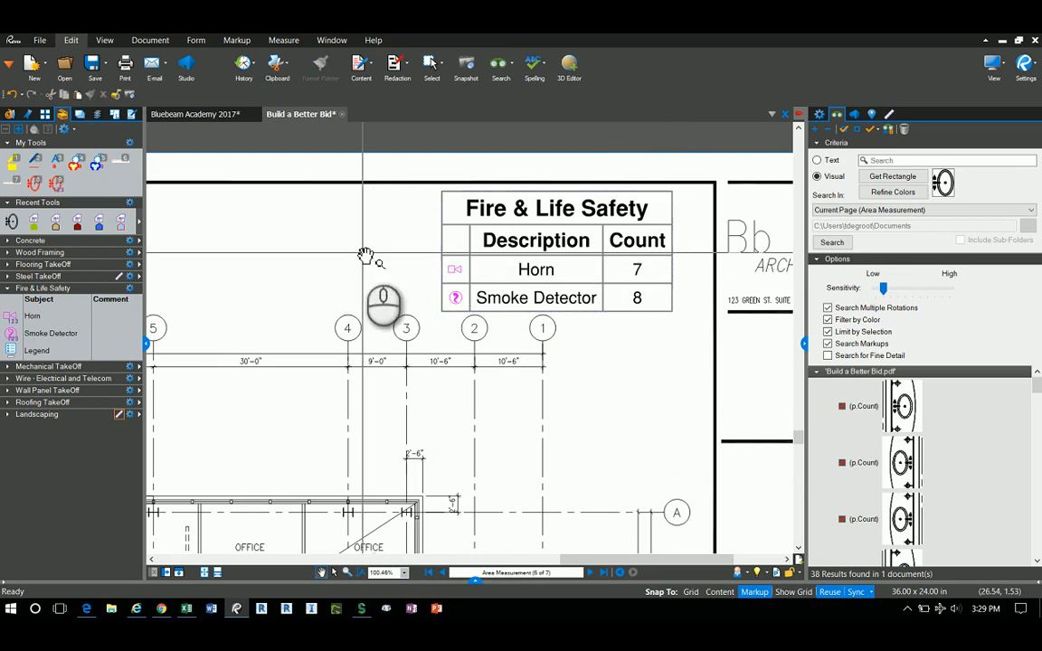
# - Return to the Bluebeam Academy 2017 outline and review the linked quantities, costs and project total in Excel's Template_Better Bid workbook
pyautogui.click(226, 130)
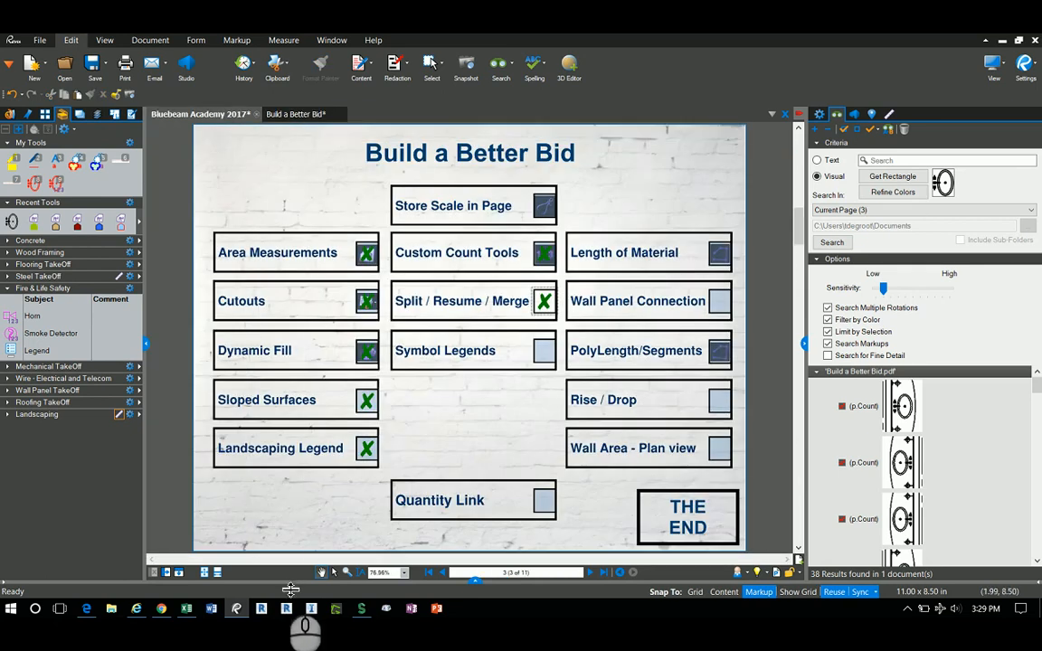
pyautogui.click(186, 609)
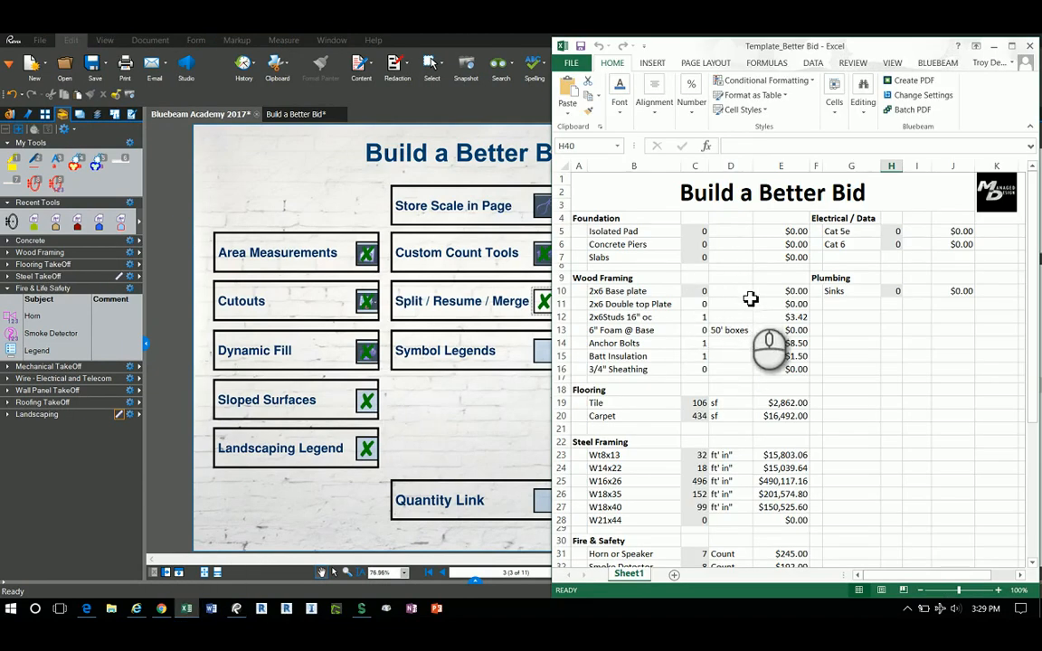
pyautogui.scroll(-3, 865, 351)
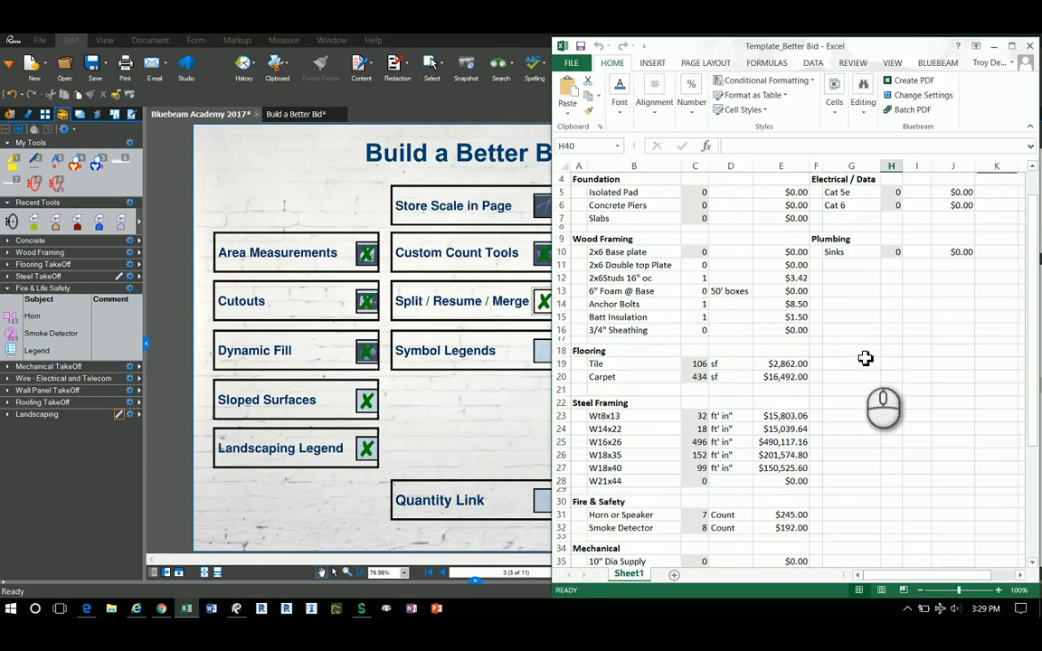
pyautogui.scroll(-4, 865, 360)
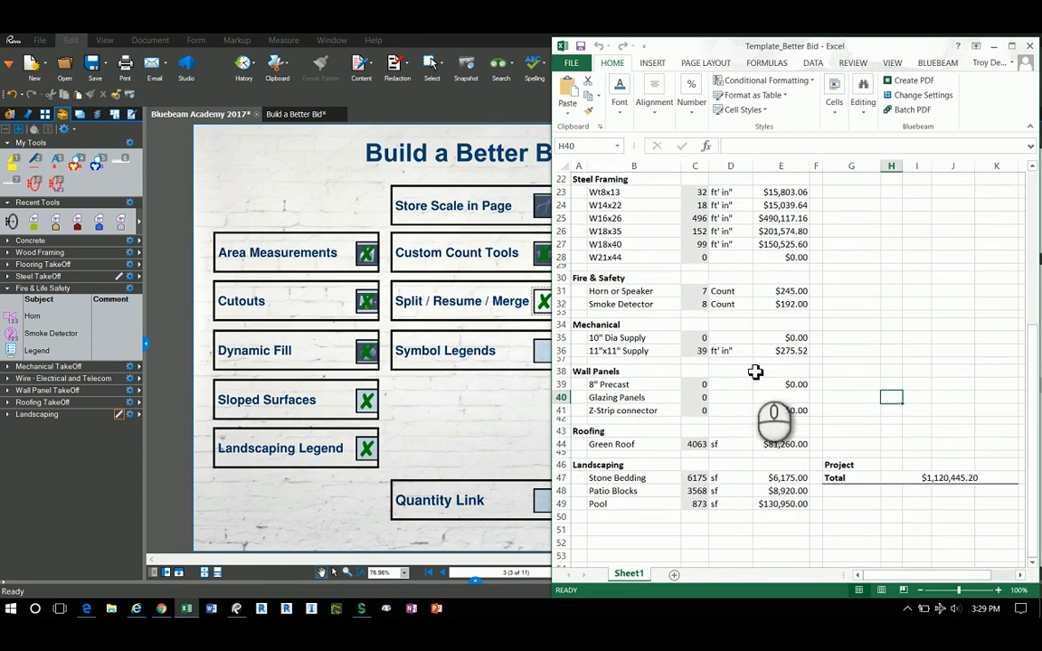
pyautogui.scroll(-1, 888, 339)
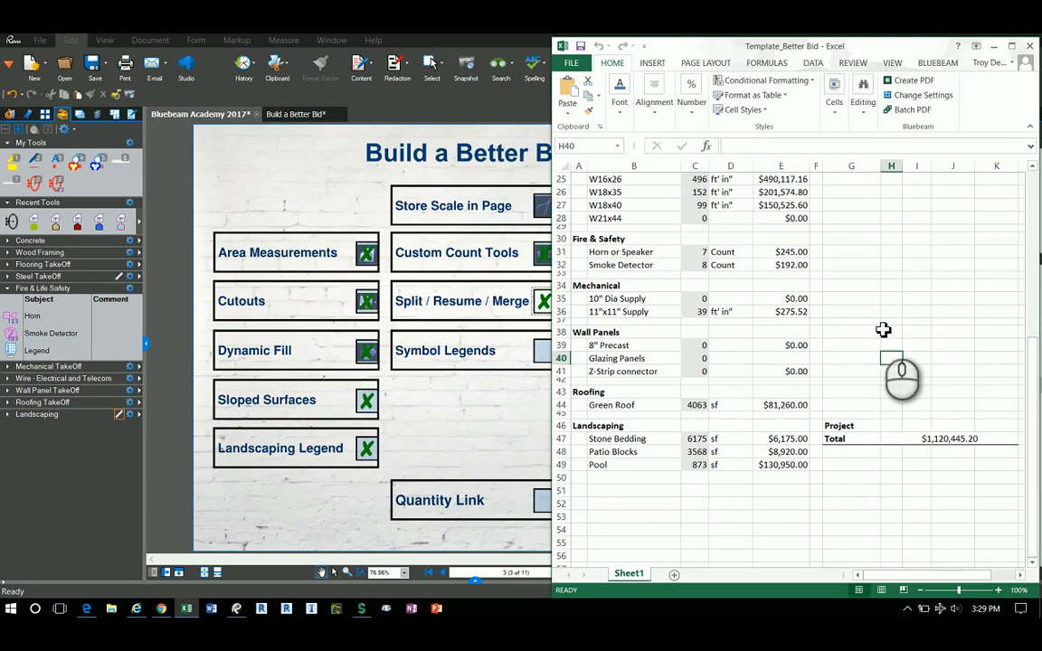
pyautogui.scroll(1, 883, 330)
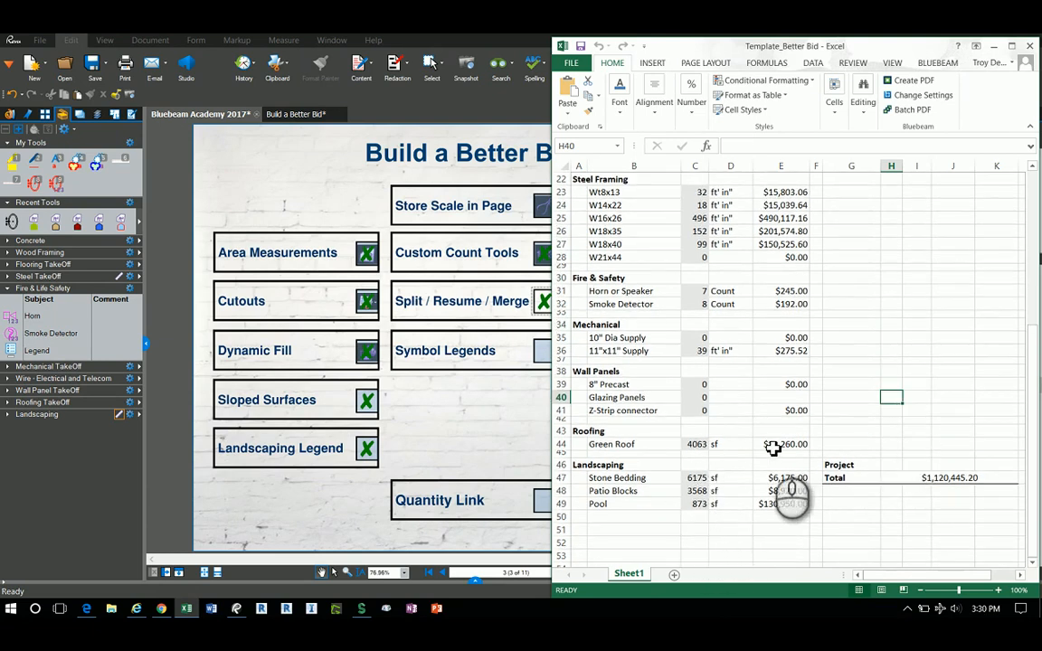
pyautogui.scroll(7, 859, 432)
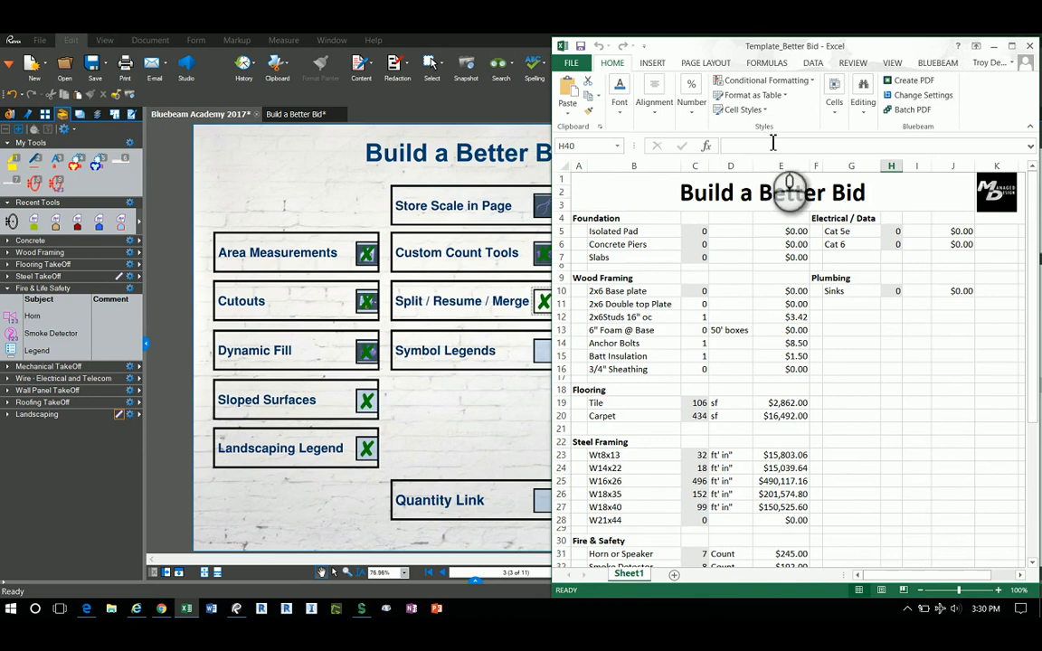
pyautogui.click(509, 108)
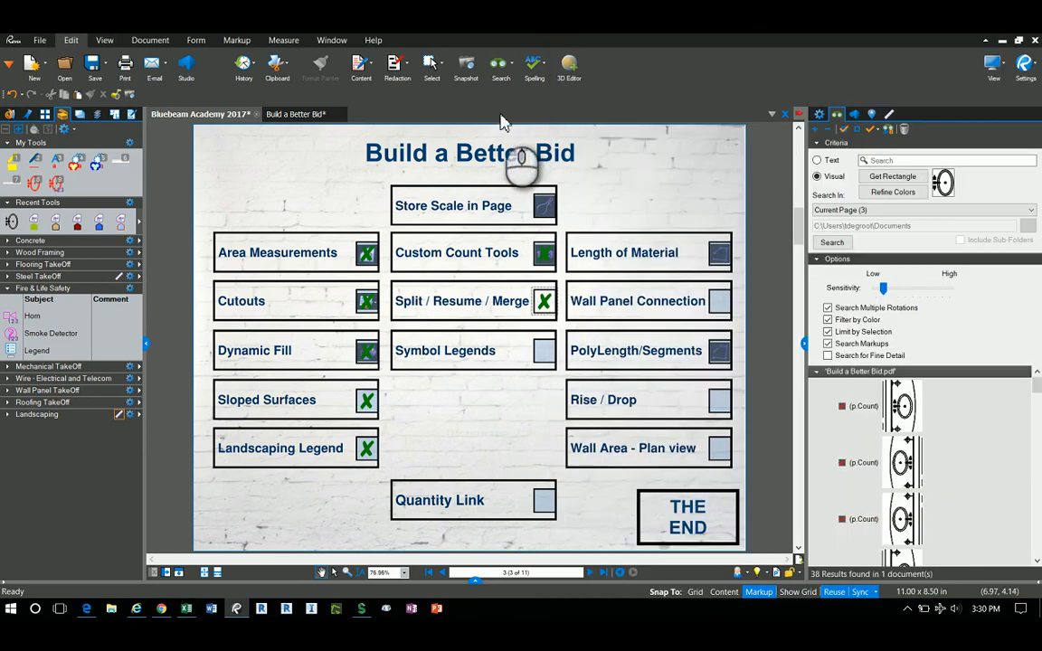
# - Check off Symbol Legends in the Bluebeam Academy 2017 outline and follow its Length of Material link
pyautogui.click(542, 351)
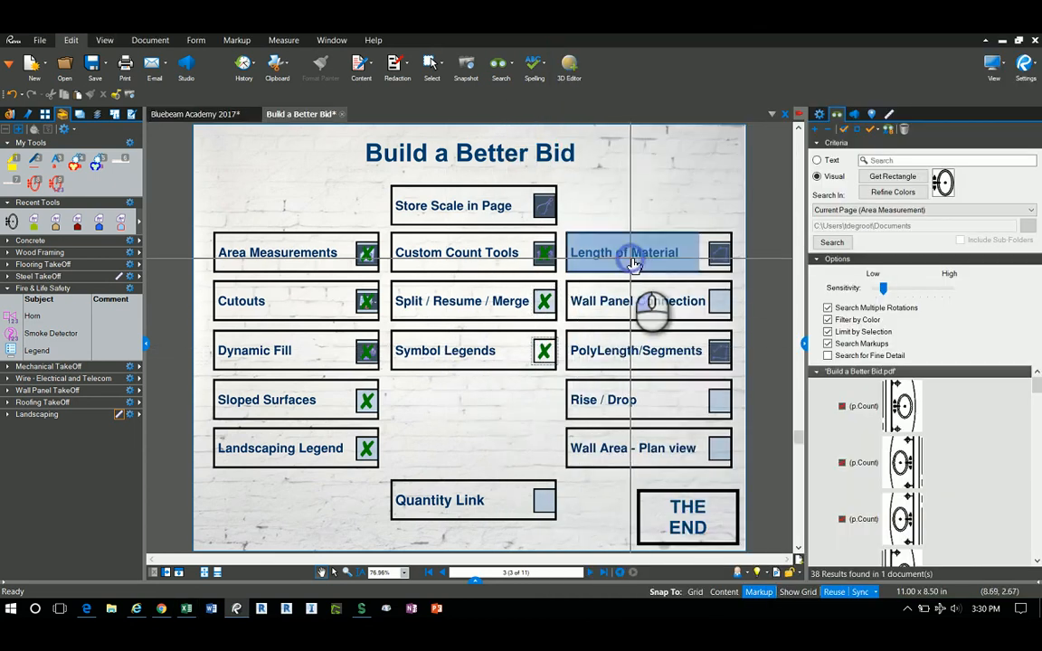
pyautogui.click(617, 262)
pyautogui.scroll(-3, 407, 284)
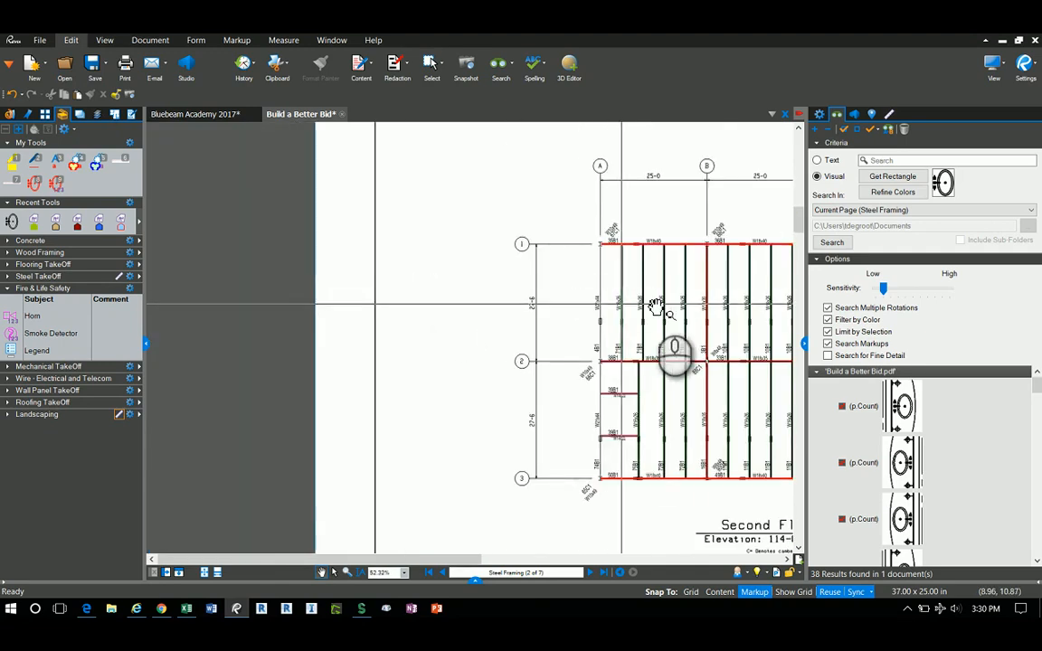
# - Measure the W21x44 beam on grid A between grid lines 3 and 2 with the Steel TakeOff set's W21x44 tool
pyautogui.scroll(2, 677, 354)
pyautogui.scroll(1, 676, 355)
pyautogui.moveTo(636, 457)
pyautogui.mouseDown()
pyautogui.moveTo(574, 339)
pyautogui.moveTo(474, 353)
pyautogui.mouseUp()
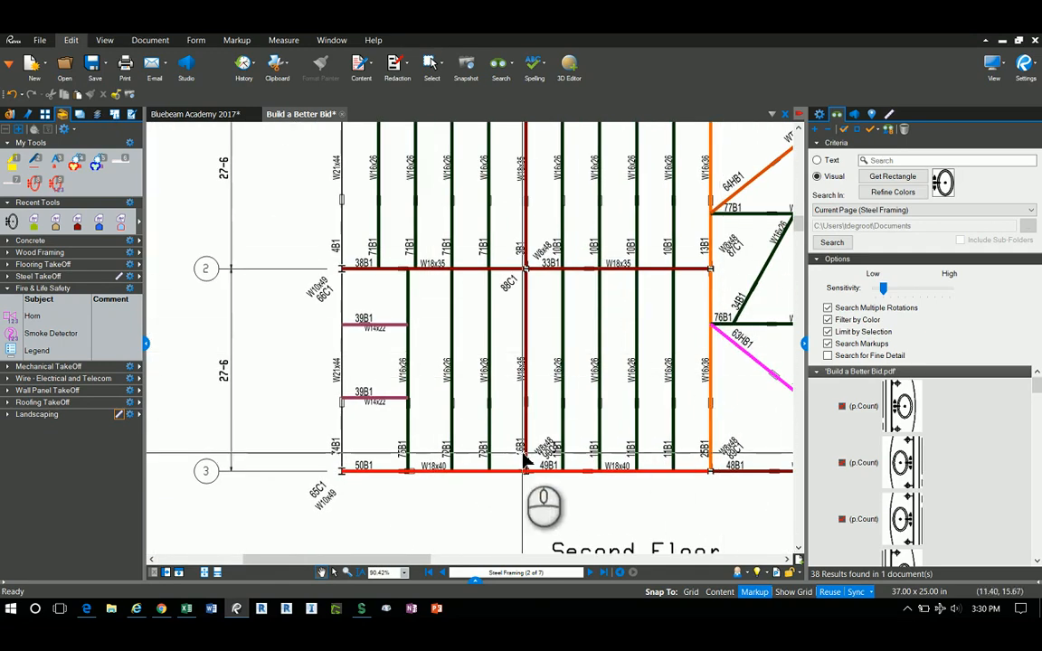
pyautogui.scroll(2, 329, 434)
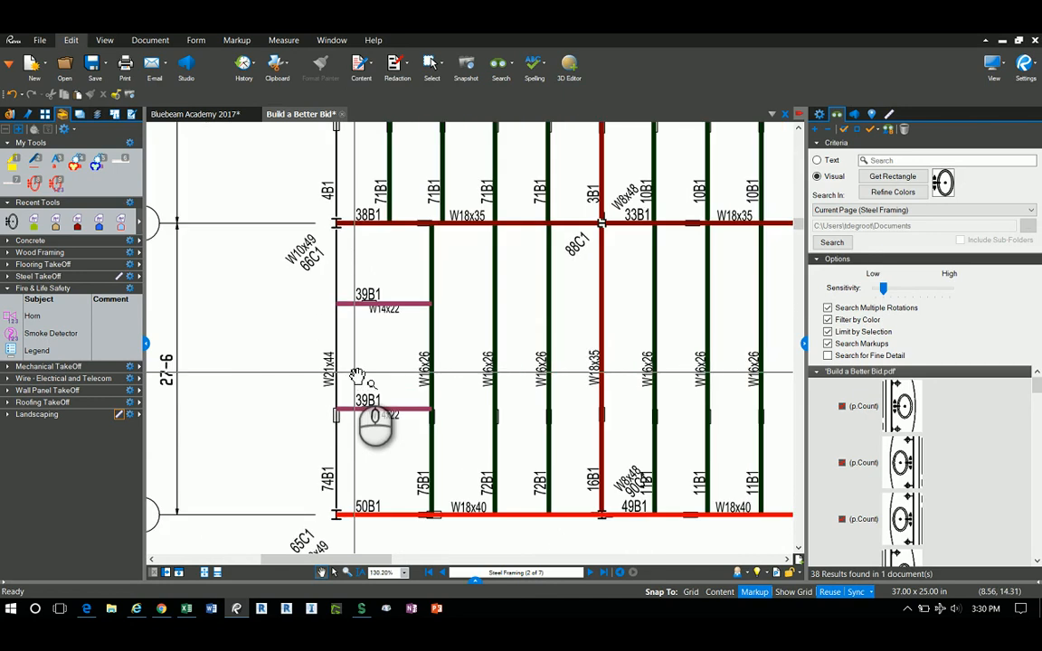
pyautogui.click(8, 289)
pyautogui.click(7, 277)
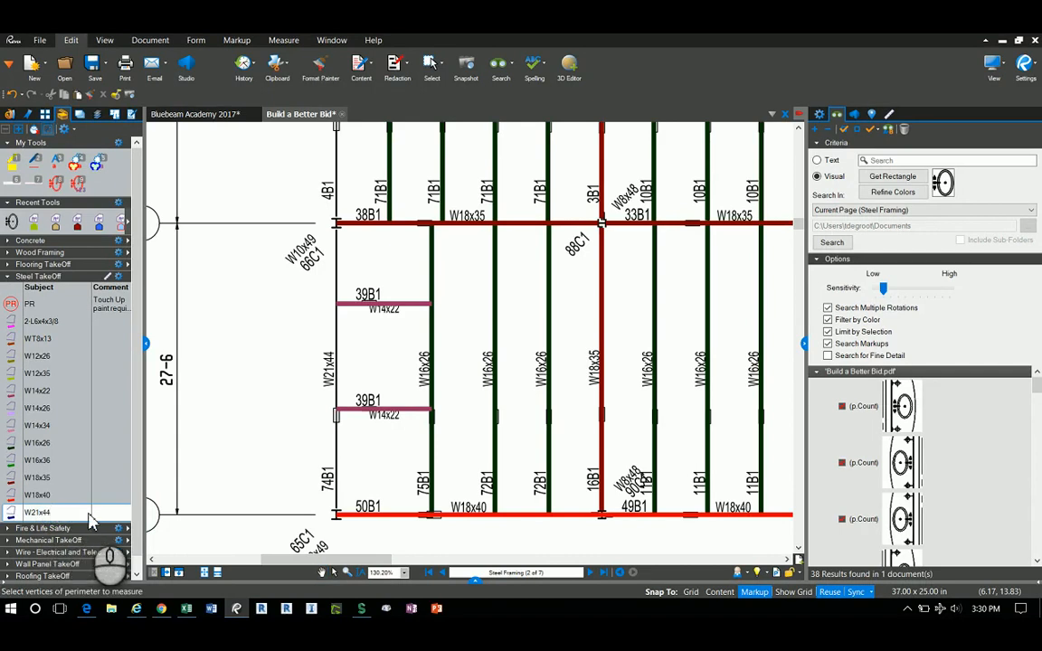
pyautogui.scroll(3, 342, 516)
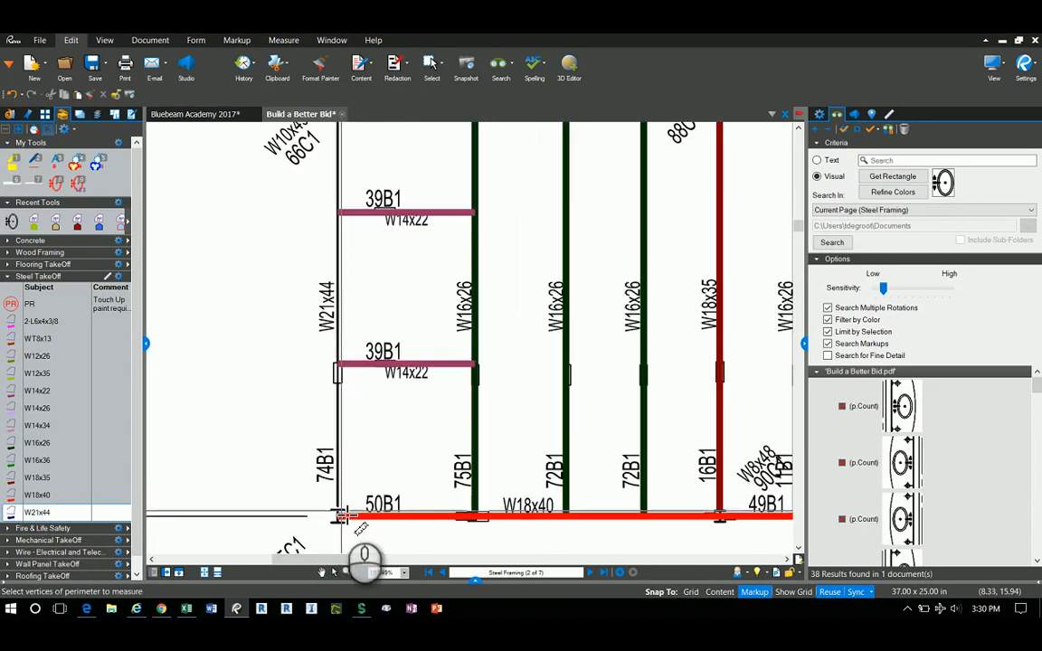
pyautogui.scroll(-3, 344, 389)
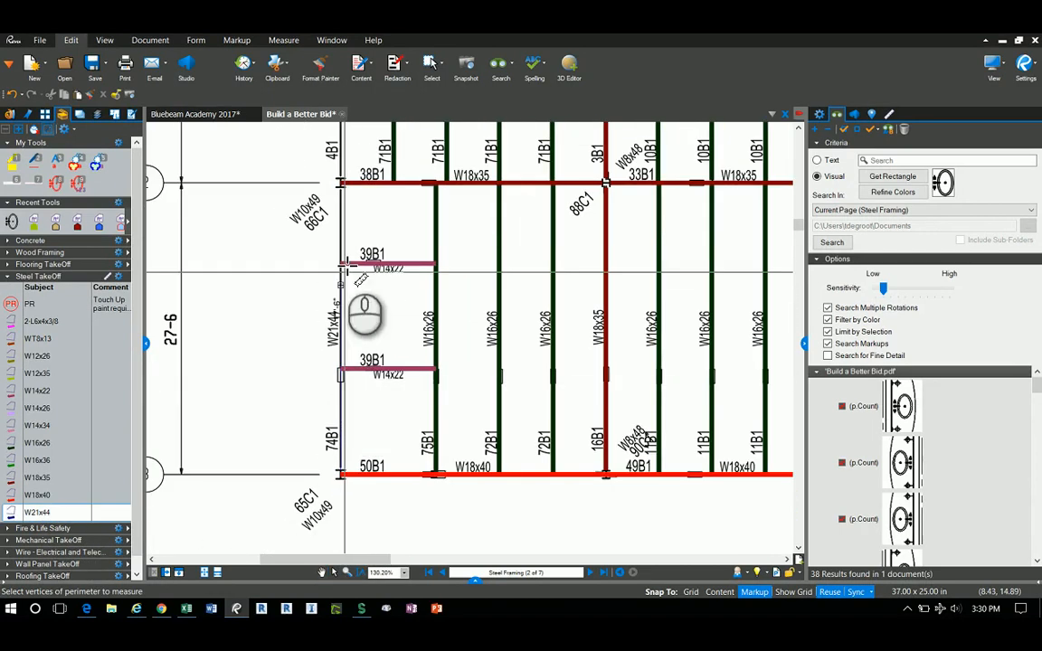
pyautogui.scroll(4, 354, 177)
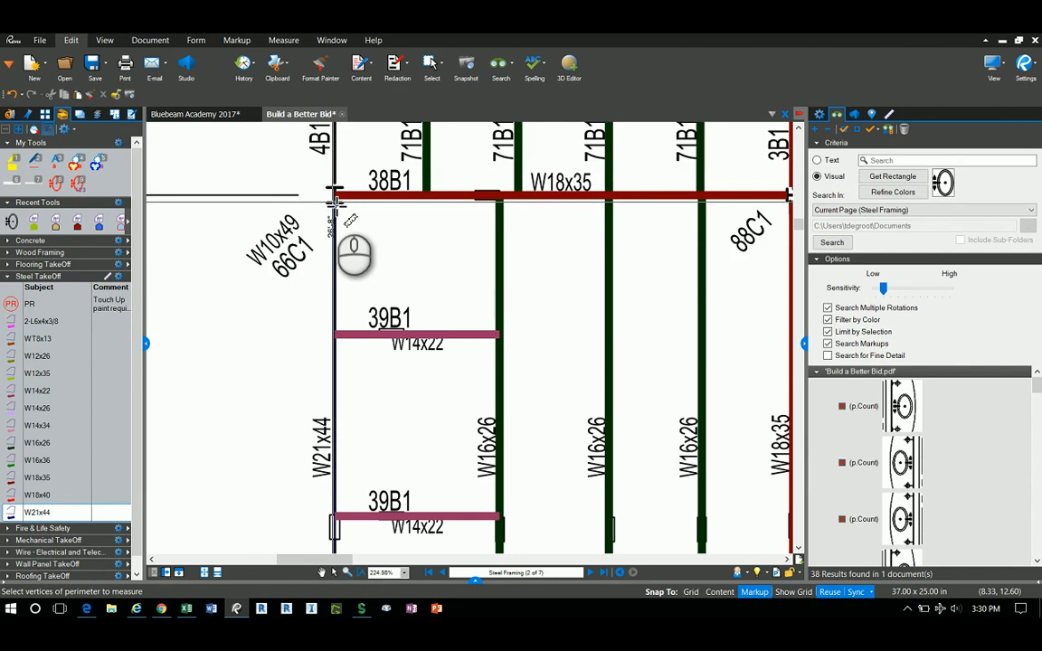
pyautogui.click(334, 201)
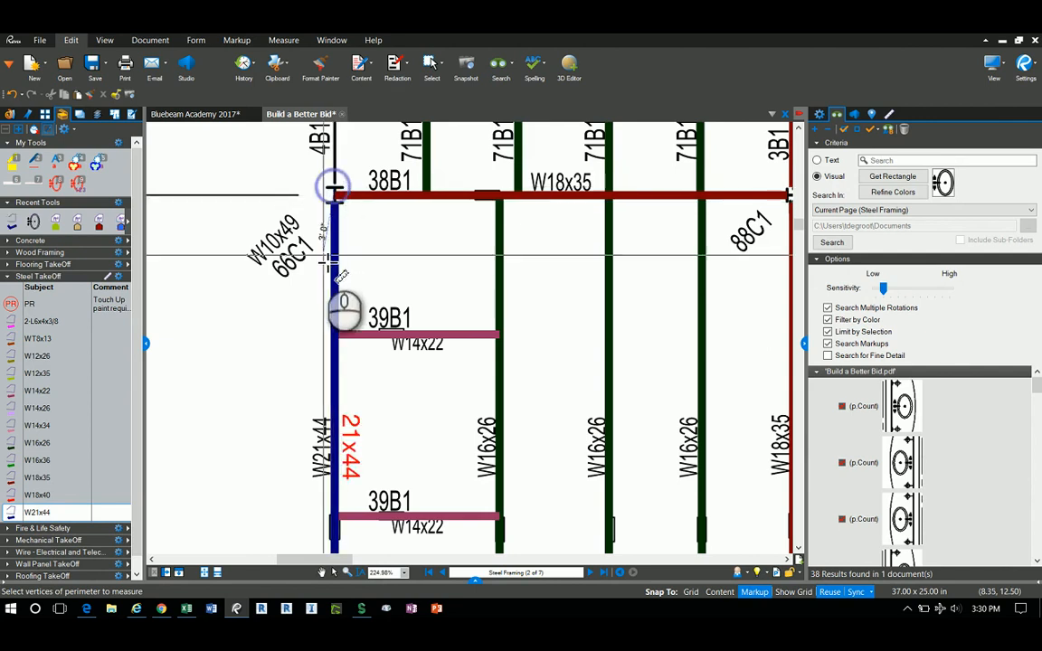
# - Measure the second W21x44 beam on grid A, from grid line 2 up to grid line 1
pyautogui.scroll(-3, 340, 325)
pyautogui.scroll(-2, 341, 331)
pyautogui.scroll(6, 339, 207)
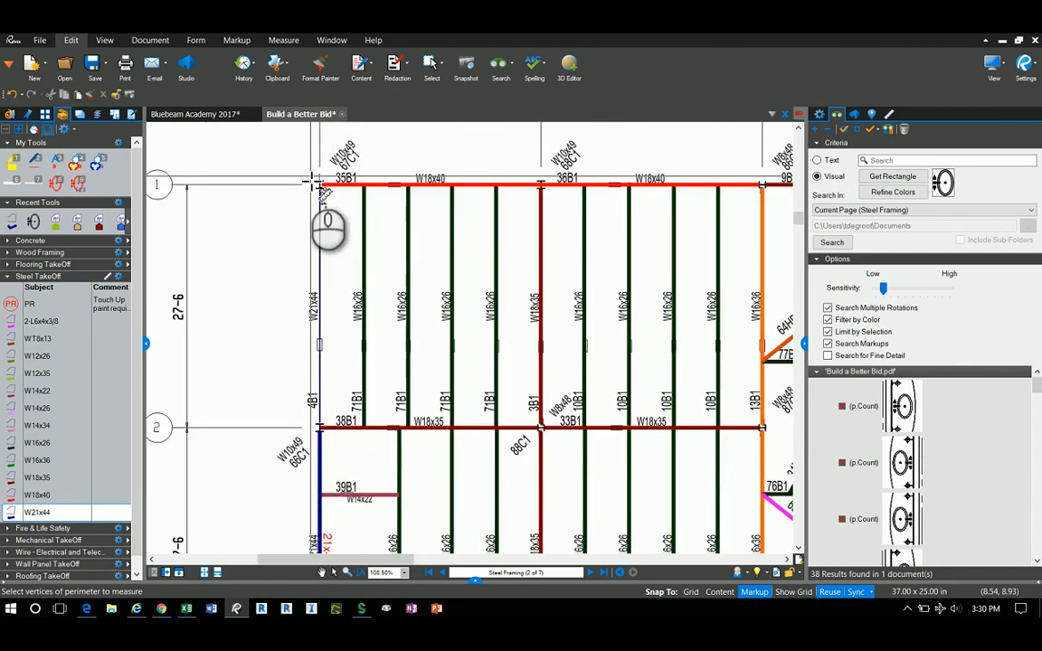
pyautogui.click(340, 204)
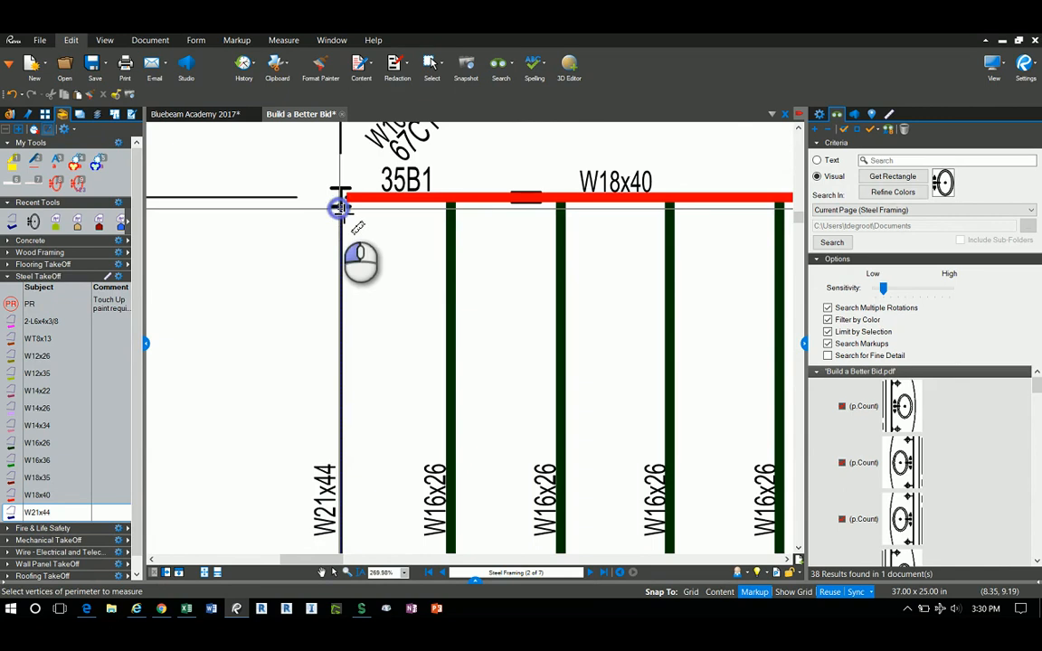
pyautogui.click(340, 207)
pyautogui.scroll(-6, 277, 237)
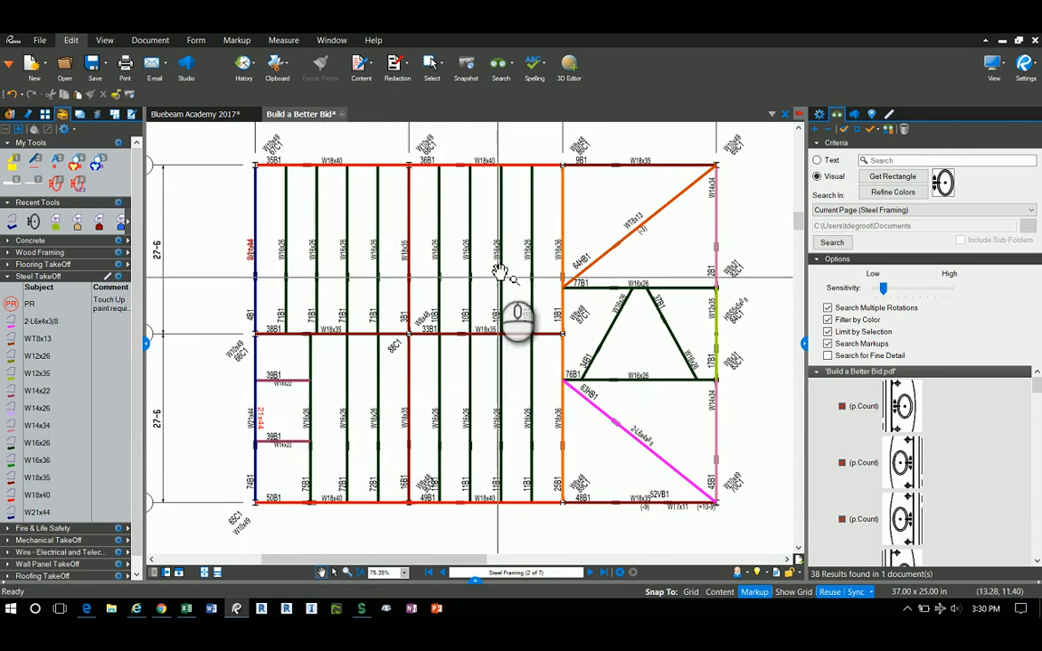
# - Check off Length of Material in the Bluebeam Academy 2017 outline and follow its Wall Panel Connection link
pyautogui.click(208, 115)
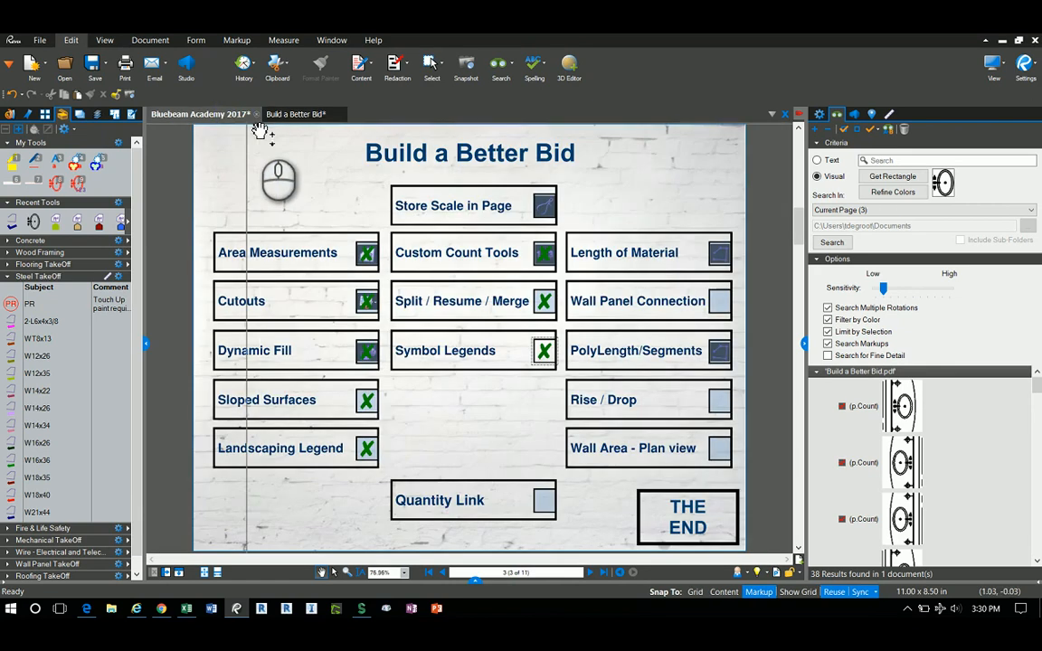
pyautogui.click(721, 256)
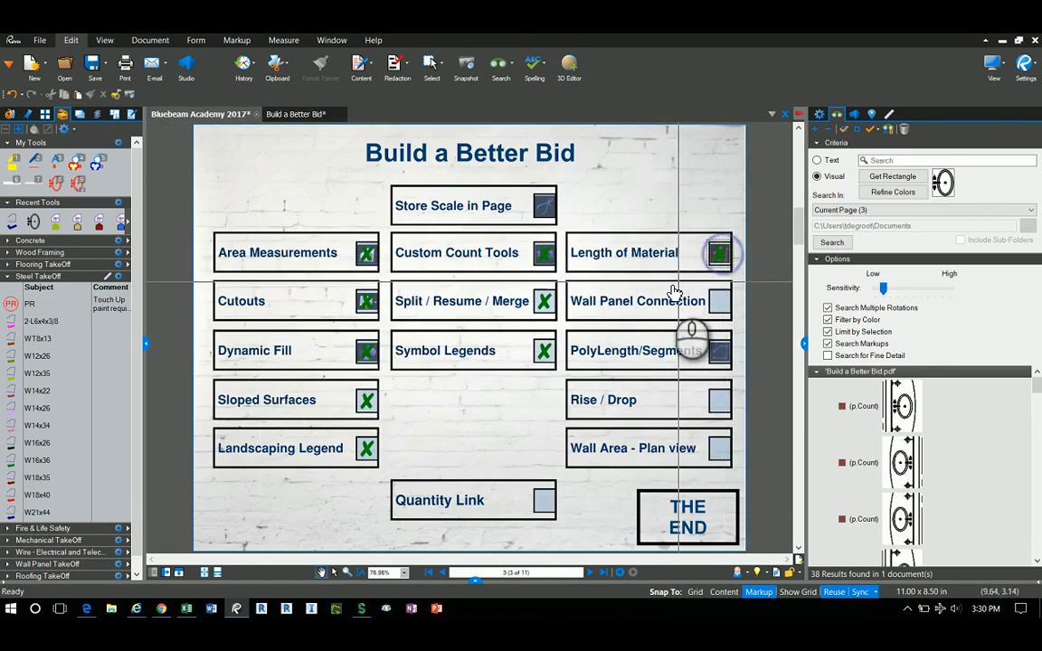
pyautogui.click(621, 307)
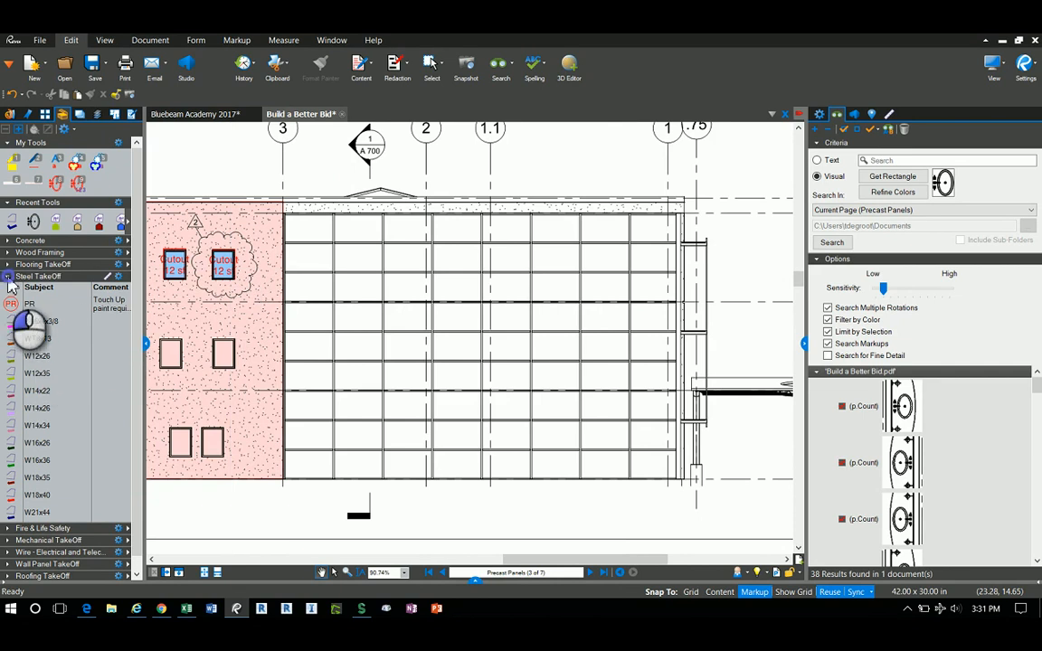
# - Measure the glazing wall's top edge from grid line 3 past grid line 1 using Wall Panel TakeOff's Z Strips @ 24"oc tool
pyautogui.click(8, 280)
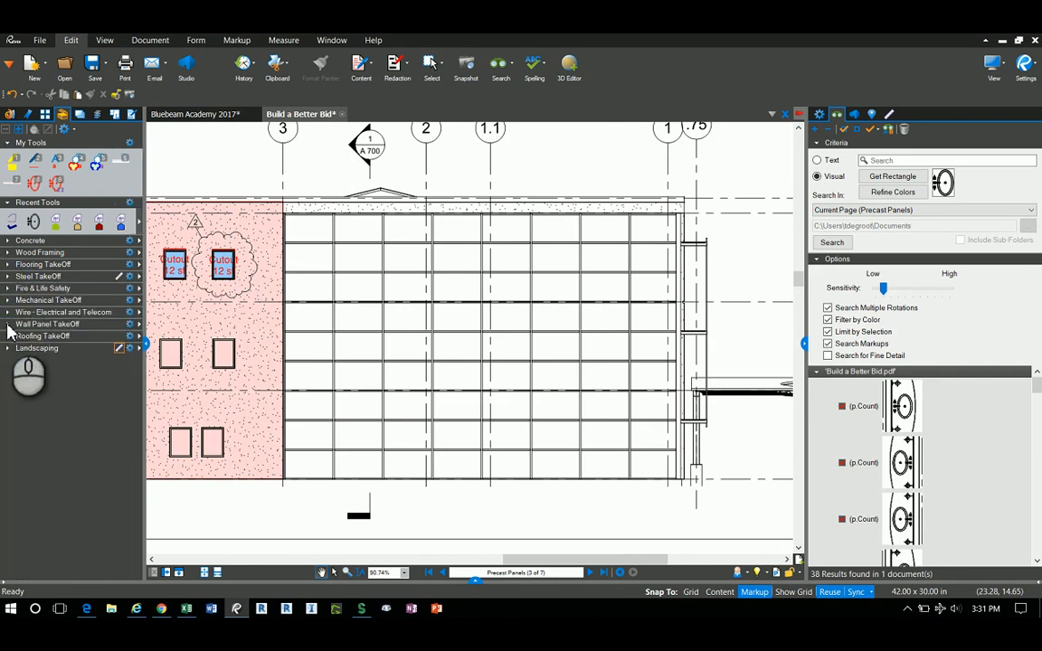
pyautogui.click(8, 324)
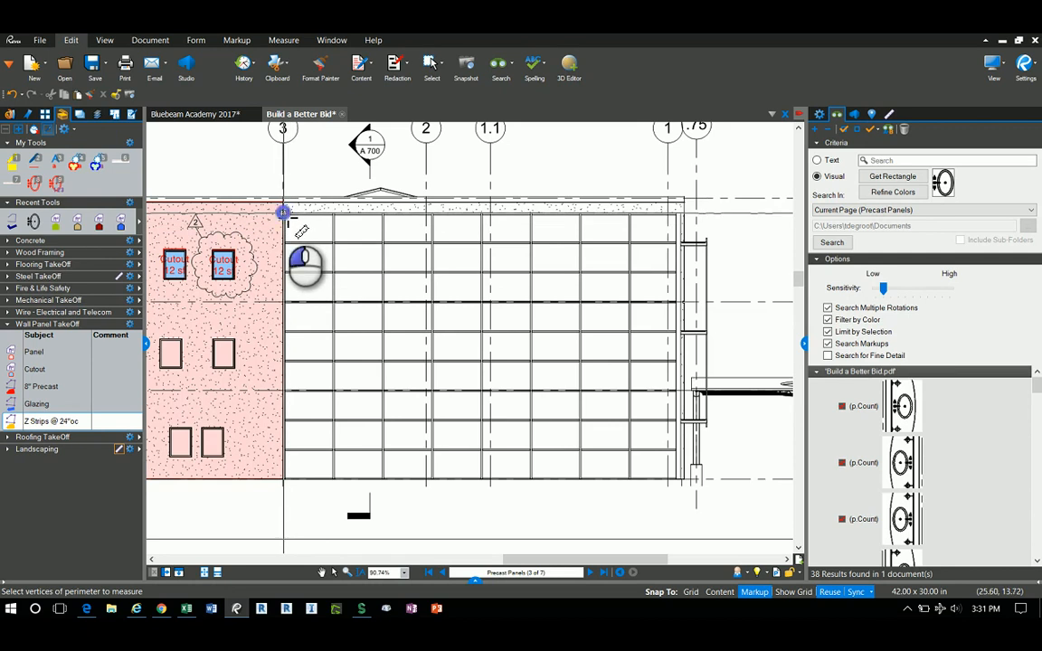
pyautogui.click(681, 213)
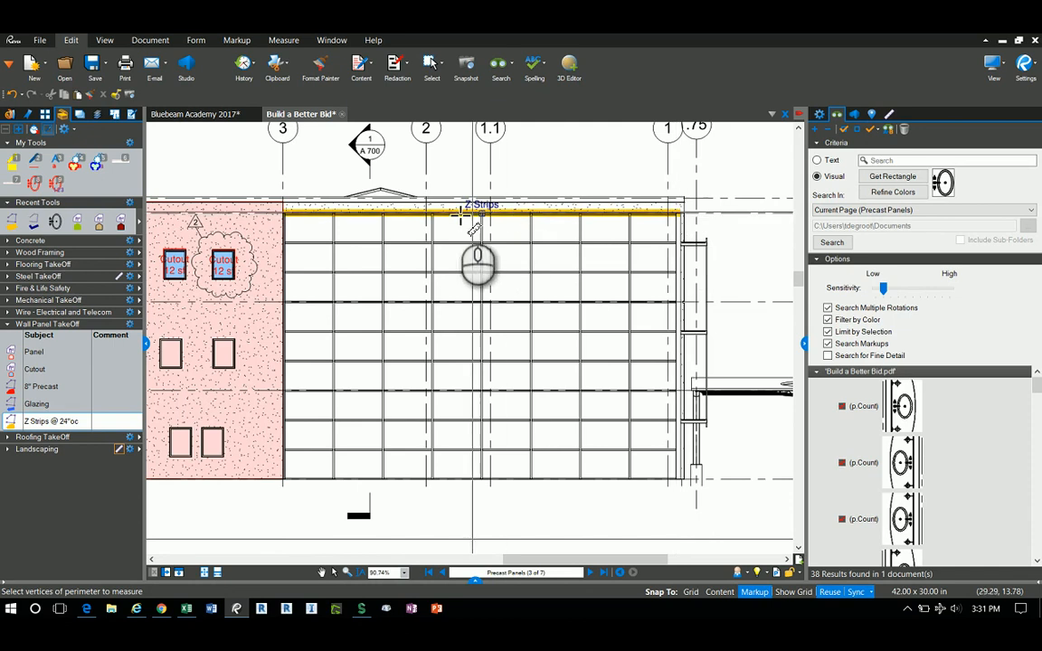
pyautogui.press('Escape')
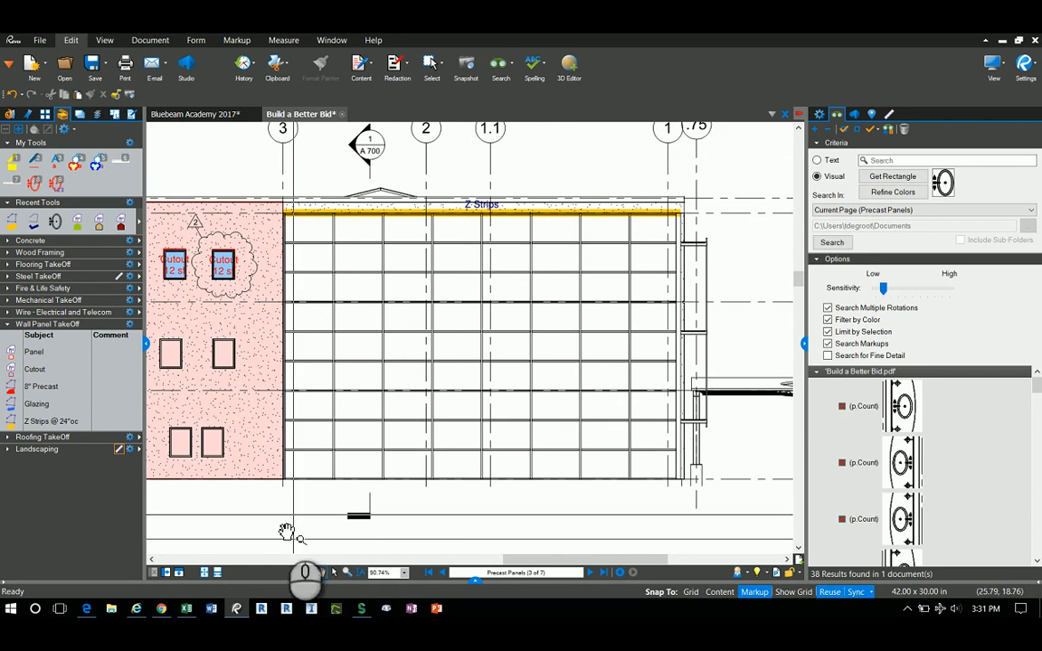
# - Switch to Excel's Template_Better Bid workbook, examine the Wall Panels quantities and project total, and minimize it
pyautogui.click(186, 609)
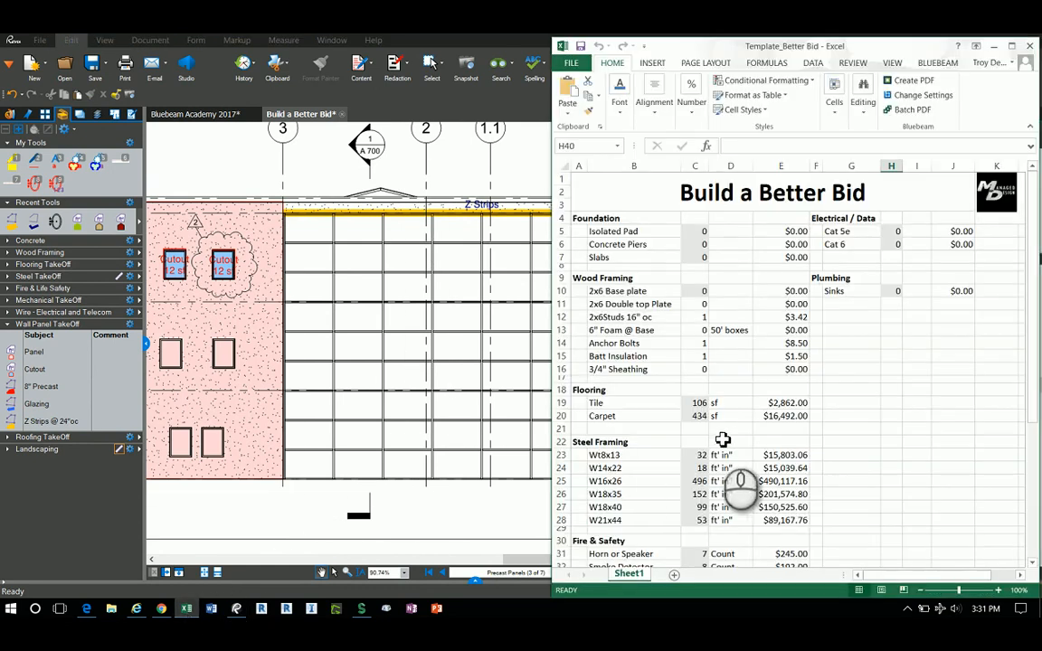
pyautogui.scroll(-5, 858, 389)
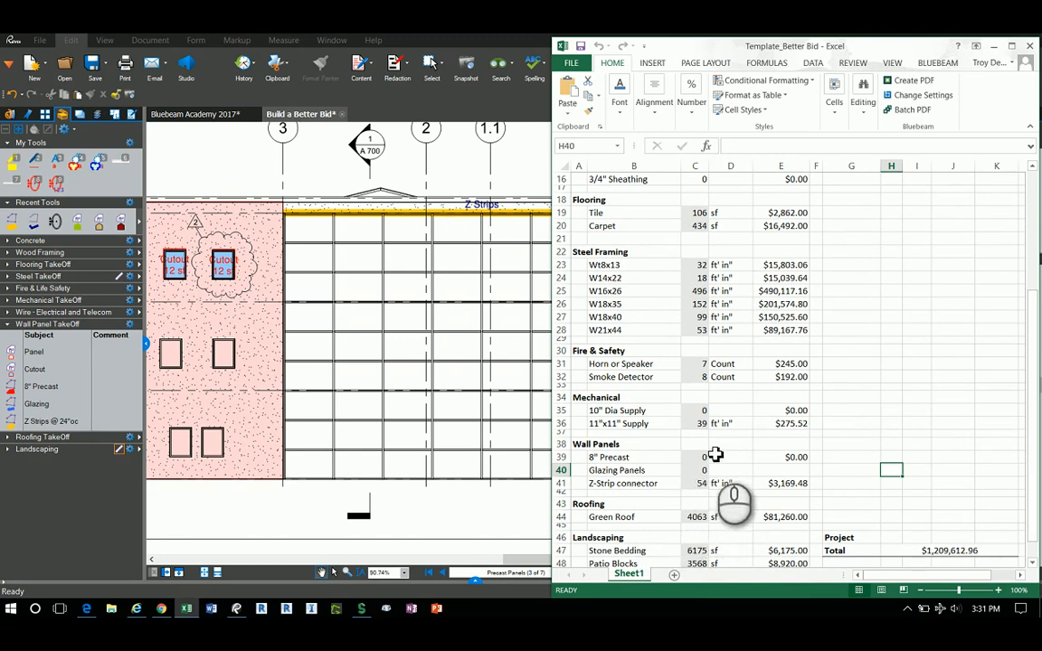
pyautogui.click(993, 46)
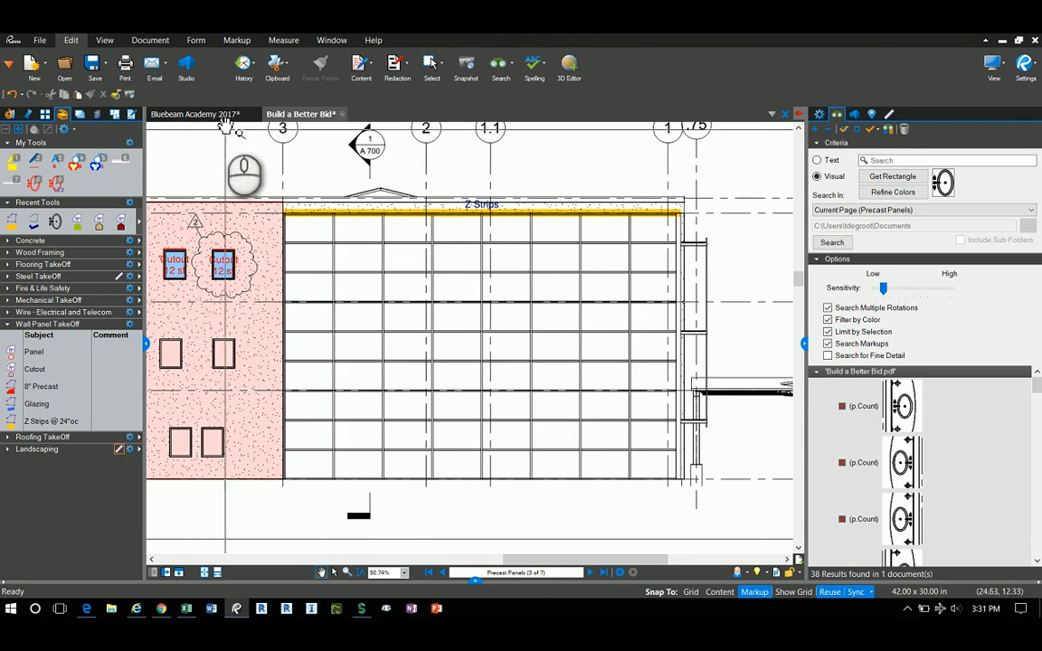
# - Return to the Bluebeam Academy 2017 outline and follow its PolyLength/Segments link
pyautogui.click(195, 114)
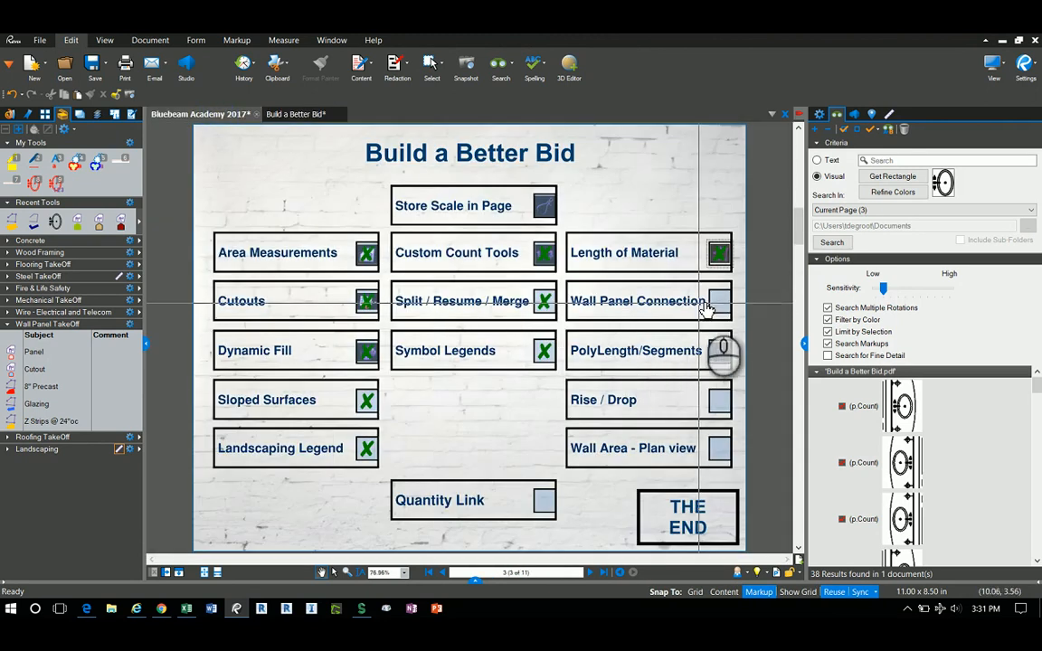
pyautogui.click(631, 352)
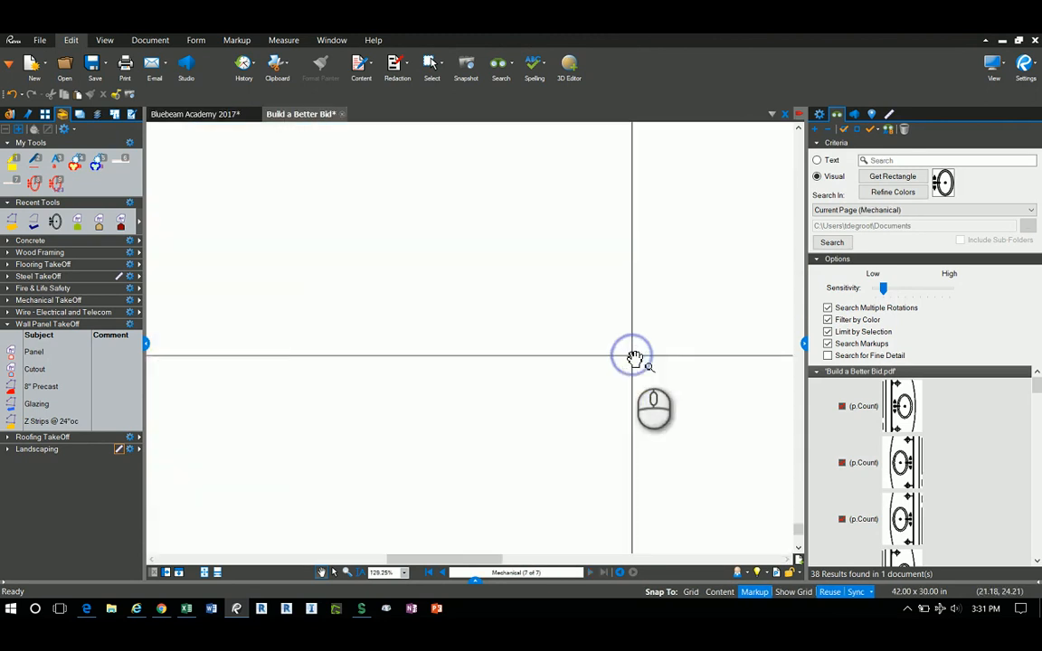
pyautogui.scroll(-3, 597, 355)
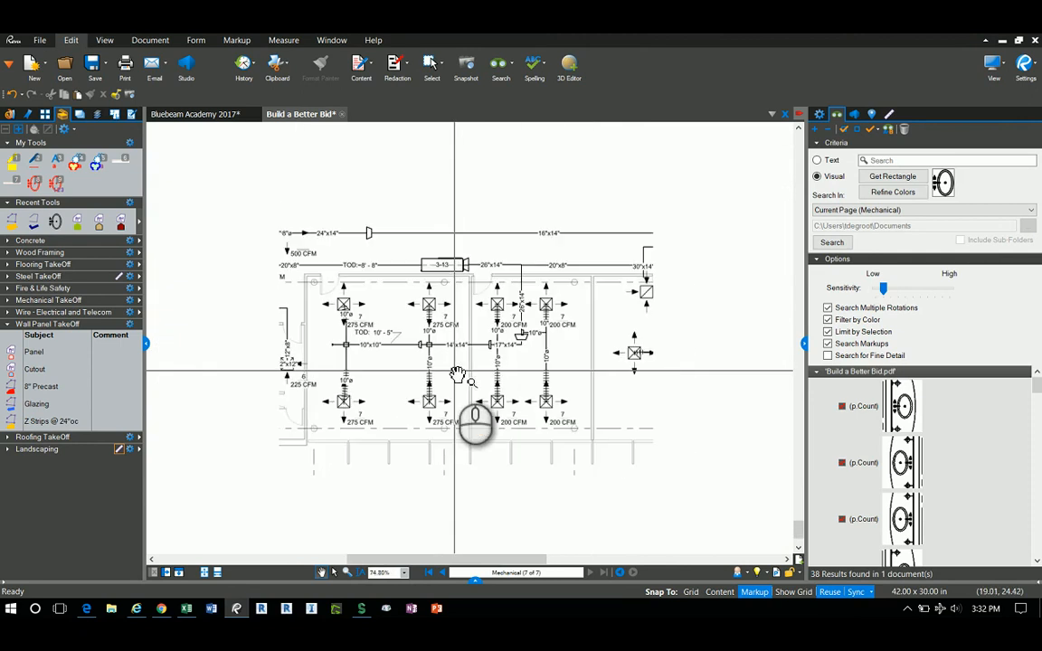
# - Measure the westernmost 10" duct run between the two 275 CFM diffusers in segments with Mechanical TakeOff's 10" Dia Supply tool
pyautogui.moveTo(640, 377); pyautogui.dragTo(413, 381)
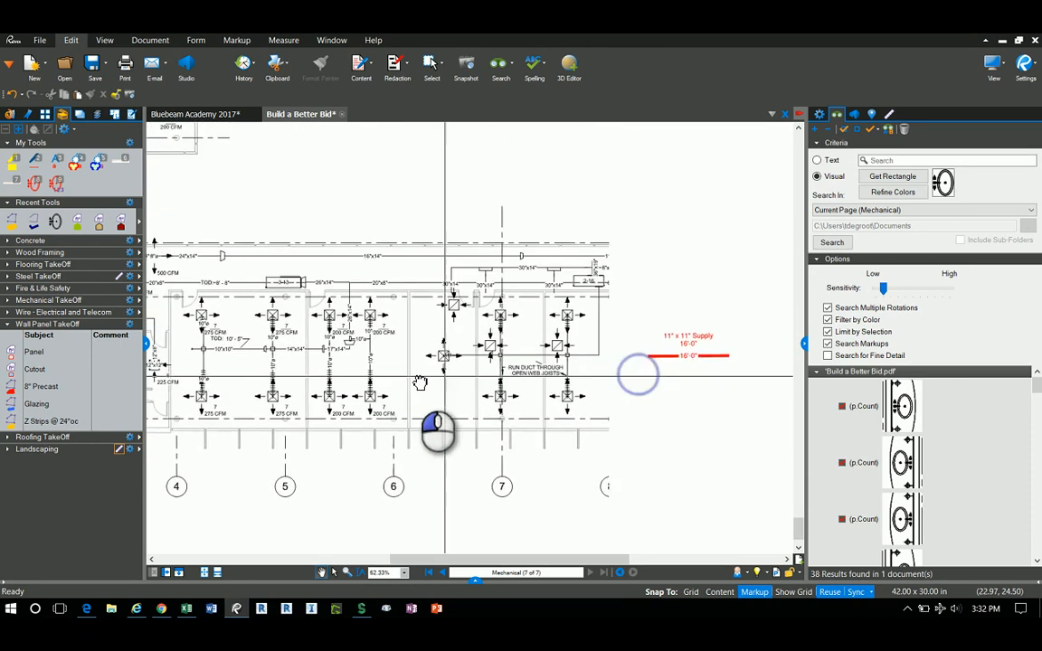
pyautogui.scroll(3, 650, 387)
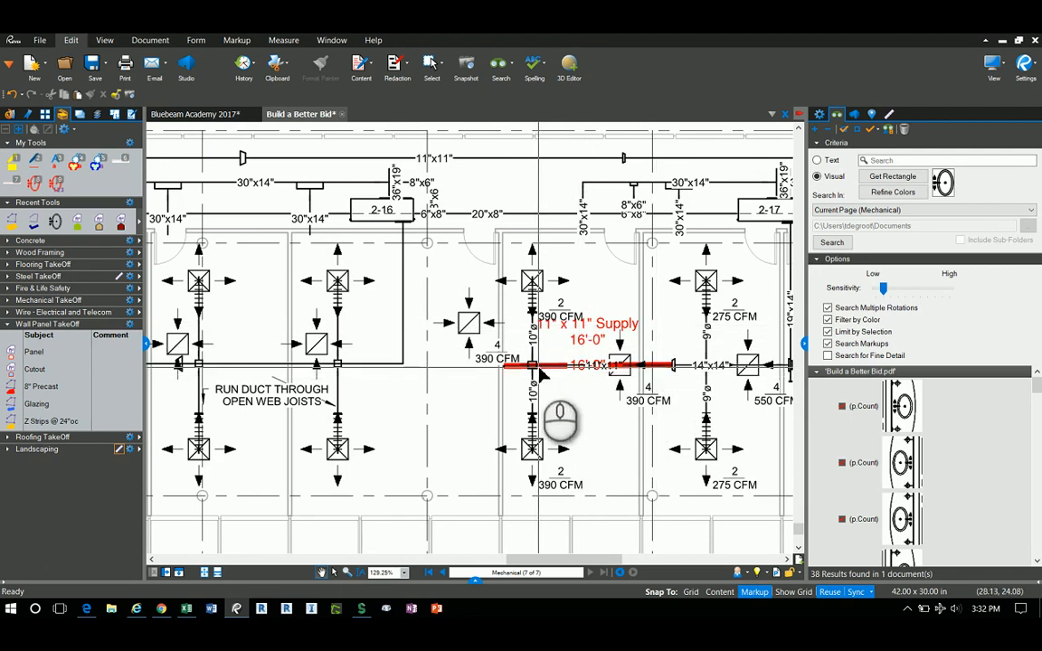
pyautogui.moveTo(328, 384)
pyautogui.mouseDown()
pyautogui.moveTo(524, 403)
pyautogui.moveTo(626, 386)
pyautogui.mouseUp()
pyautogui.moveTo(256, 342); pyautogui.dragTo(611, 342)
pyautogui.moveTo(435, 335); pyautogui.dragTo(504, 332)
pyautogui.click(8, 324)
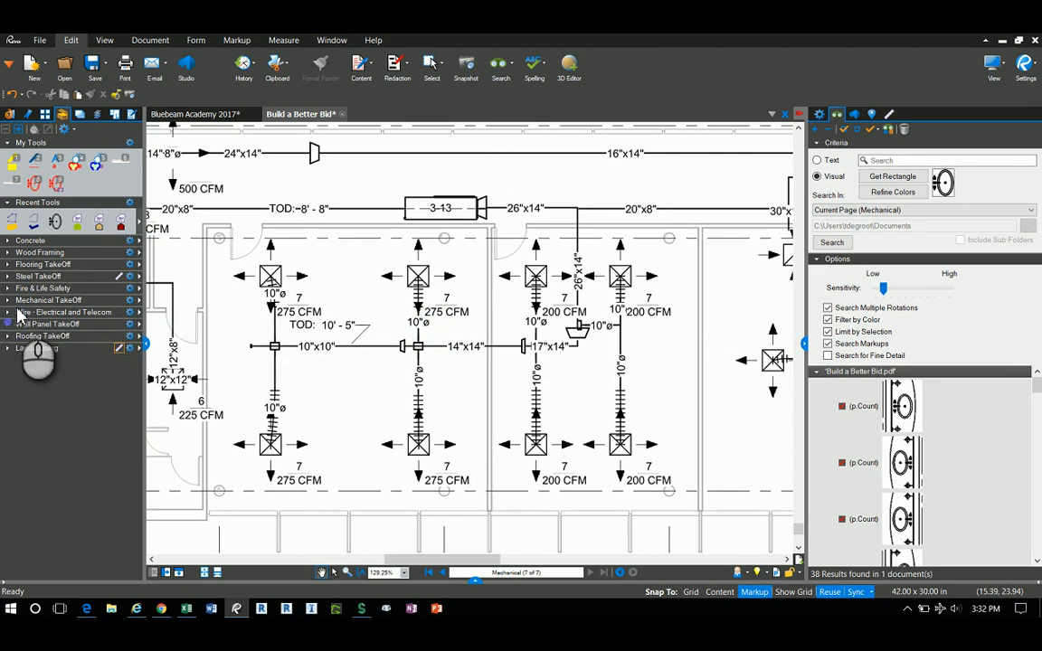
pyautogui.click(8, 300)
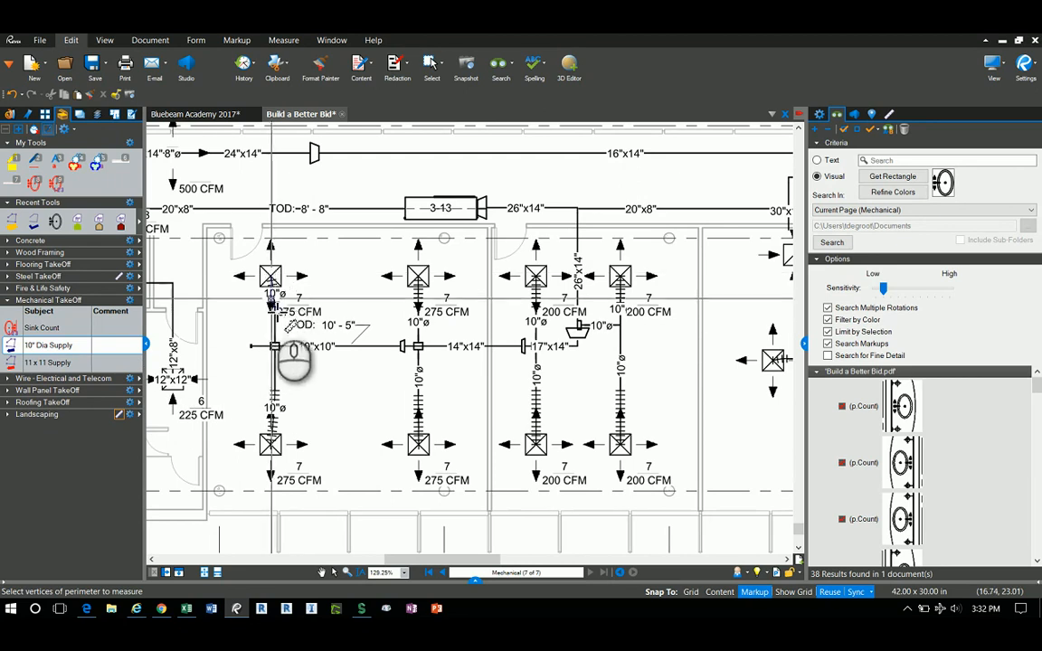
pyautogui.click(274, 310)
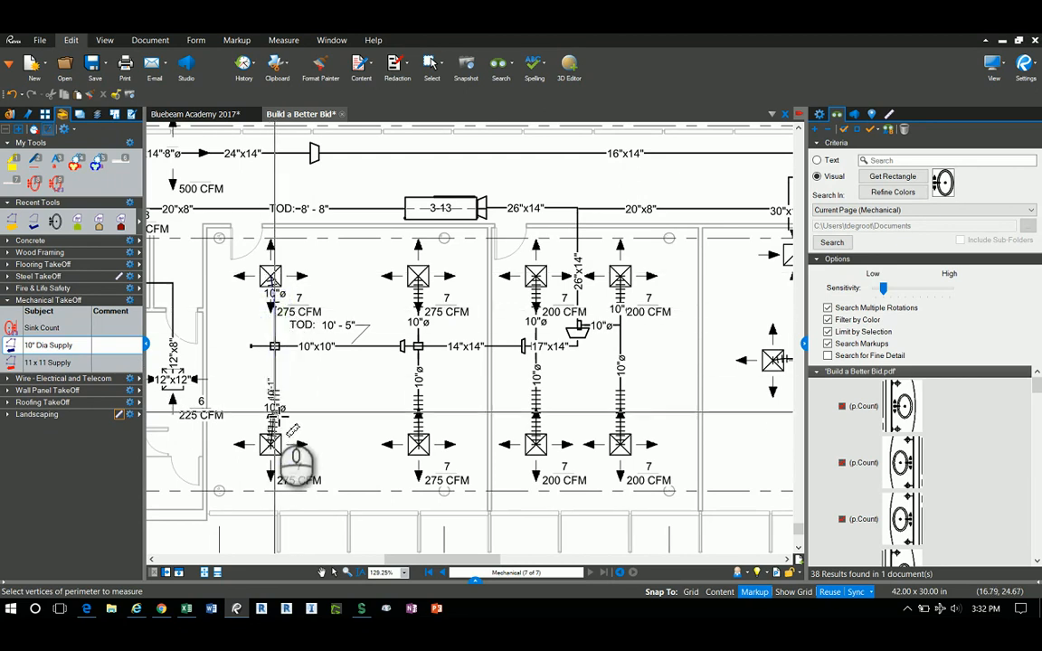
pyautogui.click(273, 419)
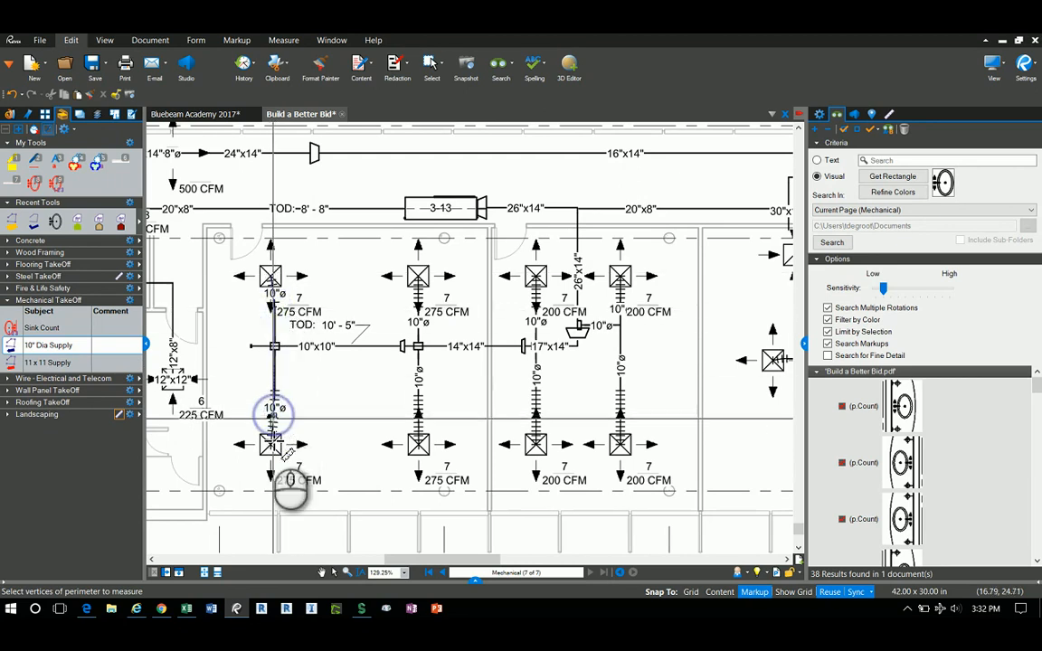
pyautogui.doubleClick(282, 465)
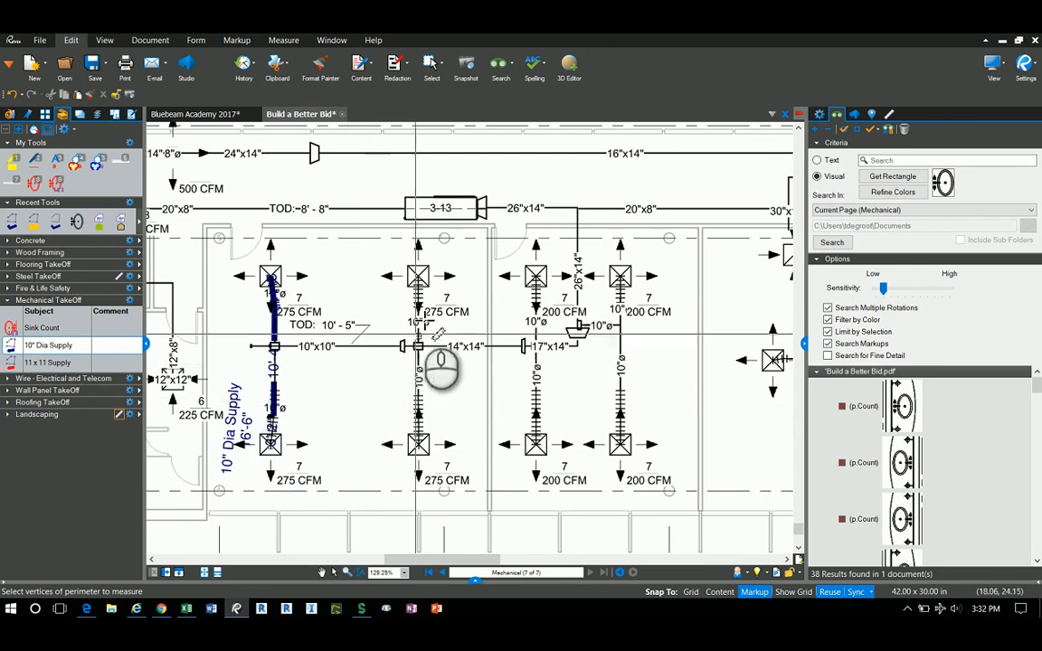
# - Measure the next two 10" Dia Supply runs, each from the upper diffuser to the lower diffuser
pyautogui.click(435, 297)
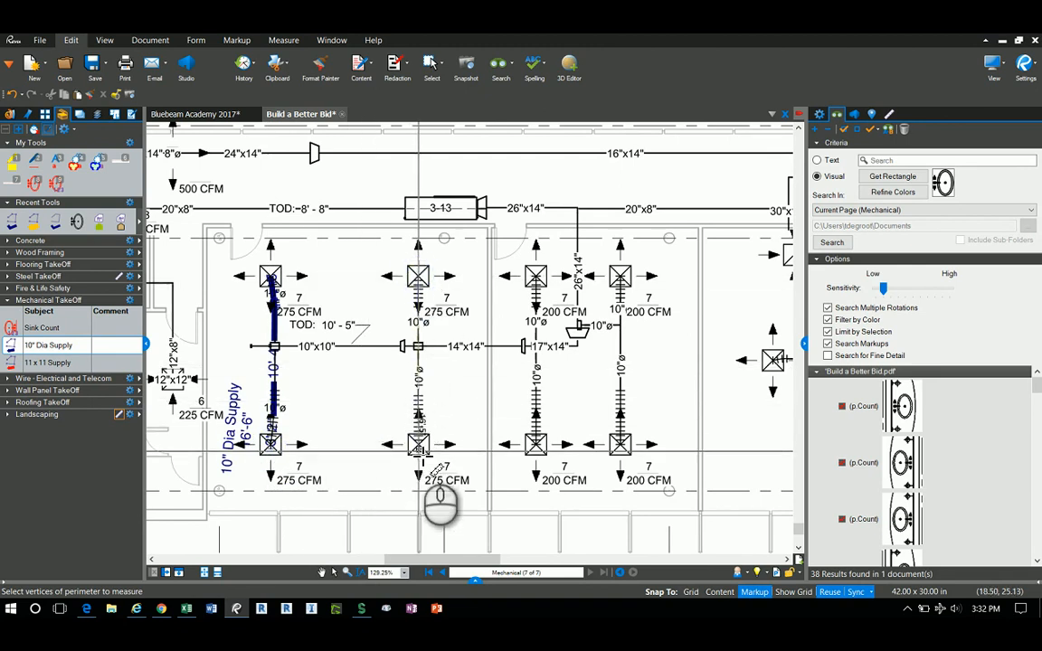
pyautogui.doubleClick(436, 469)
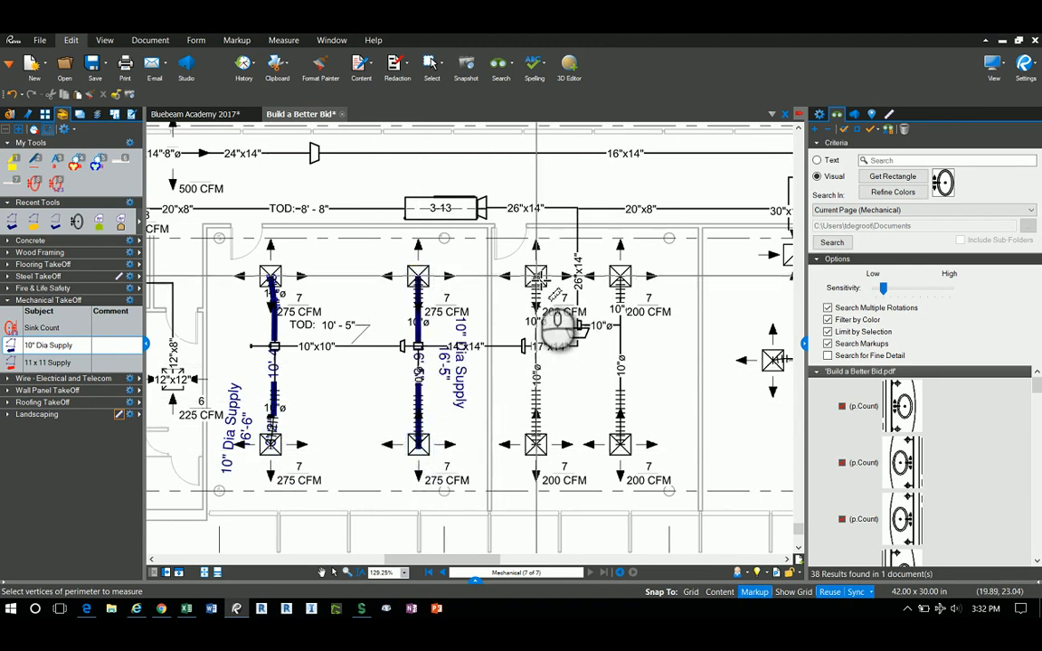
pyautogui.click(536, 276)
pyautogui.doubleClick(538, 445)
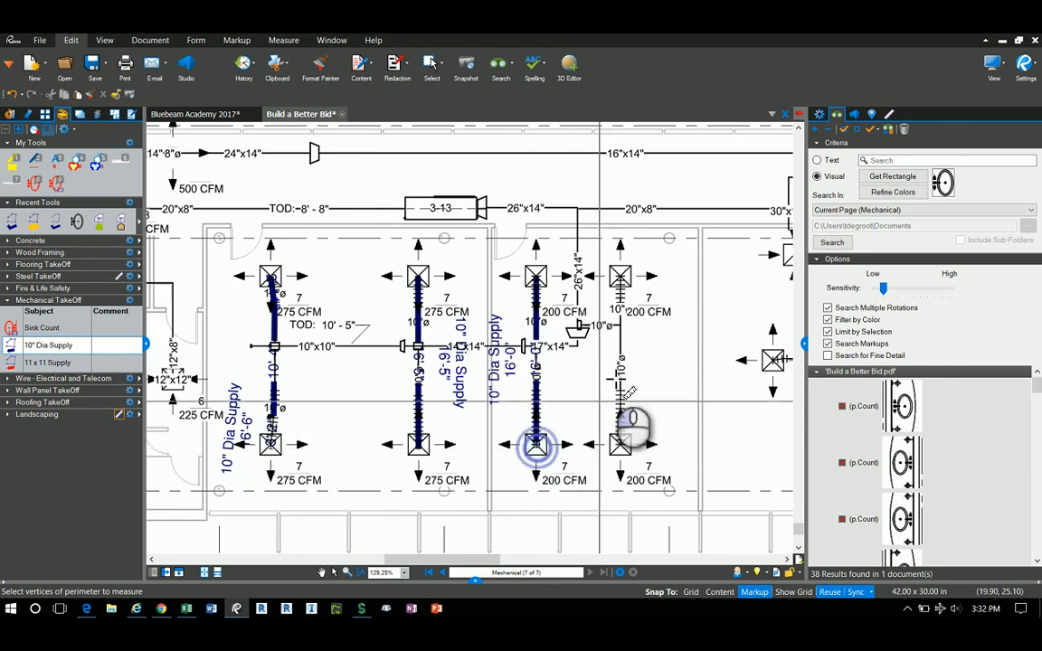
# - Measure the easternmost 10" Dia Supply duct run, about 16'-0" between the two 200 CFM diffusers, and collapse the Mechanical TakeOff tool set
pyautogui.click(621, 276)
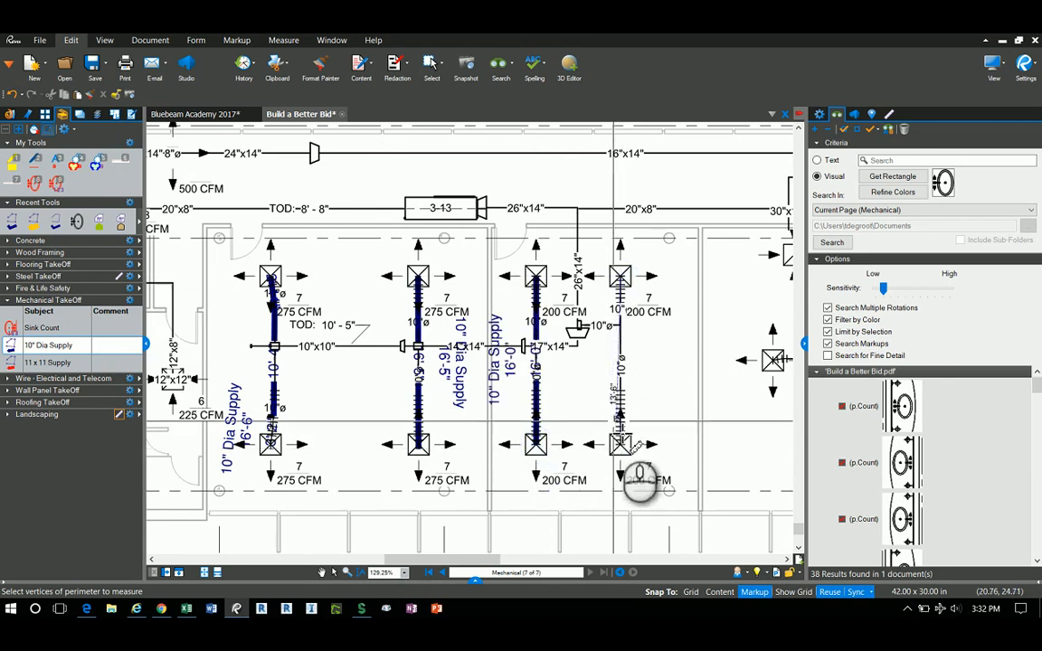
pyautogui.doubleClick(621, 446)
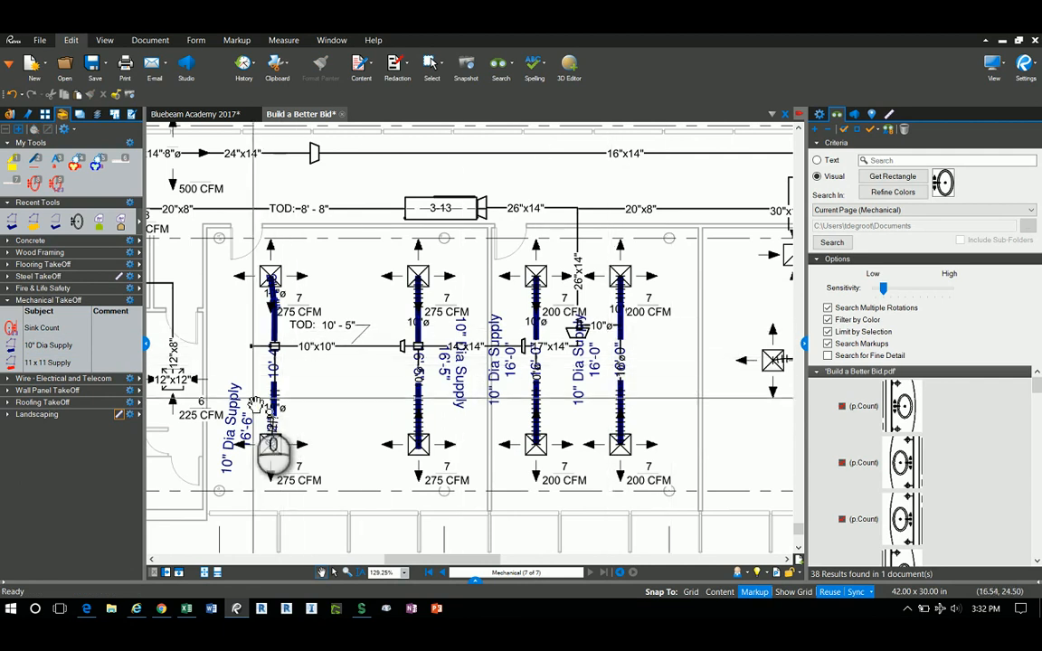
pyautogui.click(8, 303)
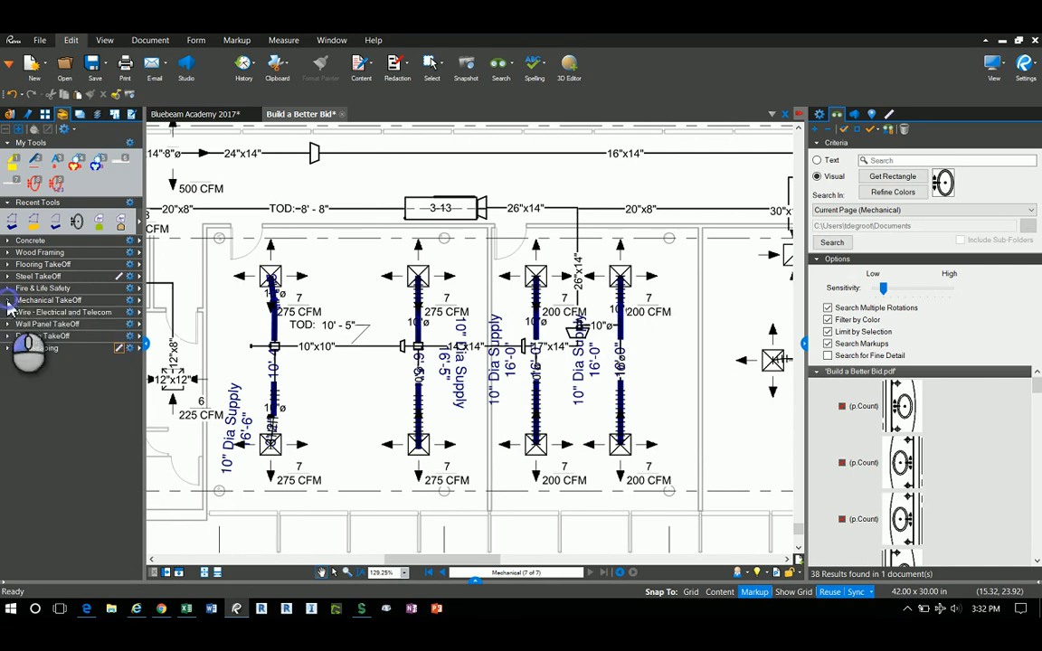
# - Return to the Bluebeam Academy 2017 outline, mark PolyLength/Segments as done, and follow the Rise / Drop link
pyautogui.click(215, 115)
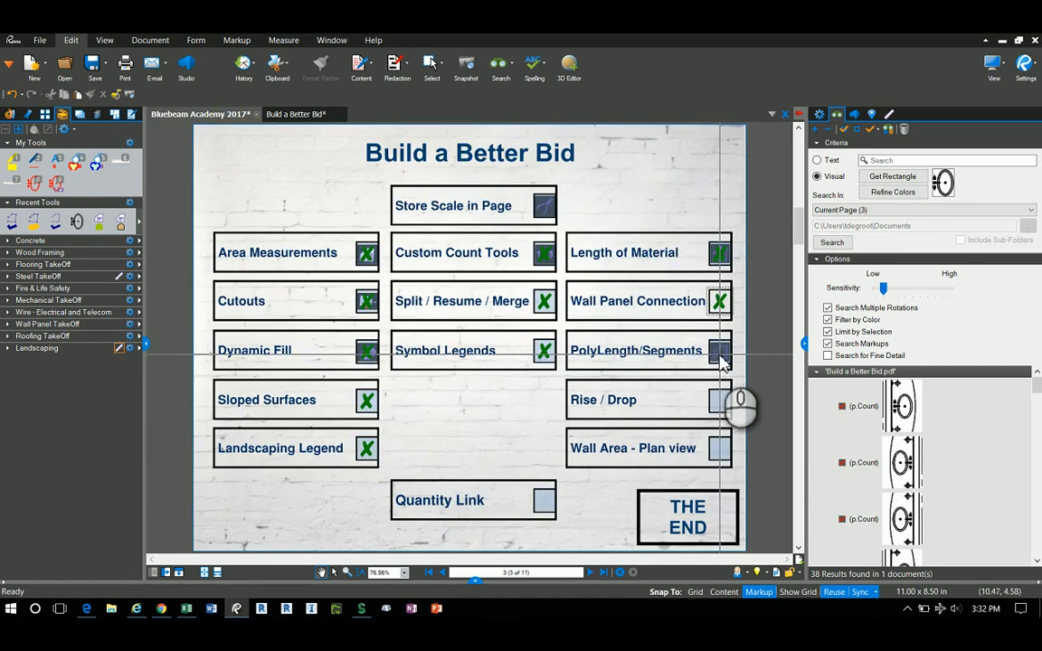
pyautogui.click(634, 450)
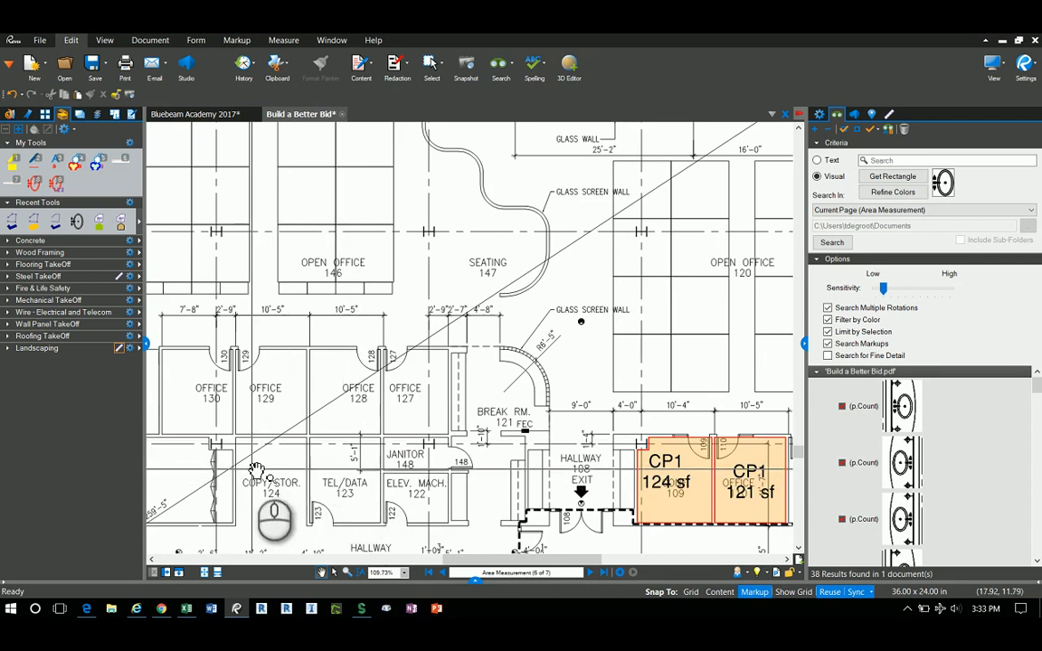
# - Measure a Cat5e plenum cable run about 56'-11" long from Tel/Data 123 to the far end of the Open Office 146 workstations
pyautogui.click(8, 312)
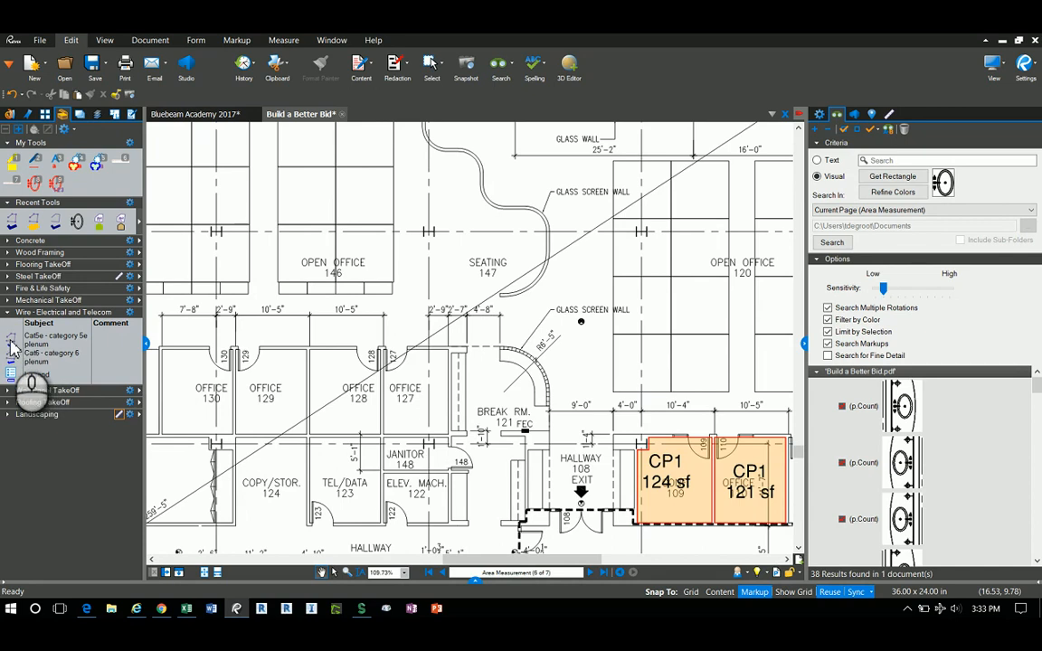
pyautogui.click(22, 340)
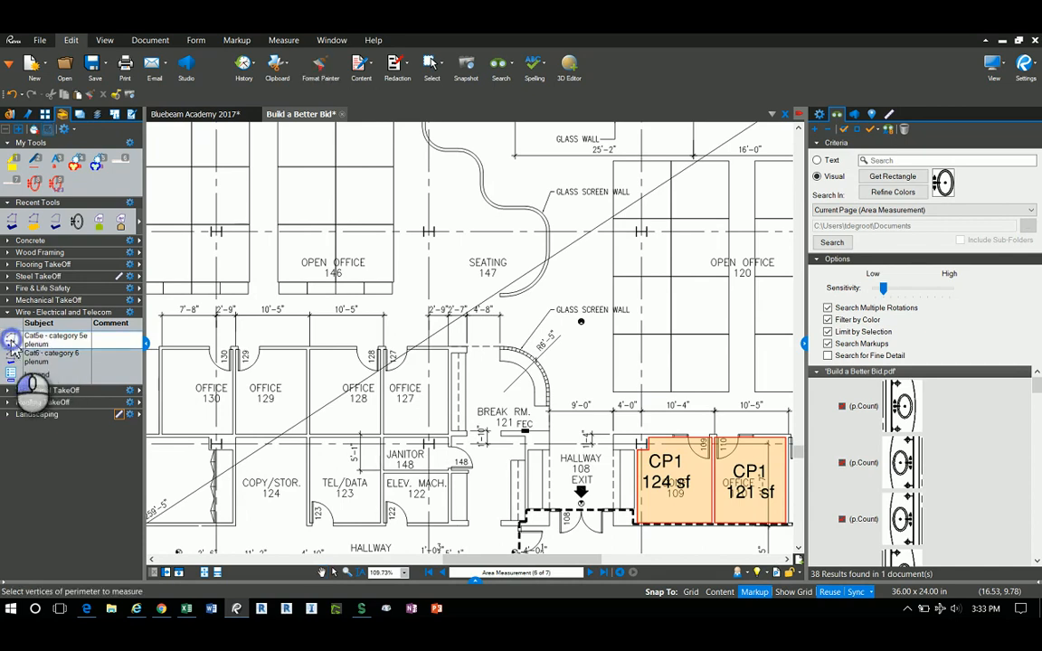
pyautogui.click(320, 466)
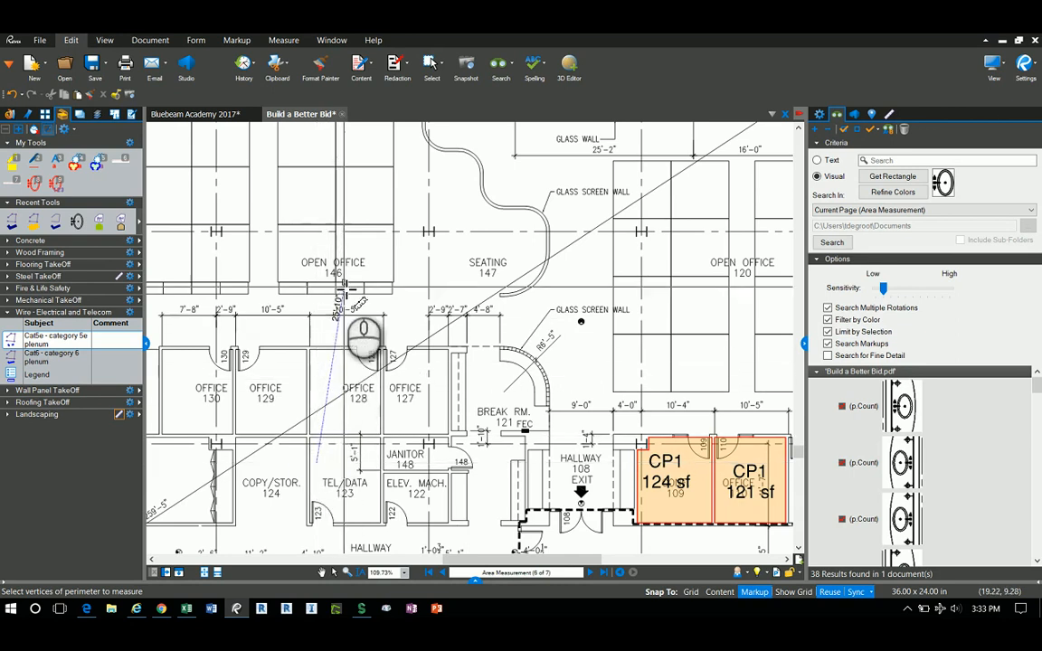
pyautogui.scroll(-4, 339, 283)
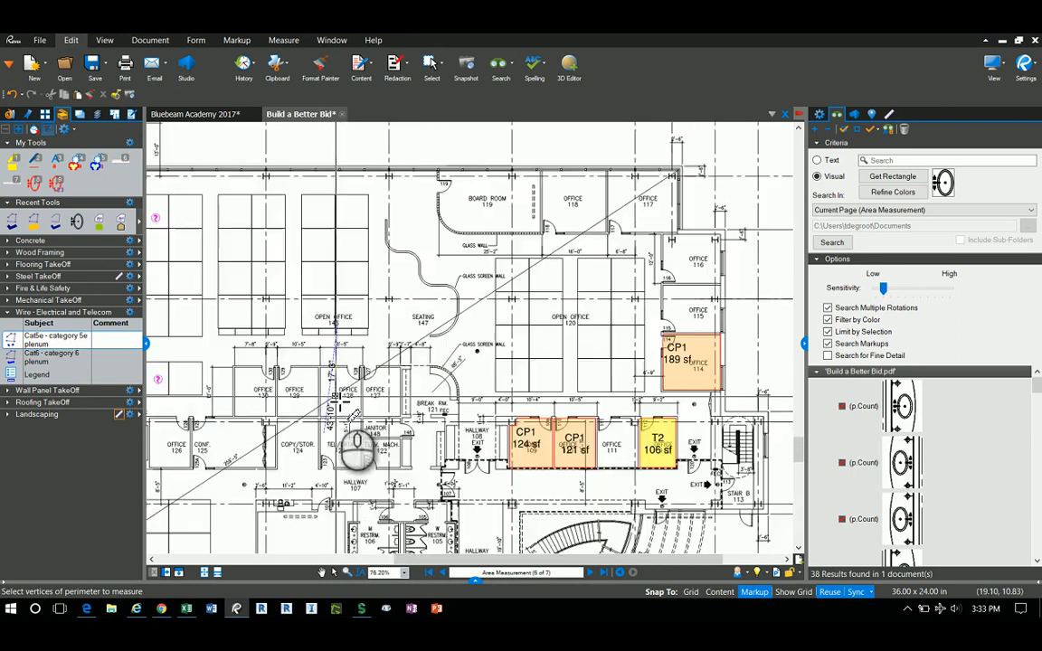
pyautogui.scroll(4, 337, 243)
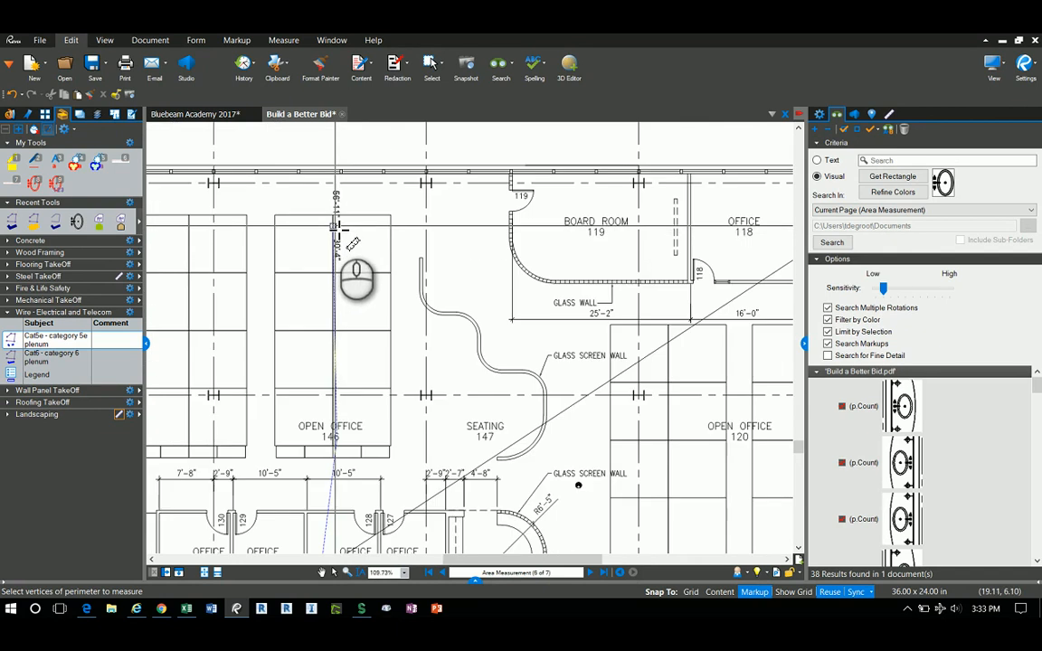
pyautogui.click(337, 225)
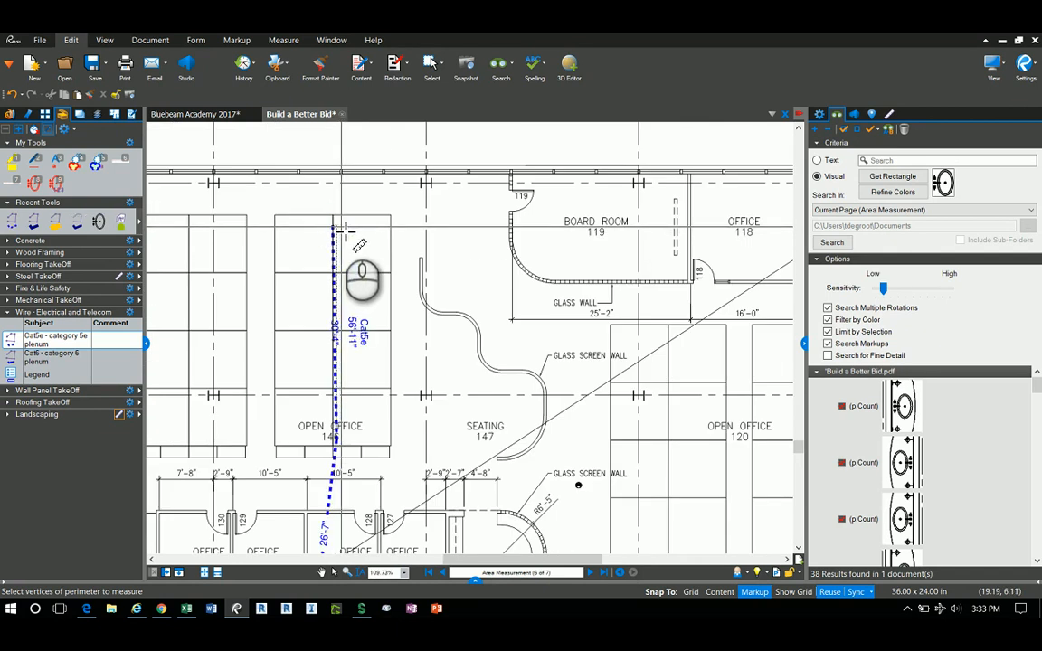
# - Measure four Cat5e branches, each about 14 to 16 ft long, across the Open Office 146 workstations, crossing the main cable run
pyautogui.click(283, 224)
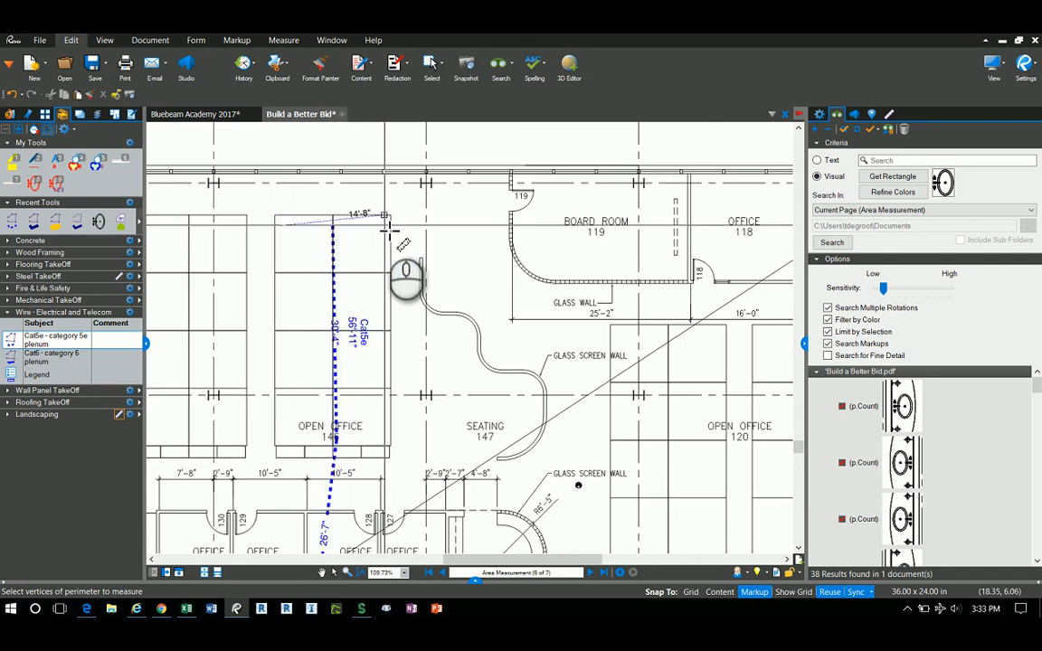
pyautogui.click(280, 276)
pyautogui.click(387, 273)
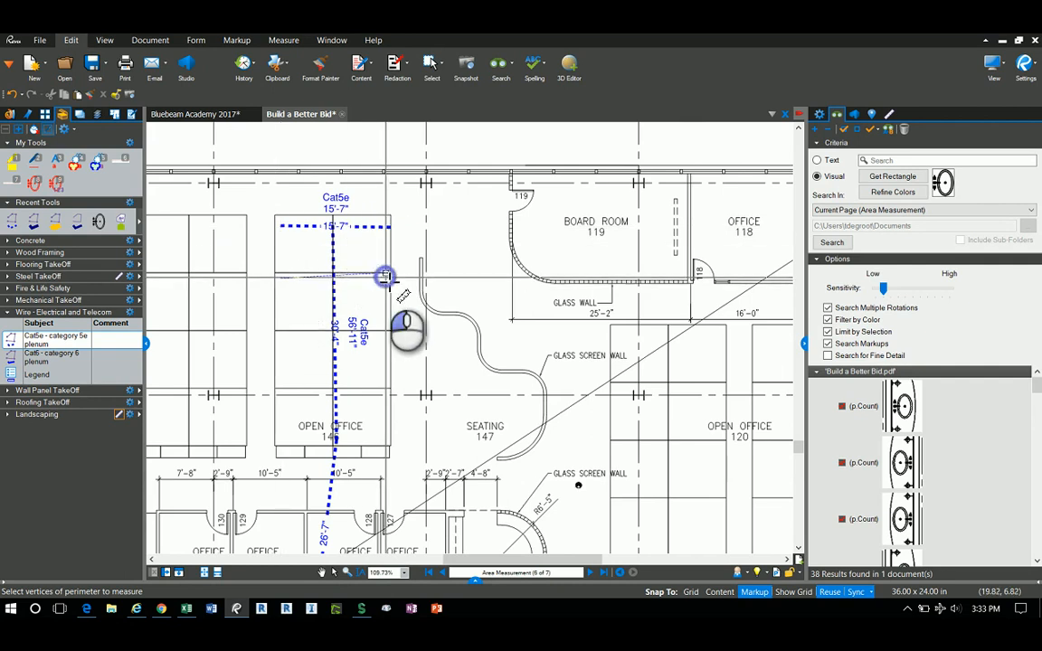
pyautogui.click(281, 340)
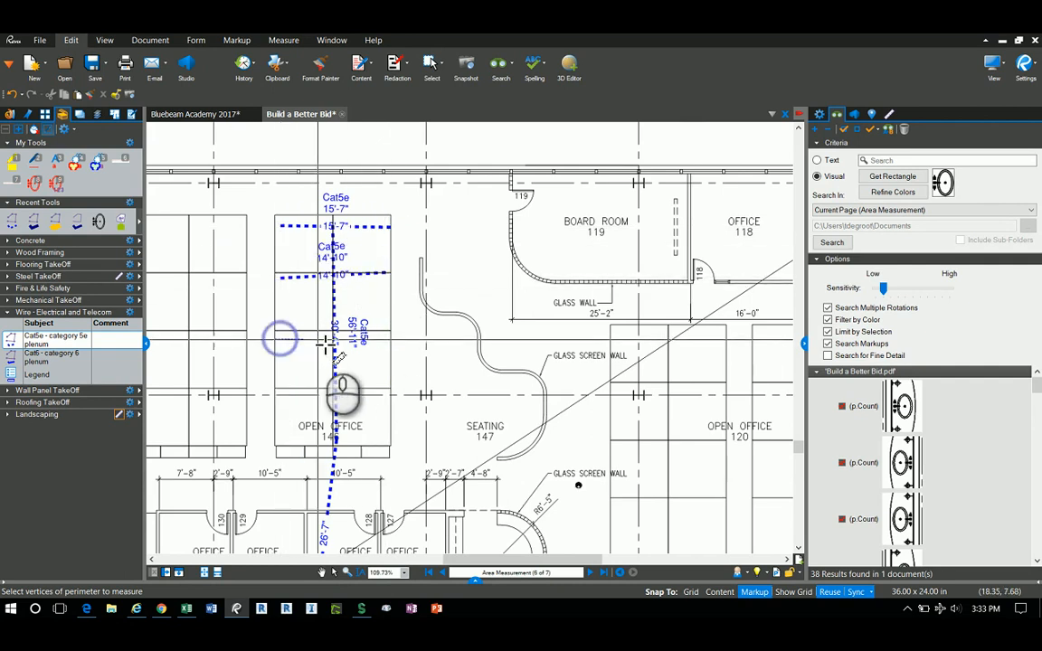
pyautogui.click(383, 339)
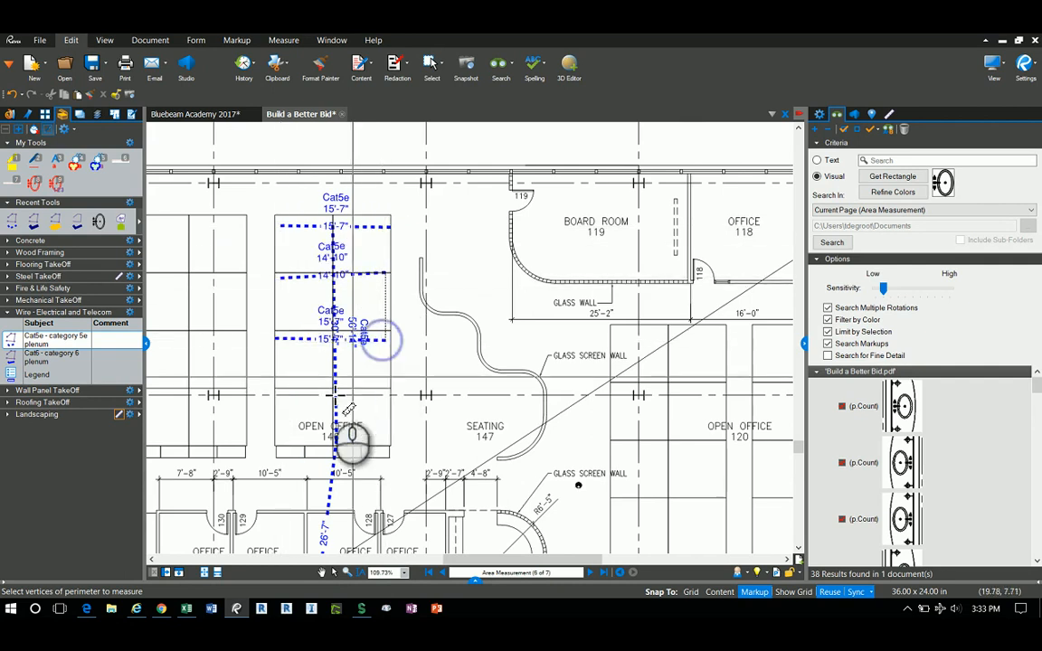
pyautogui.click(284, 395)
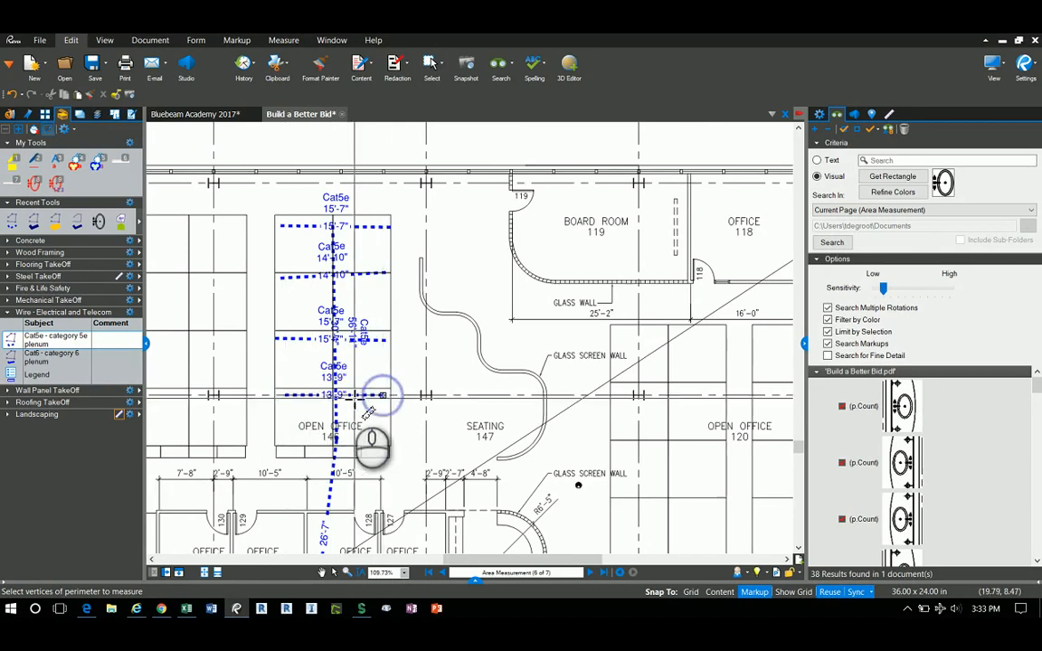
pyautogui.scroll(-3, 357, 341)
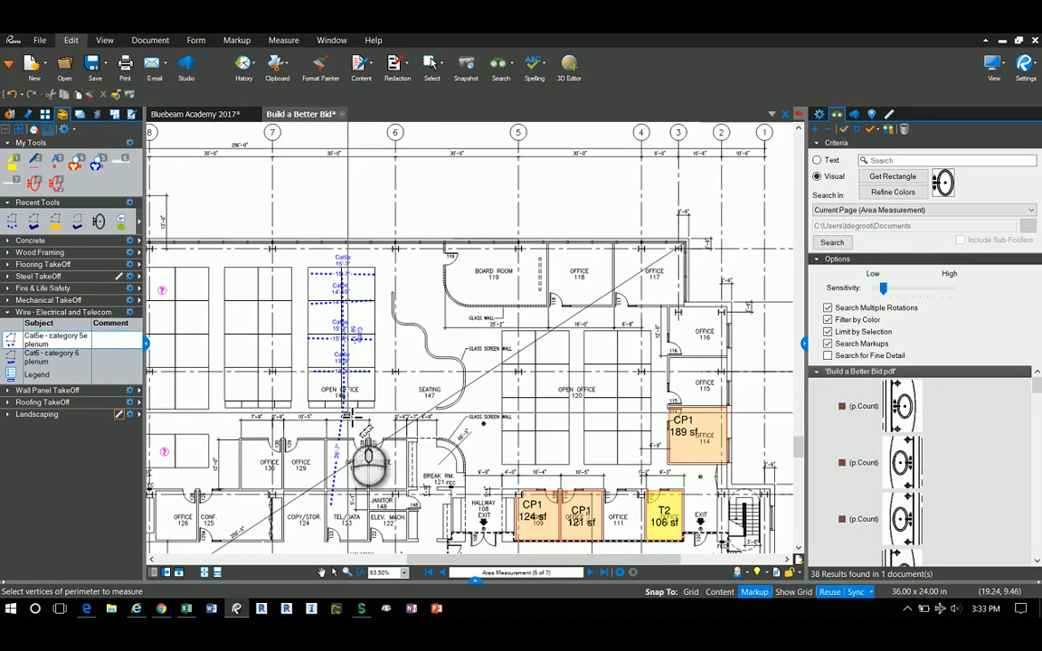
pyautogui.press('Escape')
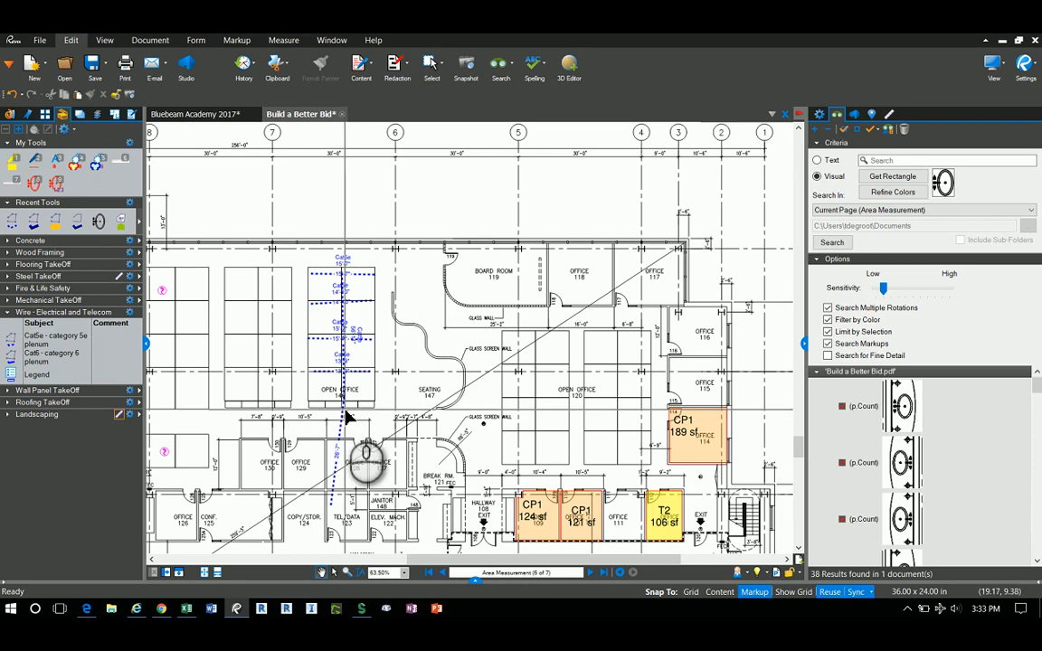
# - Select the main Cat5e run and its four branches together and set their Rise/Drop to 20'-0" in the measurement properties
pyautogui.click(345, 412)
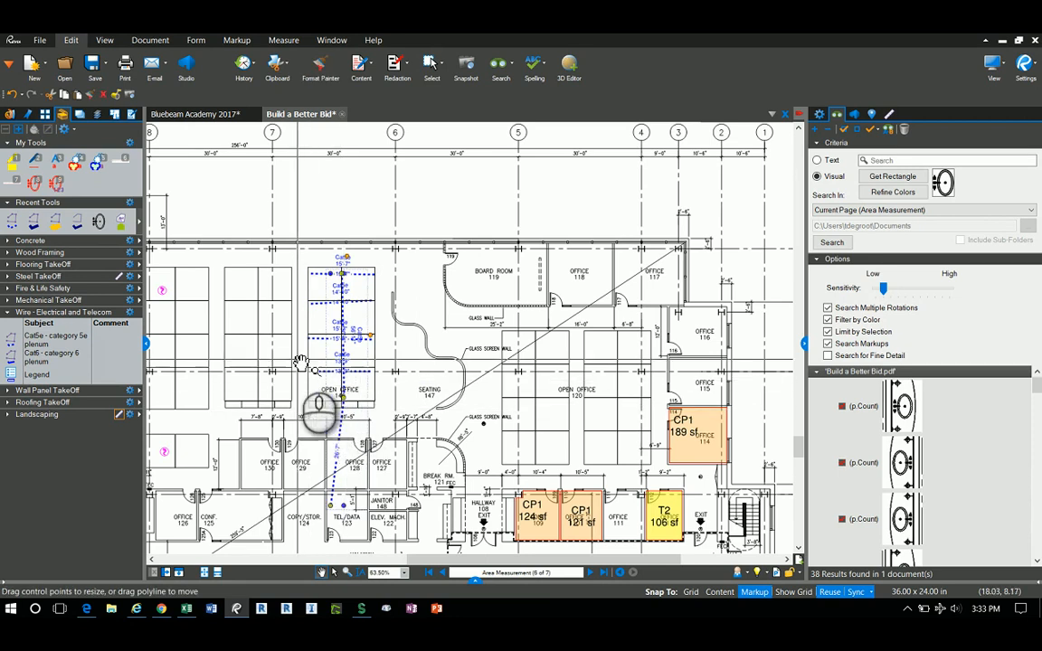
pyautogui.keyDown('shift'); pyautogui.click(319, 372); pyautogui.keyUp('shift')
pyautogui.keyDown('shift'); pyautogui.click(321, 339); pyautogui.keyUp('shift')
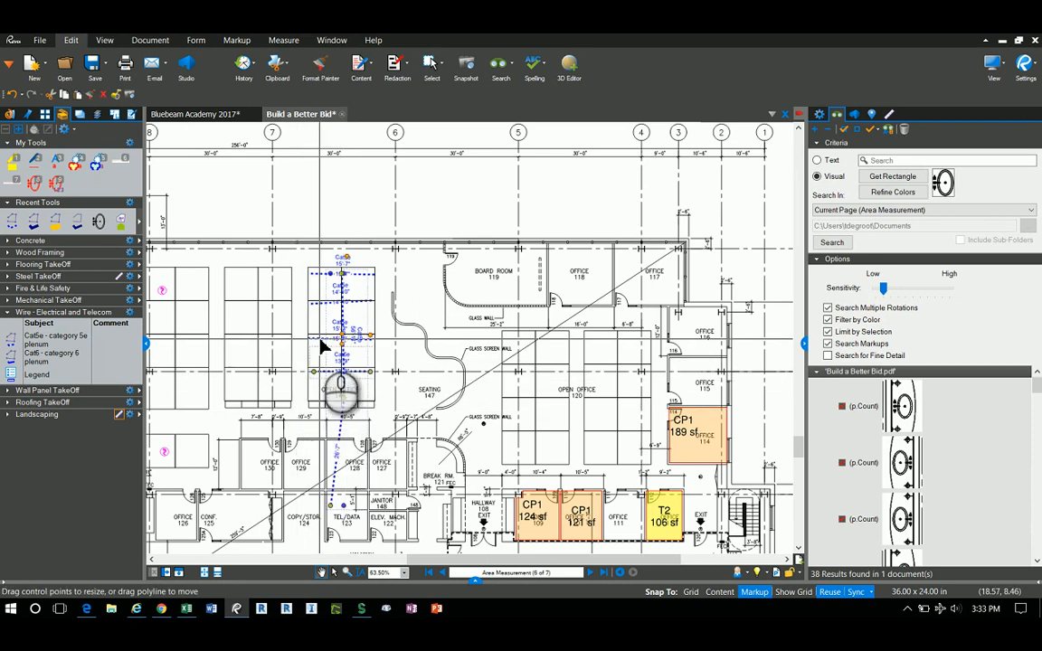
pyautogui.keyDown('shift'); pyautogui.click(321, 306); pyautogui.keyUp('shift')
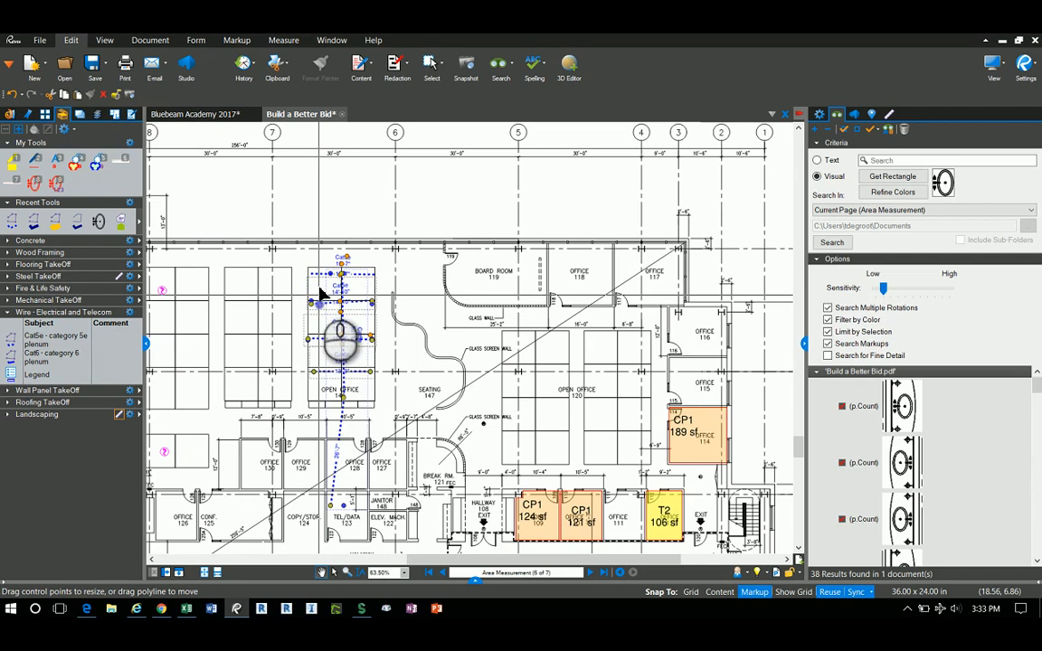
pyautogui.keyDown('shift'); pyautogui.click(319, 277); pyautogui.keyUp('shift')
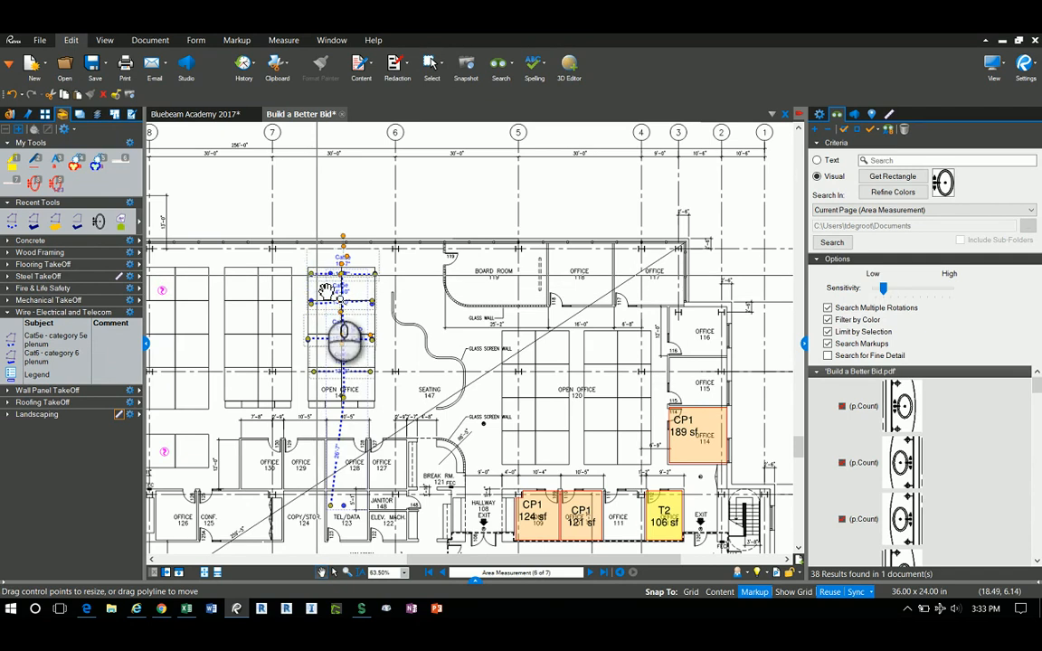
pyautogui.click(891, 119)
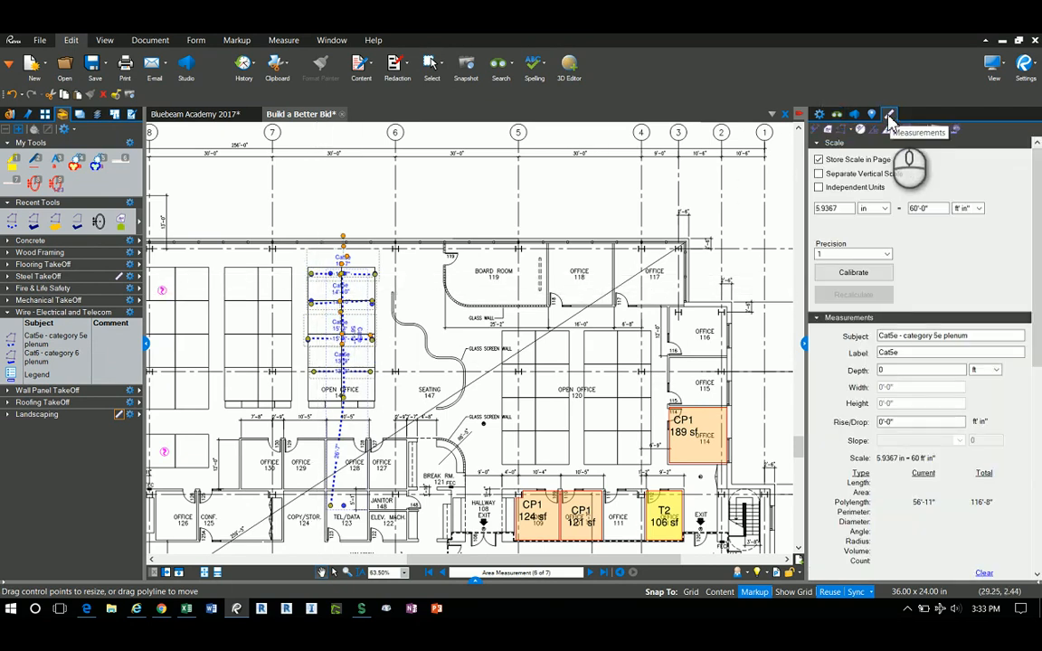
pyautogui.click(876, 423)
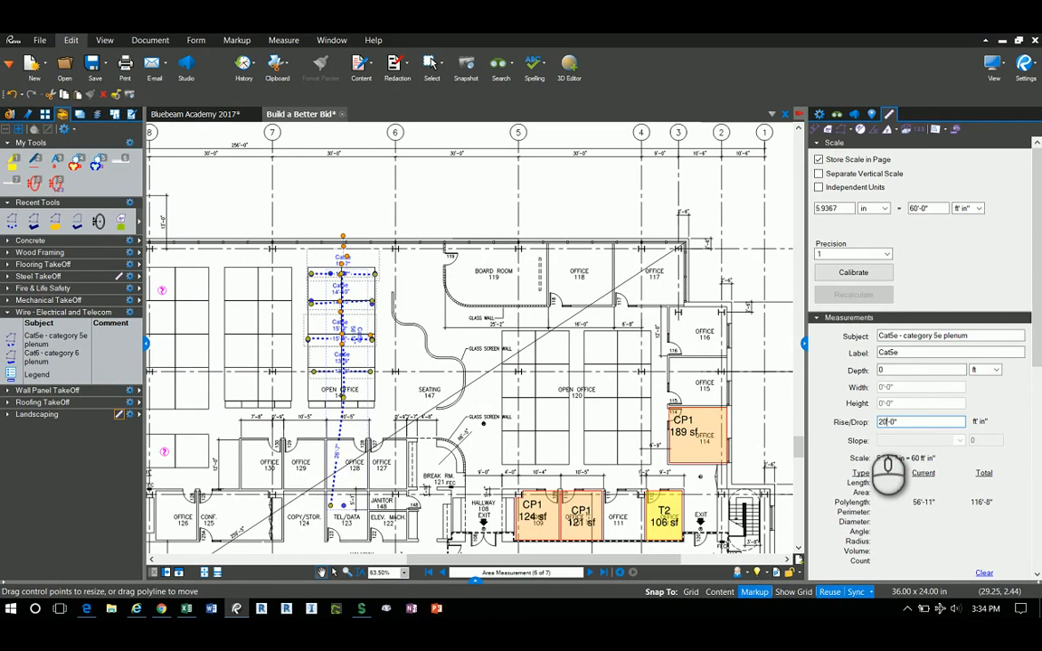
pyautogui.press('Return')
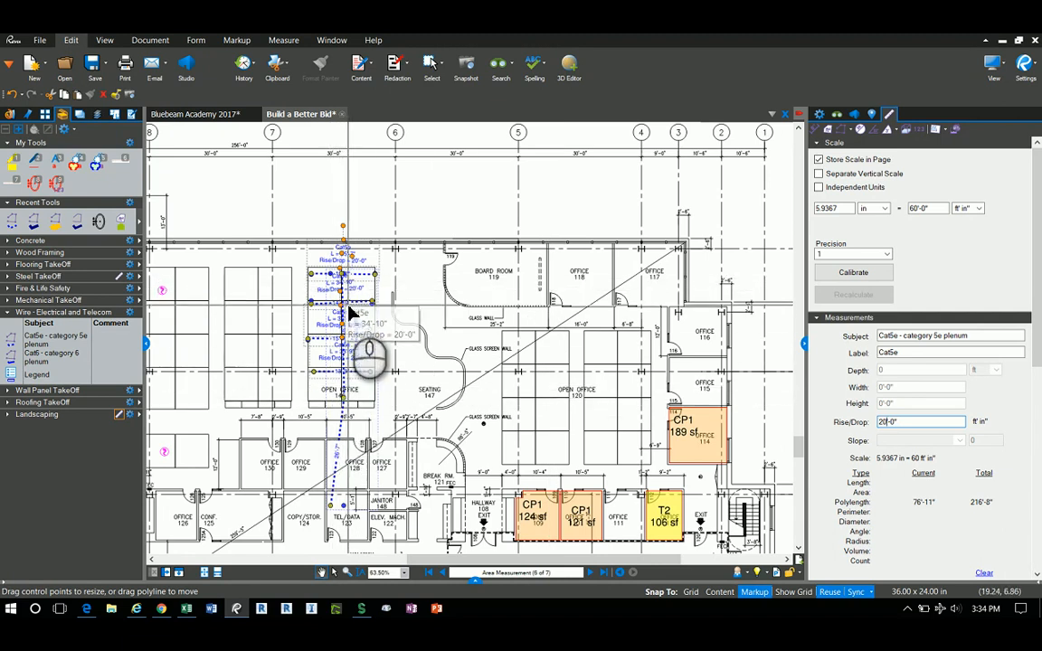
pyautogui.click(398, 364)
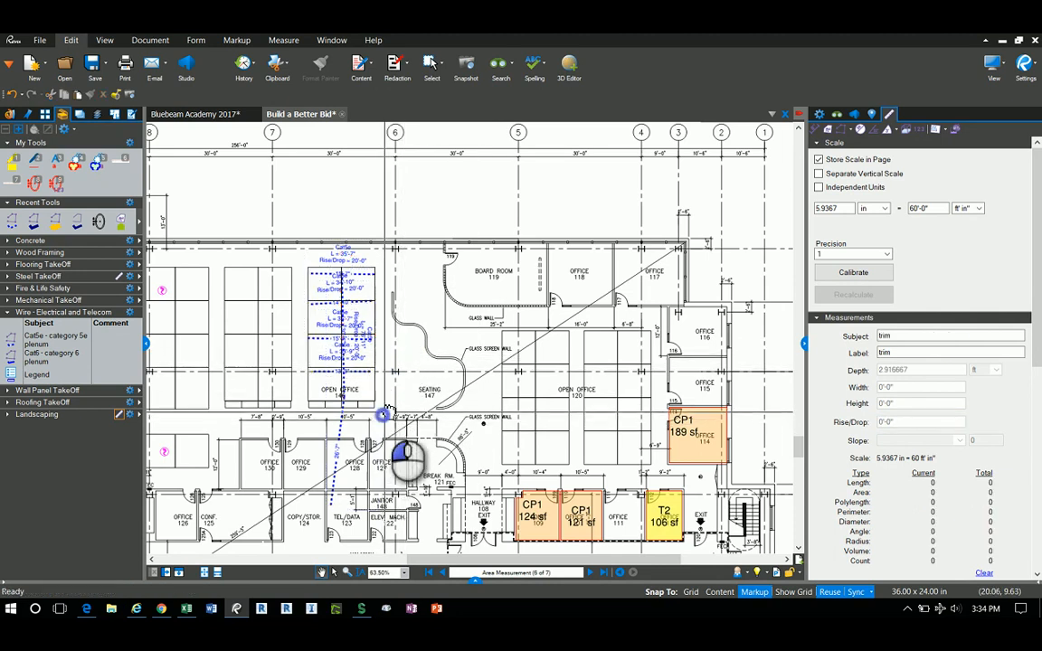
# - Measure four Cat6 plenum runs from Tel/Data 123 to Offices 127, 128, 129 and 130, about 15'-6", 7'-8", 12'-3" and 21'-1" long
pyautogui.moveTo(389, 416)
pyautogui.mouseDown()
pyautogui.moveTo(424, 337)
pyautogui.moveTo(435, 342)
pyautogui.mouseUp()
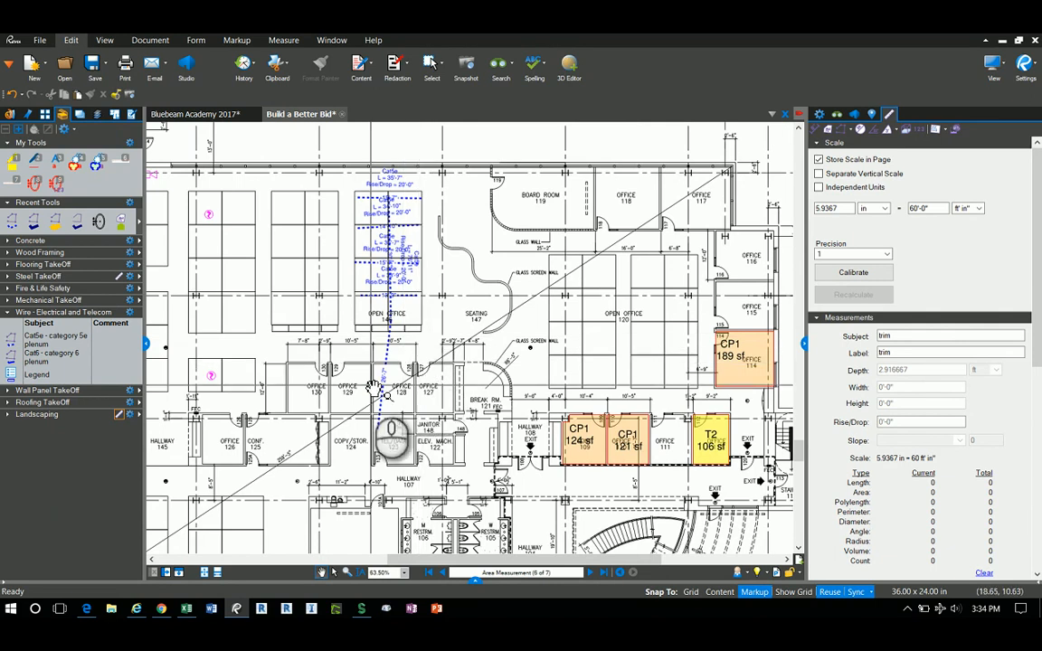
pyautogui.scroll(3, 389, 403)
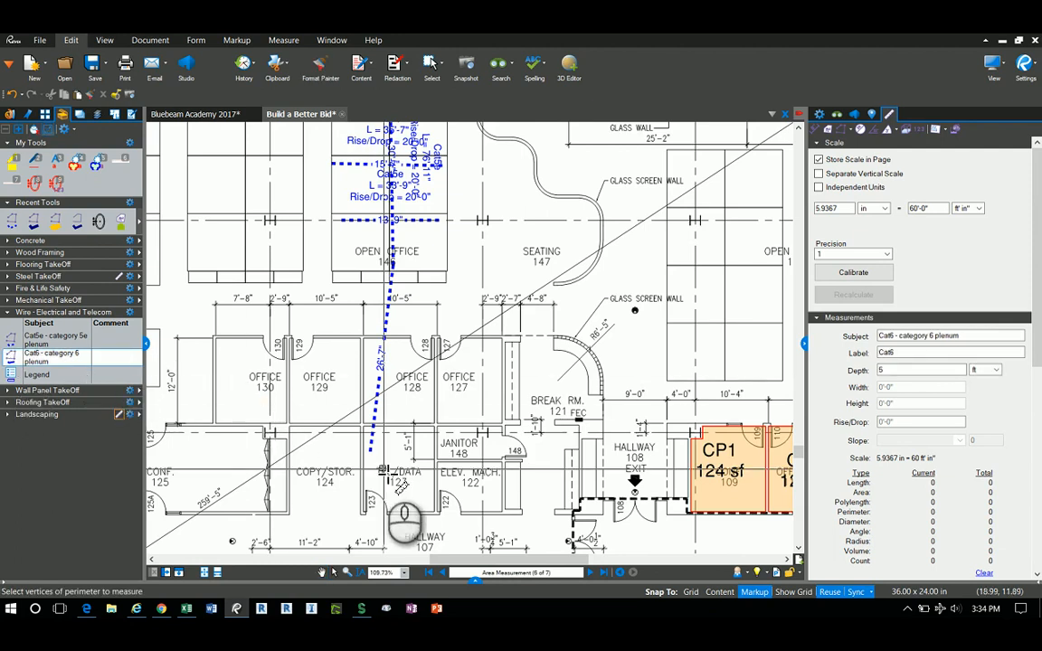
pyautogui.click(372, 461)
pyautogui.click(468, 418)
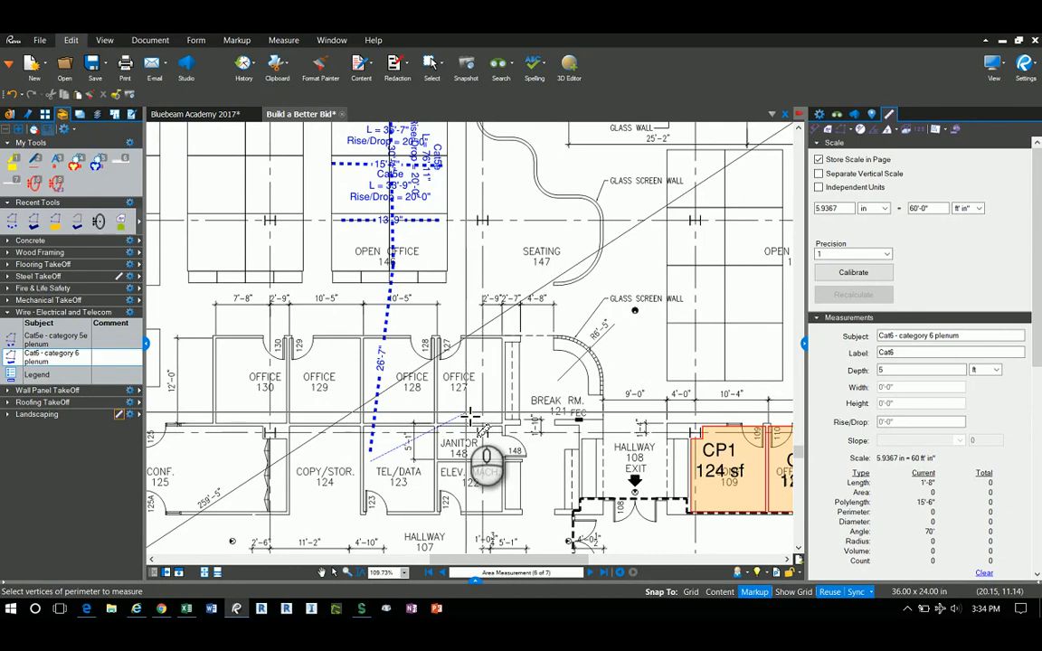
pyautogui.press('Return')
pyautogui.click(373, 462)
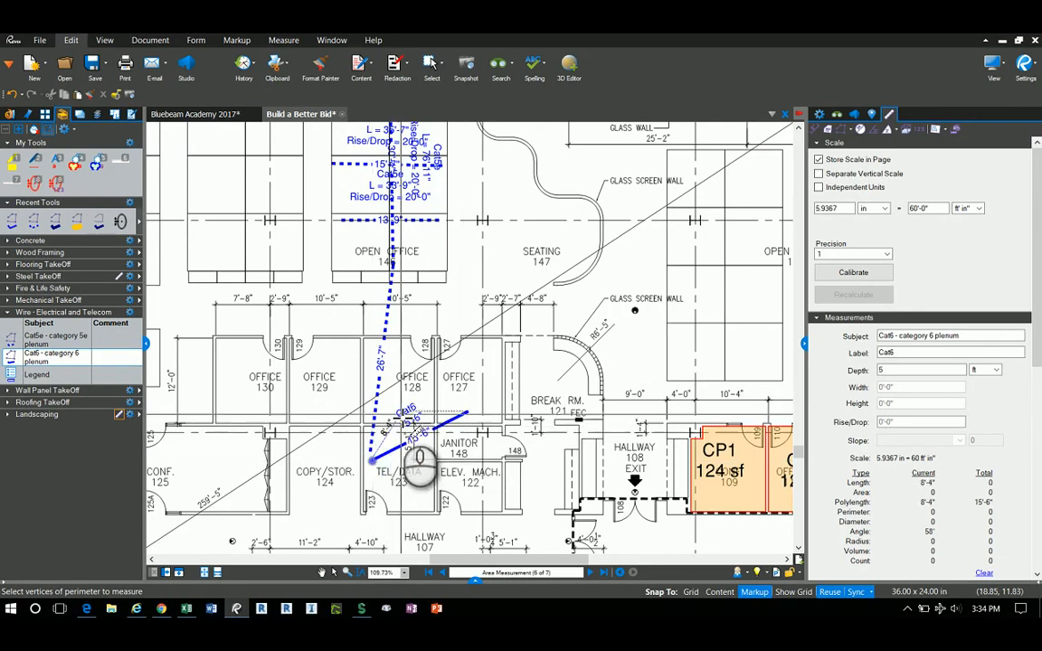
pyautogui.doubleClick(394, 414)
pyautogui.click(370, 461)
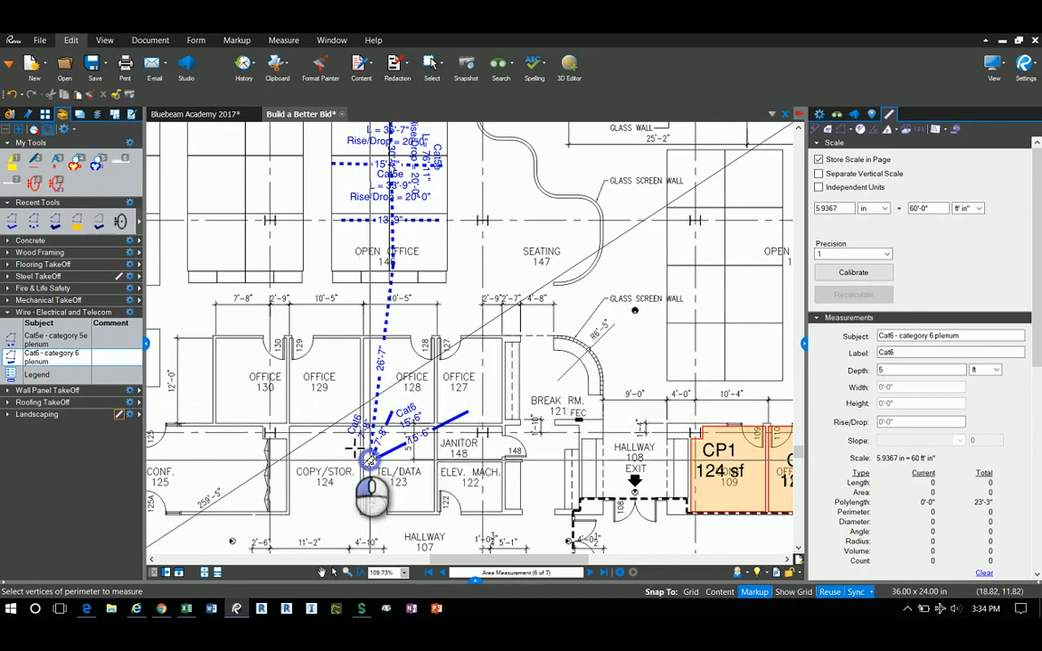
pyautogui.doubleClick(300, 413)
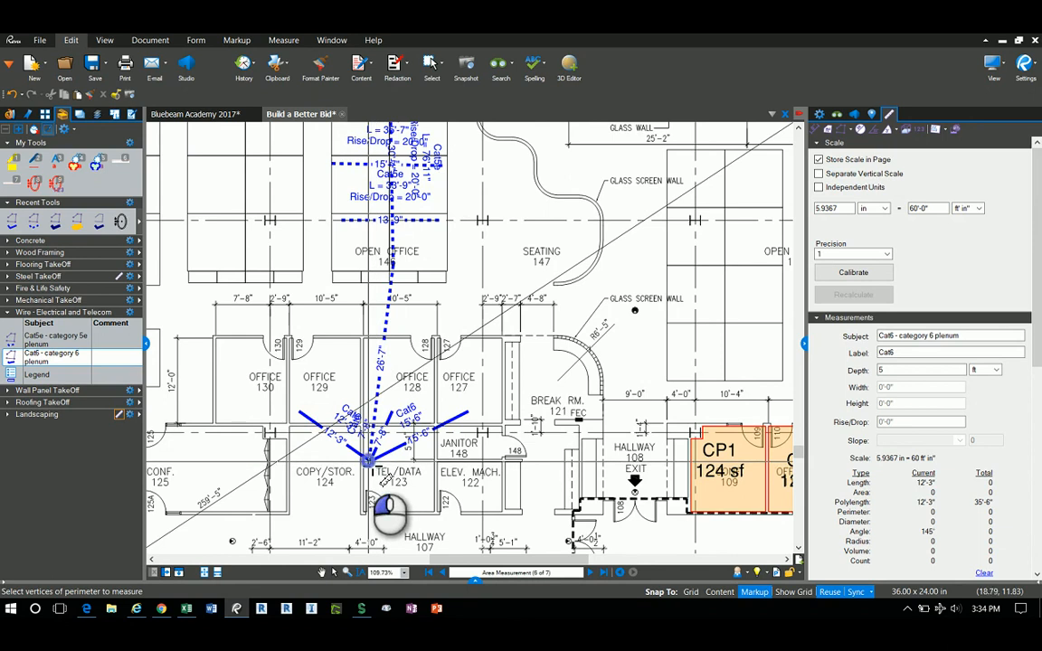
pyautogui.click(370, 460)
pyautogui.doubleClick(231, 414)
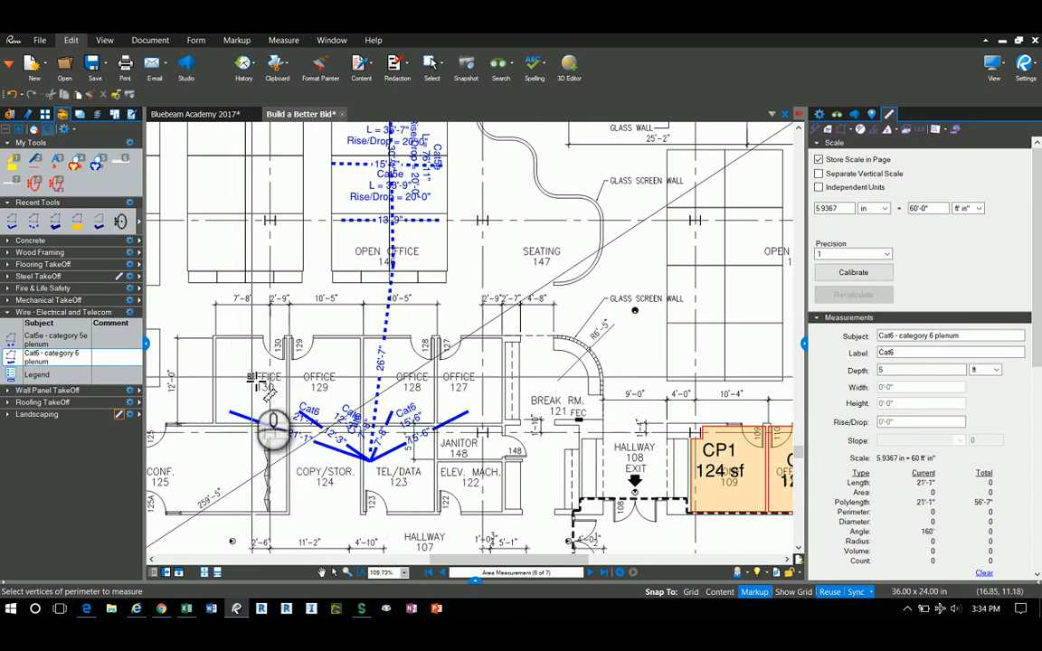
pyautogui.press('Escape')
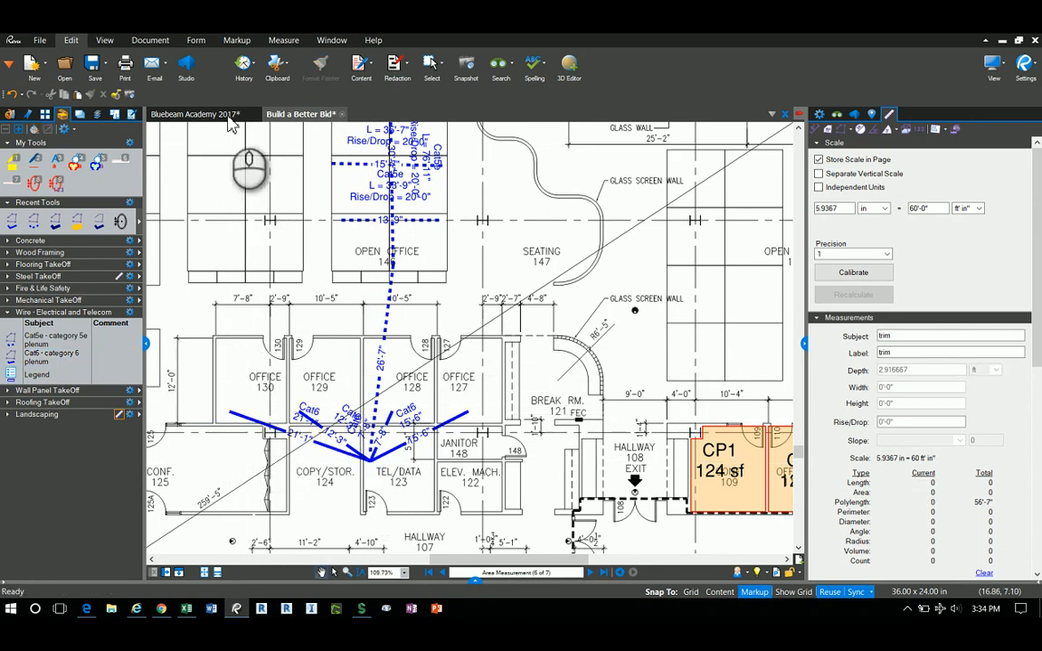
# - Return to the Bluebeam Academy 2017 outline
pyautogui.click(203, 114)
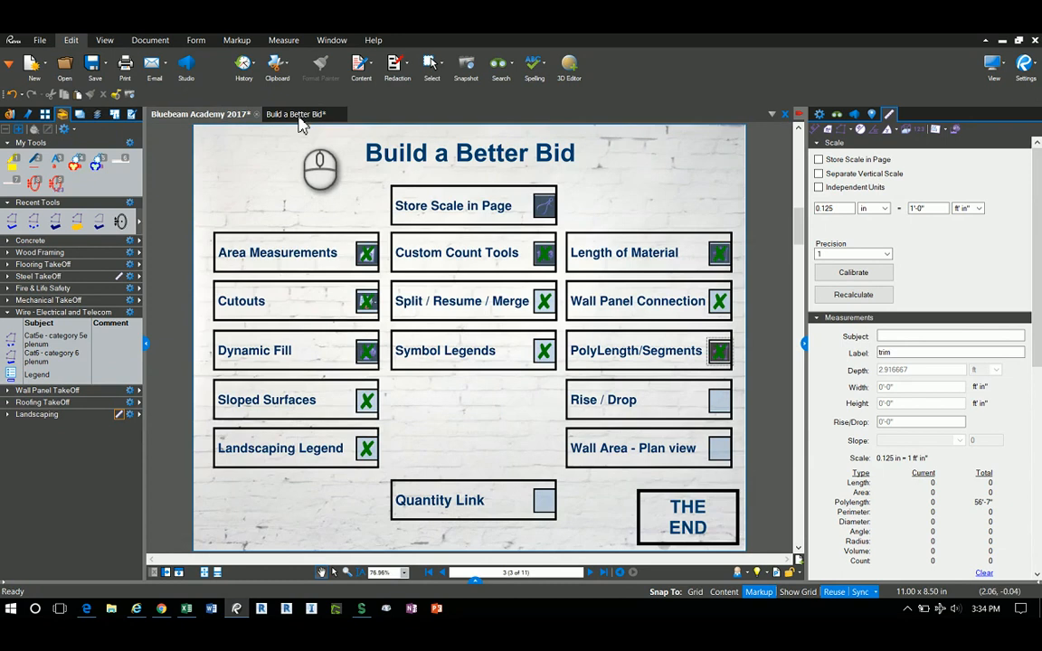
# - Select the four Cat6 plenum runs from Tel/Data 123 together on the Build a Better Bid plan and set their Rise/Drop to 20'-0"
pyautogui.click(297, 116)
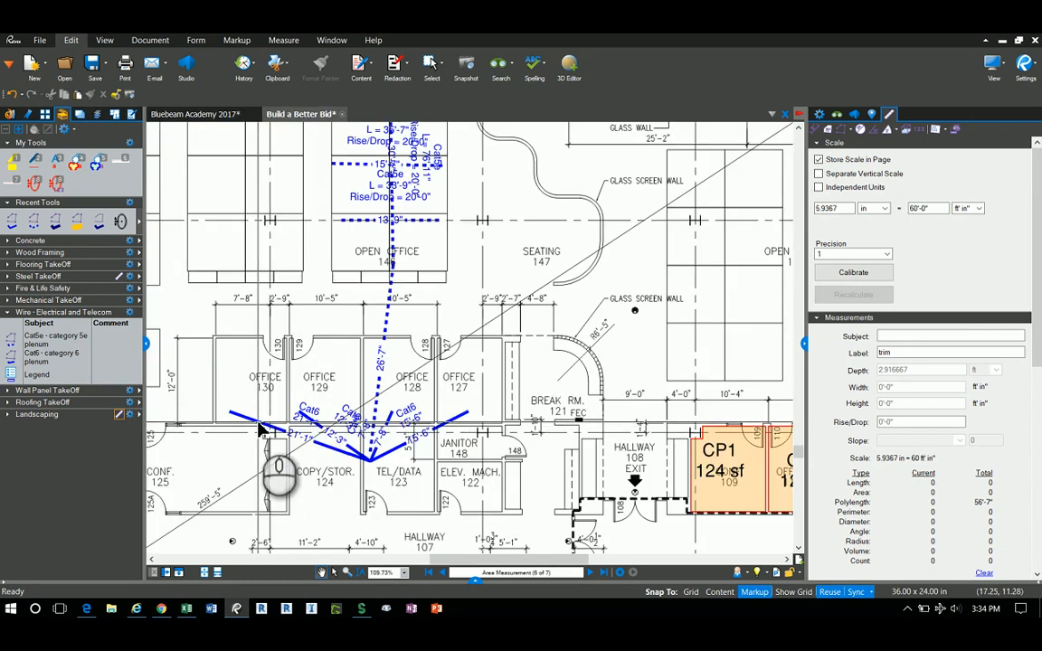
pyautogui.click(259, 425)
pyautogui.click(316, 426)
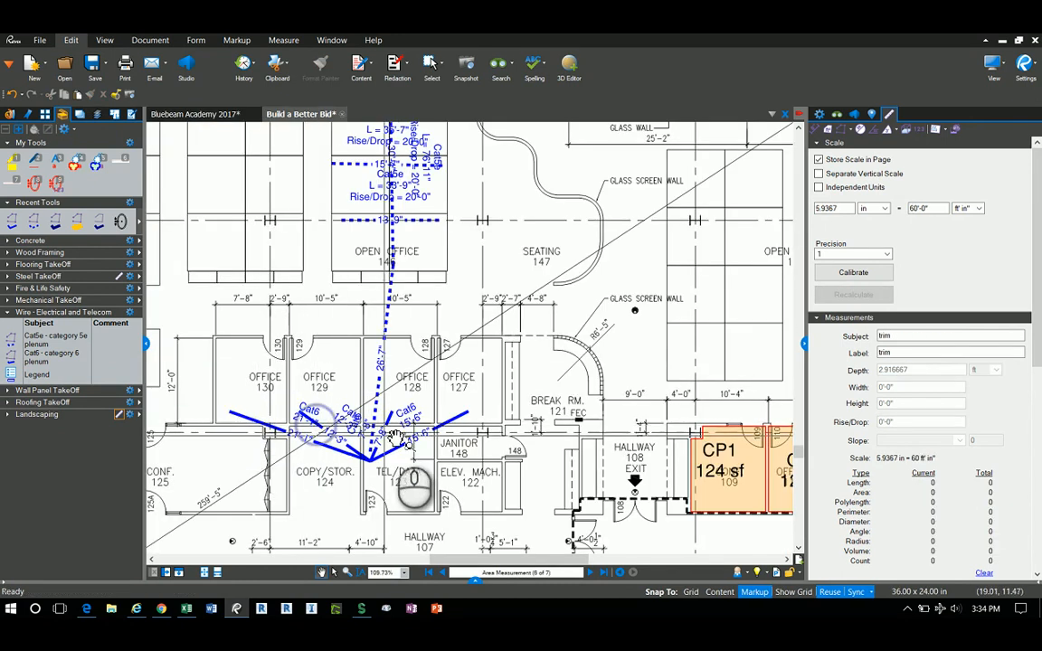
pyautogui.click(395, 438)
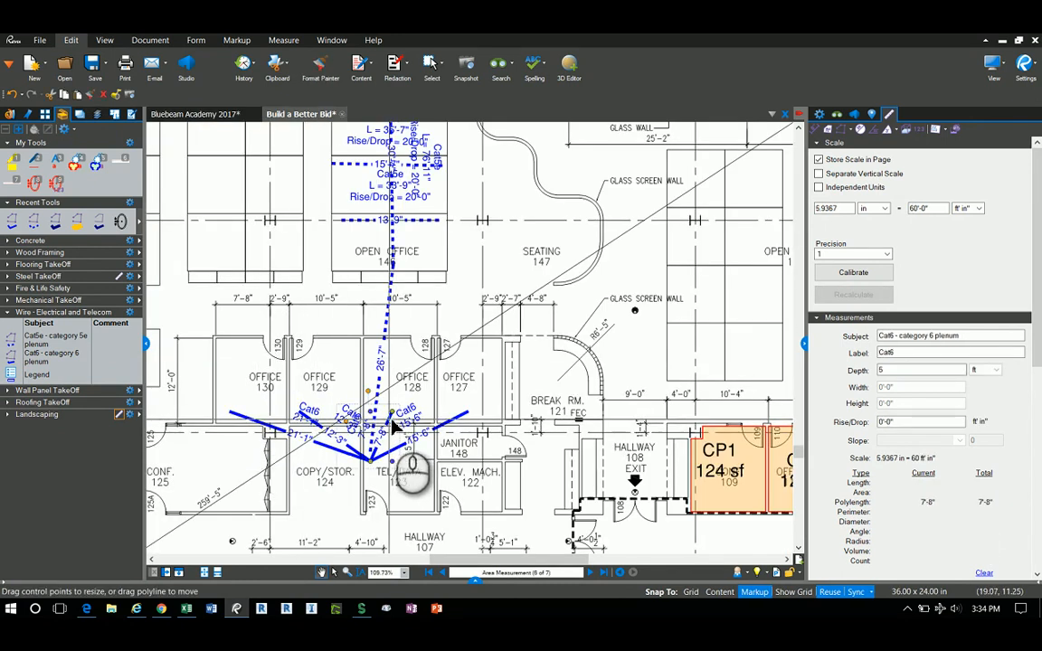
pyautogui.keyDown('shift'); pyautogui.click(443, 424); pyautogui.keyUp('shift')
pyautogui.keyDown('shift'); pyautogui.click(301, 415); pyautogui.keyUp('shift')
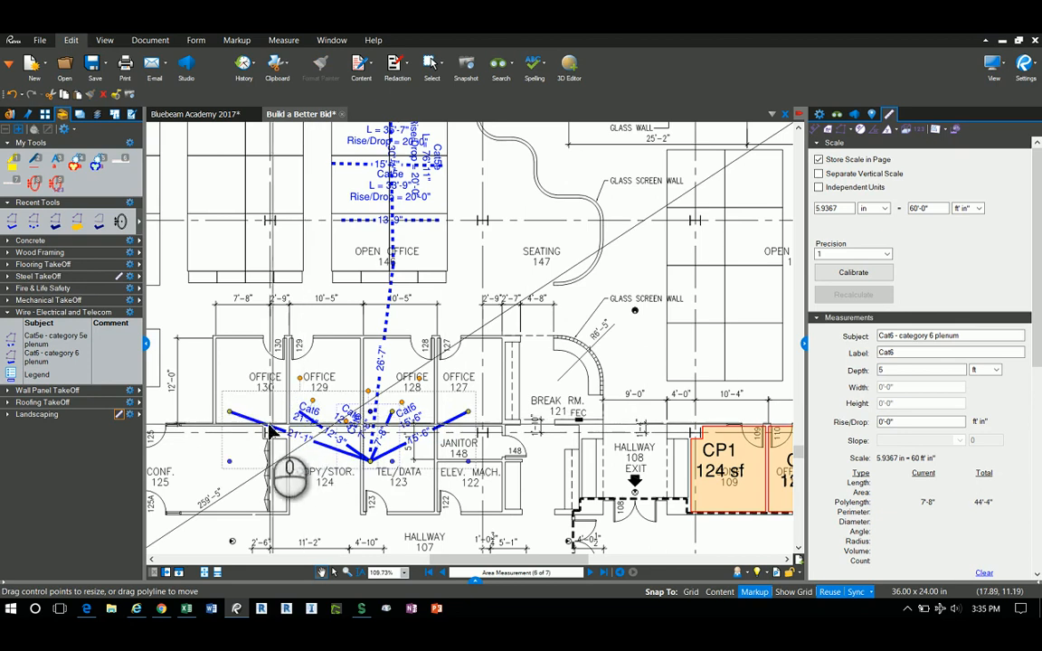
pyautogui.keyDown('shift'); pyautogui.click(269, 425); pyautogui.keyUp('shift')
pyautogui.keyDown('shift'); pyautogui.click(304, 417); pyautogui.keyUp('shift')
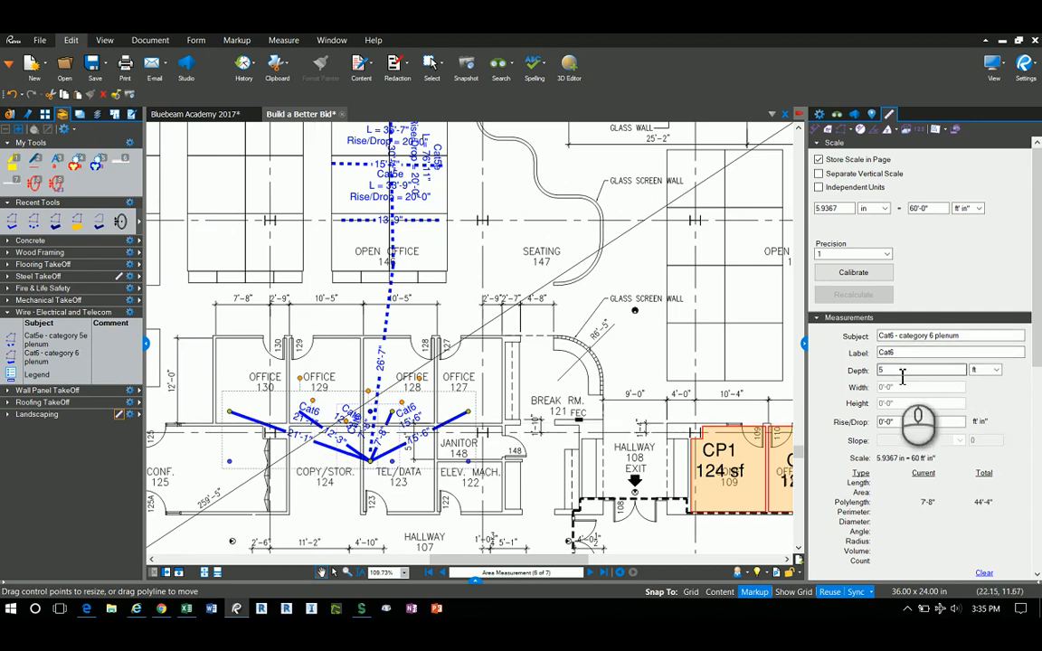
pyautogui.moveTo(903, 426); pyautogui.dragTo(871, 433)
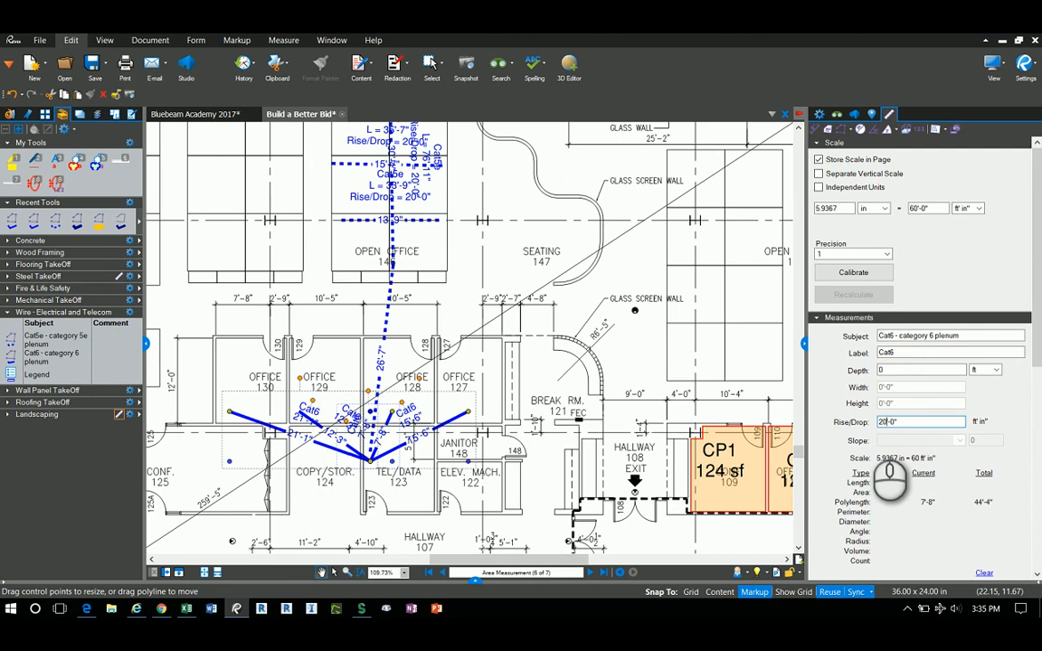
pyautogui.write('20\'-0"')
pyautogui.press('Return')
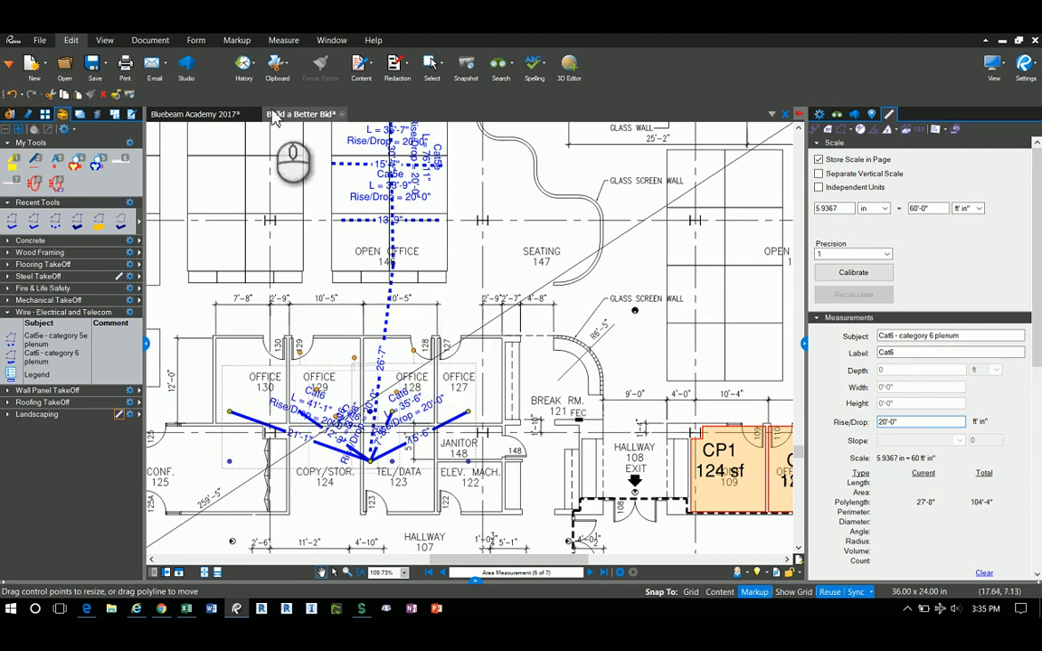
# - Mark Rise / Drop as done in the Bluebeam Academy 2017 outline and follow its Wall Area - Plan view link
pyautogui.click(213, 115)
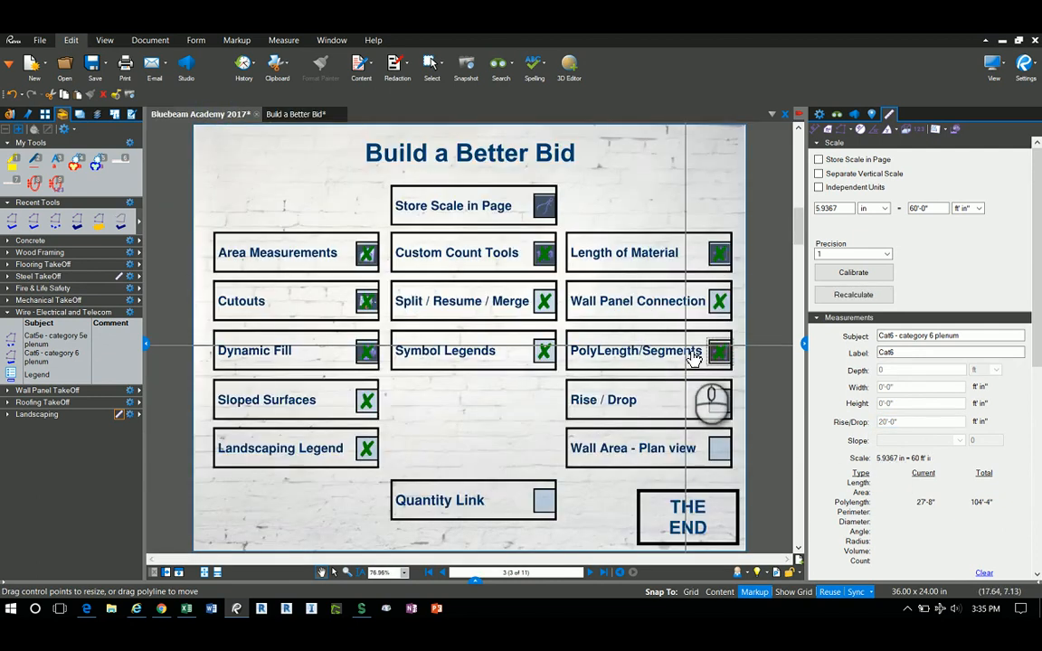
pyautogui.click(719, 401)
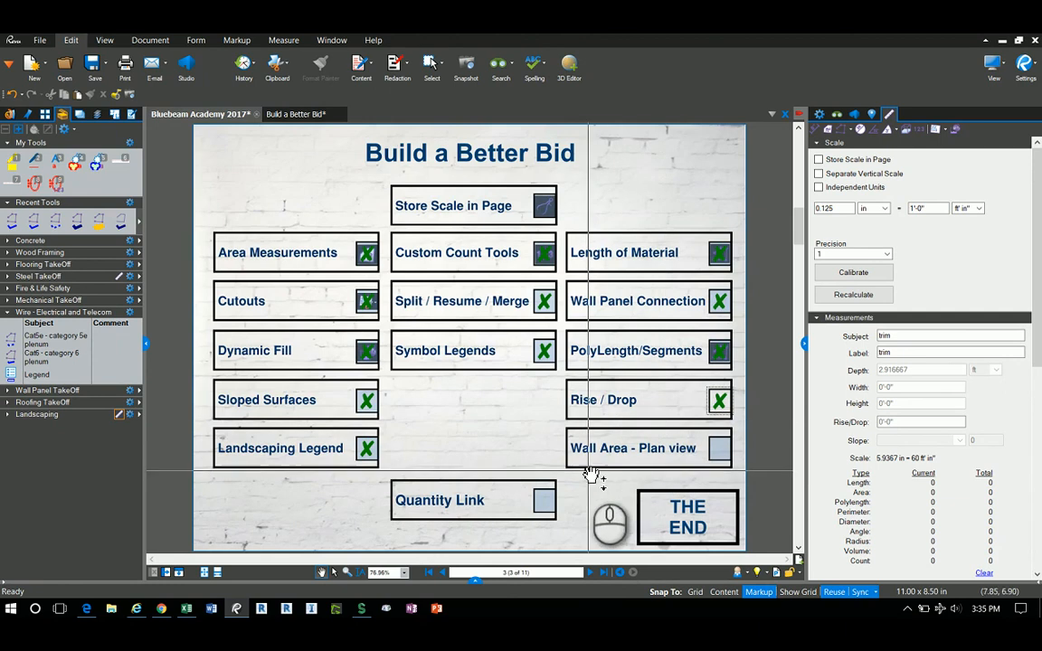
pyautogui.click(634, 450)
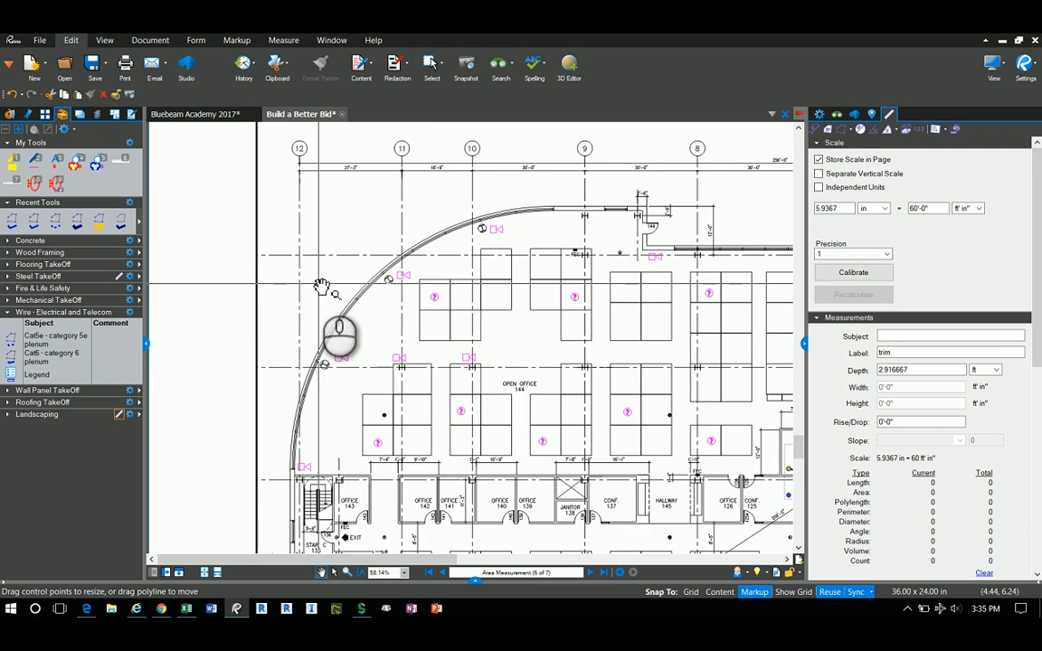
# - Measure a straight Glazing run about 99'-3" long between the ends of the curved exterior wall at Open Office 144
pyautogui.moveTo(319, 285); pyautogui.dragTo(320, 296)
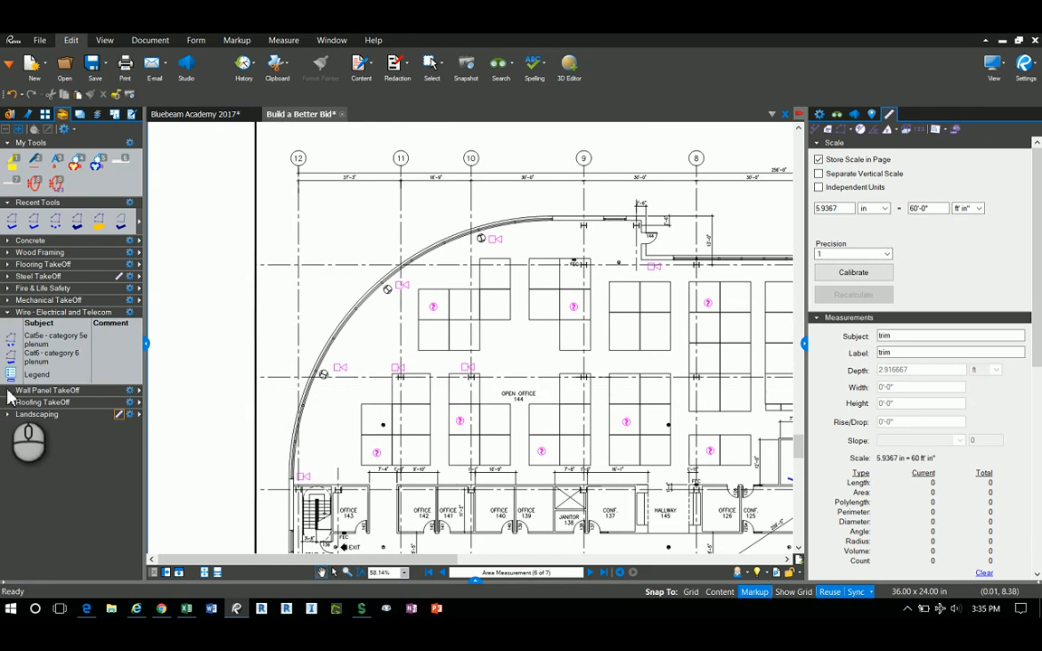
pyautogui.click(9, 391)
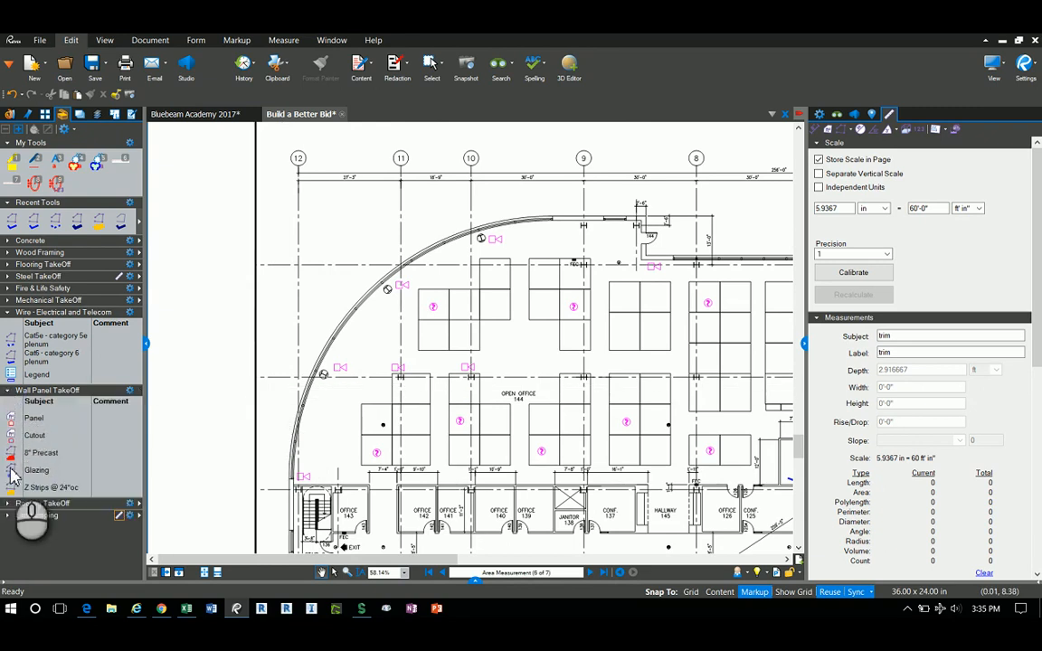
pyautogui.click(28, 470)
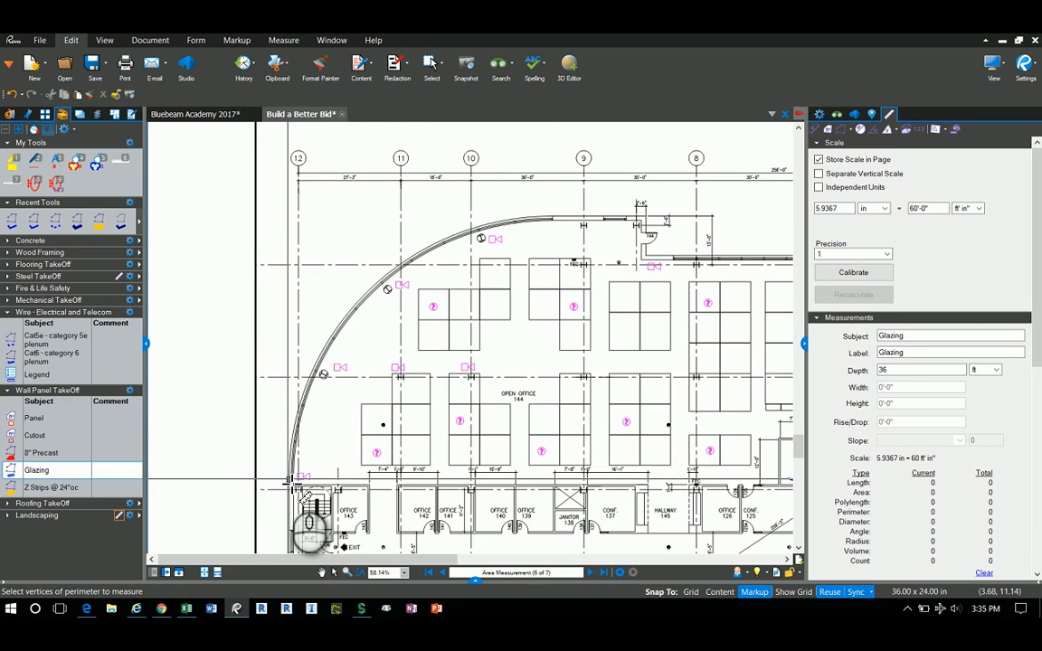
pyautogui.click(287, 480)
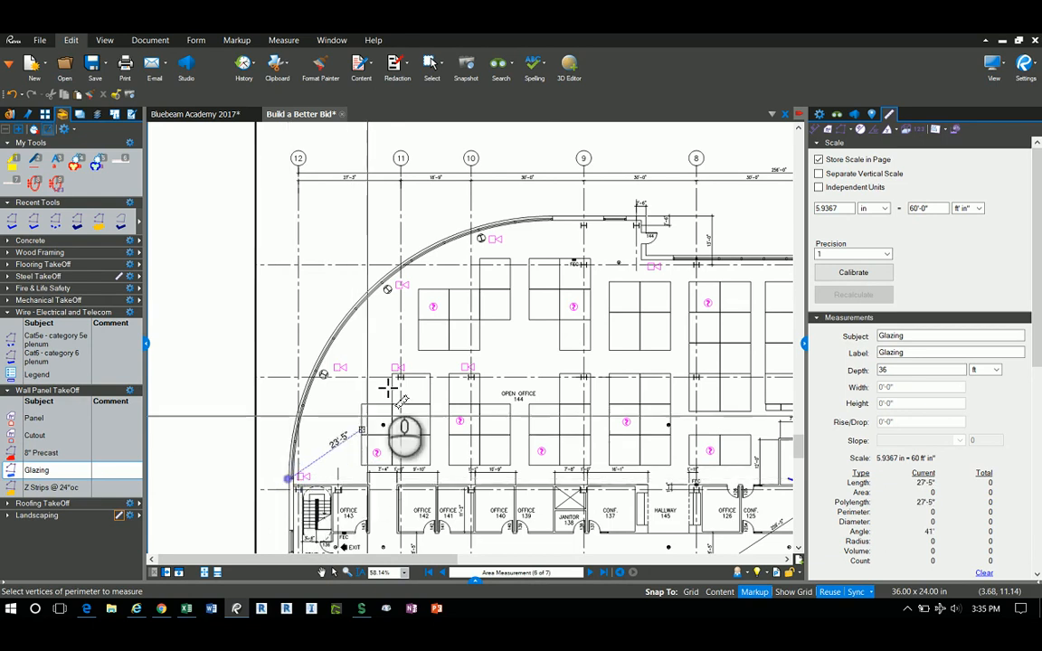
pyautogui.click(553, 217)
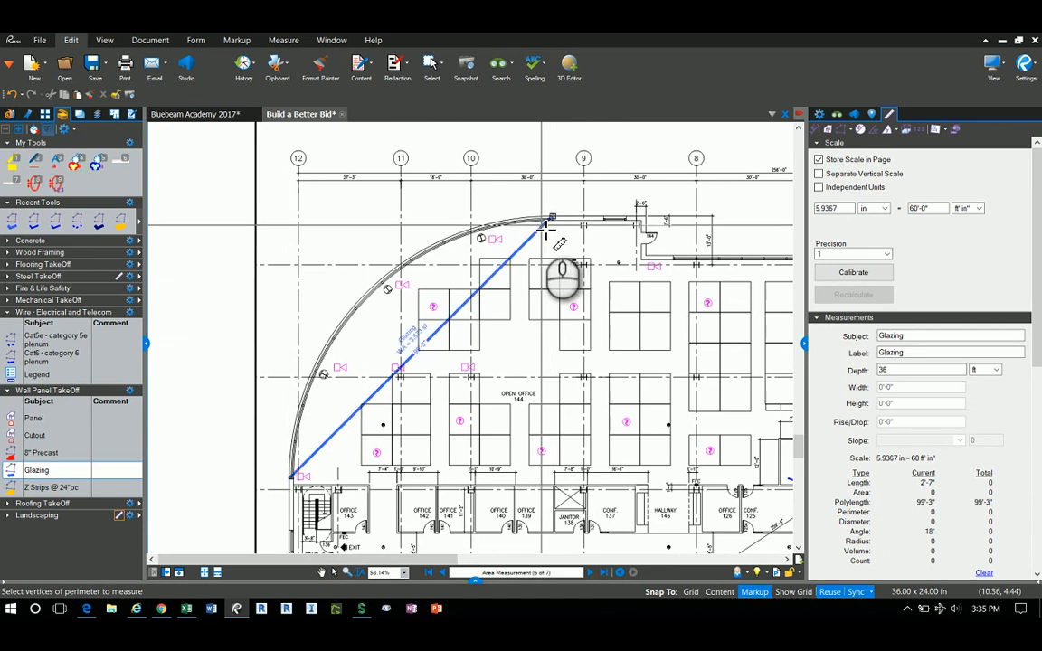
pyautogui.press('Return')
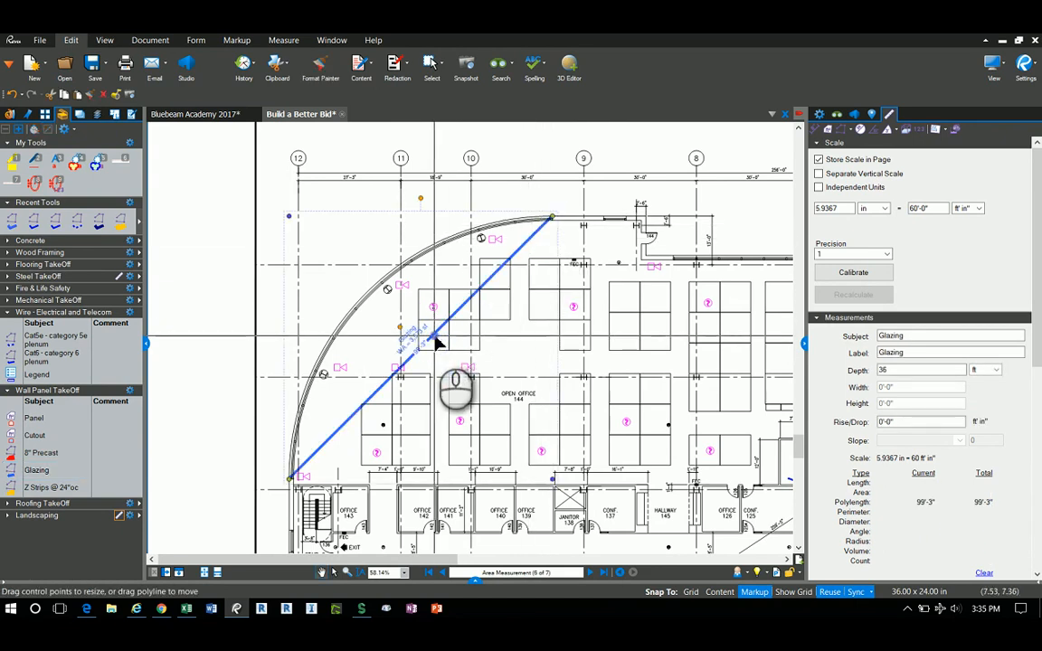
# - Convert the glazing measurement to an arc along the curved wall and inspect its depth and wall-area label
pyautogui.rightClick(437, 341)
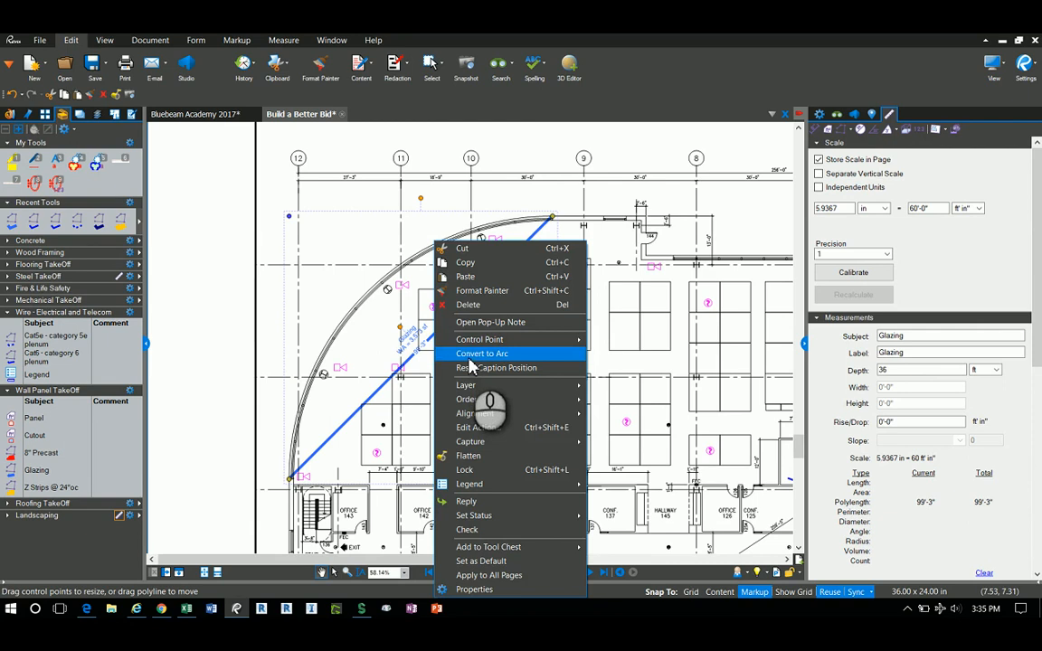
pyautogui.click(469, 355)
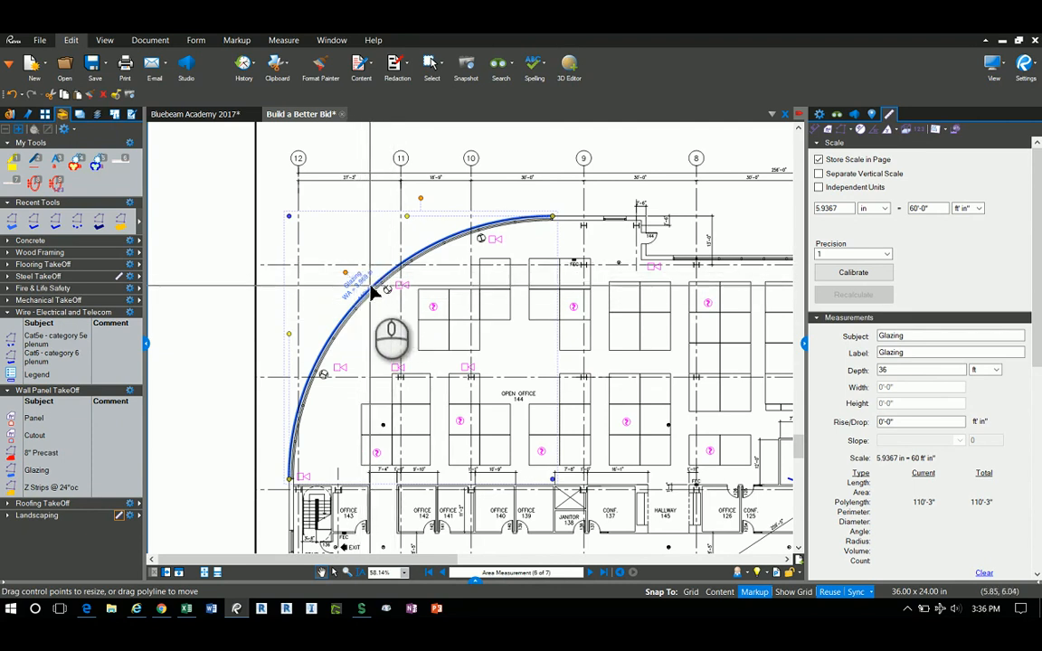
pyautogui.doubleClick(896, 370)
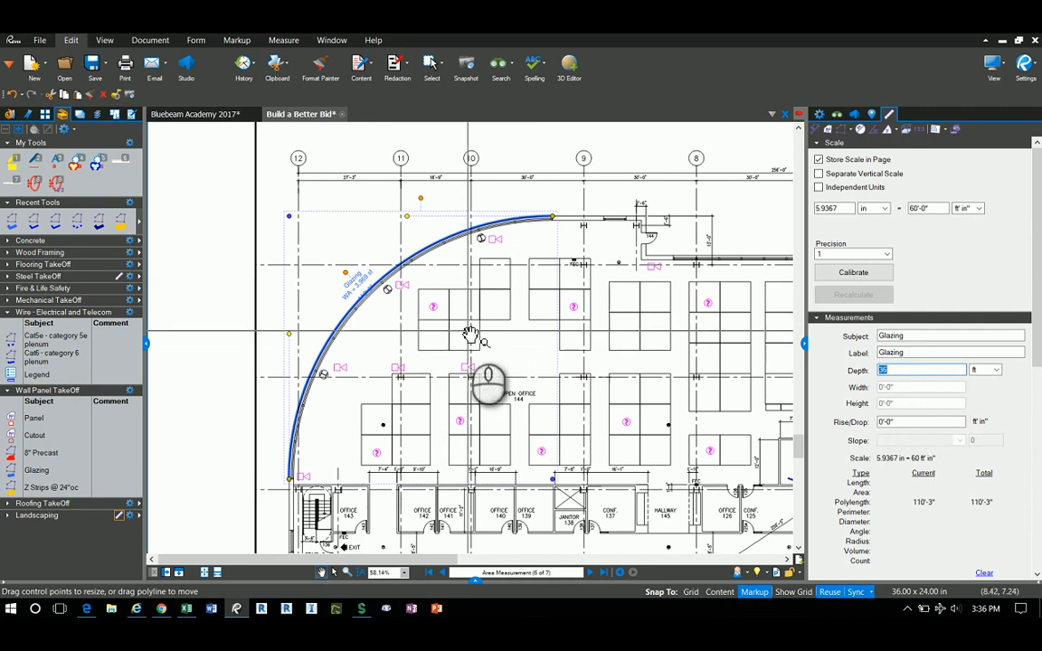
pyautogui.scroll(5, 349, 286)
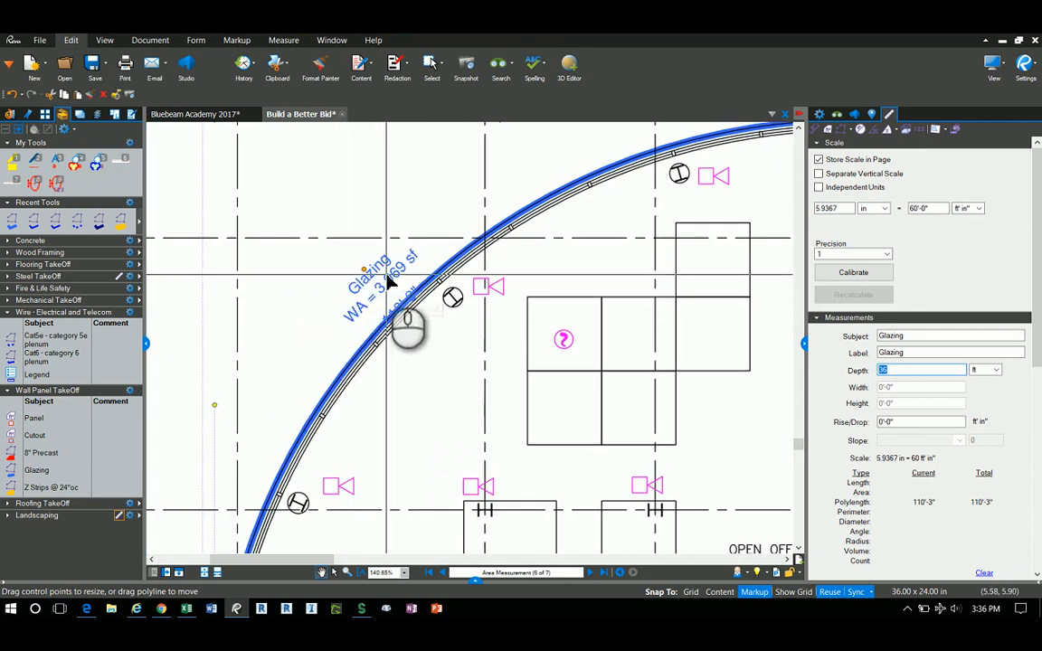
pyautogui.scroll(-5, 296, 293)
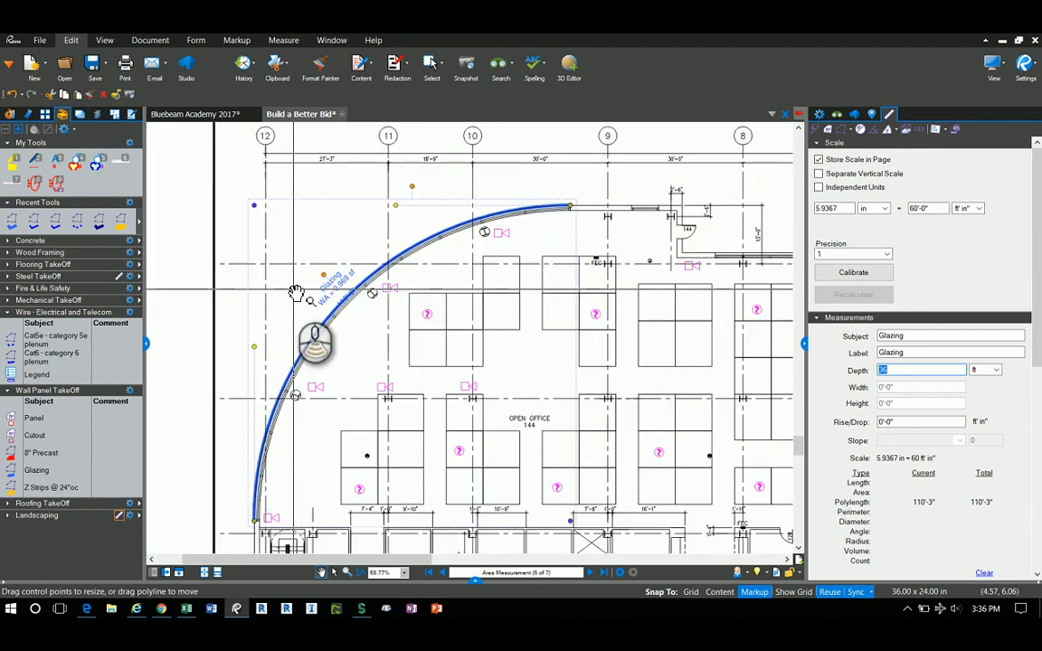
# - Mark Wall Area - Plan view and Quantity Link as done in the Bluebeam Academy 2017 outline
pyautogui.click(228, 116)
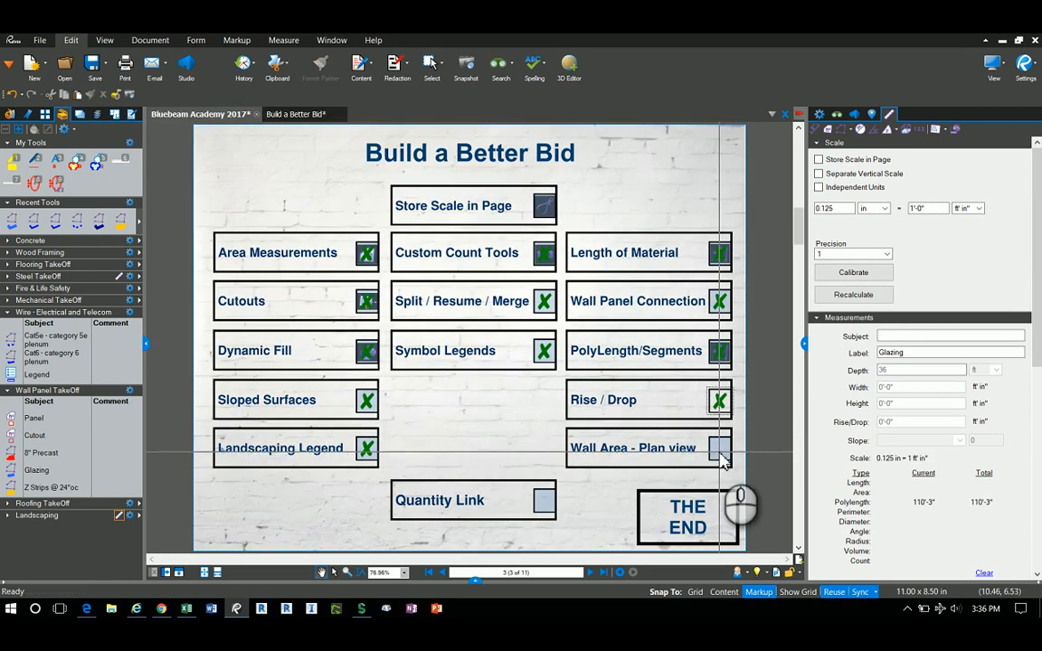
pyautogui.click(721, 452)
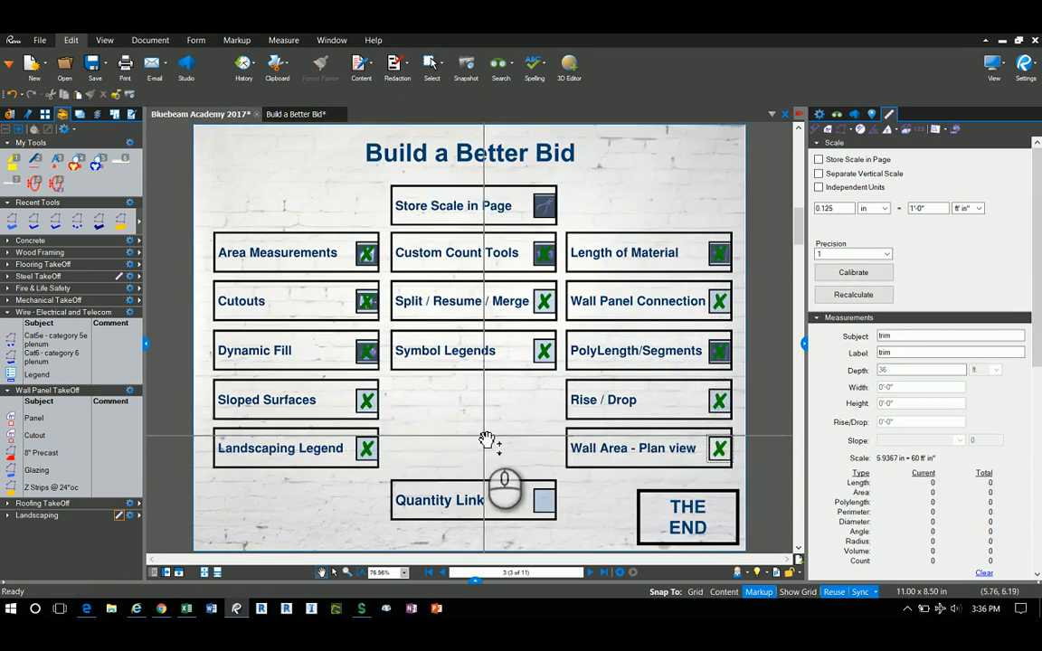
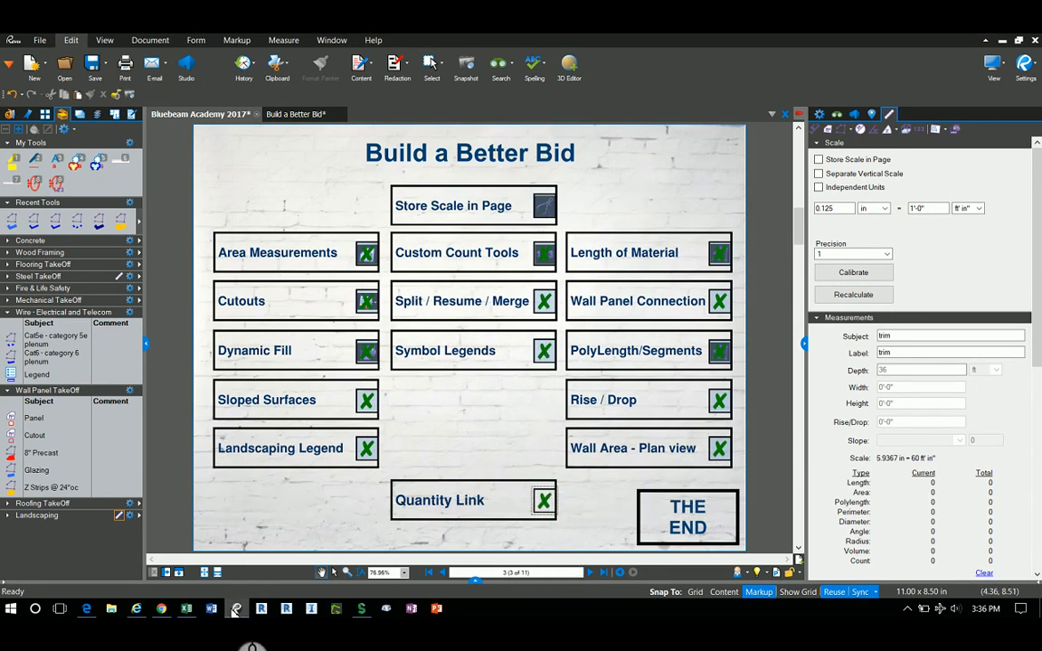
# - Switch to Excel and review the linked quantities and costs in Template_Better Bid, including Electrical / Data, Wall Panels, Landscaping and the project total
pyautogui.click(188, 608)
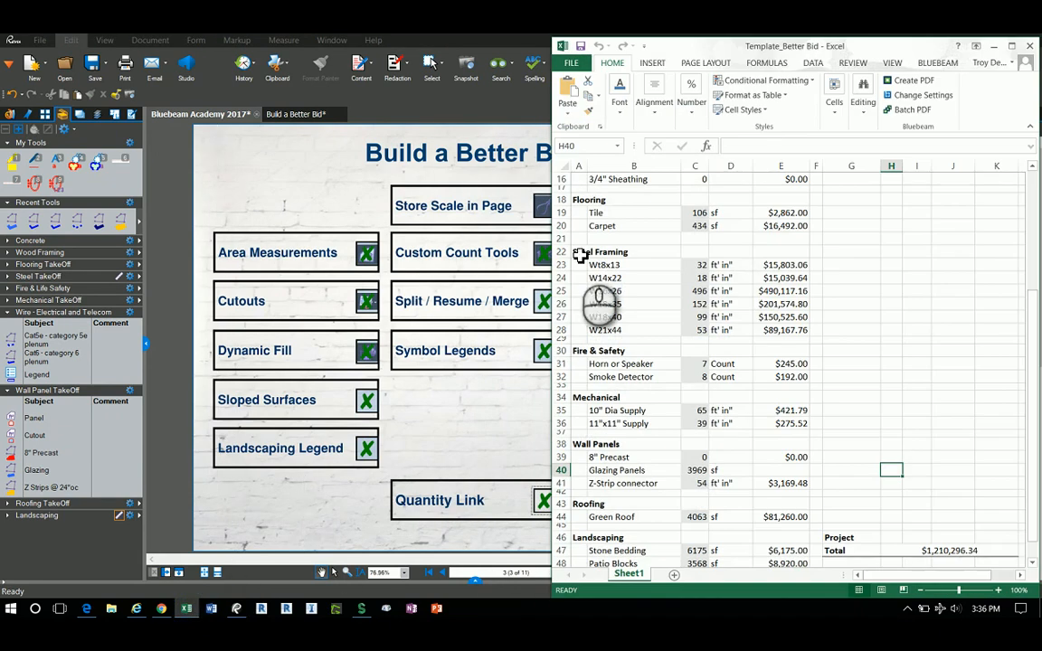
pyautogui.scroll(2, 847, 269)
pyautogui.scroll(3, 849, 268)
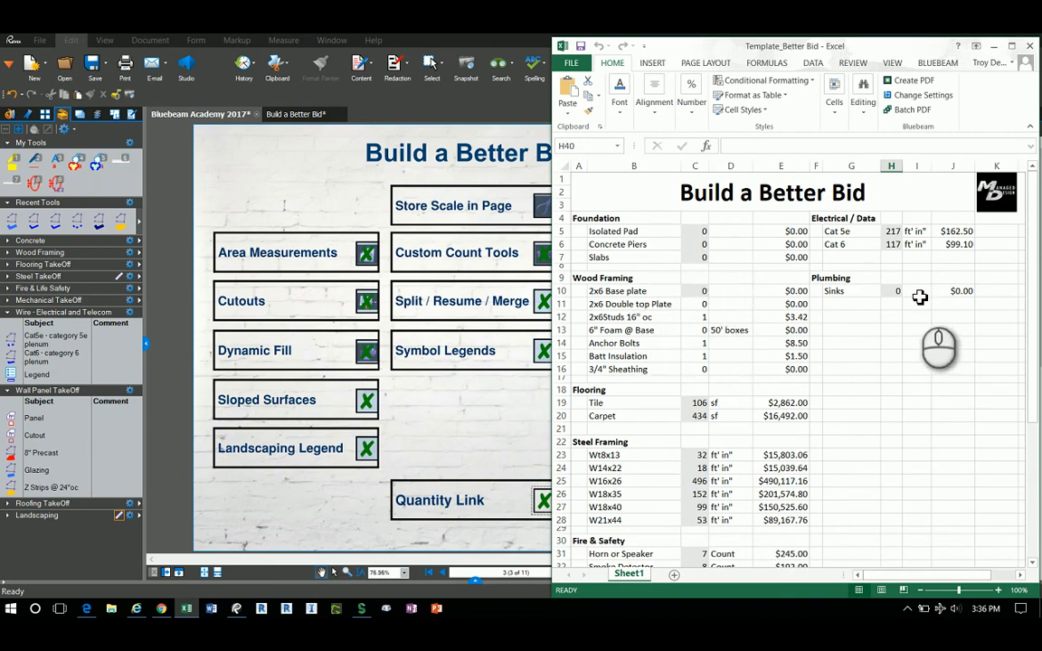
pyautogui.scroll(-7, 899, 315)
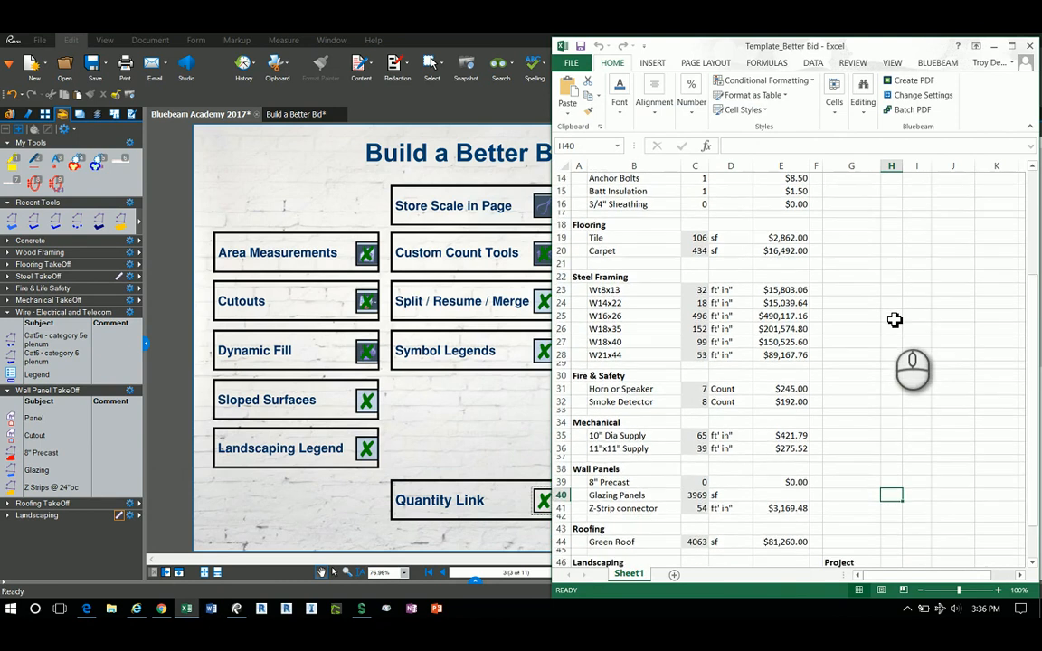
pyautogui.scroll(-1, 894, 320)
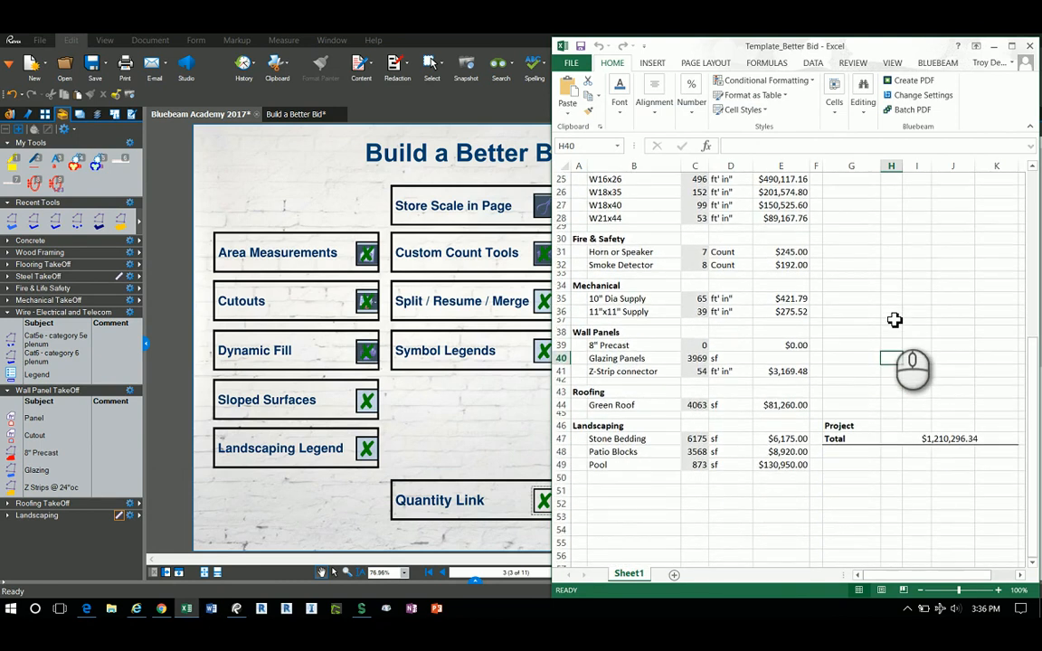
pyautogui.scroll(8, 894, 319)
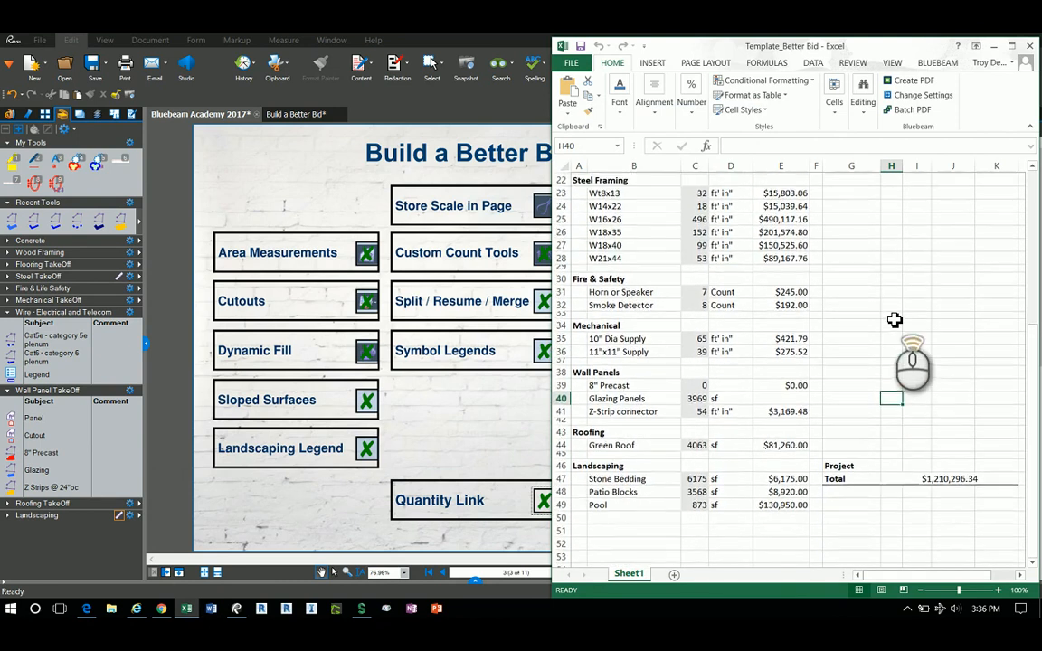
# - Return to Bluebeam Revu and open the Concrete Foundation page of Build a Better Bid at the pile cap grid
pyautogui.click(430, 106)
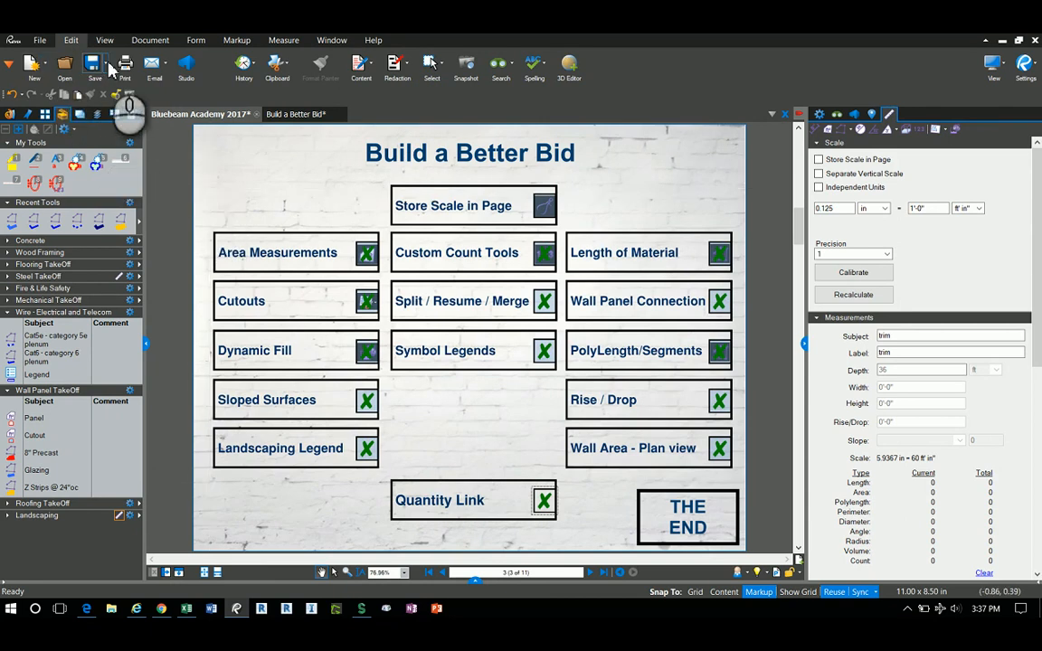
pyautogui.click(45, 115)
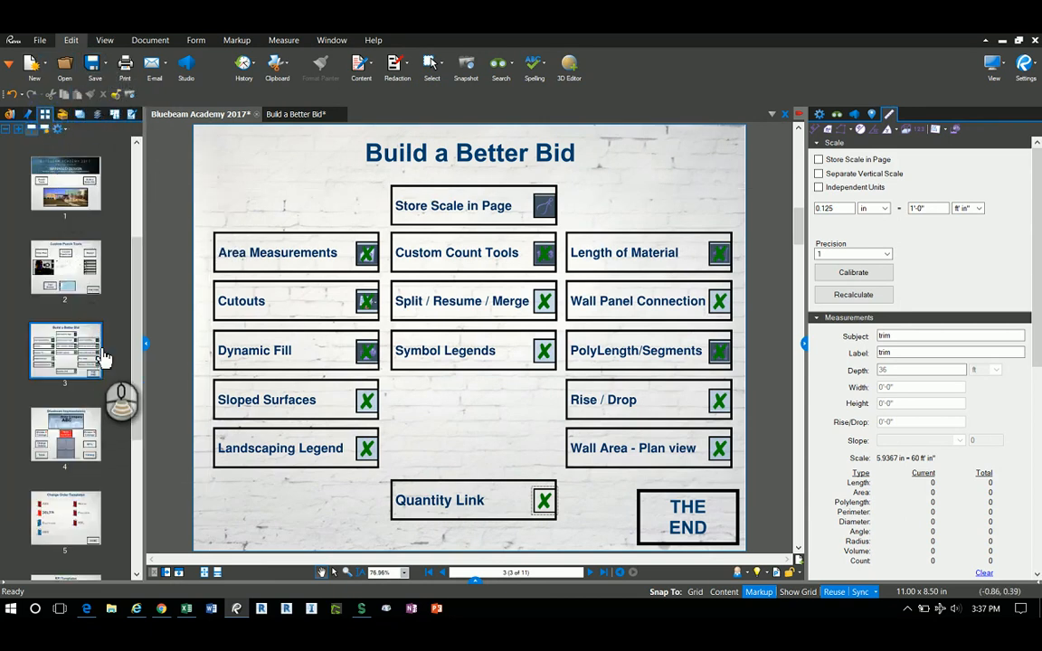
pyautogui.scroll(-5, 104, 359)
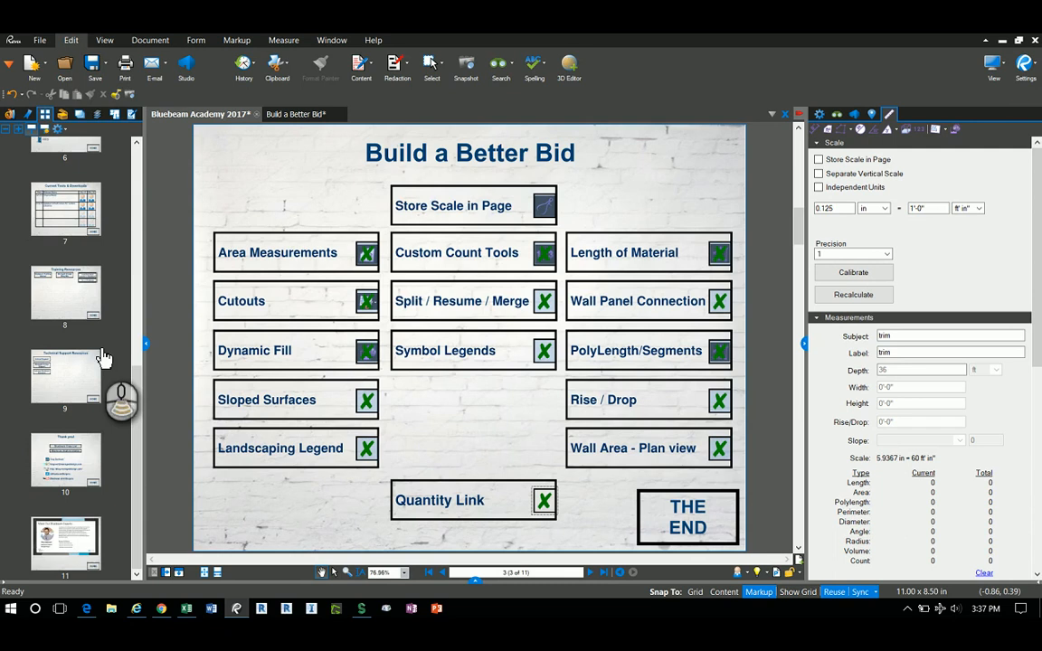
pyautogui.click(276, 114)
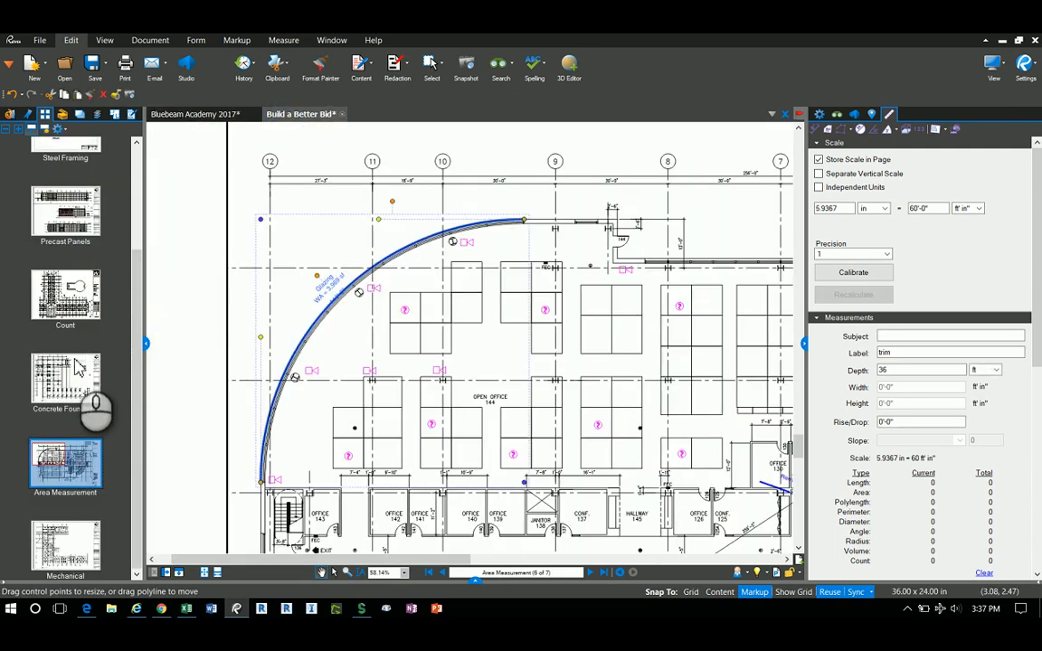
pyautogui.click(76, 391)
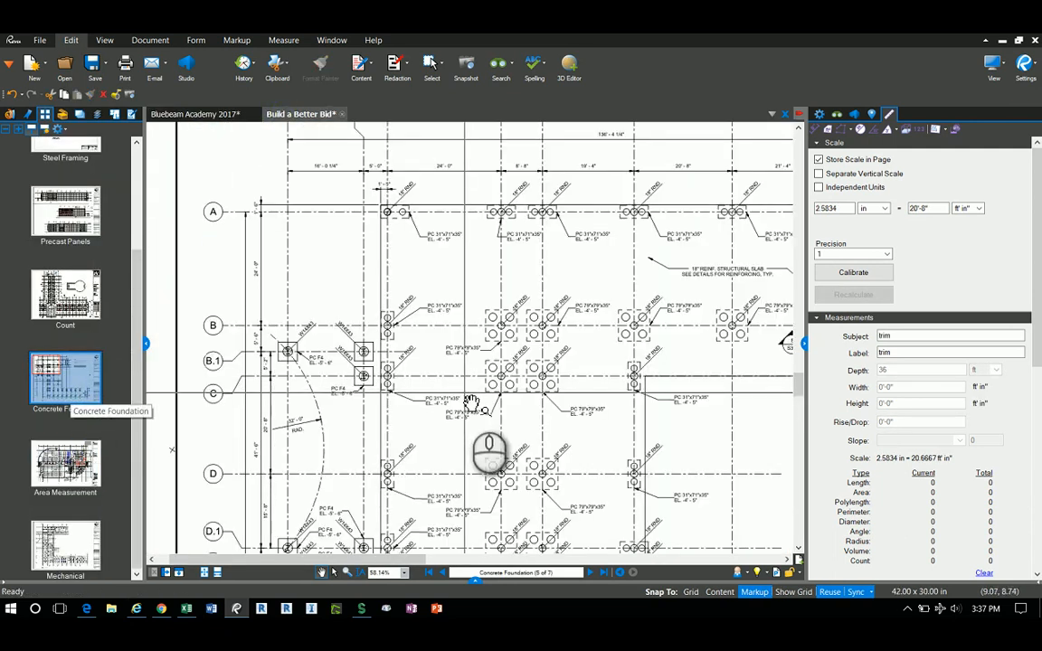
pyautogui.moveTo(472, 404); pyautogui.dragTo(430, 332)
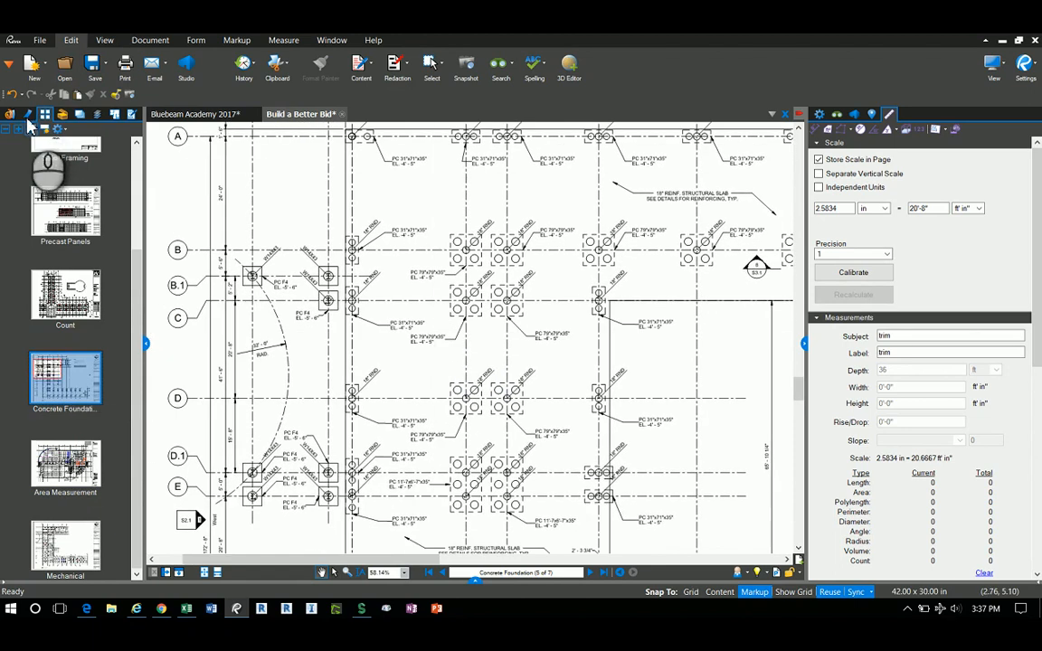
# - Measure the 4" Slab volume with a 4 in depth over the structural slab area from grid line A to D.1
pyautogui.click(61, 116)
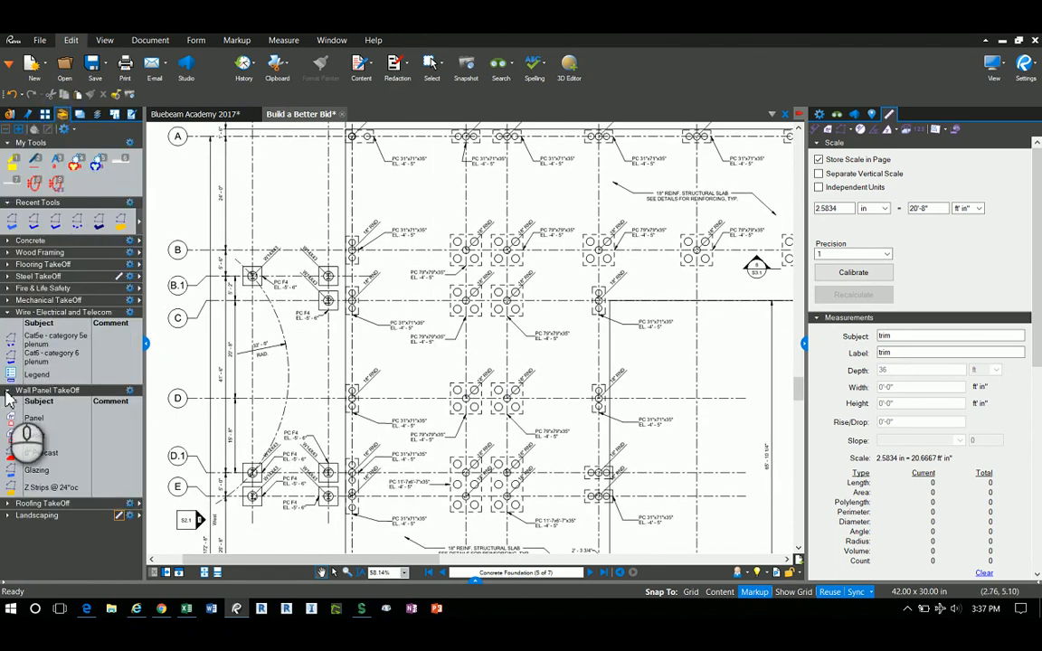
pyautogui.click(9, 314)
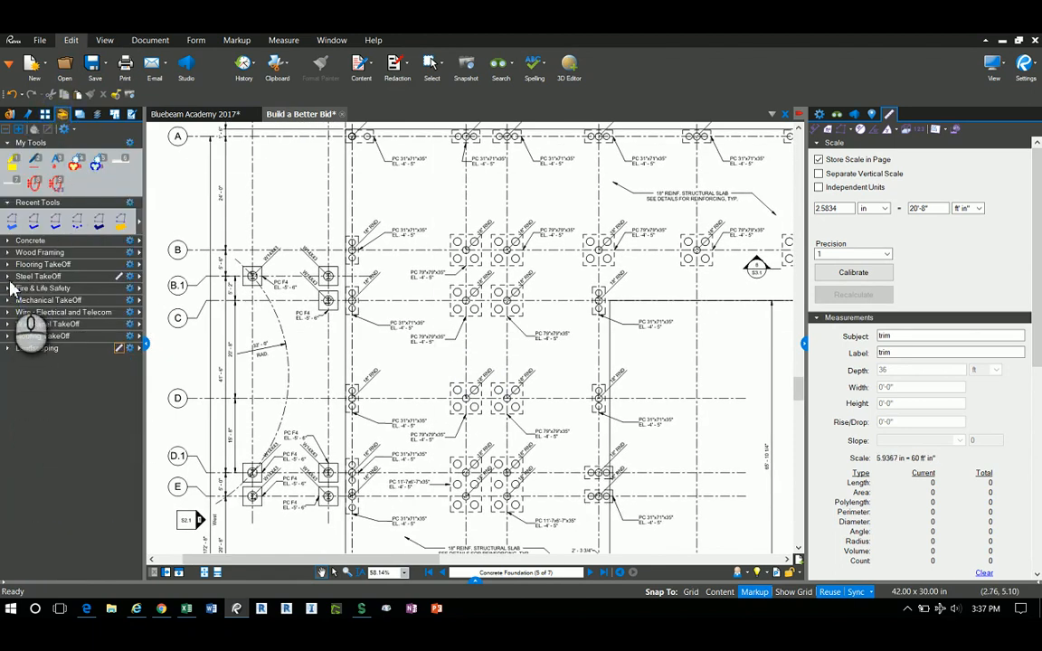
pyautogui.click(9, 241)
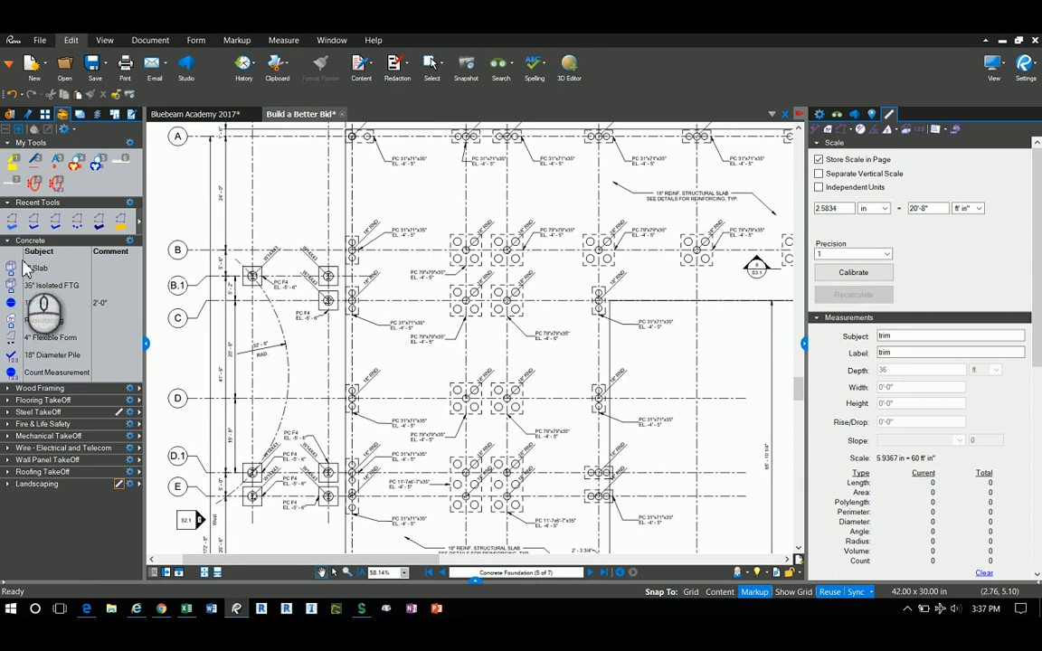
pyautogui.click(36, 270)
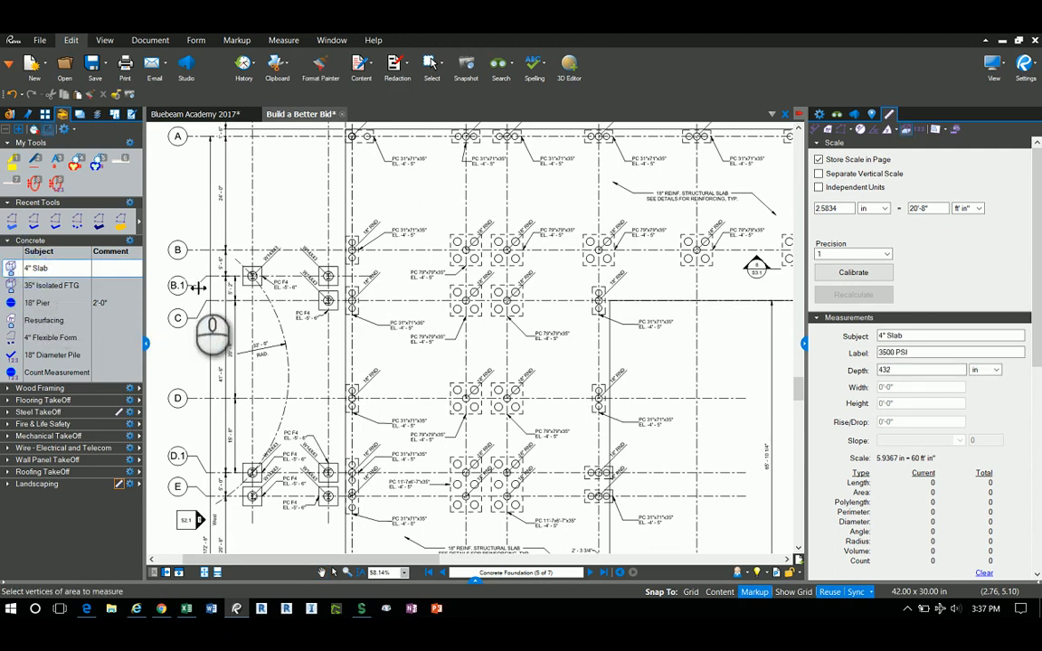
pyautogui.moveTo(899, 370); pyautogui.dragTo(875, 375)
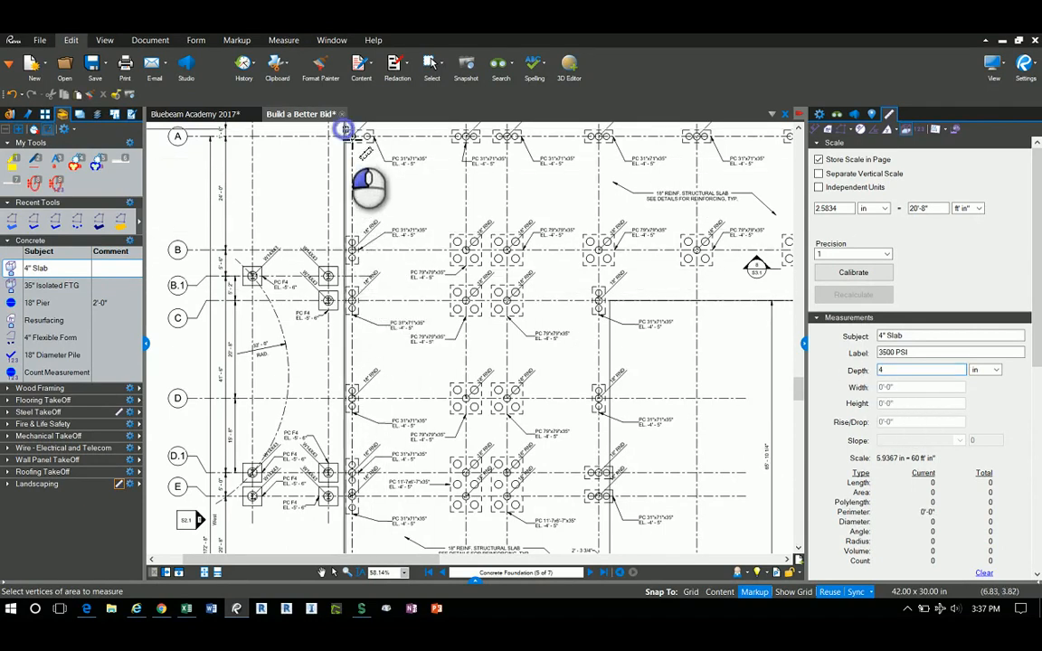
pyautogui.moveTo(344, 129); pyautogui.dragTo(350, 474)
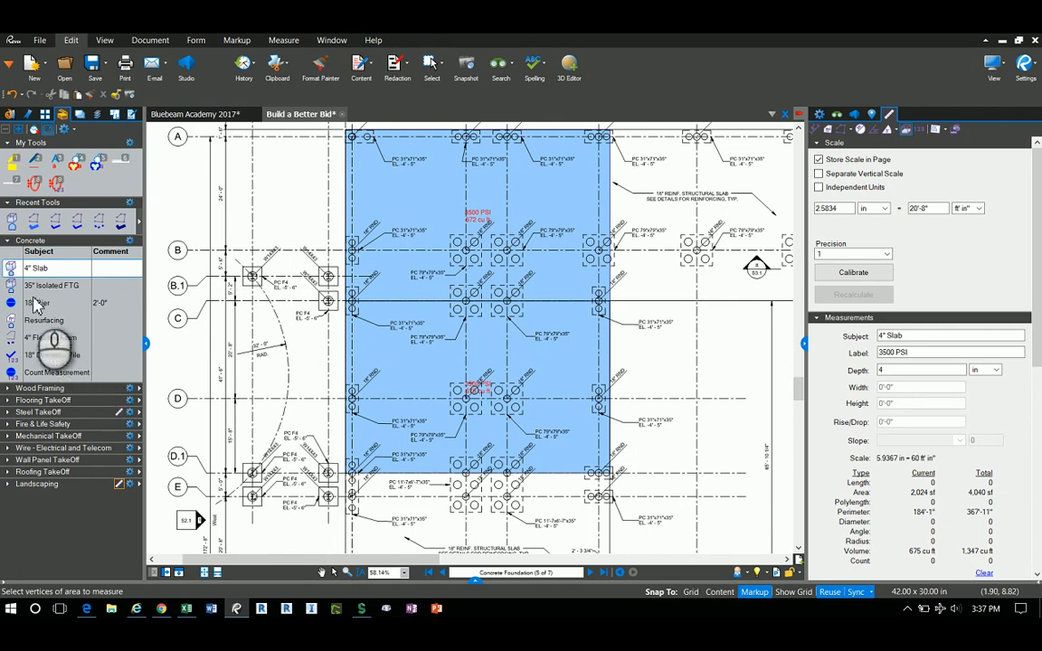
pyautogui.press('Escape')
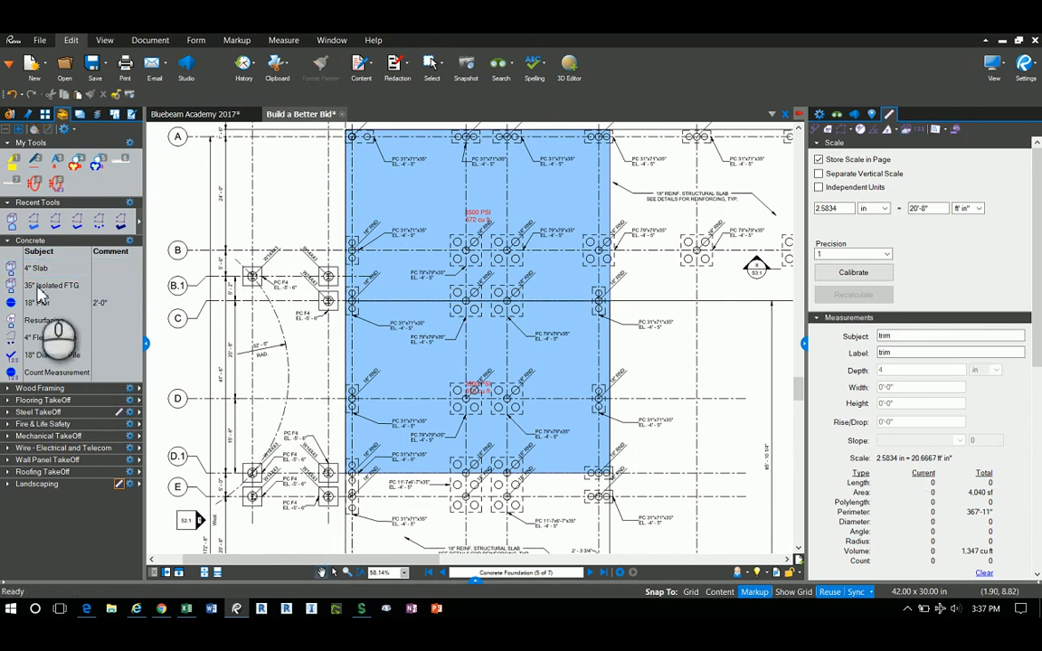
# - Measure the four large pile caps at grid lines B and C as 35" Isolated FTG volumes with a 35 in depth
pyautogui.click(42, 288)
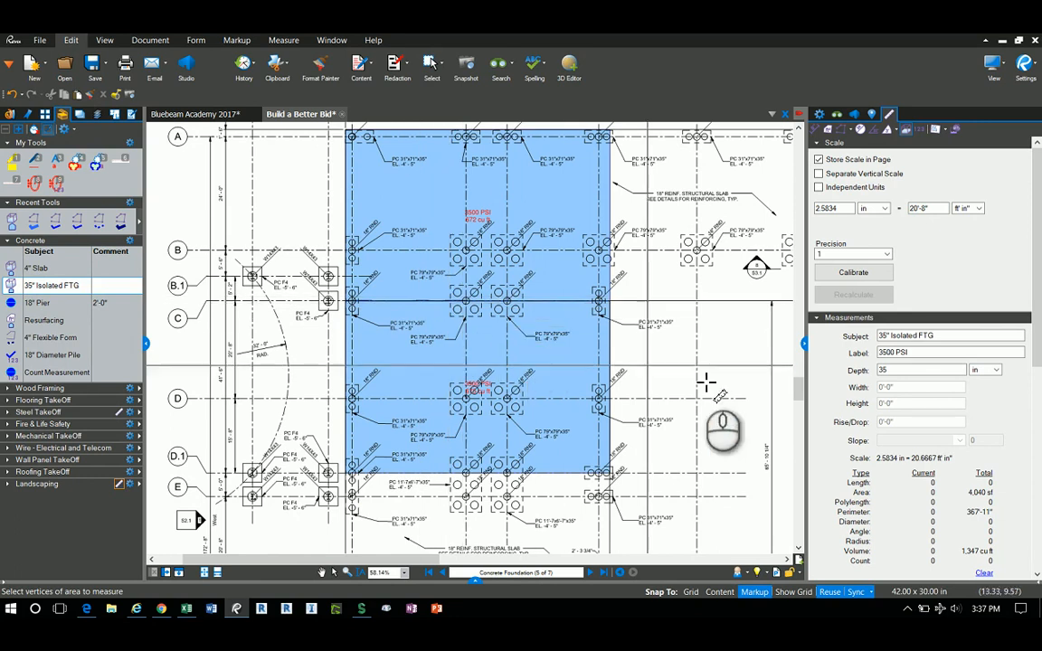
pyautogui.click(882, 373)
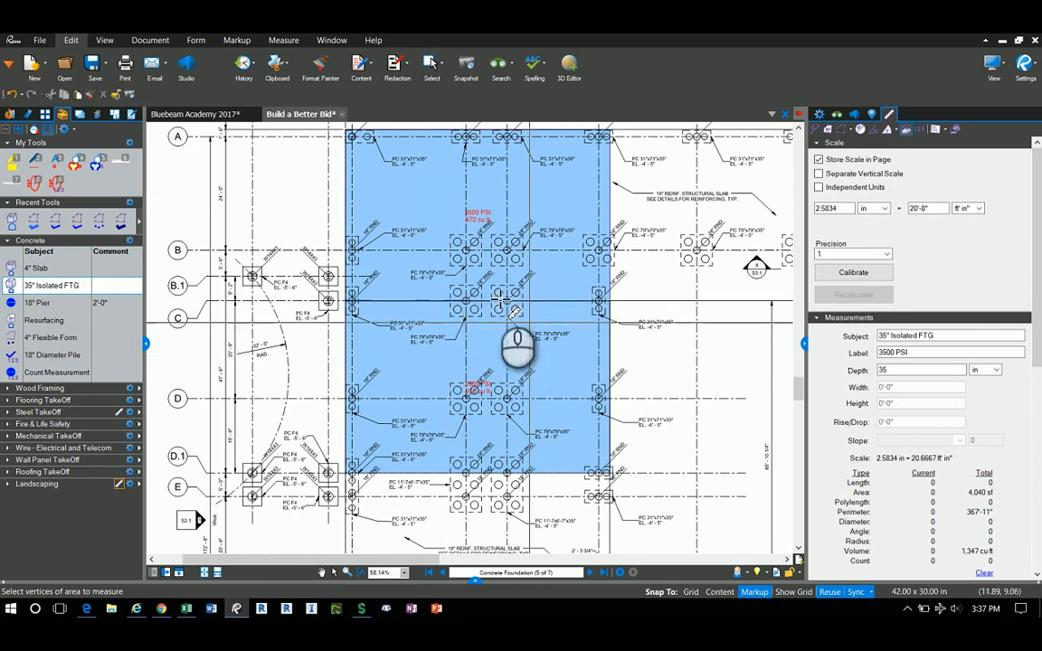
pyautogui.click(472, 259)
pyautogui.moveTo(472, 261); pyautogui.dragTo(523, 265)
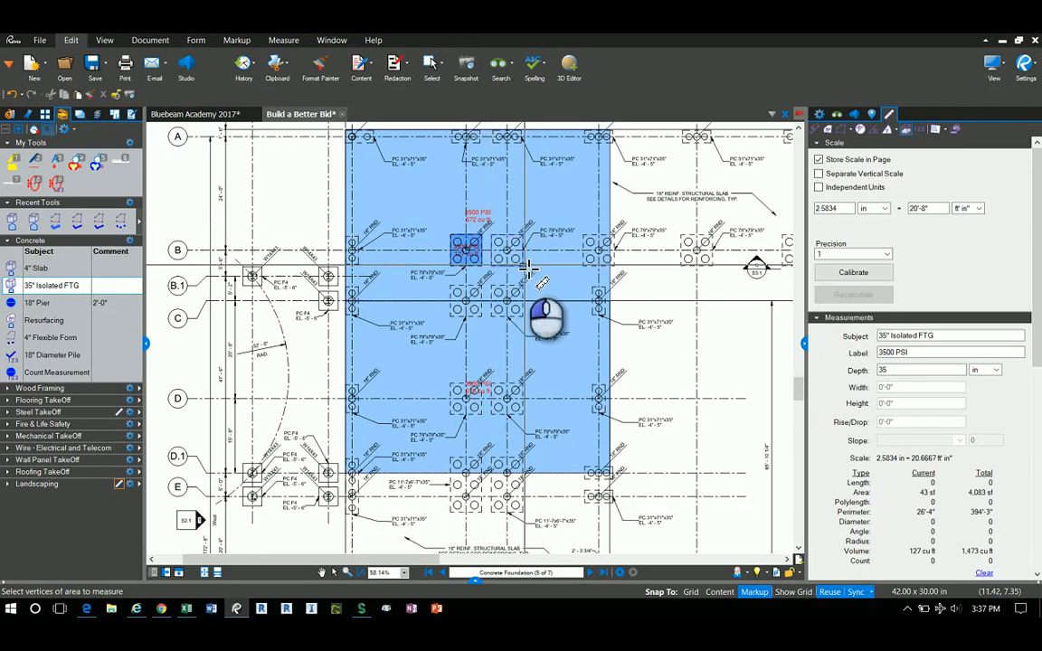
pyautogui.moveTo(453, 286)
pyautogui.mouseDown()
pyautogui.moveTo(483, 318)
pyautogui.moveTo(523, 316)
pyautogui.mouseUp()
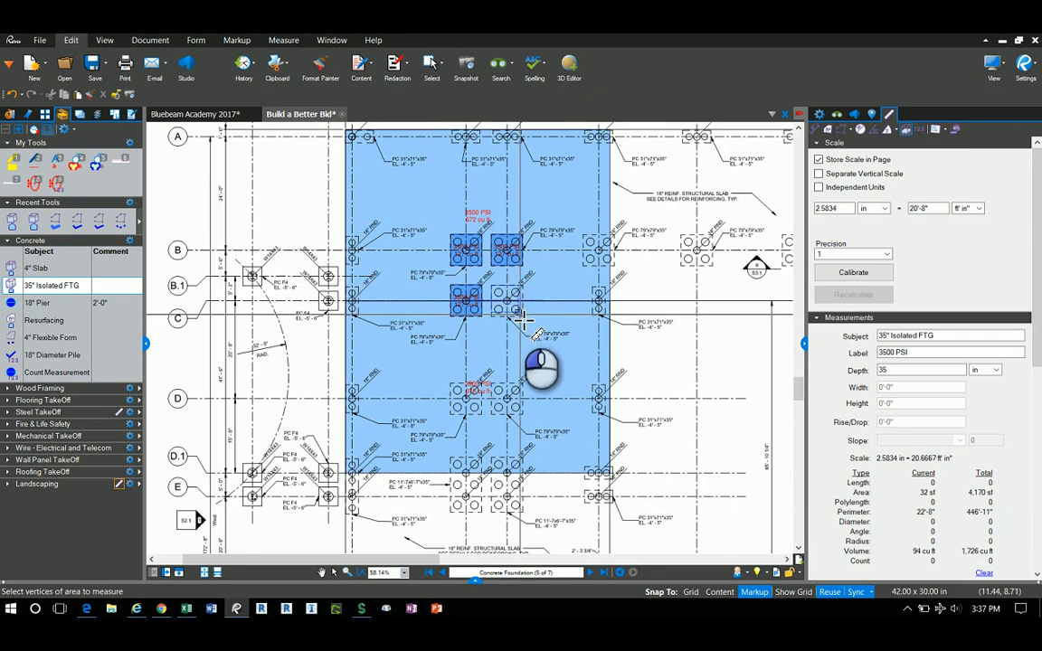
# - Place an 18" Pier with a 5 ft depth at the centre of each of the four measured pile caps
pyautogui.click(14, 308)
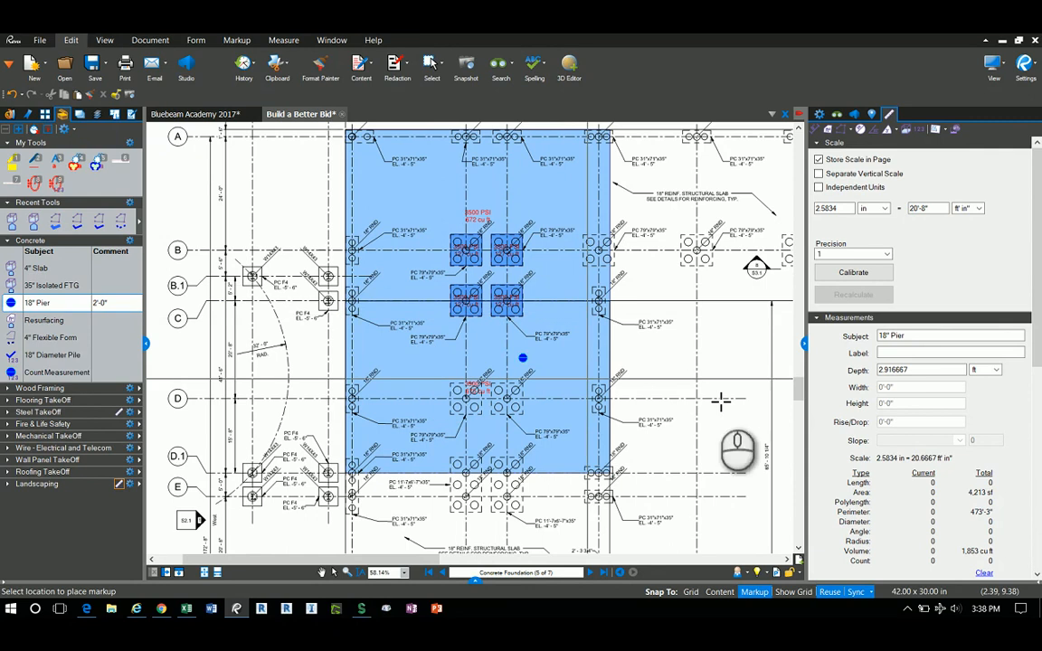
pyautogui.moveTo(912, 371); pyautogui.dragTo(877, 372)
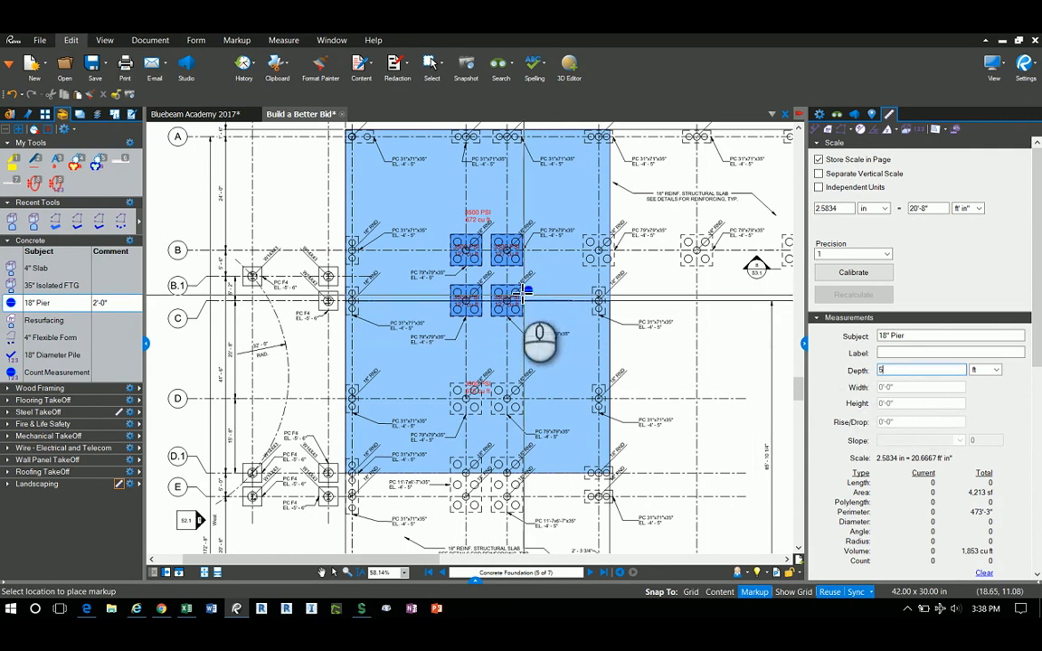
pyautogui.click(467, 253)
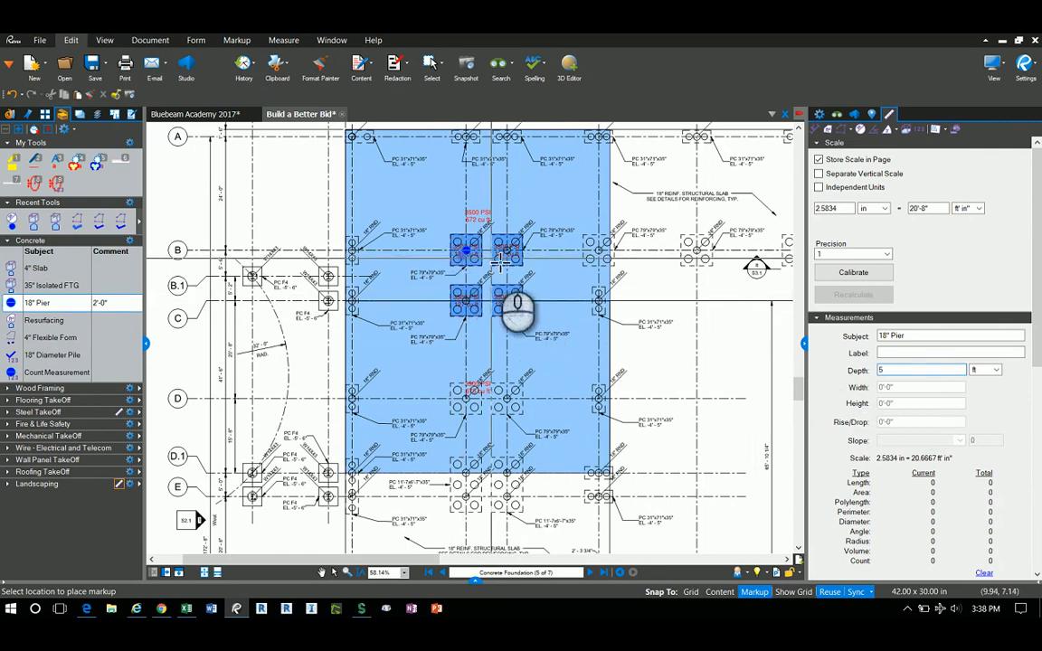
pyautogui.click(508, 255)
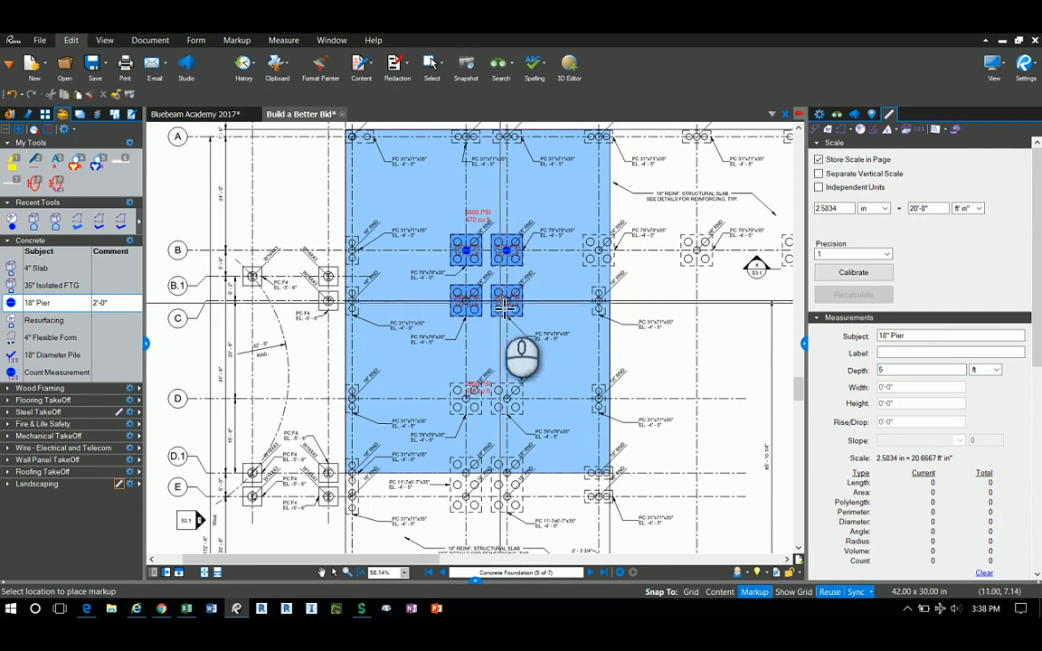
pyautogui.click(467, 306)
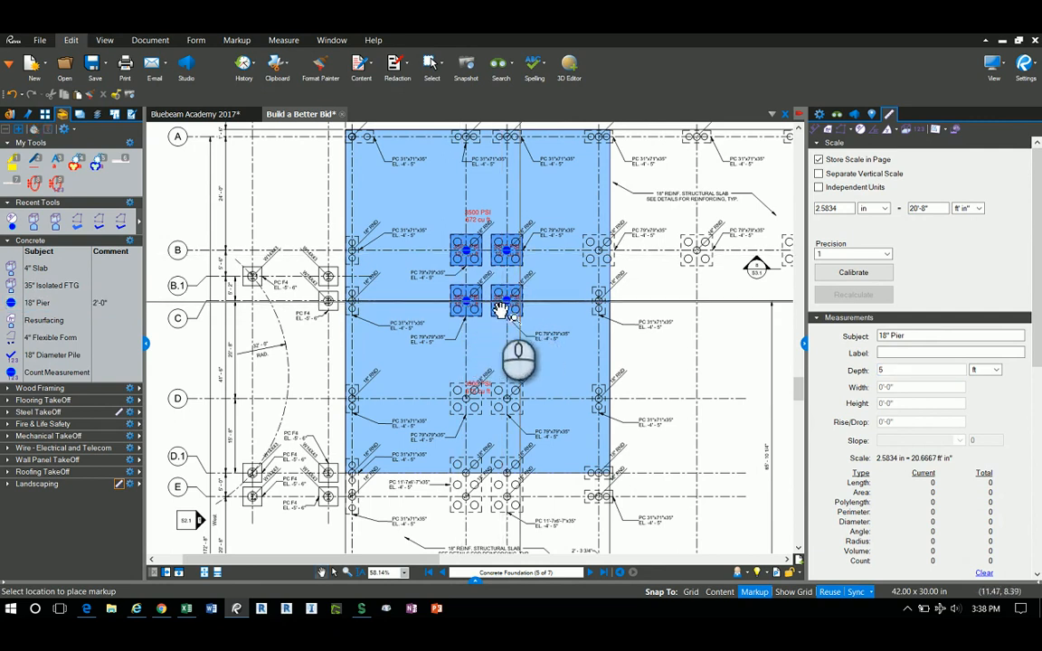
pyautogui.press('Escape')
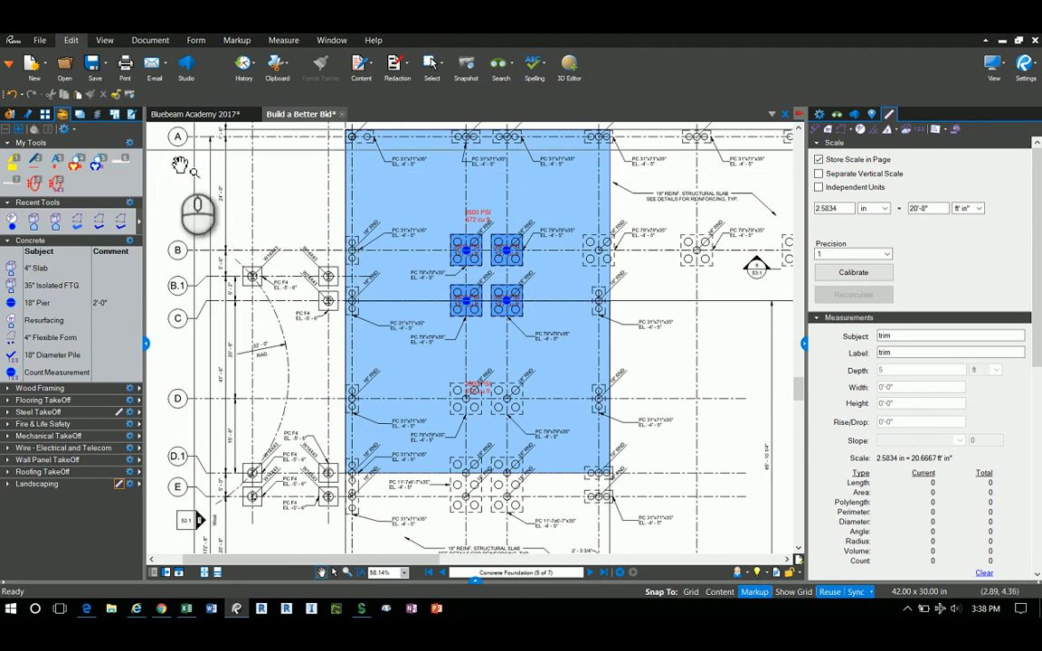
# - Open the Count page of the drawing set and bring the rooms beside the pool into view
pyautogui.click(45, 116)
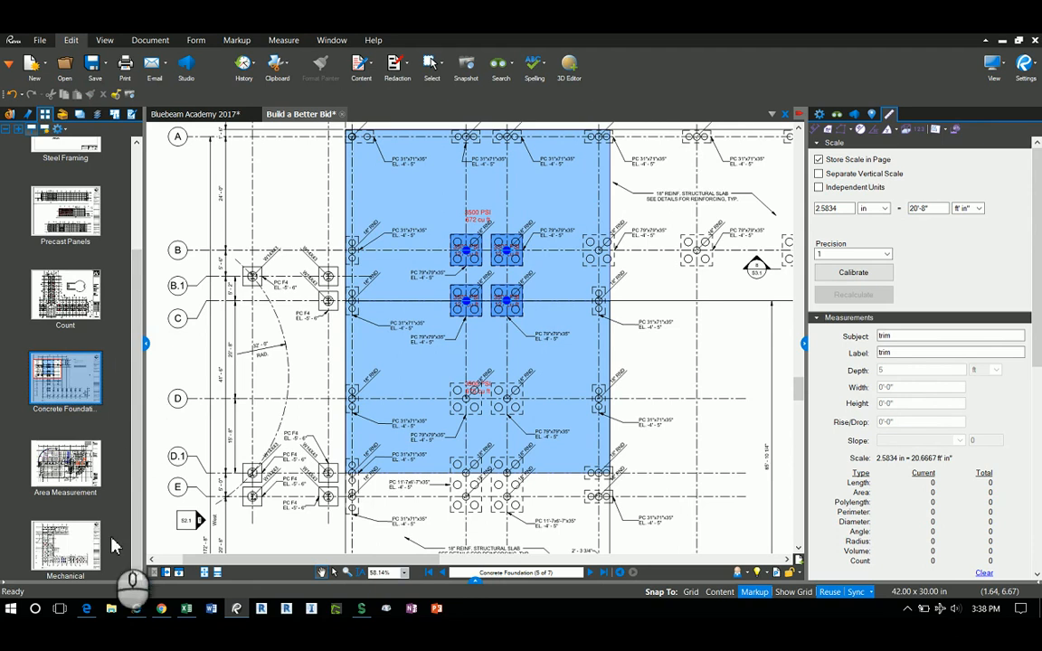
pyautogui.click(77, 558)
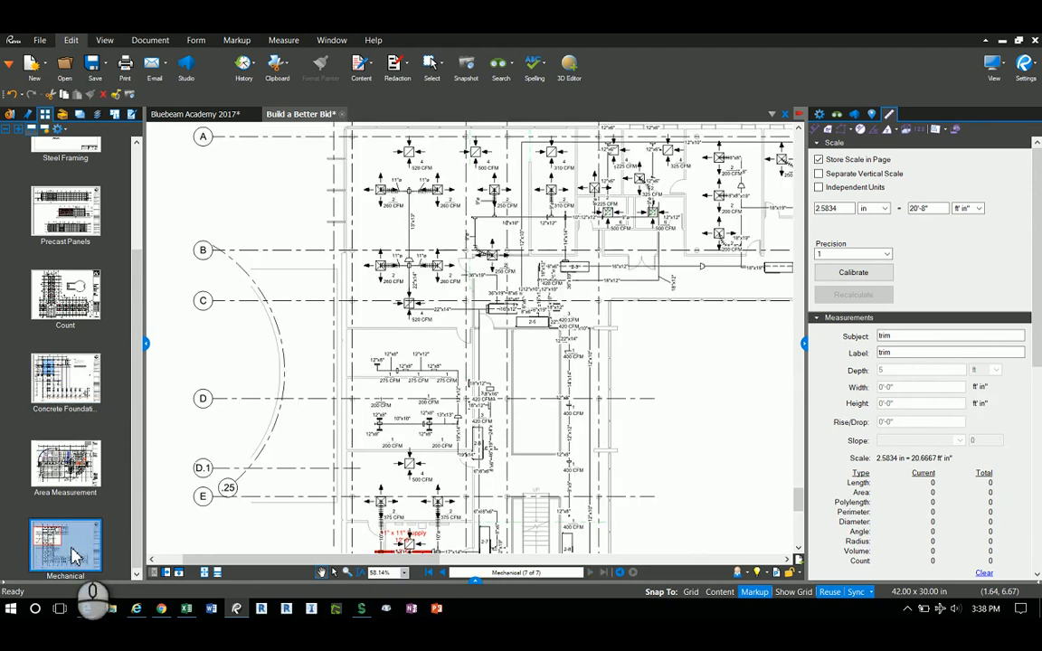
pyautogui.scroll(3, 113, 407)
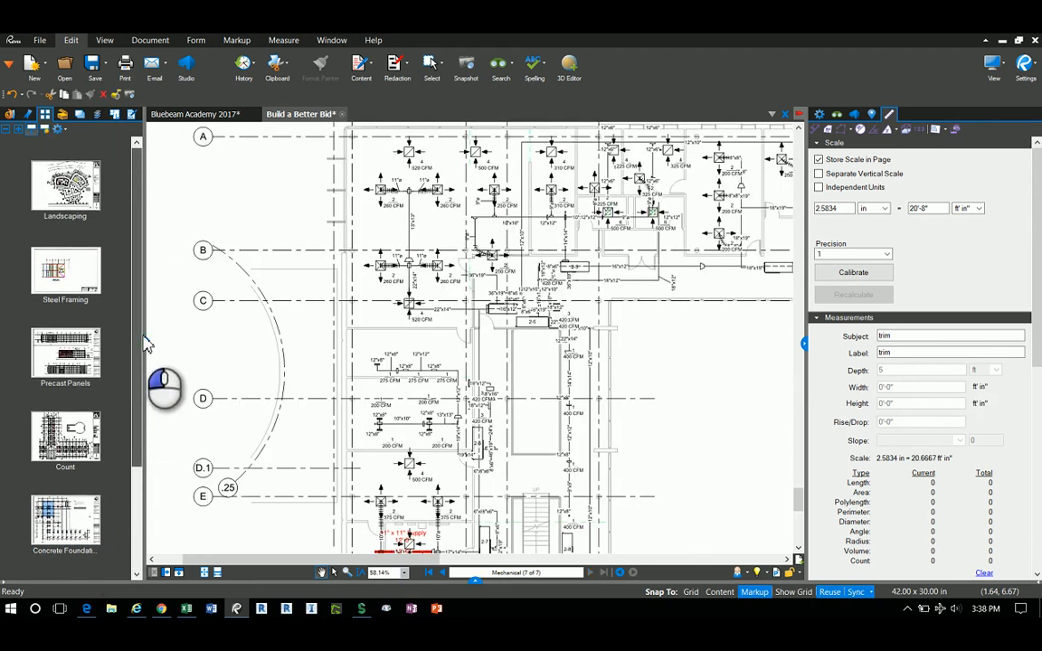
pyautogui.click(62, 441)
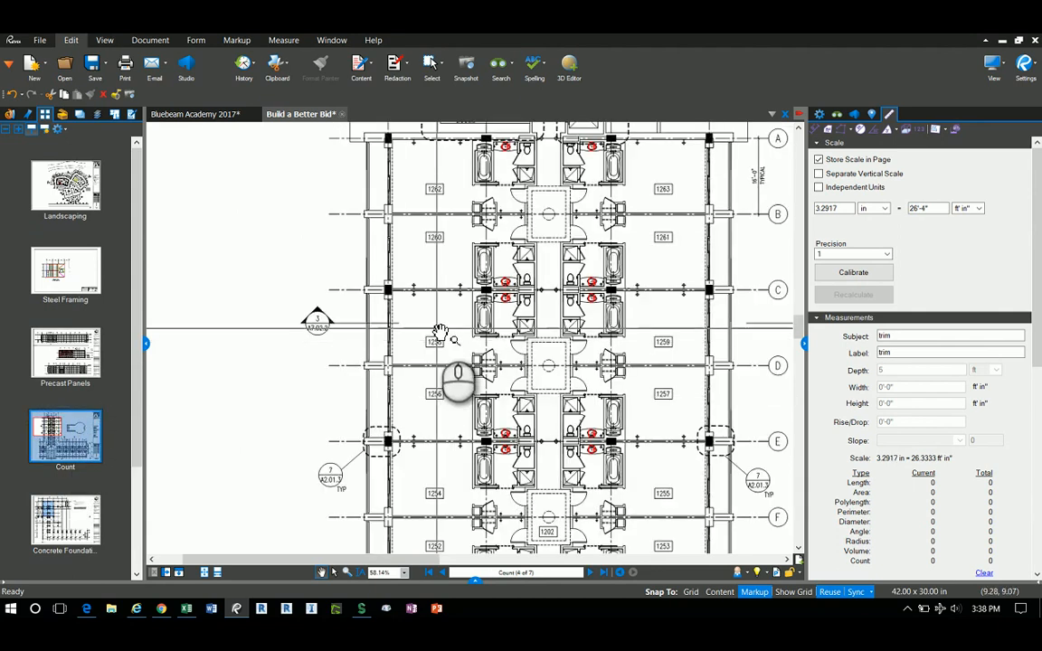
pyautogui.moveTo(424, 329)
pyautogui.mouseDown()
pyautogui.moveTo(166, 261)
pyautogui.moveTo(142, 276)
pyautogui.mouseUp()
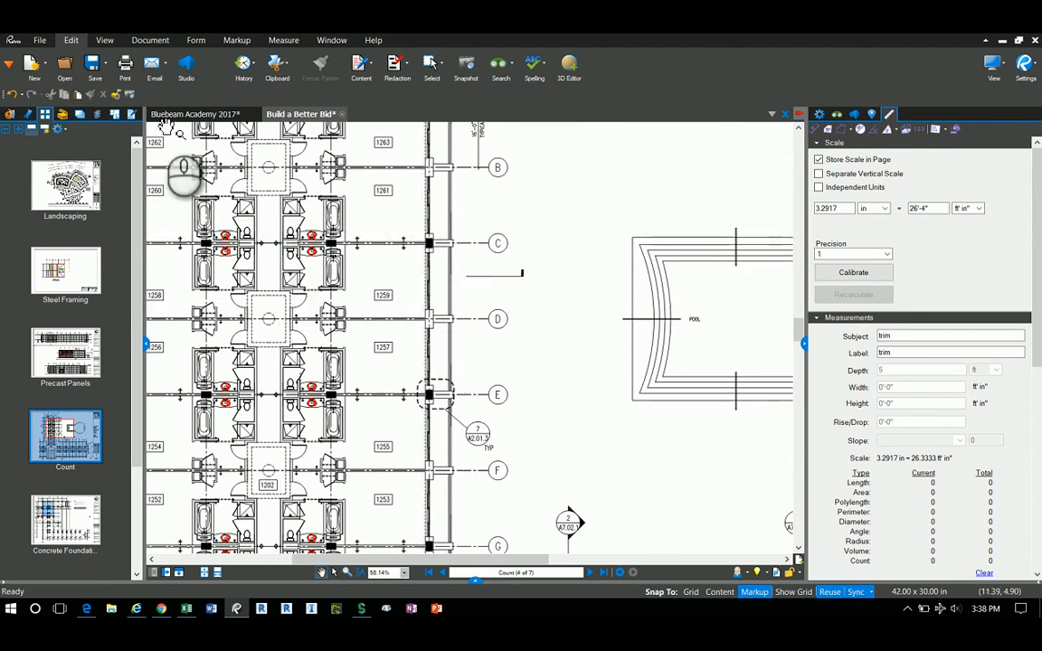
# - Set the 4' Wood Frame Wall measurement's depth to 4 ft and measure the room wall along grid line C
pyautogui.click(62, 114)
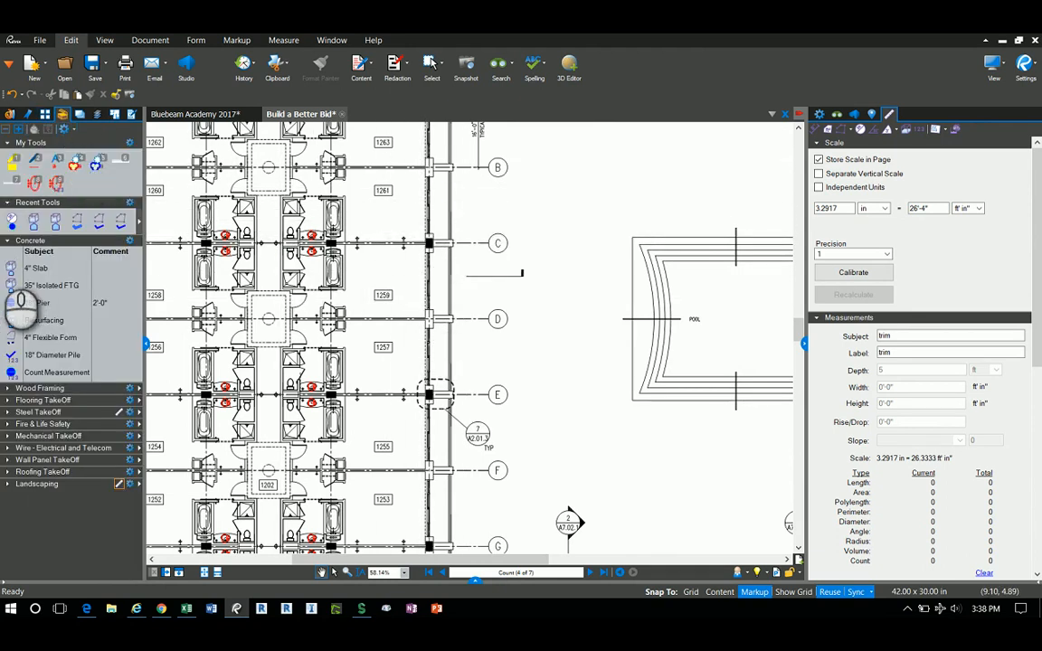
pyautogui.click(9, 241)
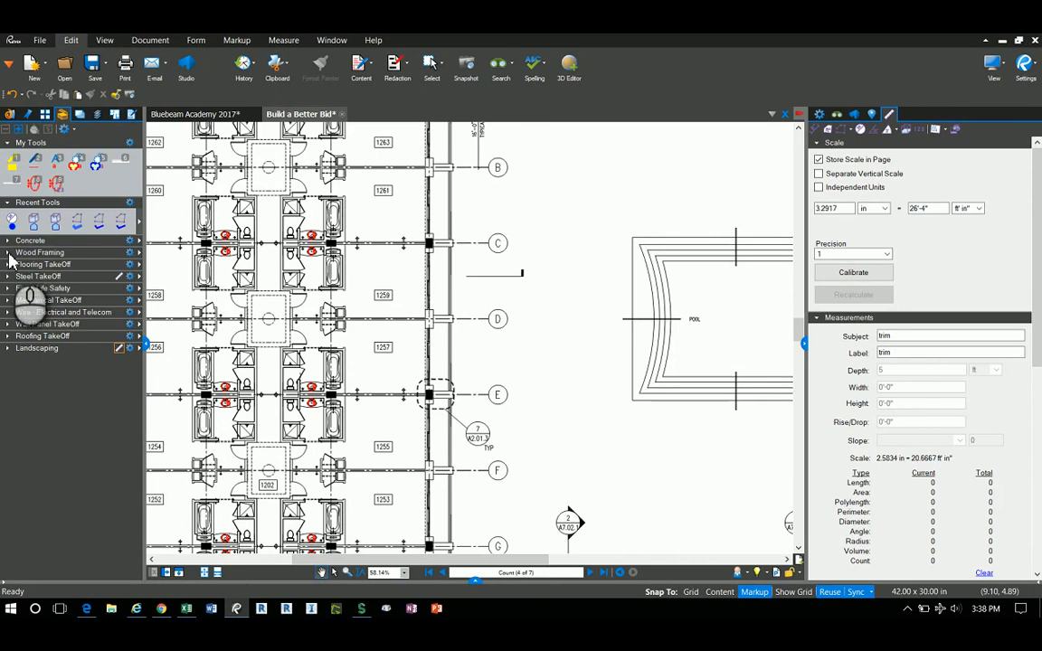
pyautogui.click(9, 254)
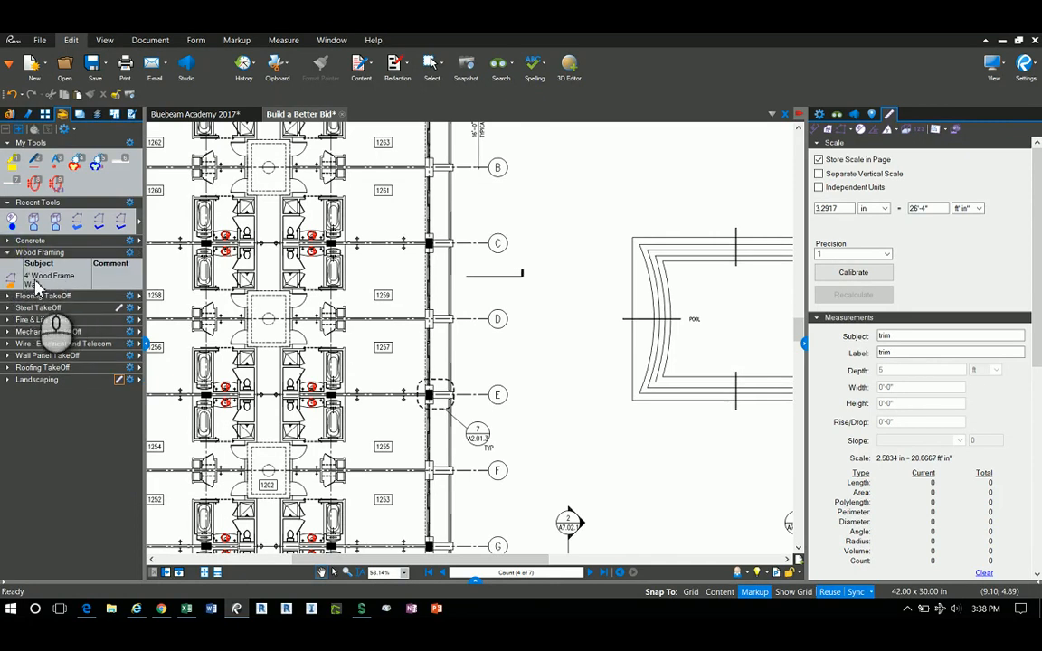
pyautogui.click(36, 284)
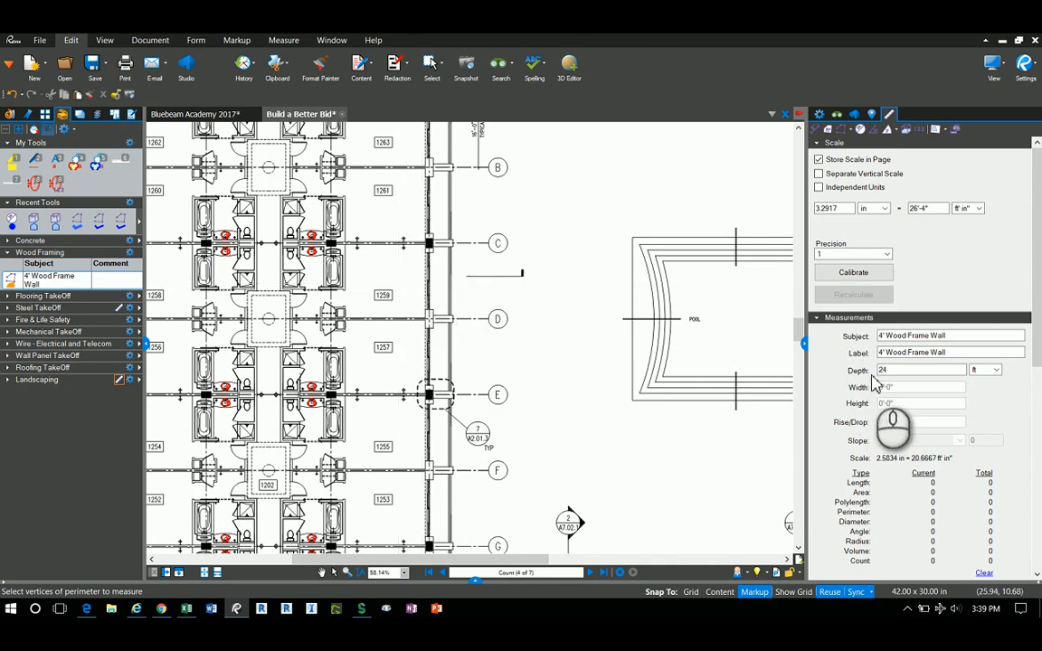
pyautogui.moveTo(901, 369); pyautogui.dragTo(875, 379)
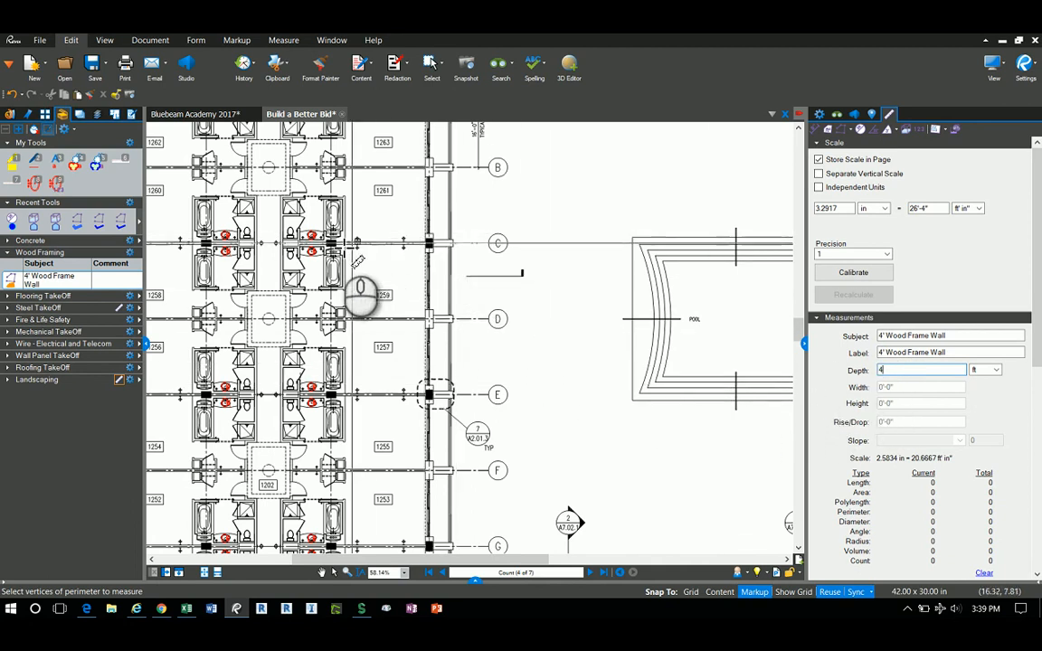
pyautogui.scroll(3, 317, 272)
pyautogui.scroll(1, 323, 277)
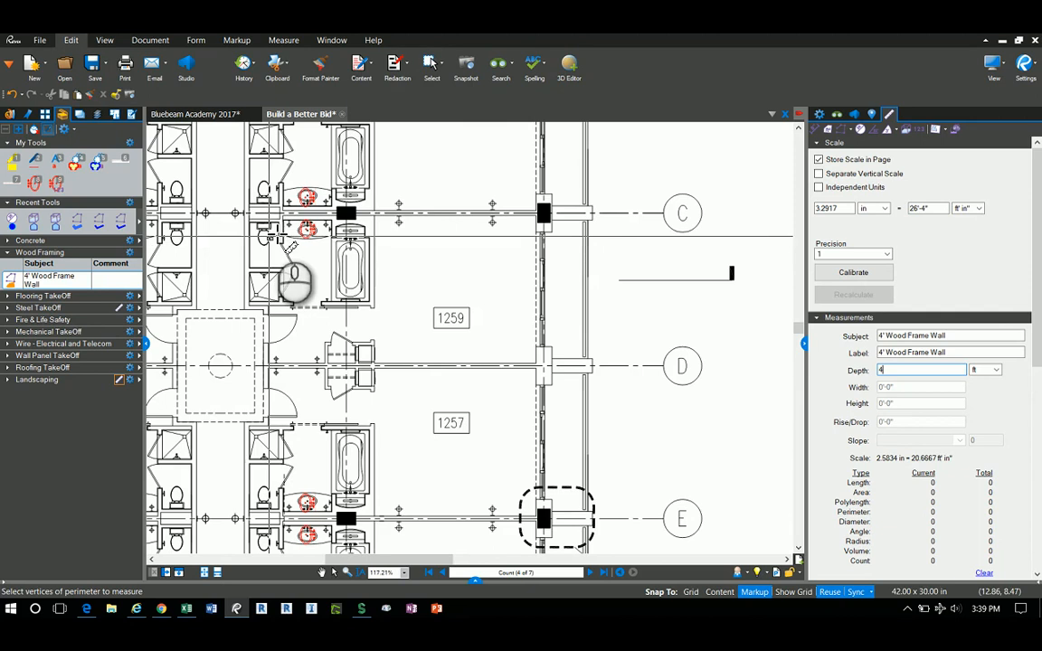
pyautogui.click(275, 214)
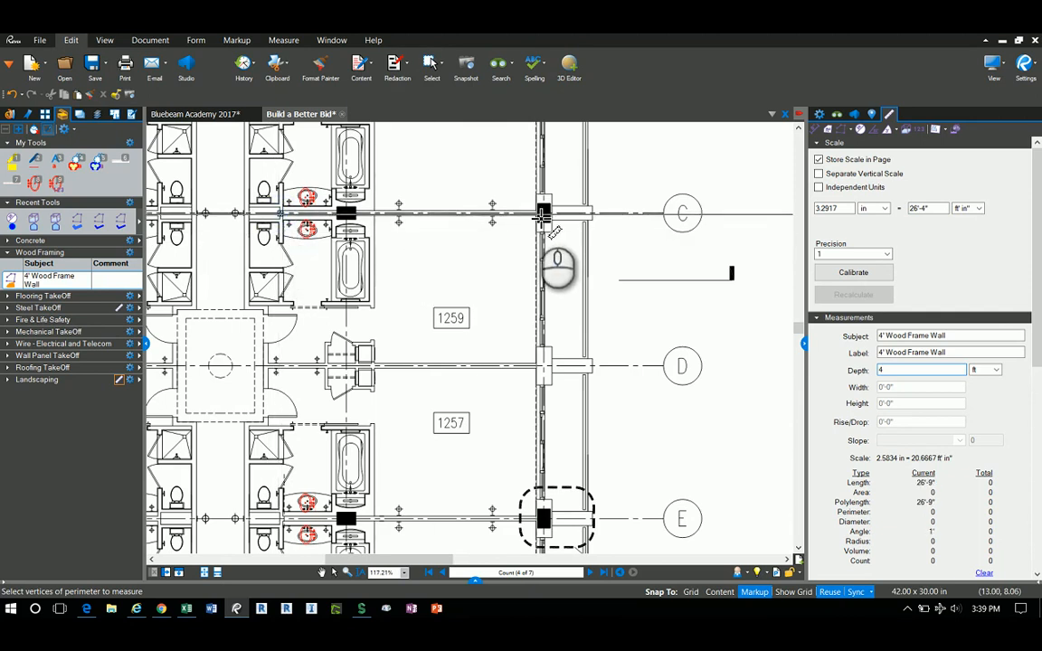
pyautogui.doubleClick(541, 214)
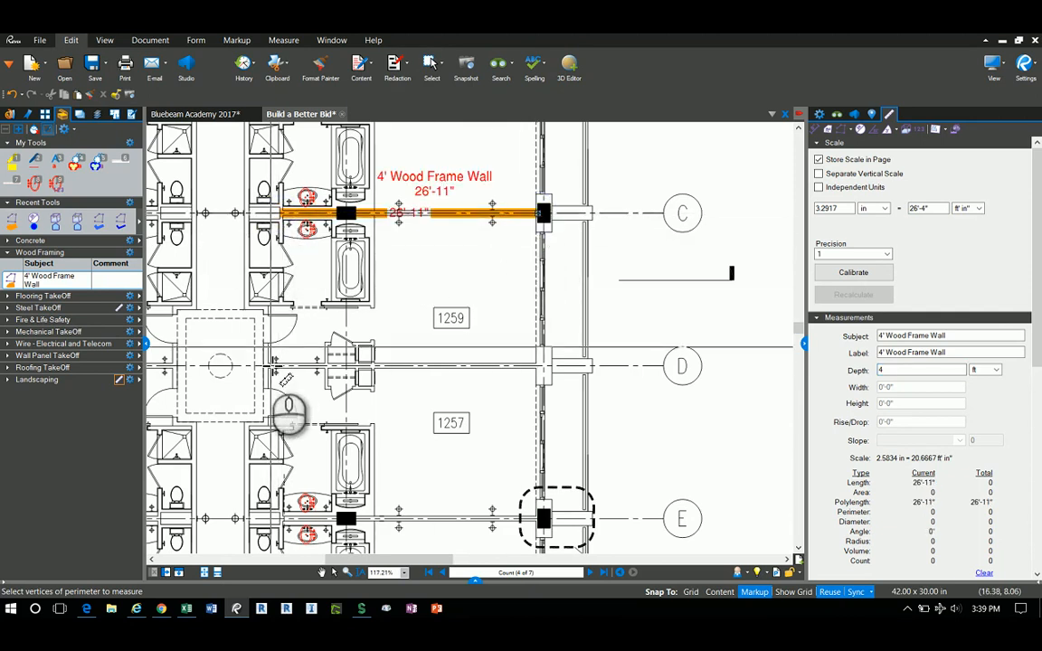
# - Measure the room walls along grid lines D and E as 4' Wood Frame Wall
pyautogui.click(263, 366)
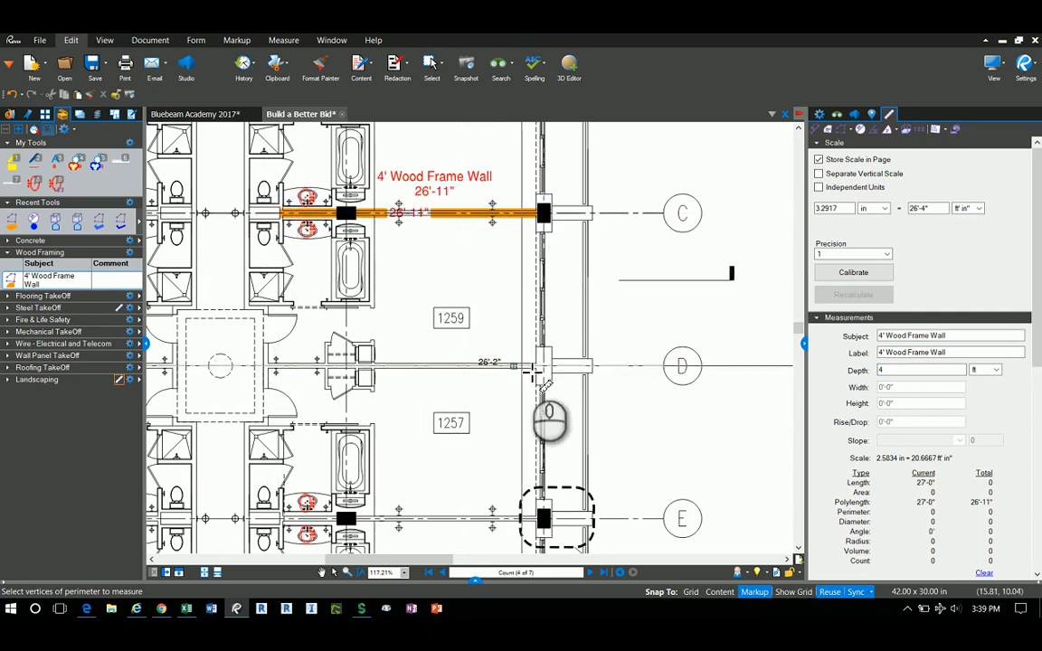
pyautogui.doubleClick(538, 366)
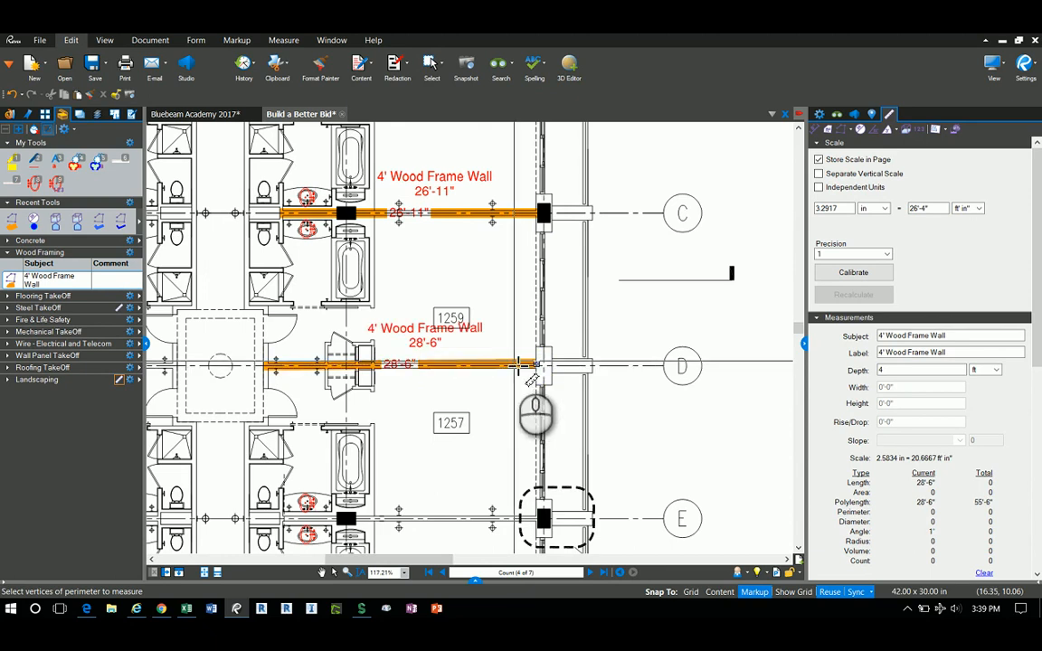
pyautogui.click(290, 519)
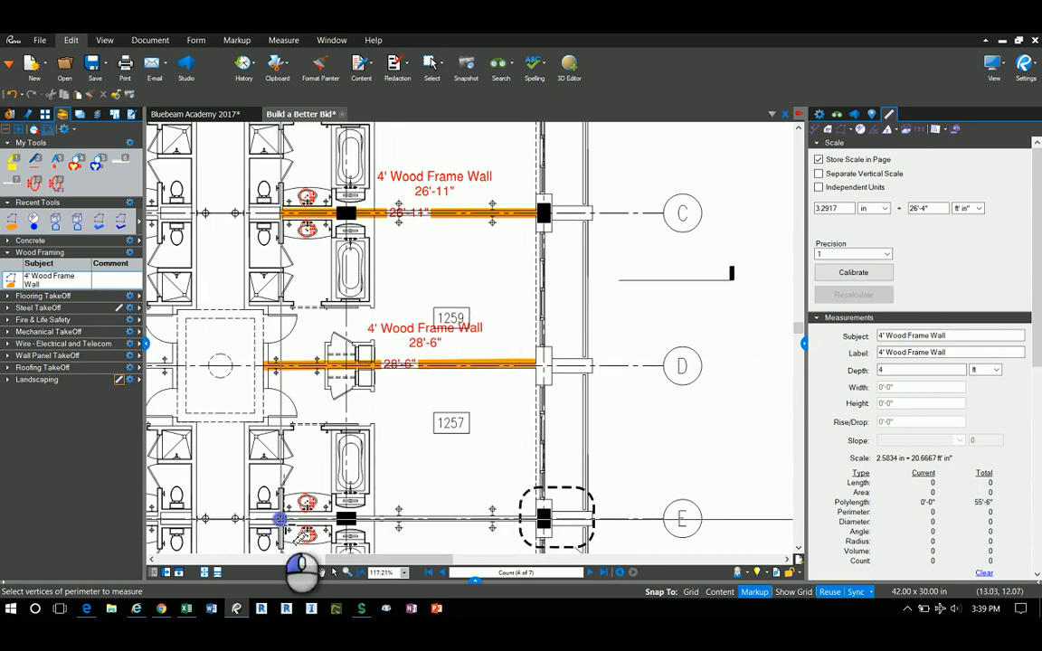
pyautogui.doubleClick(535, 519)
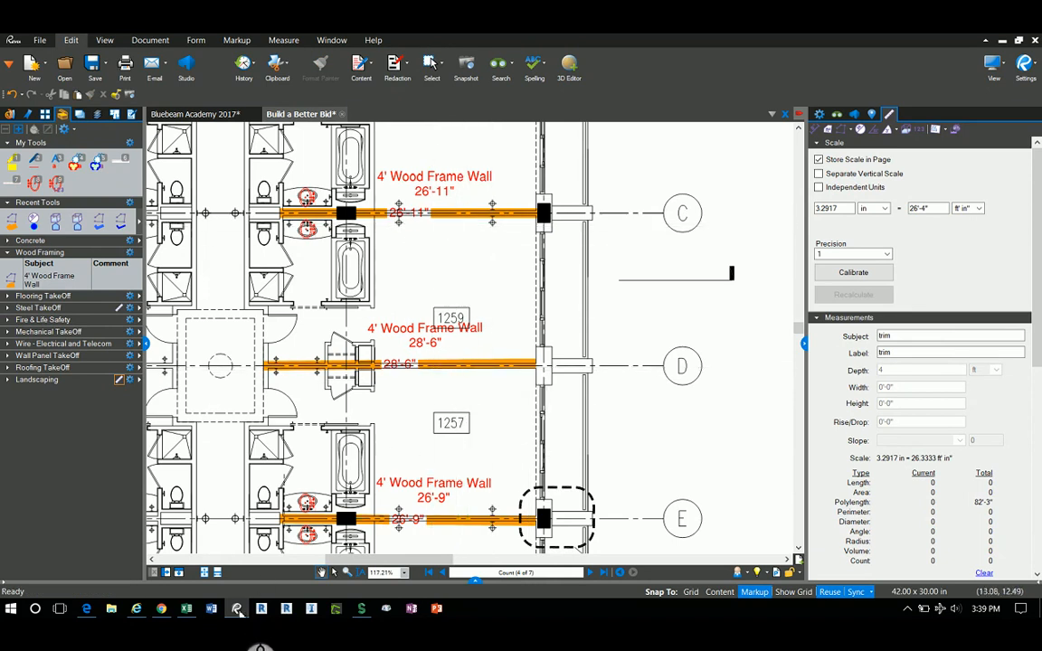
# - Switch to Excel and review the linked Foundation and Wood Framing quantities and costs in Template_Better Bid
pyautogui.click(186, 608)
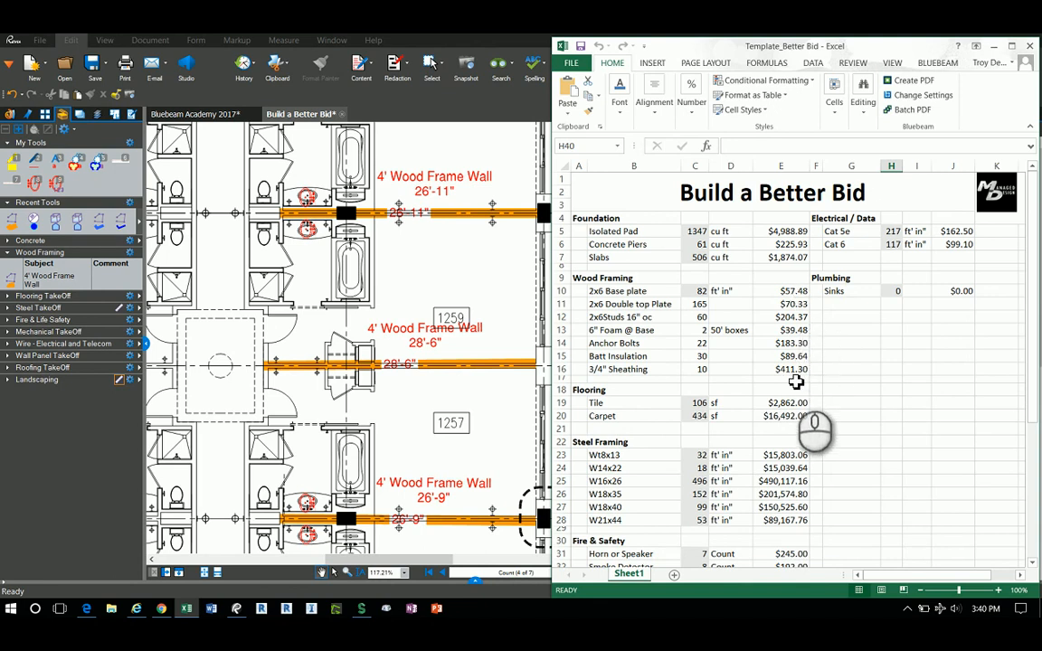
# - Review the remaining linked quantities and costs through Landscaping in Template_Better Bid and select the Project Total cell to inspect its formula
pyautogui.scroll(-6, 797, 383)
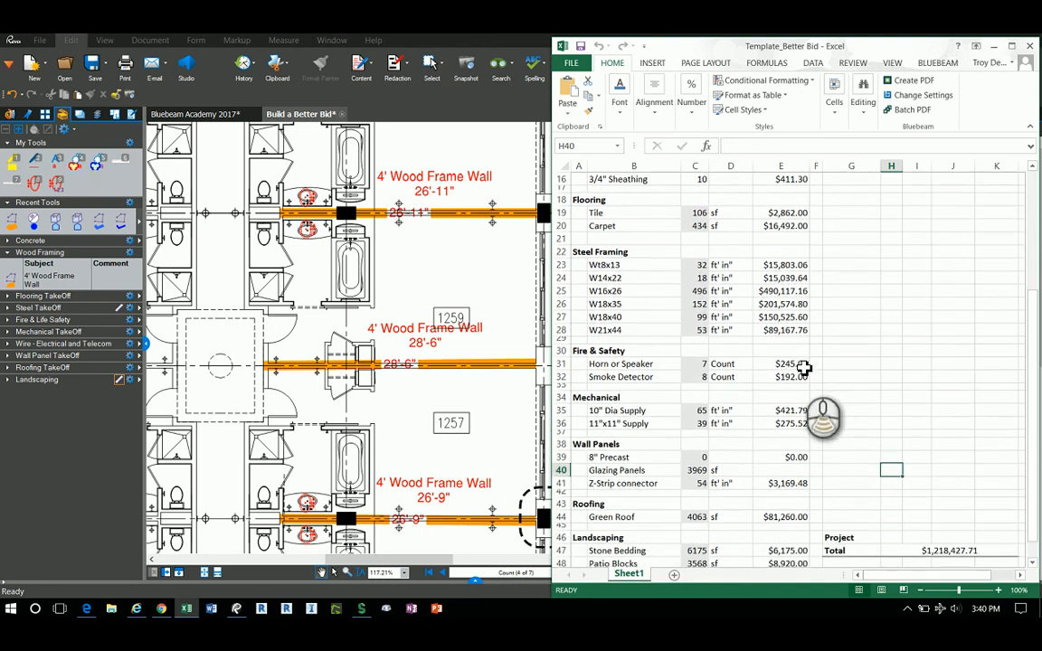
pyautogui.scroll(-2, 804, 369)
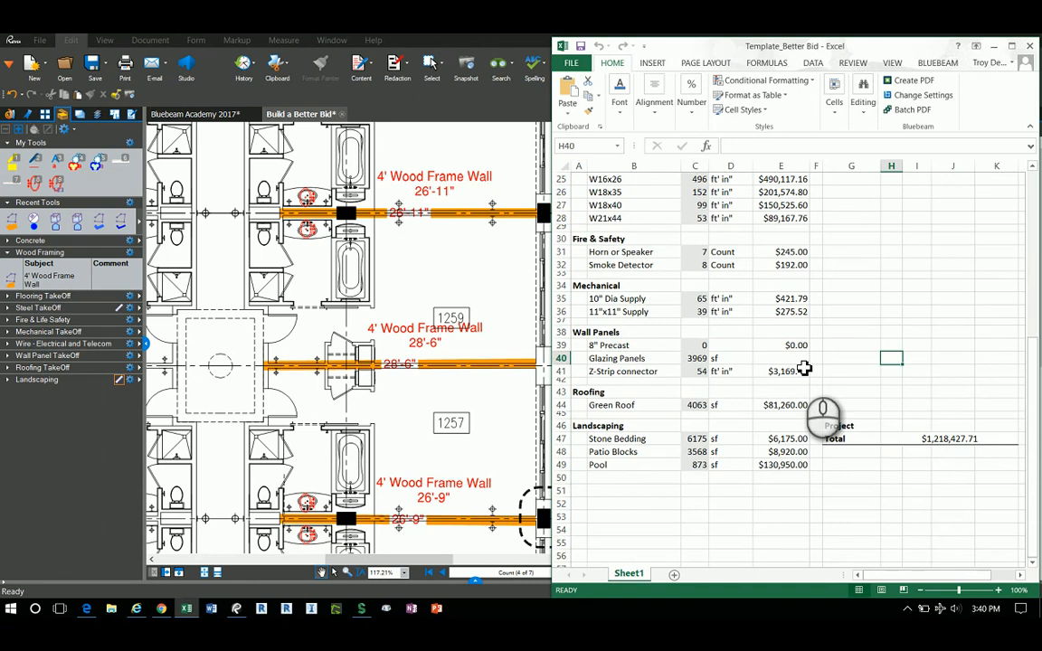
pyautogui.scroll(-3, 805, 368)
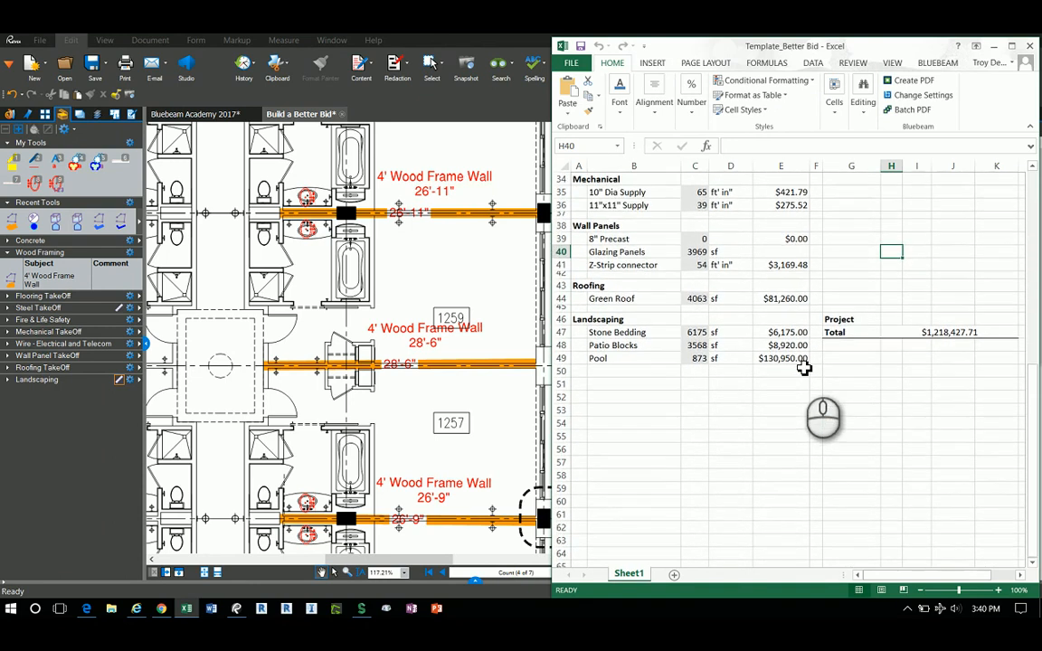
pyautogui.click(966, 334)
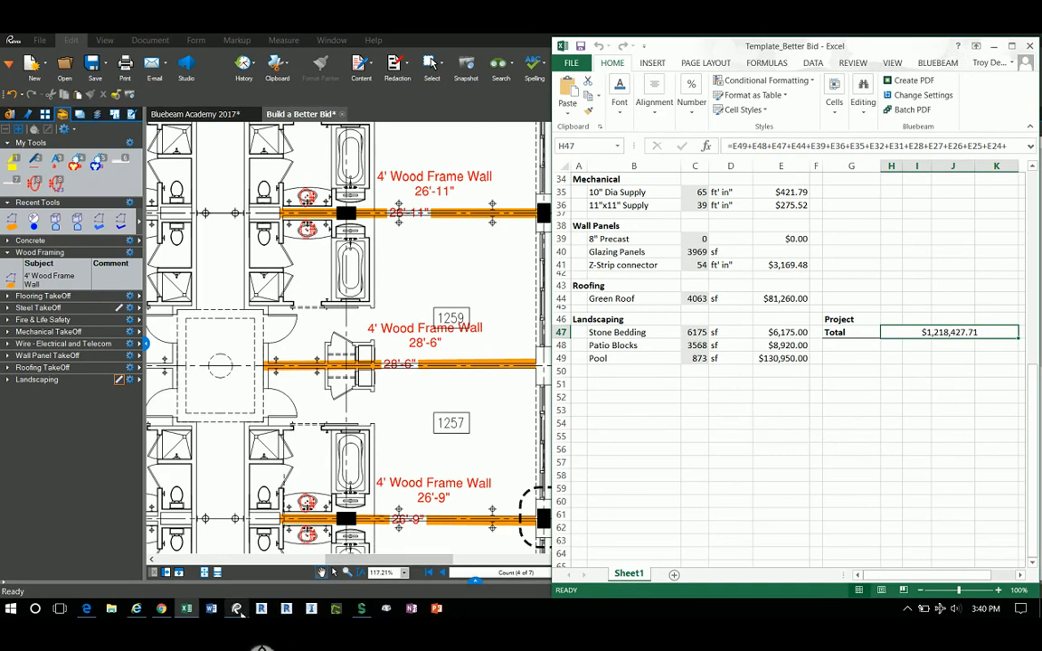
# - Switch to Bluebeam Revu and show the Build a Better Bid topic checklist in the Bluebeam Academy 2017 document
pyautogui.moveTo(238, 611)
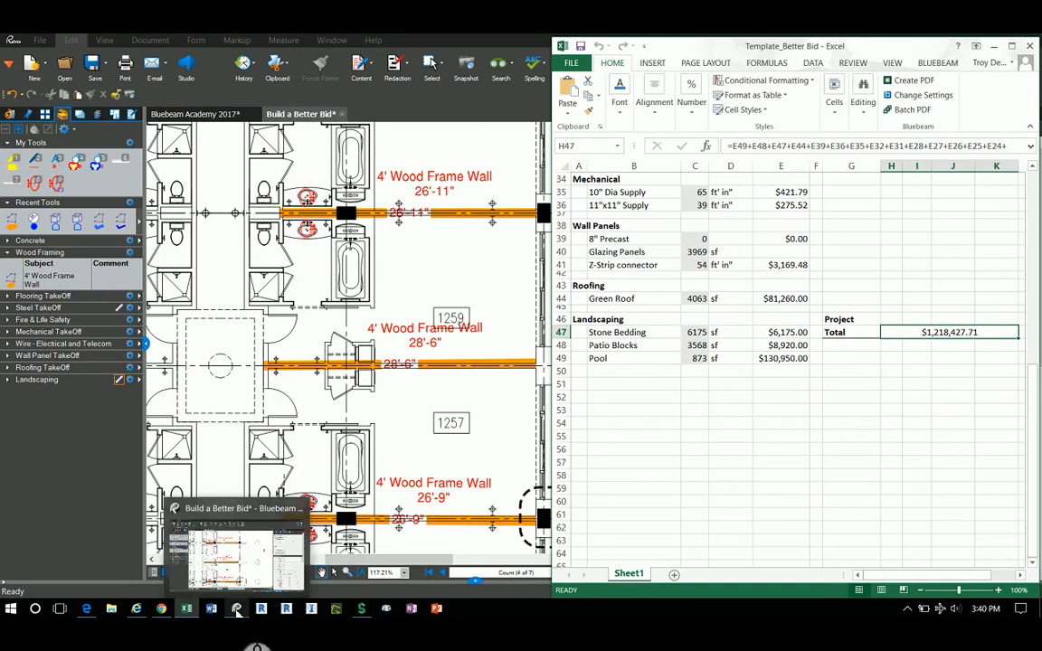
pyautogui.click(237, 611)
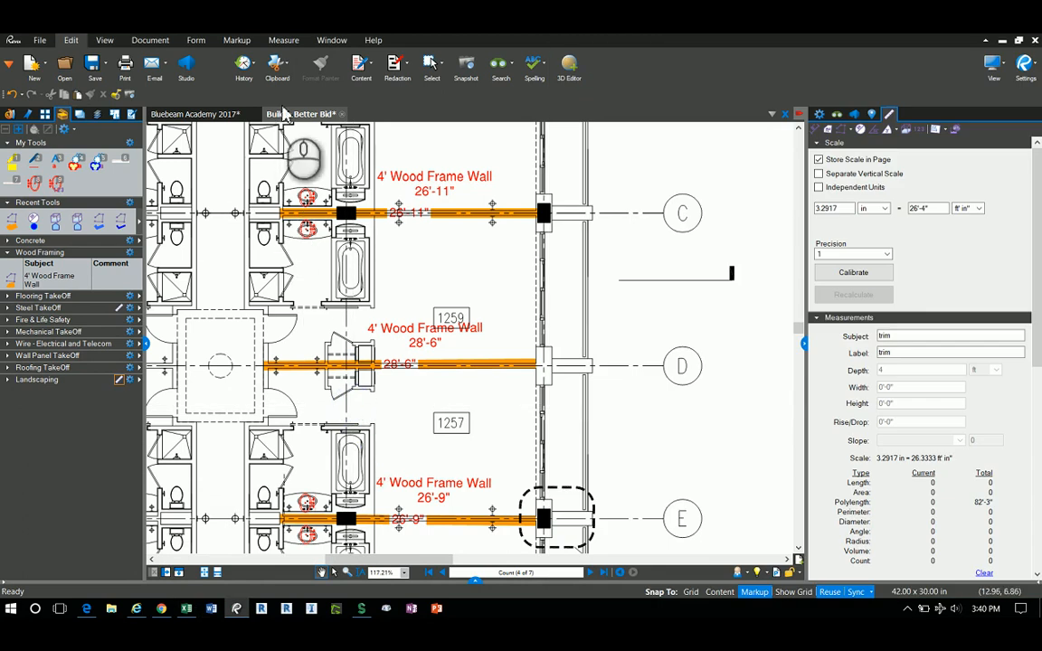
pyautogui.click(281, 115)
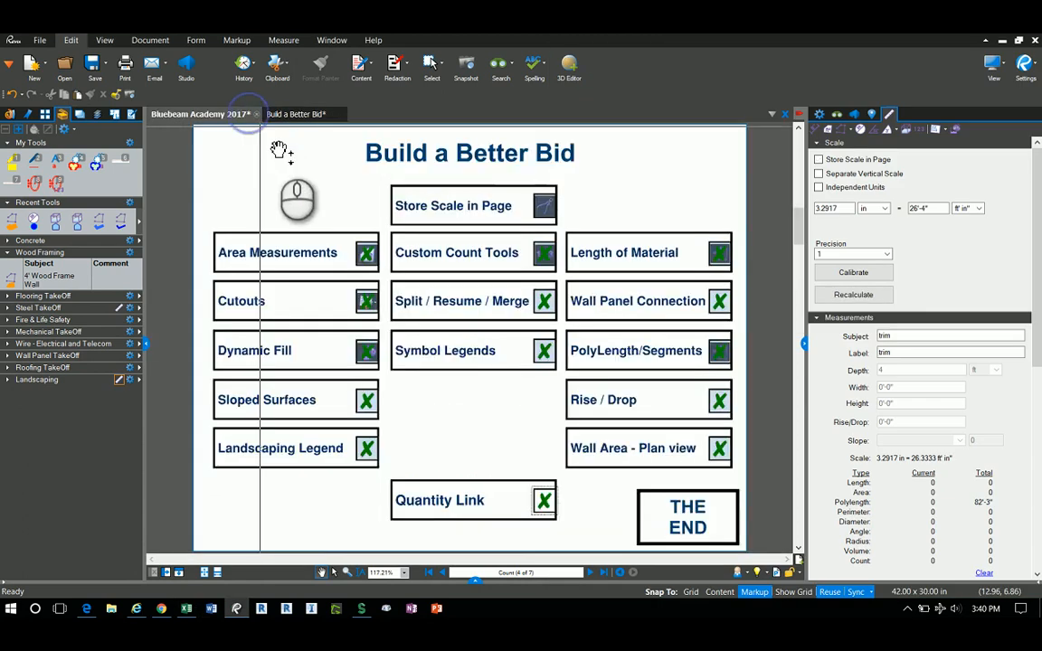